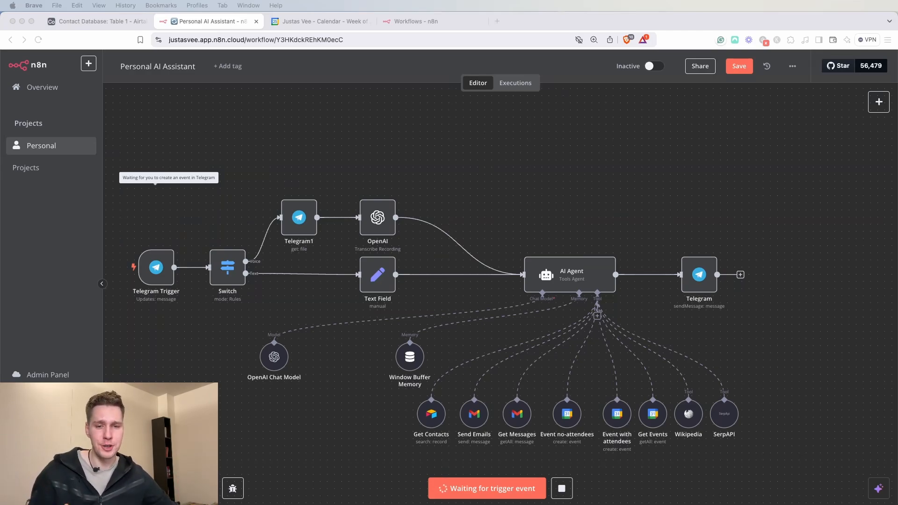
- Record and send a spoken request to the assistant bot in Telegram, then return to the running n8n workflow
{"action": "key", "text": "super+Tab"}
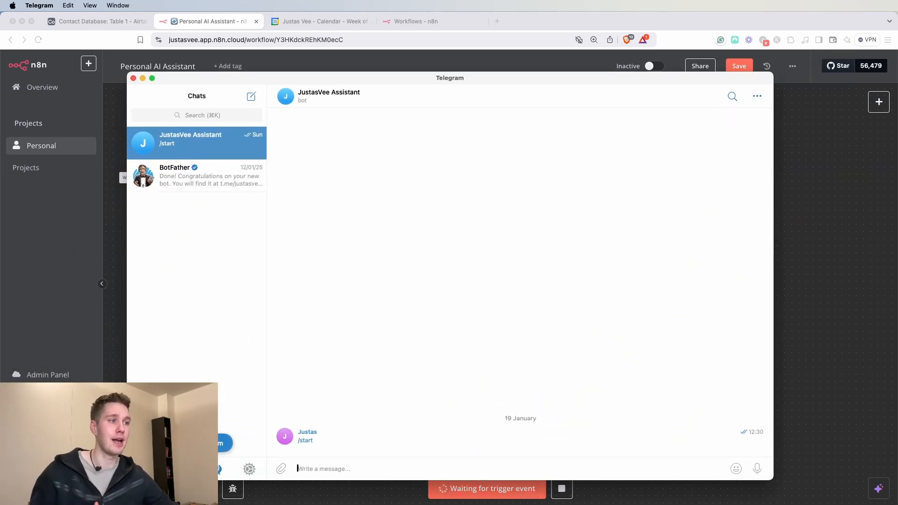
{"action": "key", "text": "super+Tab"}
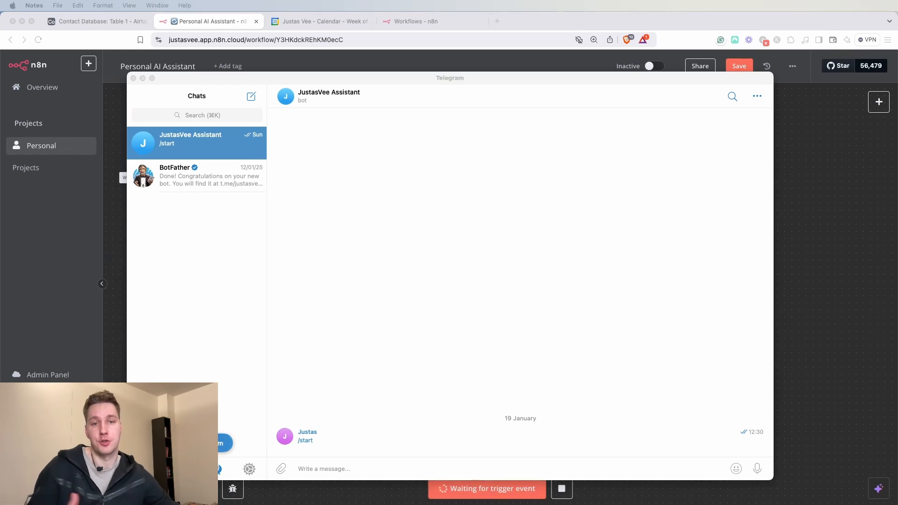
{"action": "left_click", "coordinate": [758, 468]}
{"action": "left_click_drag", "start_coordinate": [758, 468], "coordinate": [758, 470]}
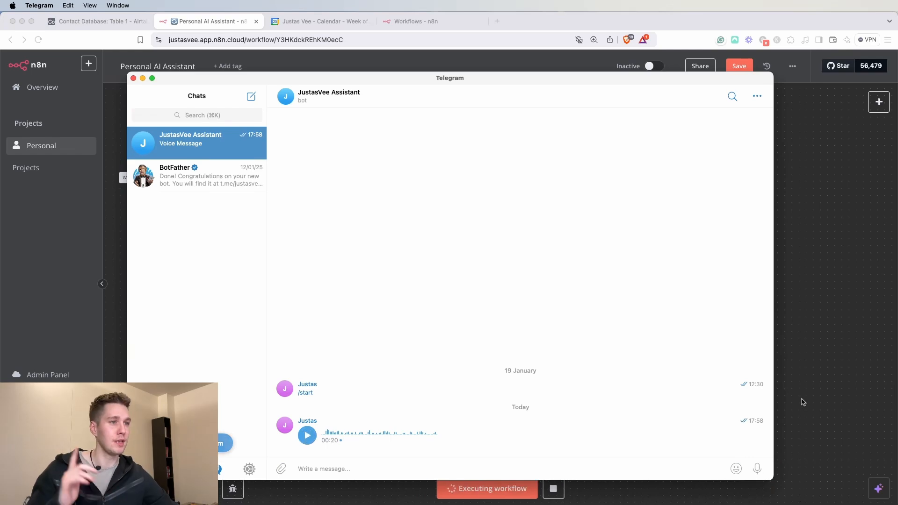
{"action": "left_click", "coordinate": [816, 333]}
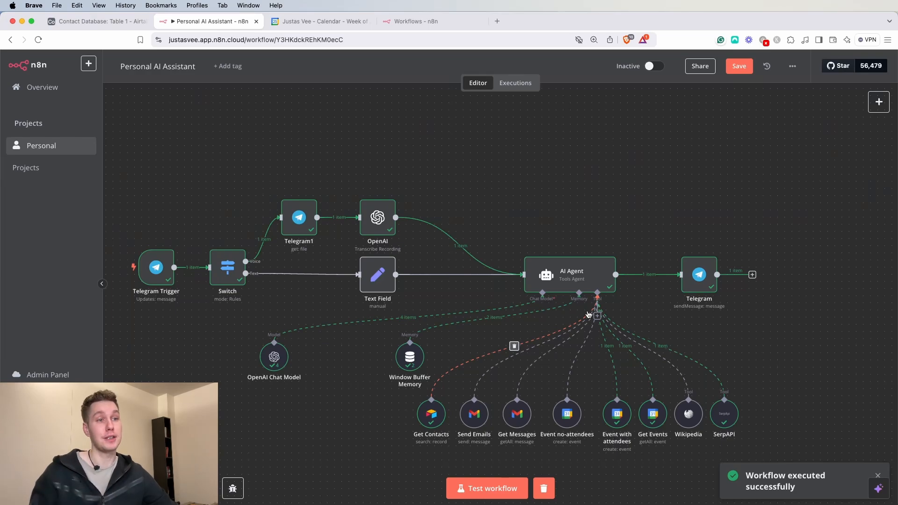
- Read the bot's reply confirming the Monday, January 27th 10:00–10:30 meeting, then switch to Google Calendar
{"action": "key", "text": "super+Tab"}
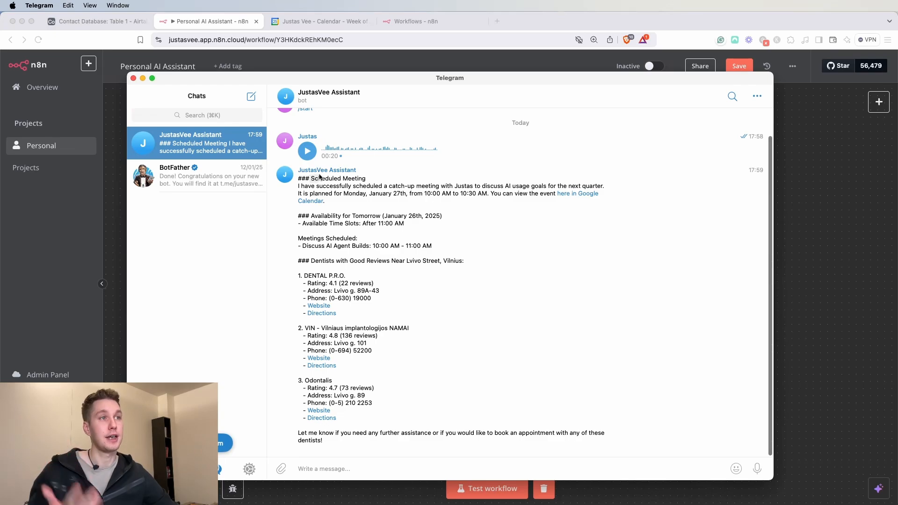
{"action": "left_click_drag", "start_coordinate": [316, 187], "coordinate": [607, 188]}
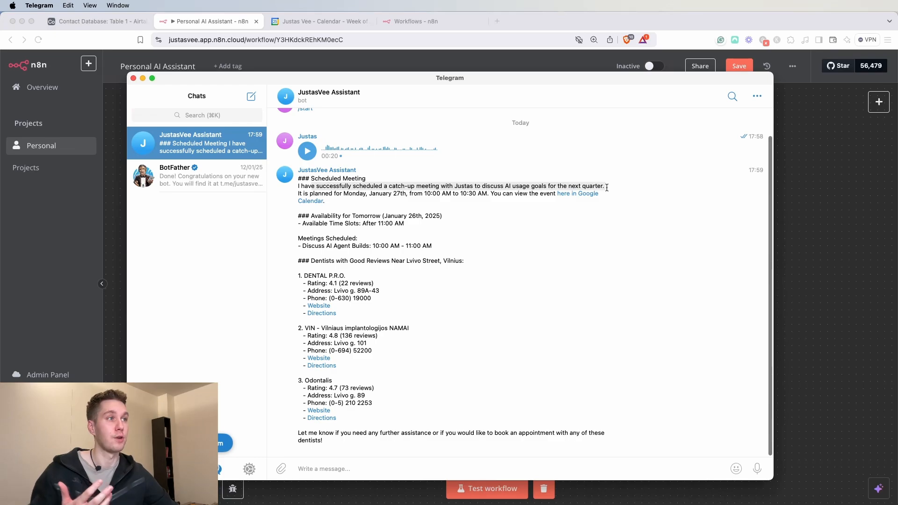
{"action": "left_click_drag", "start_coordinate": [309, 195], "coordinate": [477, 194]}
{"action": "left_click", "coordinate": [491, 196]}
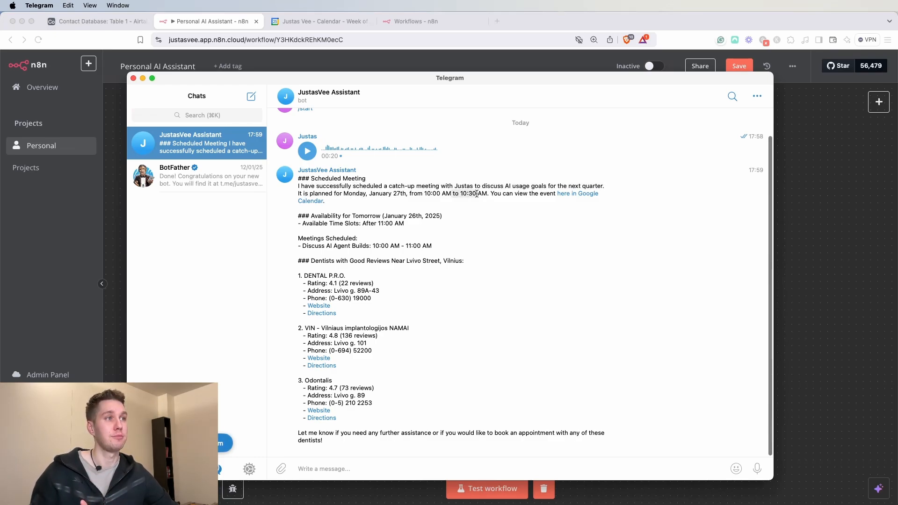
{"action": "left_click", "coordinate": [304, 21]}
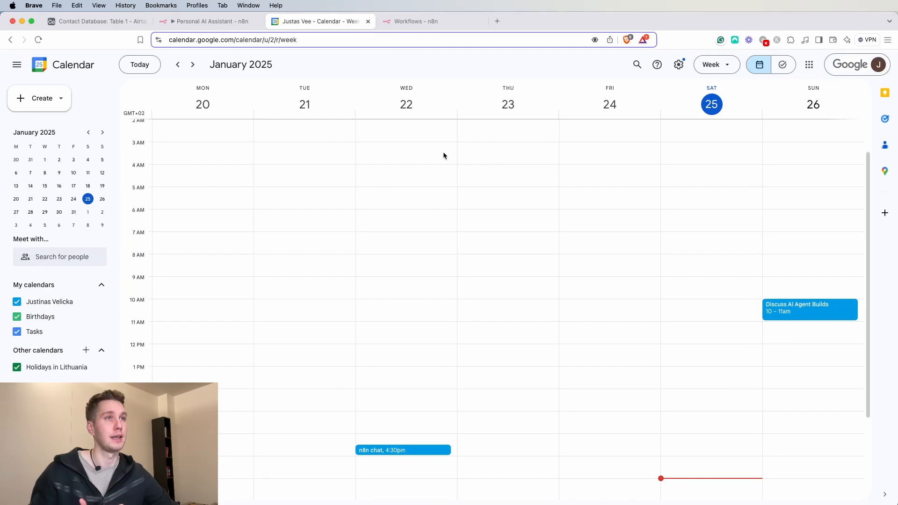
{"action": "left_click", "coordinate": [193, 64]}
{"action": "left_click", "coordinate": [197, 304]}
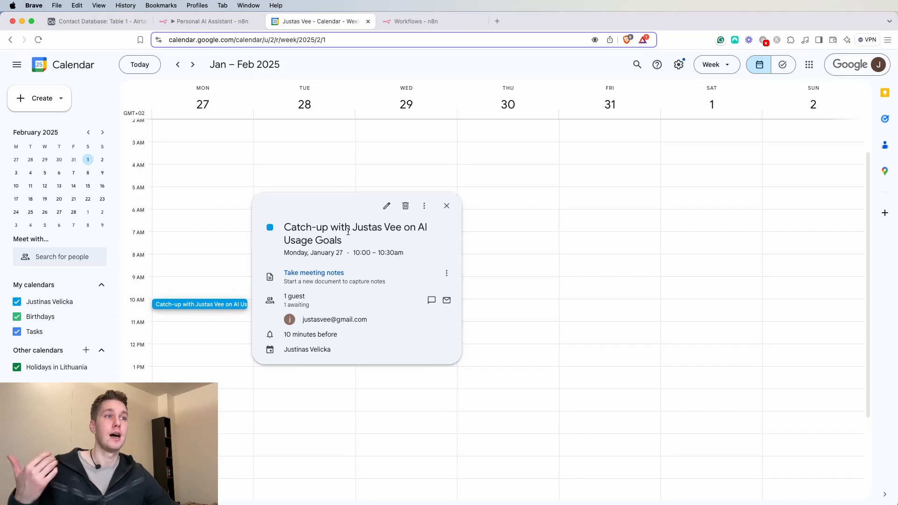
{"action": "left_click", "coordinate": [446, 206]}
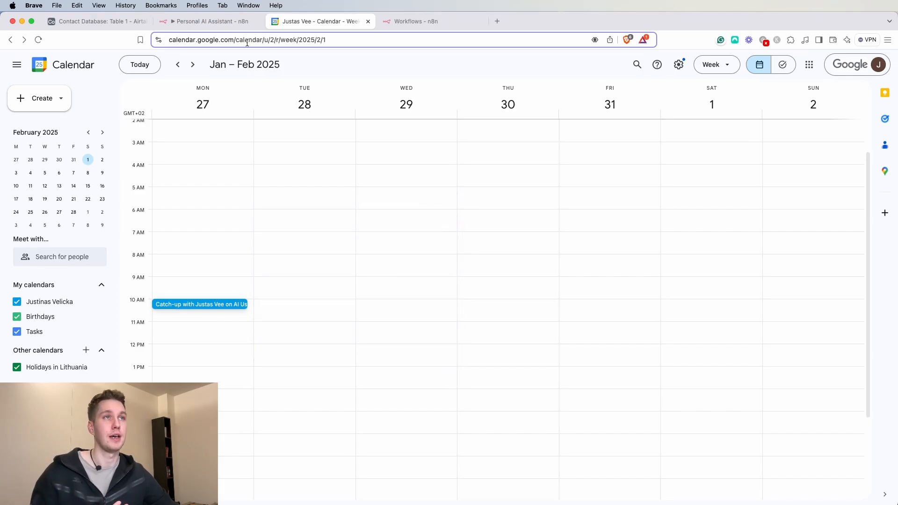
{"action": "left_click", "coordinate": [225, 22]}
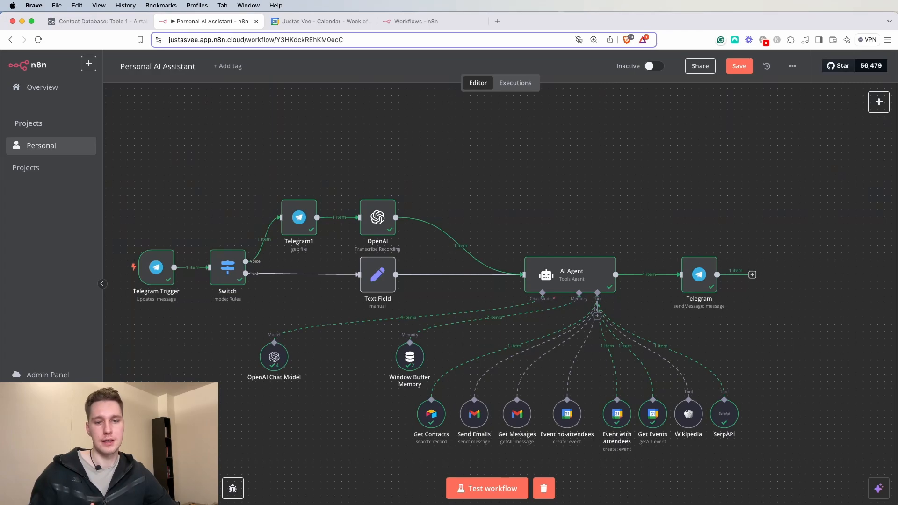
{"action": "key", "text": "super+Tab"}
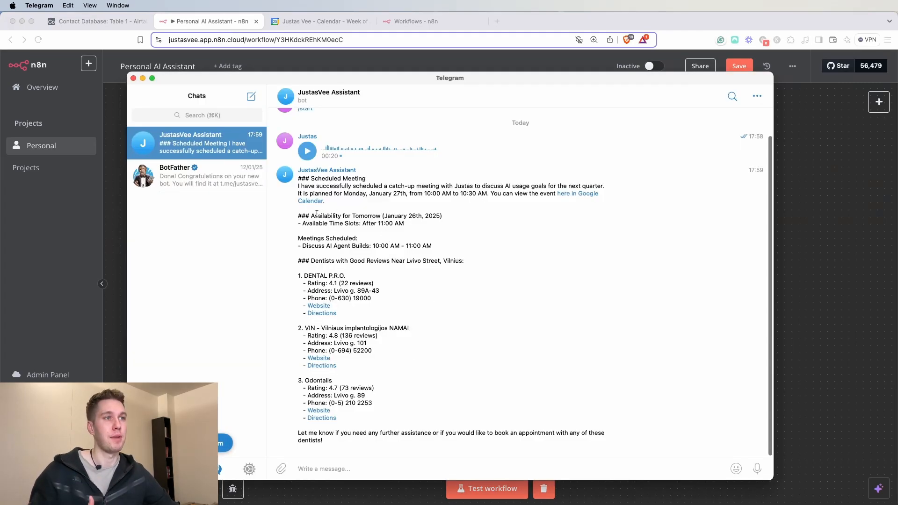
{"action": "left_click_drag", "start_coordinate": [300, 224], "coordinate": [416, 226]}
{"action": "left_click", "coordinate": [343, 228]}
{"action": "left_click", "coordinate": [416, 226]}
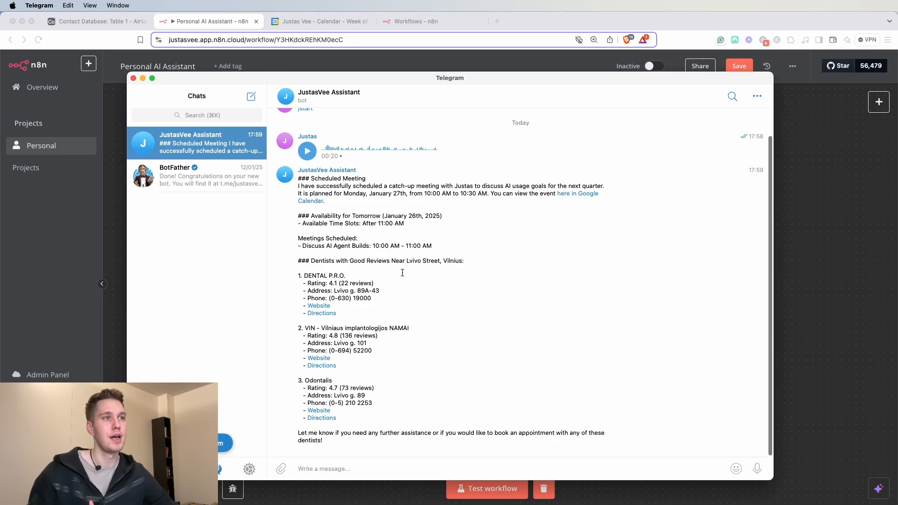
{"action": "left_click_drag", "start_coordinate": [304, 239], "coordinate": [401, 245]}
{"action": "left_click", "coordinate": [360, 241]}
{"action": "left_click", "coordinate": [417, 247]}
{"action": "left_click", "coordinate": [308, 23]}
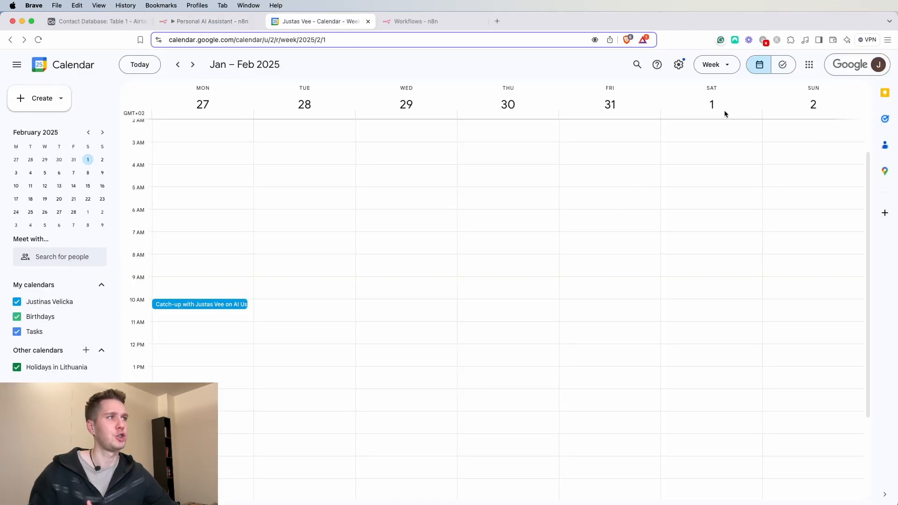
{"action": "left_click", "coordinate": [179, 65]}
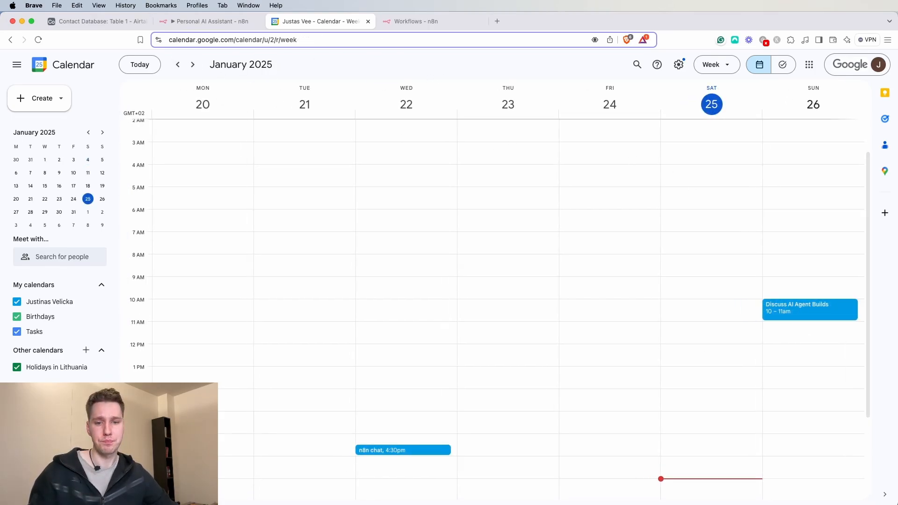
- Review the bot's dentists reply heading for Lvivo Street, Vilnius in Telegram
{"action": "key", "text": "super+Tab"}
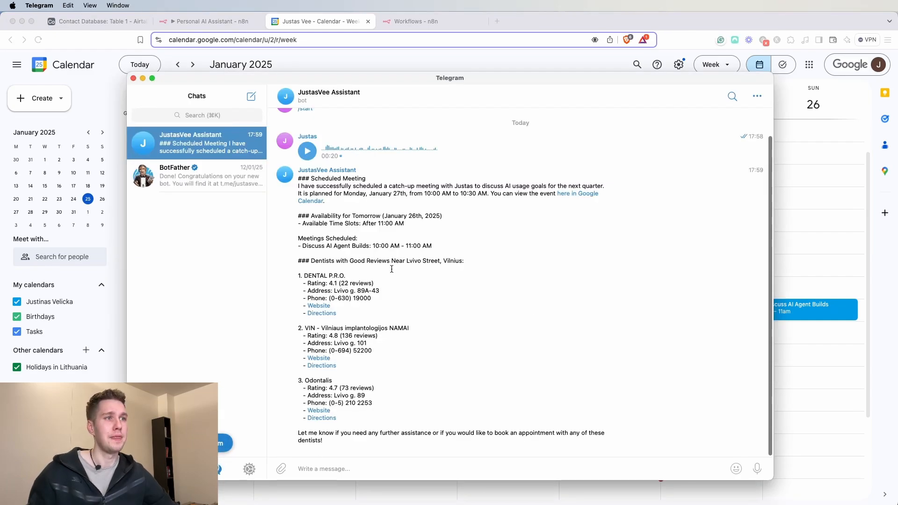
{"action": "left_click_drag", "start_coordinate": [313, 262], "coordinate": [454, 260]}
{"action": "left_click", "coordinate": [452, 262]}
{"action": "left_click", "coordinate": [455, 260]}
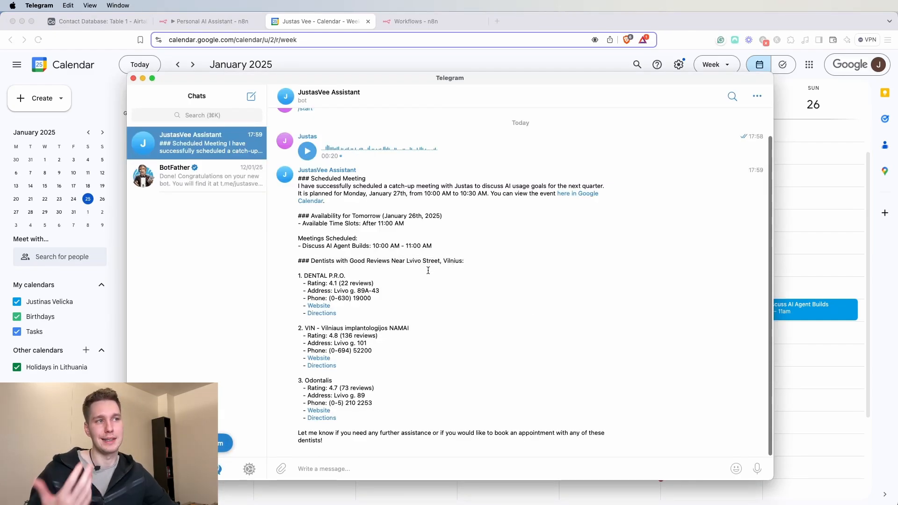
{"action": "left_click_drag", "start_coordinate": [407, 262], "coordinate": [465, 262]}
{"action": "left_click", "coordinate": [455, 263]}
{"action": "double_click", "coordinate": [456, 262]}
{"action": "left_click", "coordinate": [476, 264]}
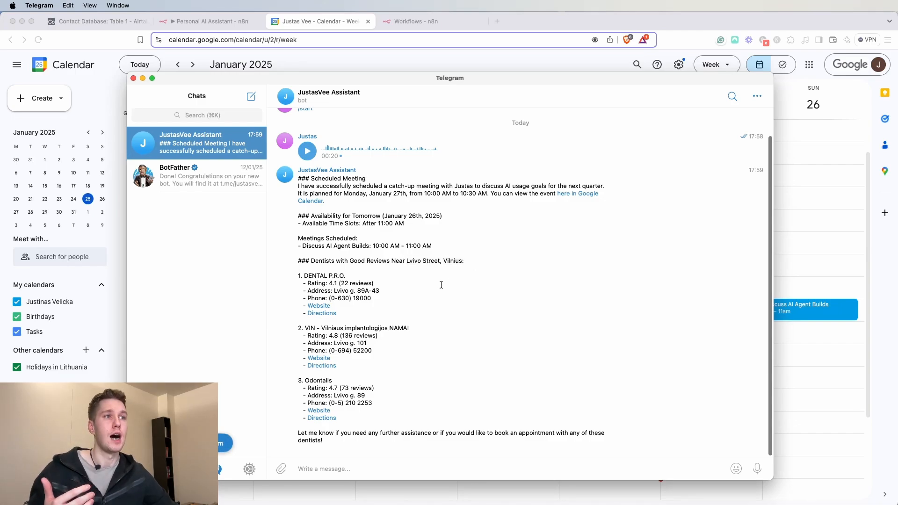
- Look over the DENTAL P.R.O. and VIN clinic entries, then record a new voice request
{"action": "left_click_drag", "start_coordinate": [304, 275], "coordinate": [349, 276]}
{"action": "left_click", "coordinate": [359, 291]}
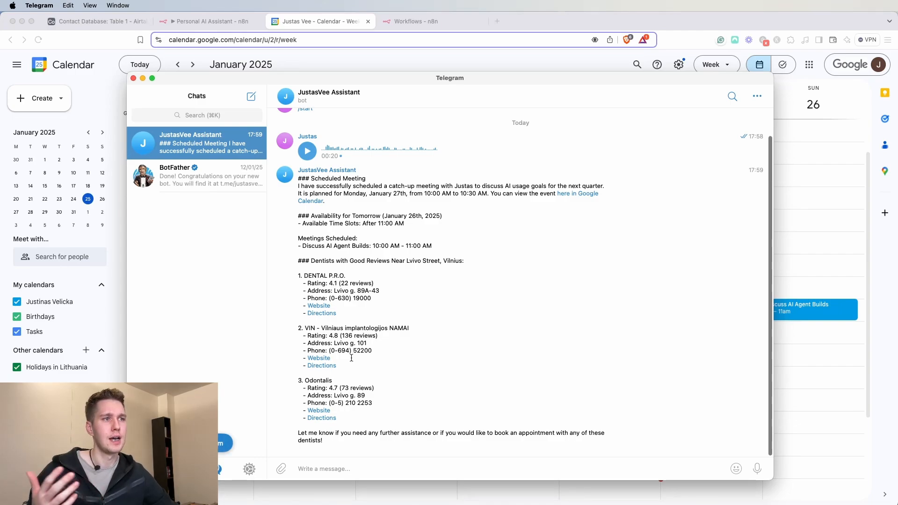
{"action": "left_click_drag", "start_coordinate": [315, 332], "coordinate": [383, 330]}
{"action": "left_click", "coordinate": [405, 330]}
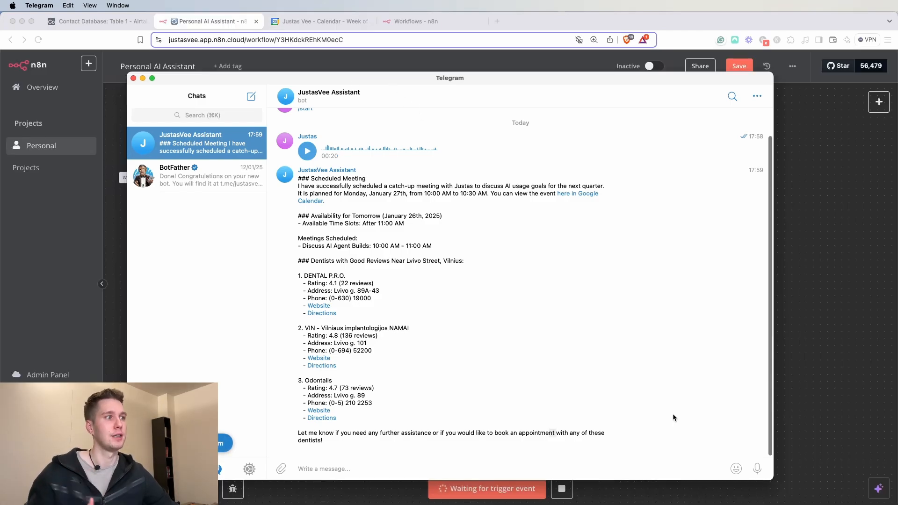
{"action": "left_click_drag", "start_coordinate": [759, 473], "coordinate": [758, 472]}
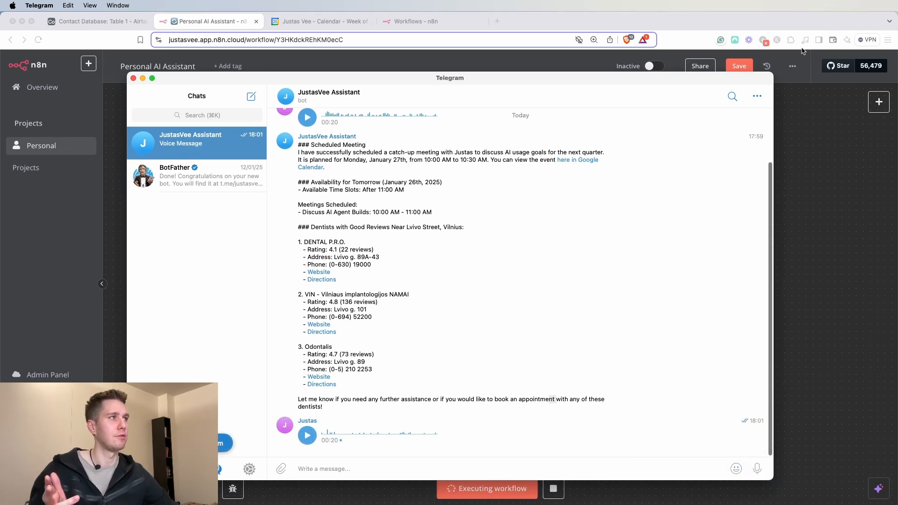
- Confirm the second run succeeded and read the bot's reply about a 7:00 PM reminder to call VIN
{"action": "left_click", "coordinate": [799, 29]}
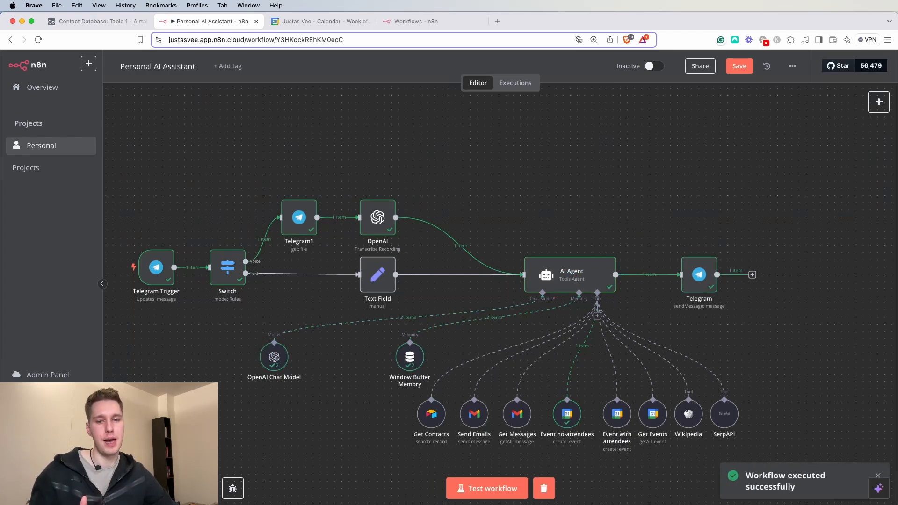
{"action": "key", "text": "super+Tab"}
{"action": "left_click_drag", "start_coordinate": [322, 426], "coordinate": [500, 426]}
{"action": "left_click", "coordinate": [813, 131]}
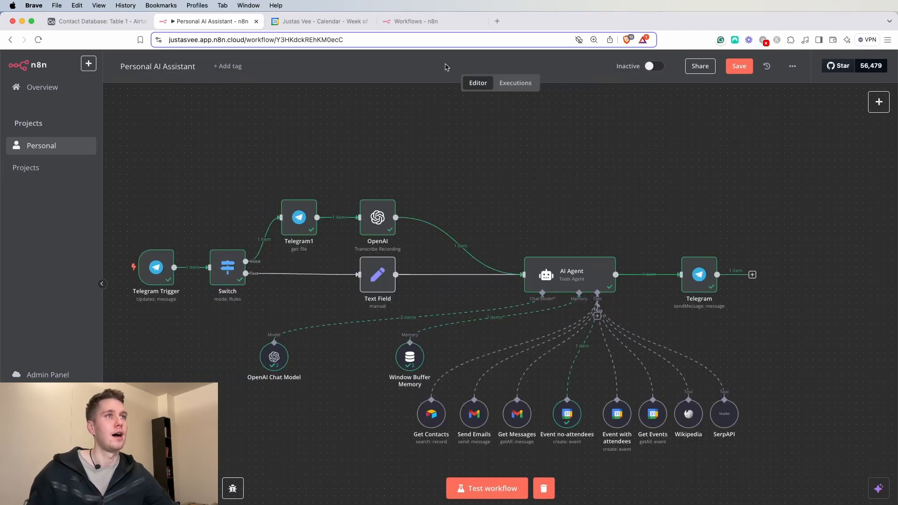
{"action": "left_click", "coordinate": [311, 22]}
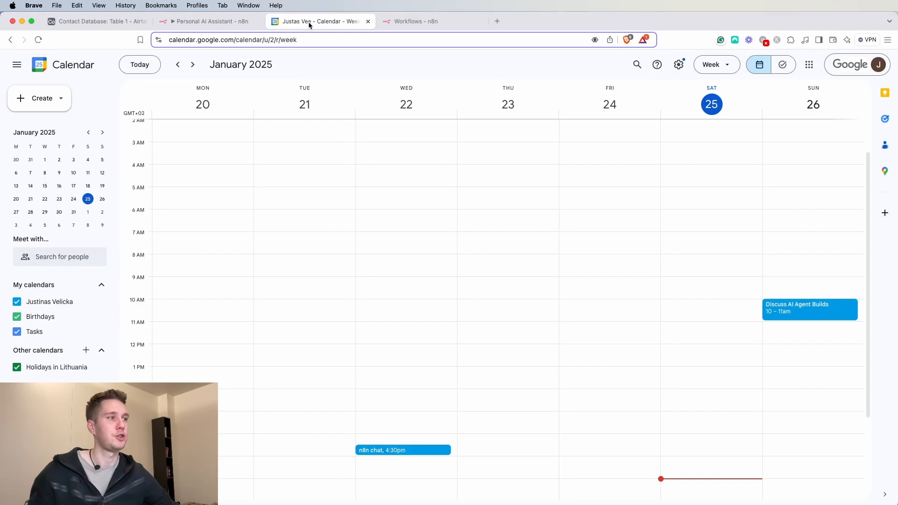
- Reload Google Calendar, inspect the new Saturday 7 PM 'Reminder to call VIN' event, then return to n8n
{"action": "left_click", "coordinate": [38, 39]}
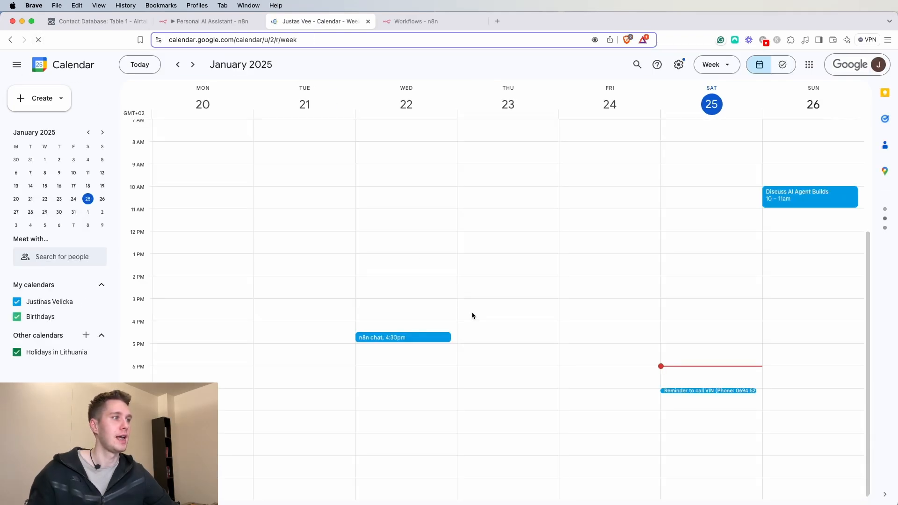
{"action": "left_click", "coordinate": [699, 391]}
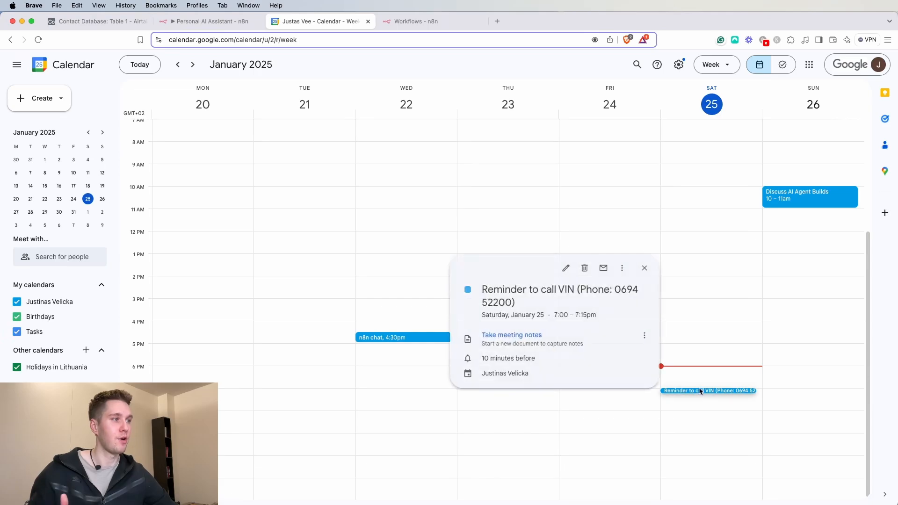
{"action": "left_click_drag", "start_coordinate": [611, 289], "coordinate": [630, 304]}
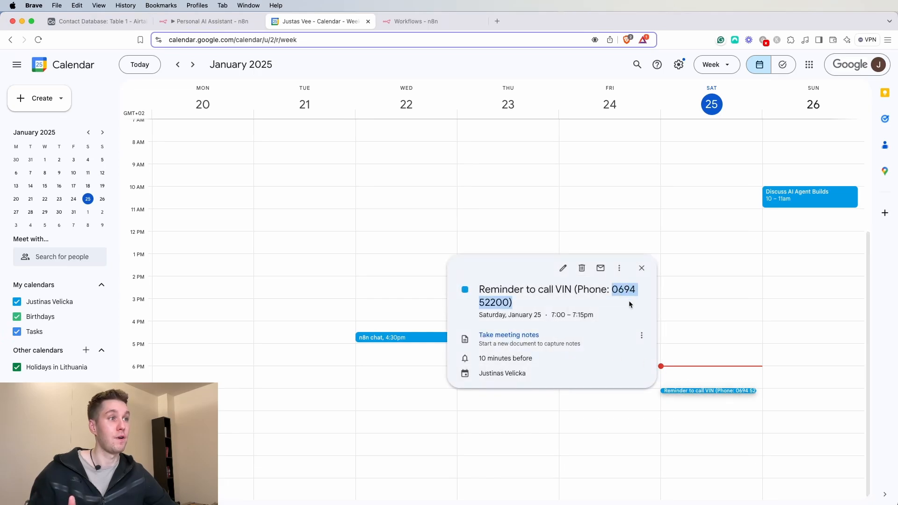
{"action": "left_click", "coordinate": [632, 304]}
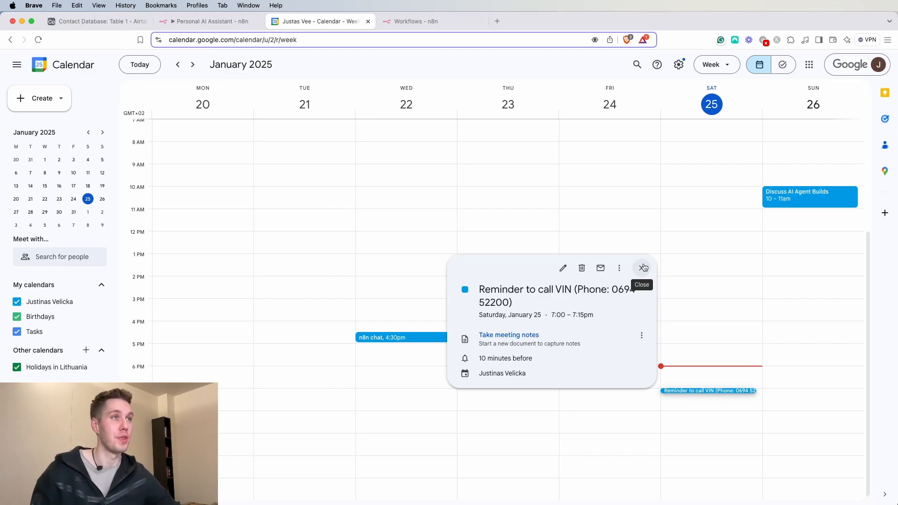
{"action": "left_click", "coordinate": [643, 268]}
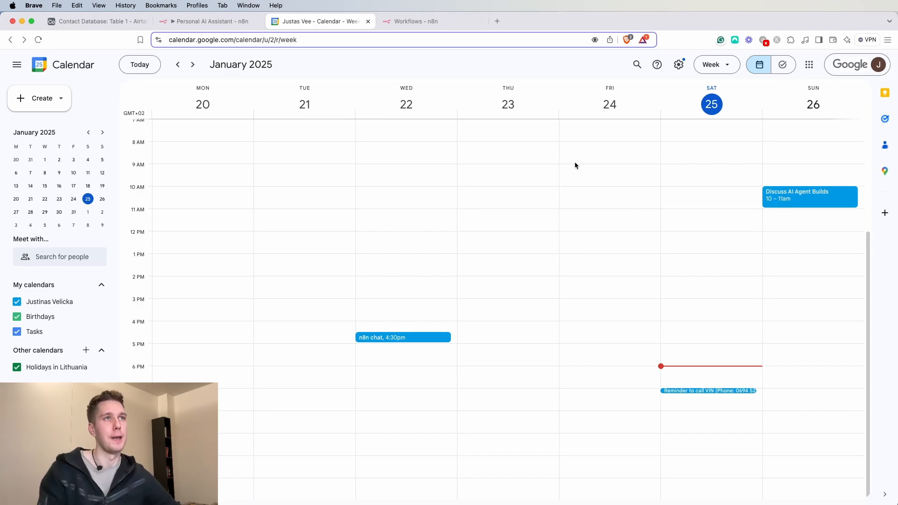
{"action": "left_click", "coordinate": [198, 22]}
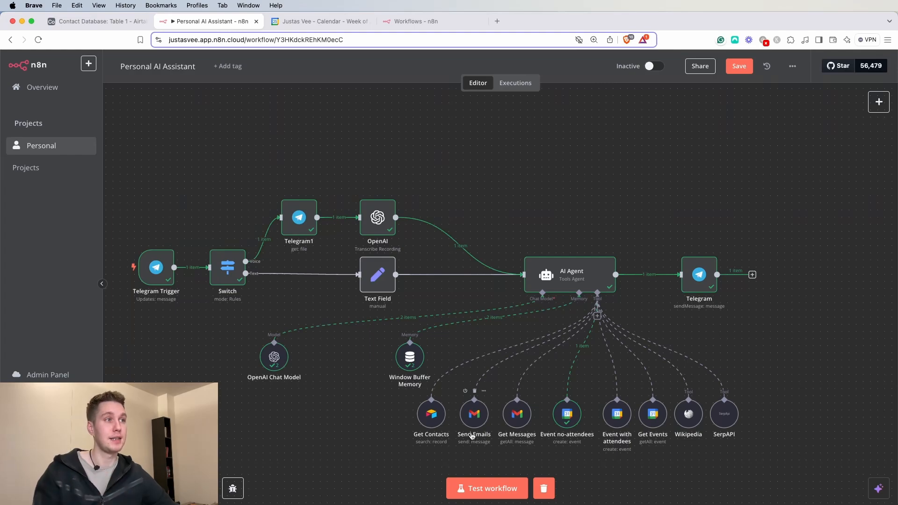
- Create a new blank workflow from the Workflows list, keeping the old workflow in its own window
{"action": "left_click", "coordinate": [419, 21]}
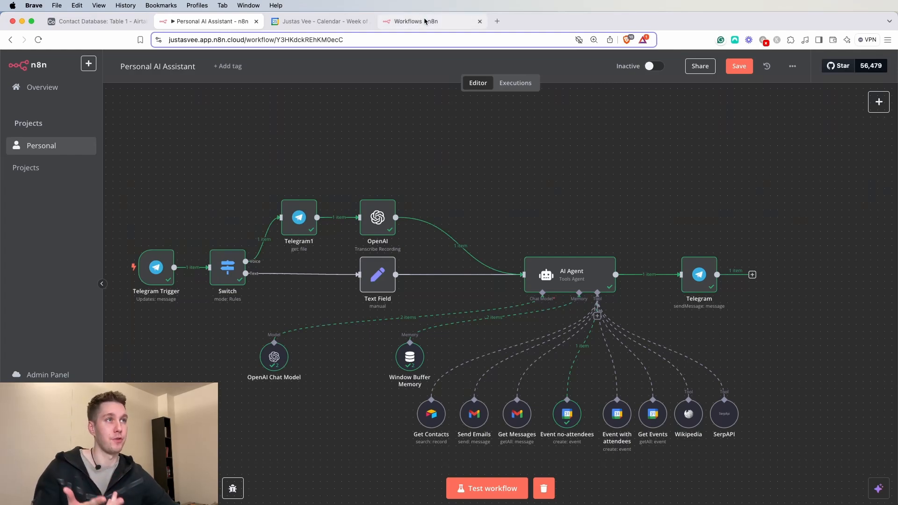
{"action": "left_click", "coordinate": [767, 73]}
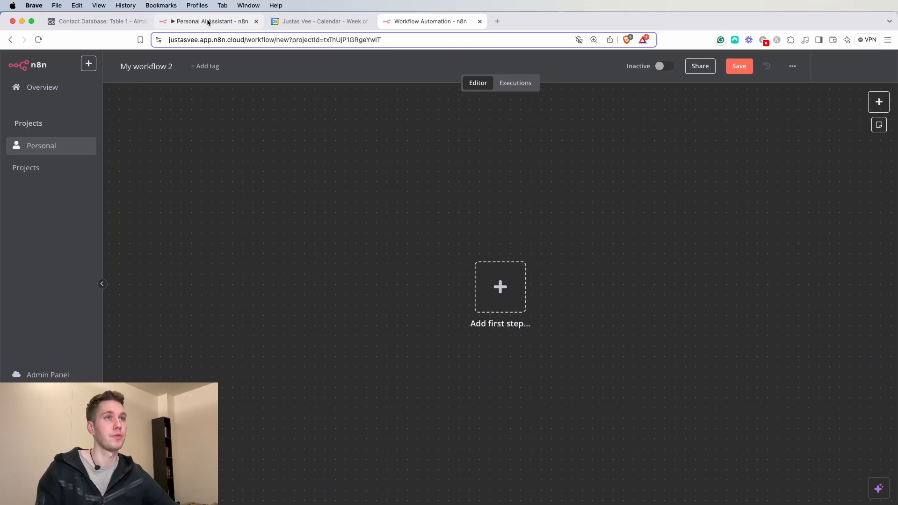
{"action": "left_click_drag", "start_coordinate": [213, 21], "coordinate": [896, 23]}
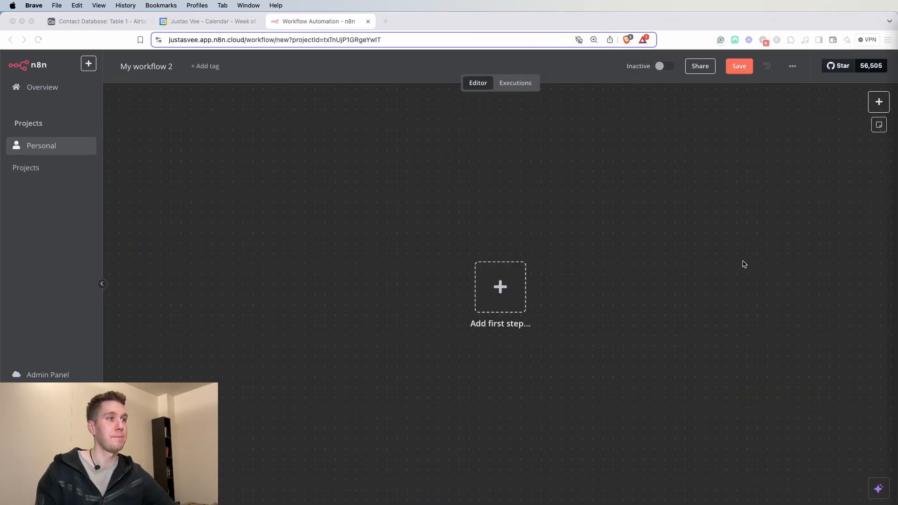
- Rename the new workflow to 'Personal AI Assitant' and save it
{"action": "double_click", "coordinate": [165, 67]}
{"action": "left_click", "coordinate": [166, 67]}
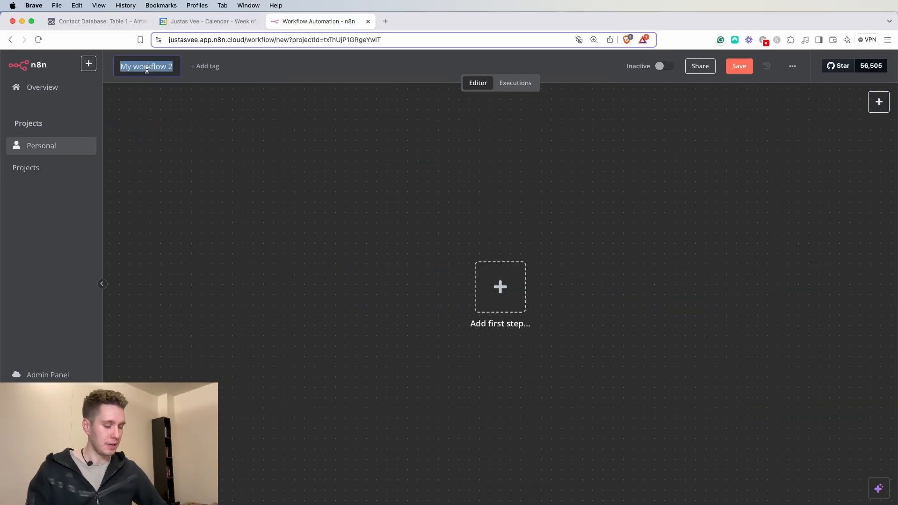
{"action": "type", "text": "Personal"}
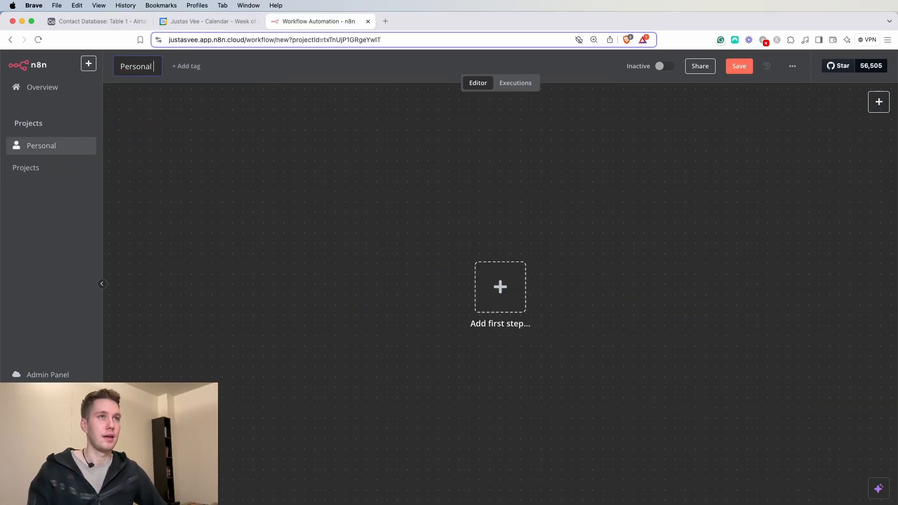
{"action": "type", "text": " ai"}
{"action": "key", "text": "BackSpace"}
{"action": "key", "text": "BackSpace"}
{"action": "type", "text": "AI"}
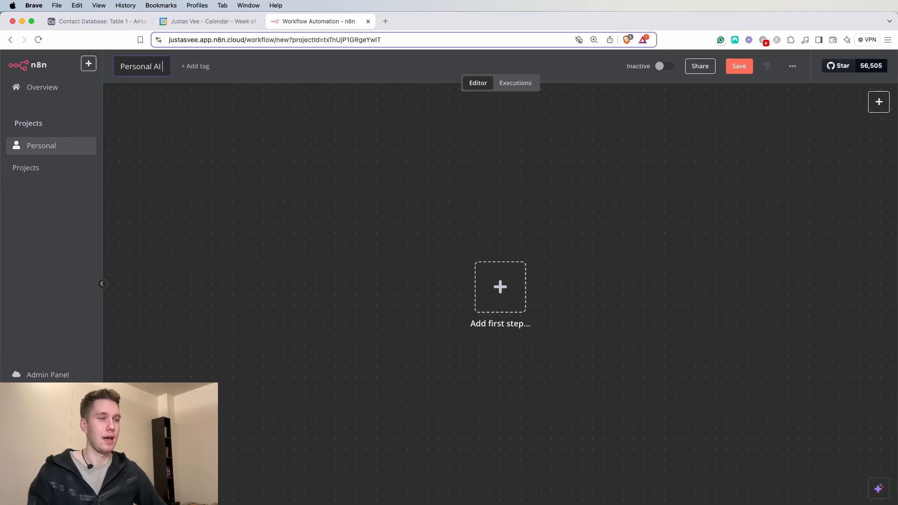
{"action": "type", "text": " Assitant"}
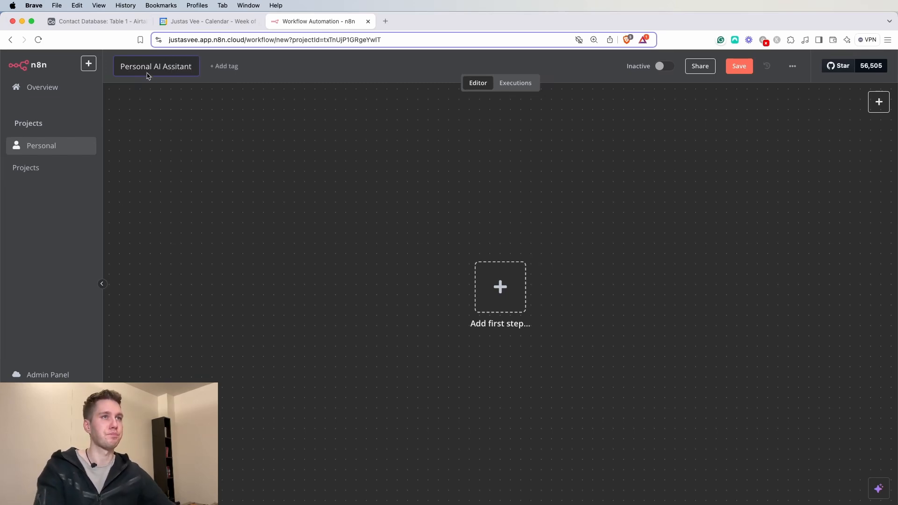
{"action": "left_click", "coordinate": [253, 171]}
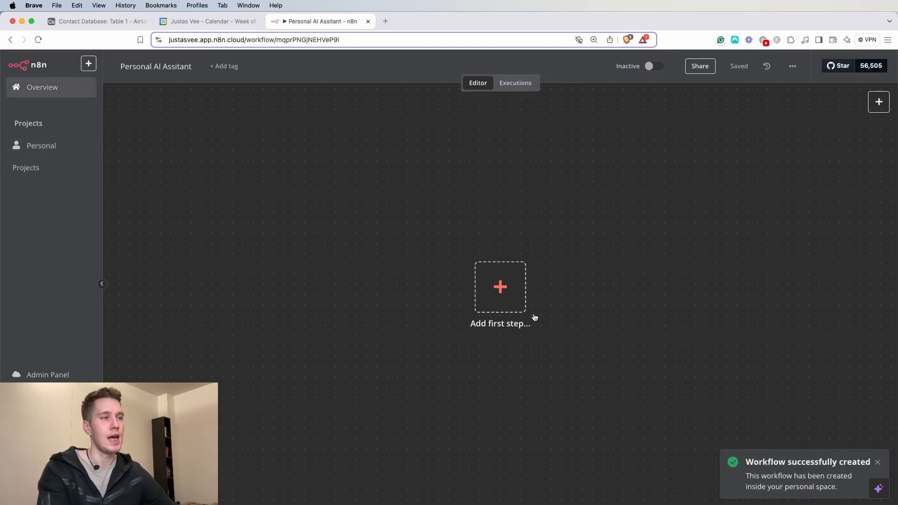
- Add a Telegram 'On message' trigger as the workflow's first node
{"action": "left_click", "coordinate": [500, 287]}
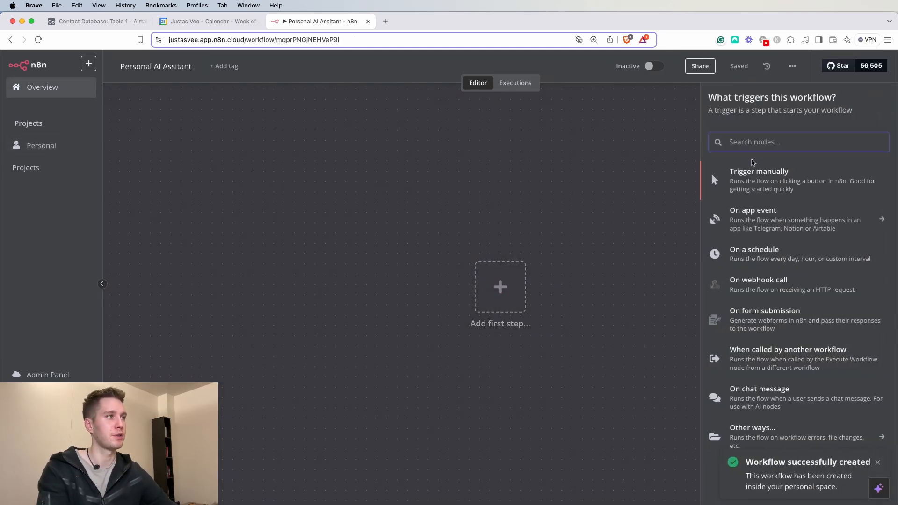
{"action": "type", "text": "rele"}
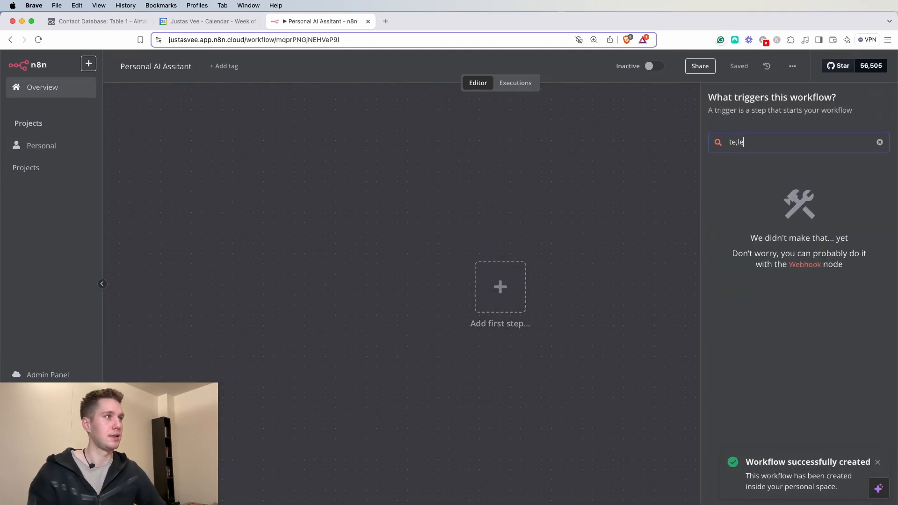
{"action": "key", "text": "BackSpace"}
{"action": "key", "text": "BackSpace"}
{"action": "key", "text": "BackSpace"}
{"action": "key", "text": "BackSpace"}
{"action": "type", "text": "tele"}
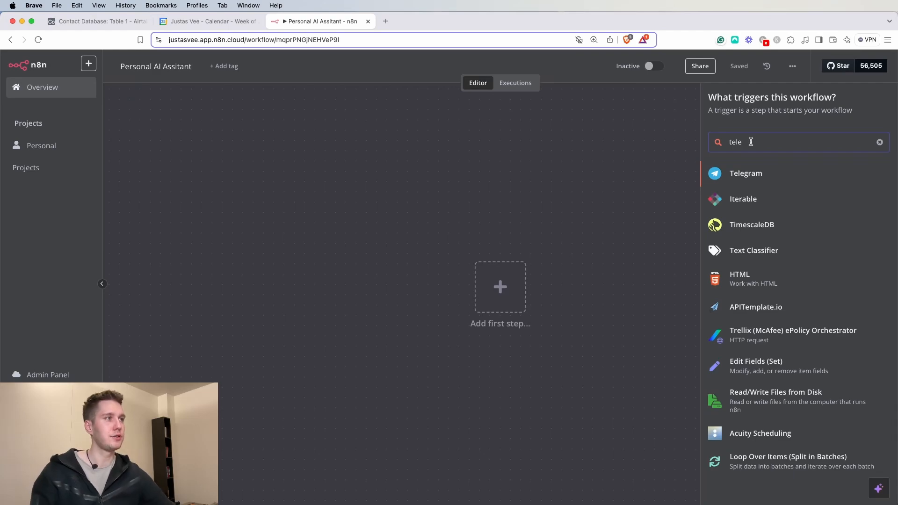
{"action": "left_click", "coordinate": [758, 173]}
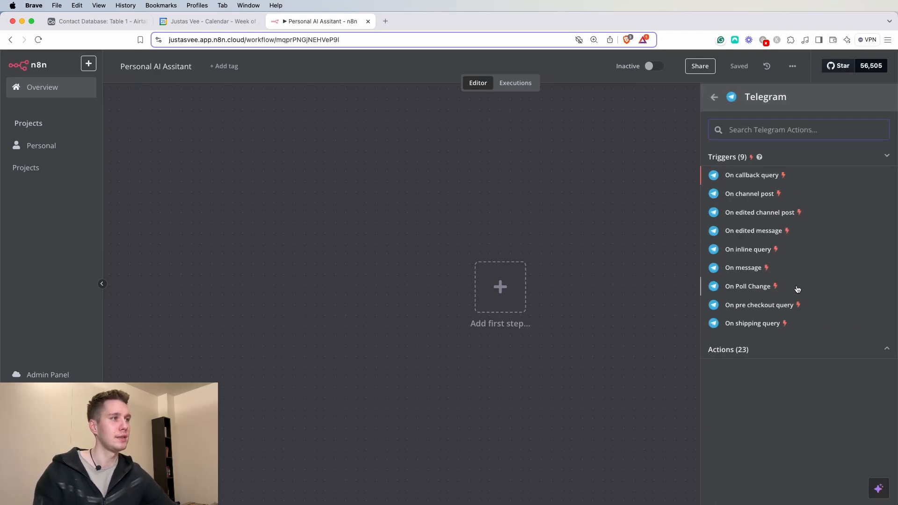
{"action": "left_click", "coordinate": [749, 269]}
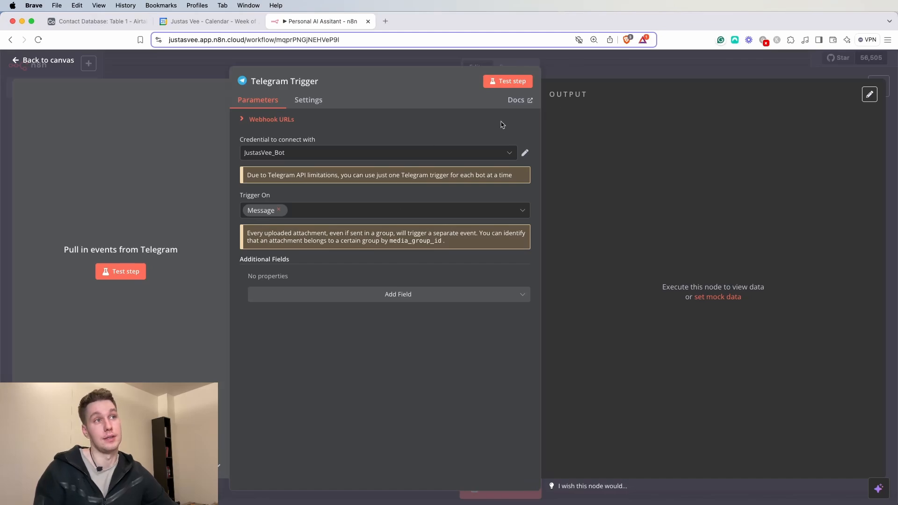
{"action": "left_click", "coordinate": [608, 66]}
{"action": "scroll", "coordinate": [724, 261], "scroll_direction": "down", "scroll_amount": 1}
{"action": "left_click_drag", "start_coordinate": [752, 225], "coordinate": [582, 277]}
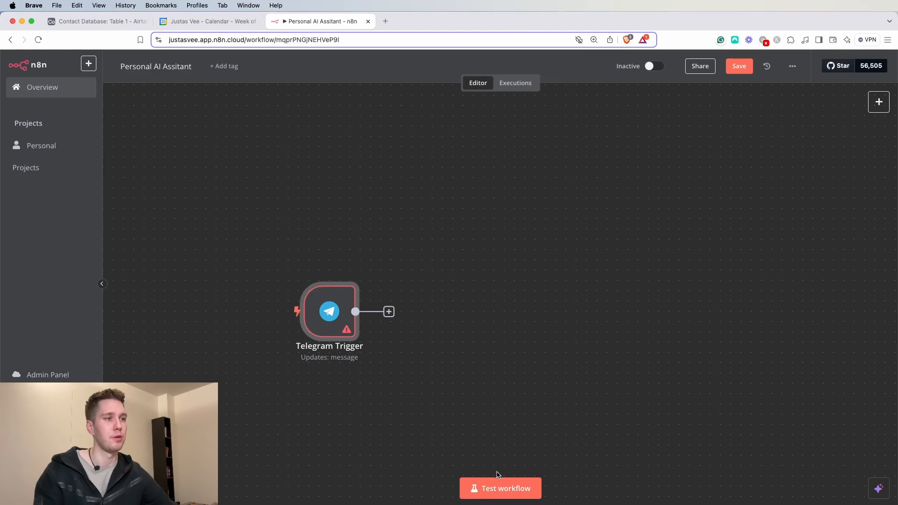
- Test the trigger by sending 'Test' to the bot and check the captured message in its output
{"action": "left_click", "coordinate": [494, 496]}
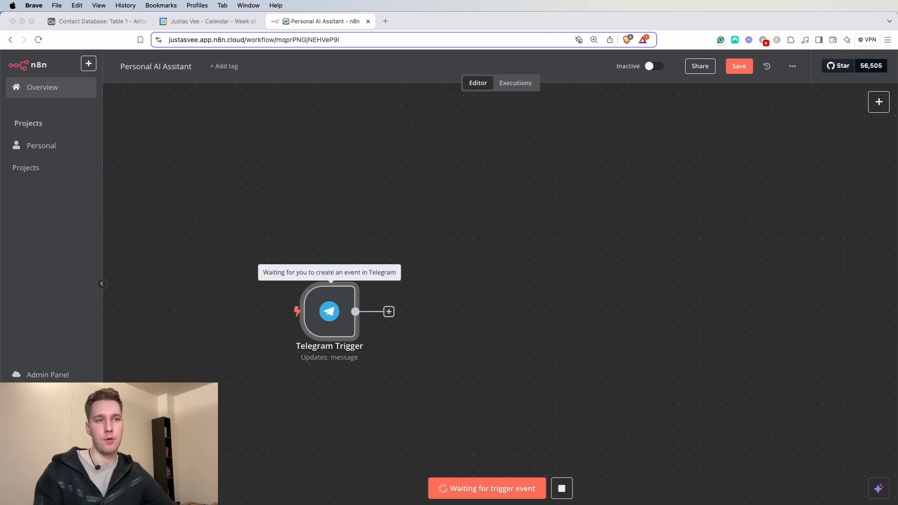
{"action": "key", "text": "super+Tab"}
{"action": "type", "text": "Test"}
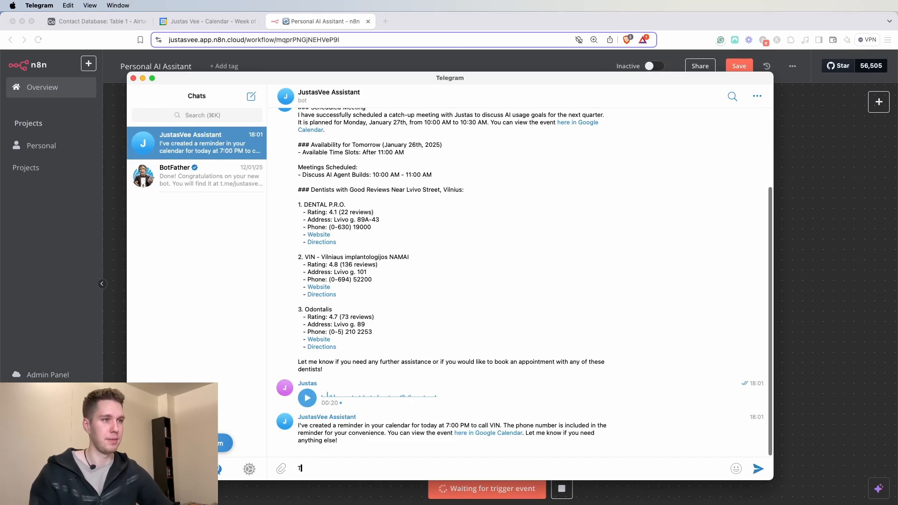
{"action": "key", "text": "Return"}
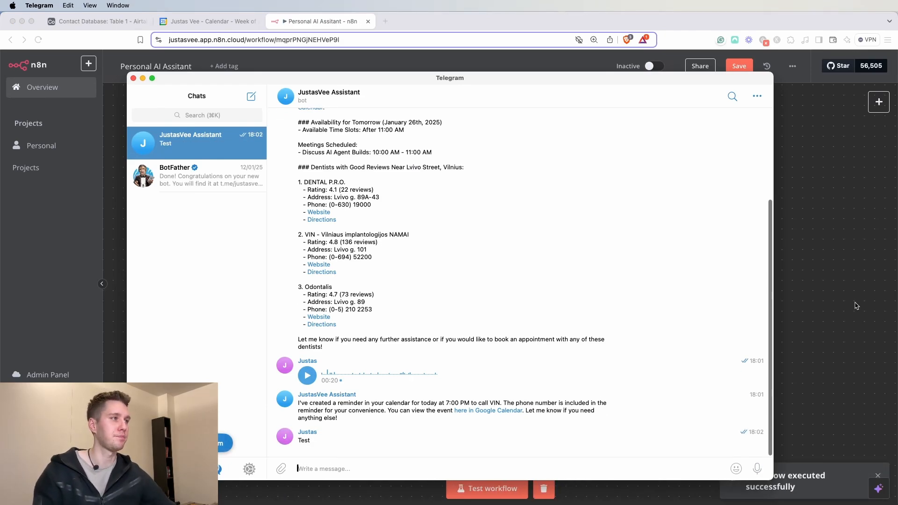
{"action": "key", "text": "super+Tab"}
{"action": "double_click", "coordinate": [312, 321]}
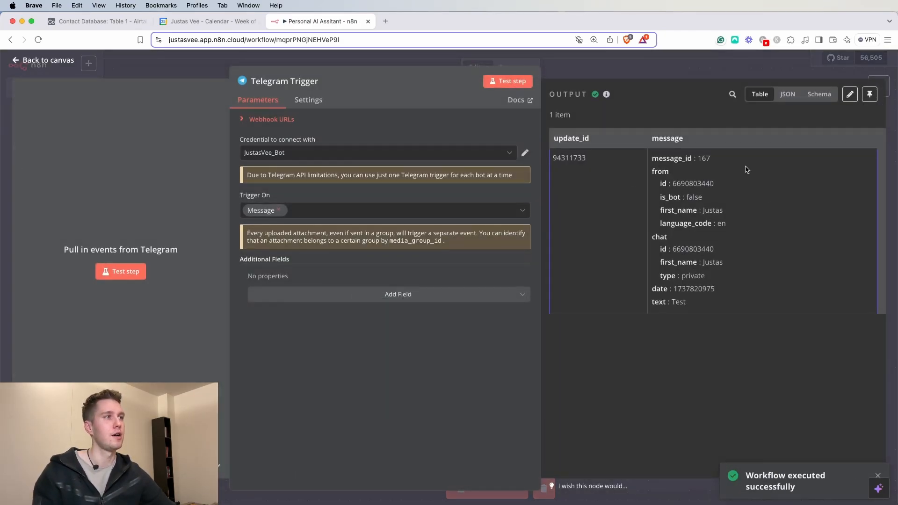
- Add an AI Agent node after the Telegram Trigger
{"action": "key", "text": "Escape"}
{"action": "left_click", "coordinate": [410, 313]}
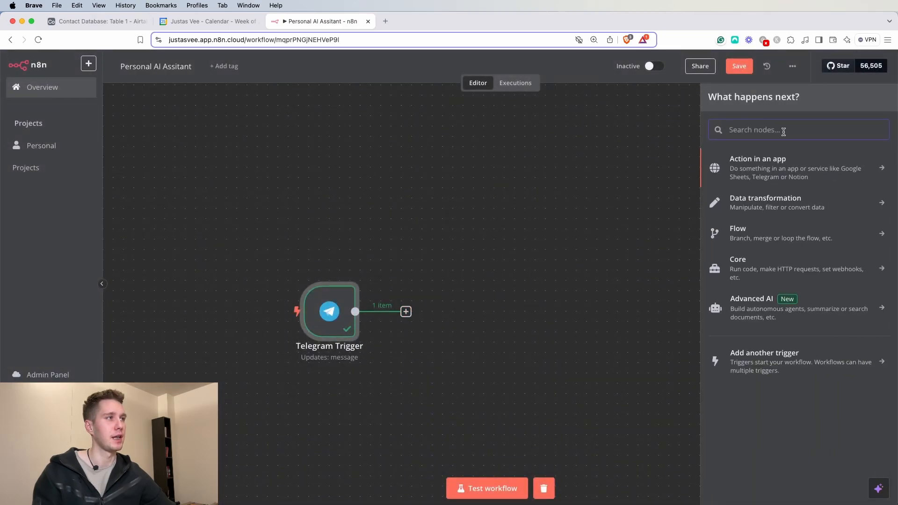
{"action": "type", "text": "ai"}
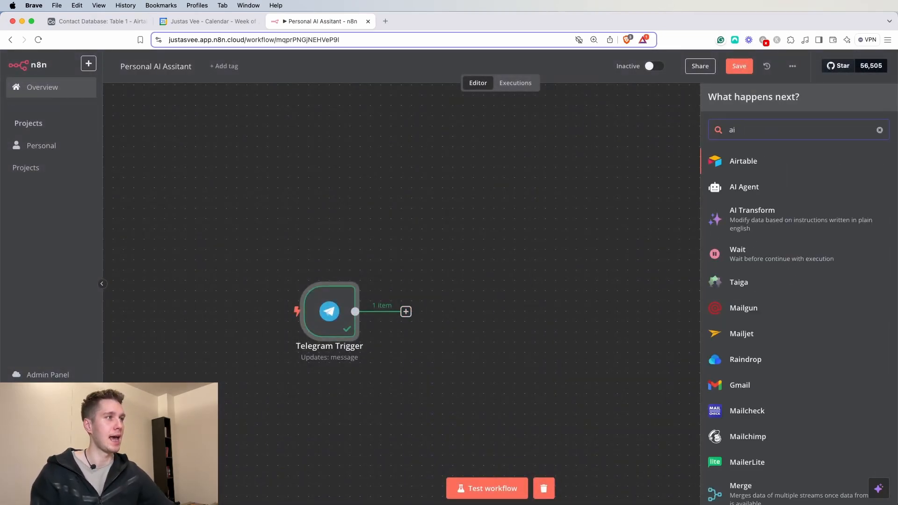
{"action": "left_click", "coordinate": [778, 190]}
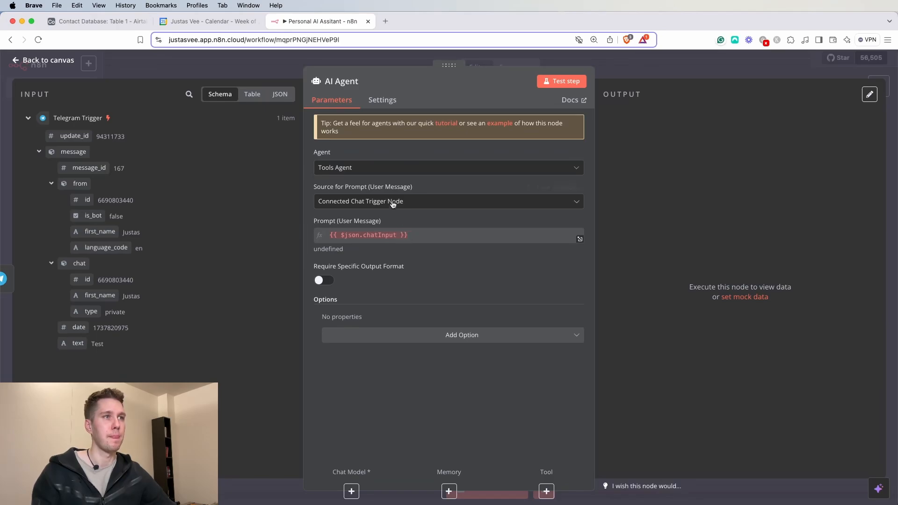
- Set the agent's prompt source to Define below with text {{ $json.message.text }}
{"action": "left_click", "coordinate": [419, 202]}
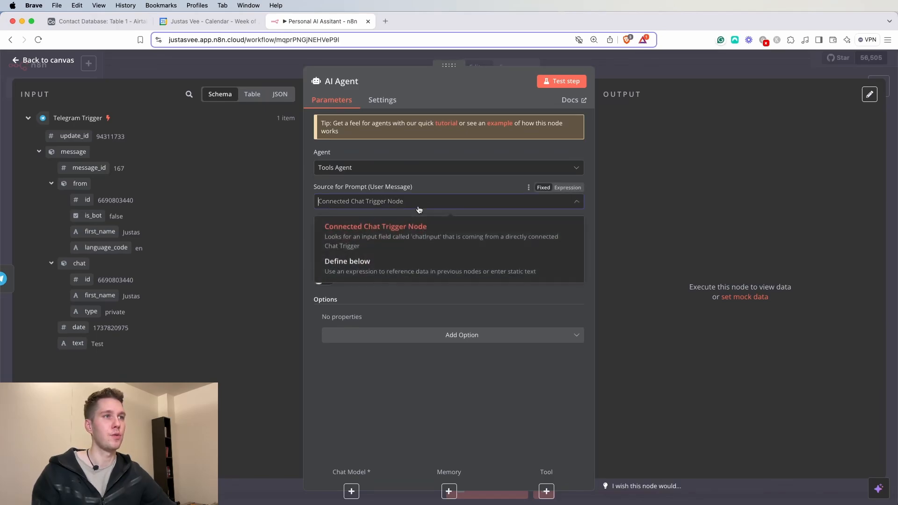
{"action": "left_click", "coordinate": [342, 260]}
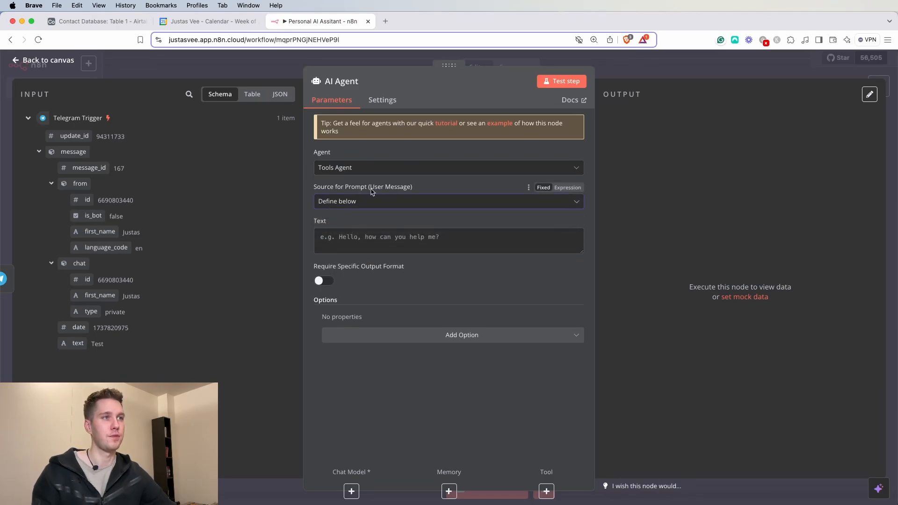
{"action": "left_click", "coordinate": [367, 236]}
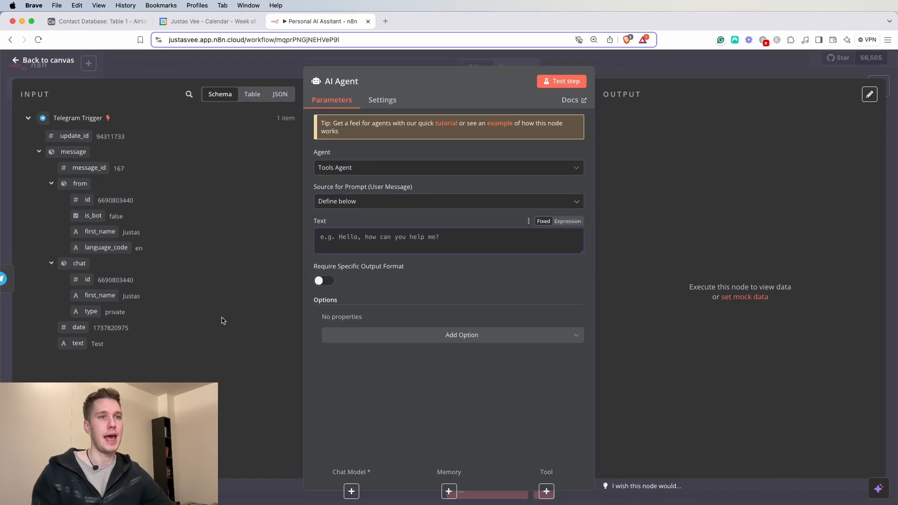
{"action": "left_click_drag", "start_coordinate": [78, 343], "coordinate": [448, 239]}
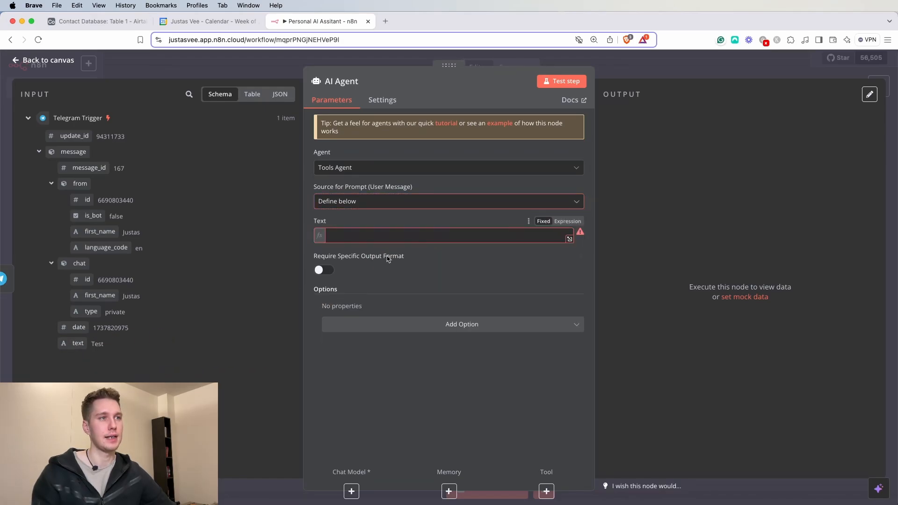
{"action": "left_click", "coordinate": [640, 69]}
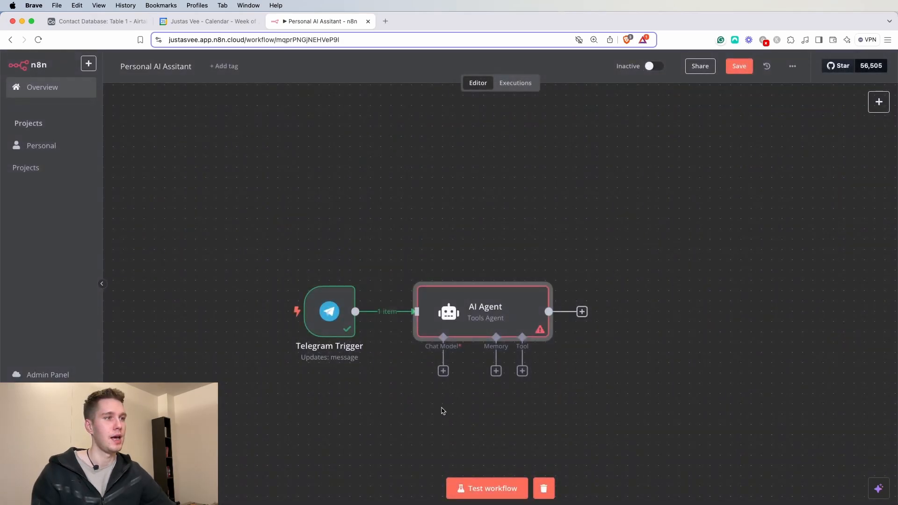
{"action": "double_click", "coordinate": [470, 319]}
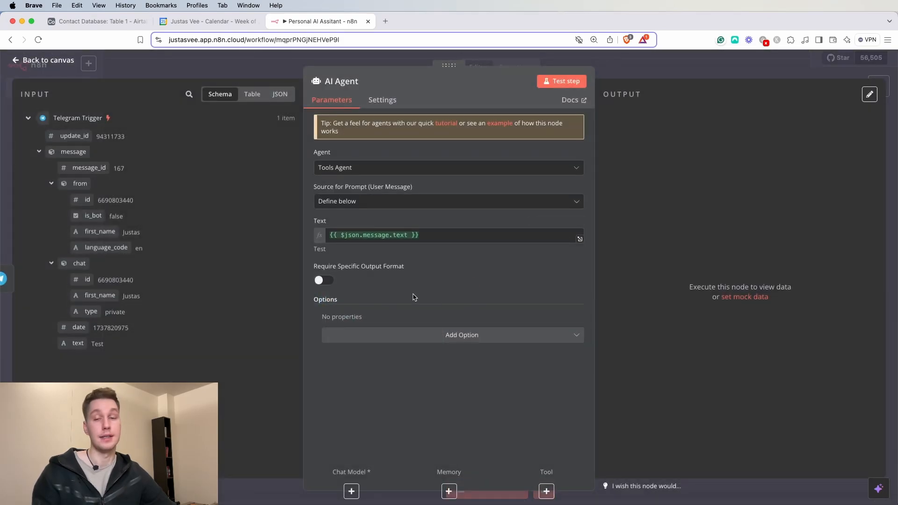
{"action": "left_click", "coordinate": [664, 73]}
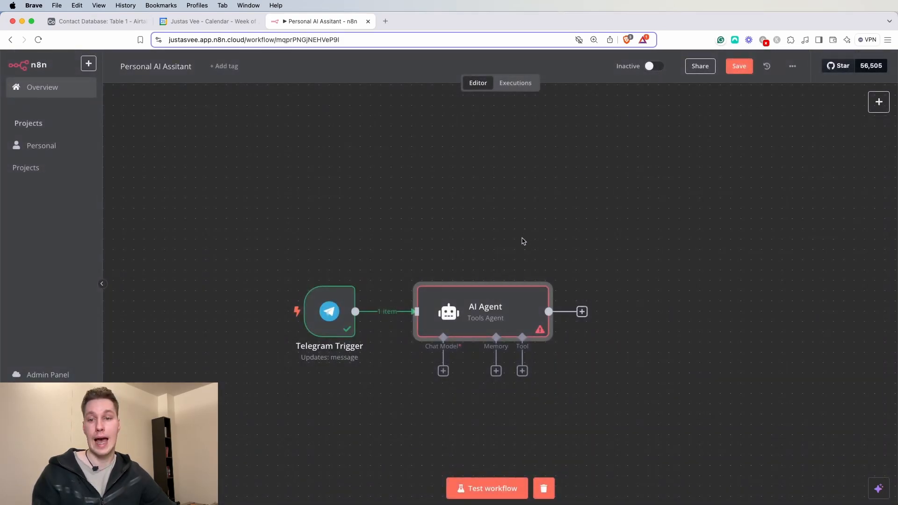
{"action": "scroll", "coordinate": [433, 331], "scroll_direction": "down", "scroll_amount": 5}
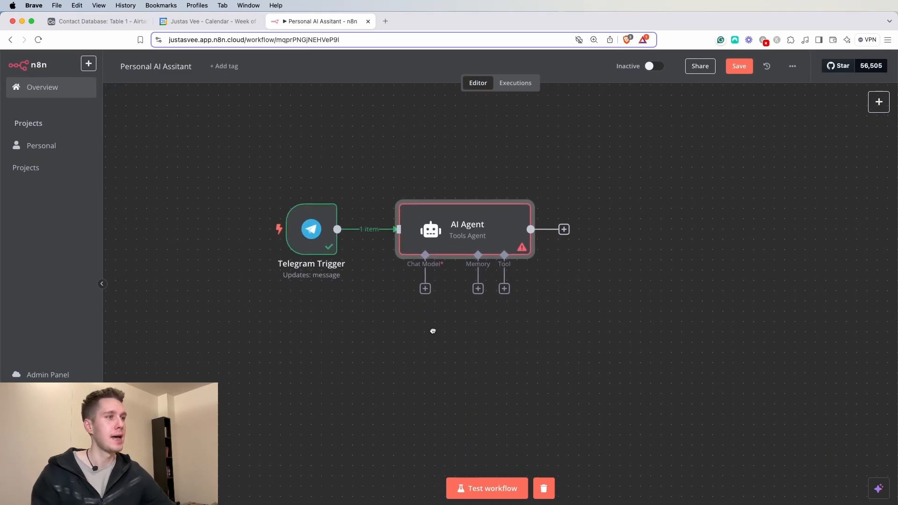
- Attach an OpenAI Chat Model using gpt-4o-mini and the OpenAi account credential to the agent
{"action": "left_click", "coordinate": [420, 259]}
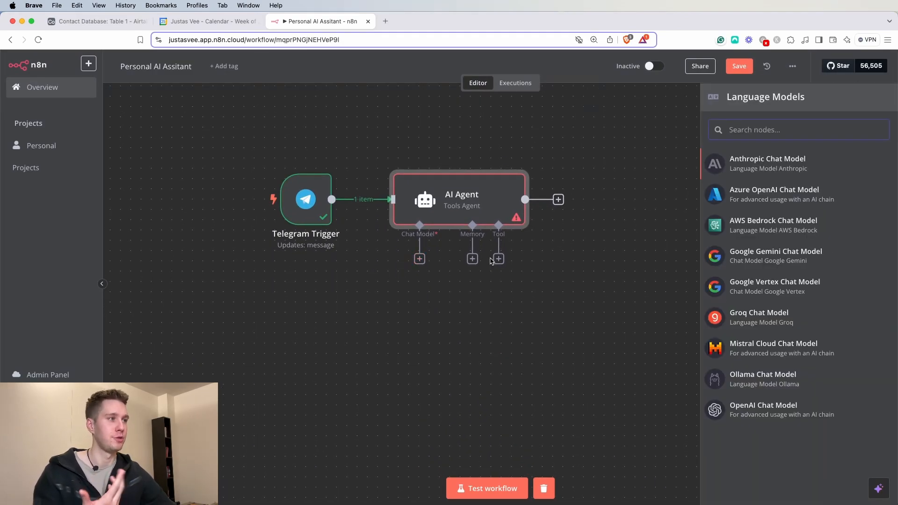
{"action": "left_click", "coordinate": [793, 416]}
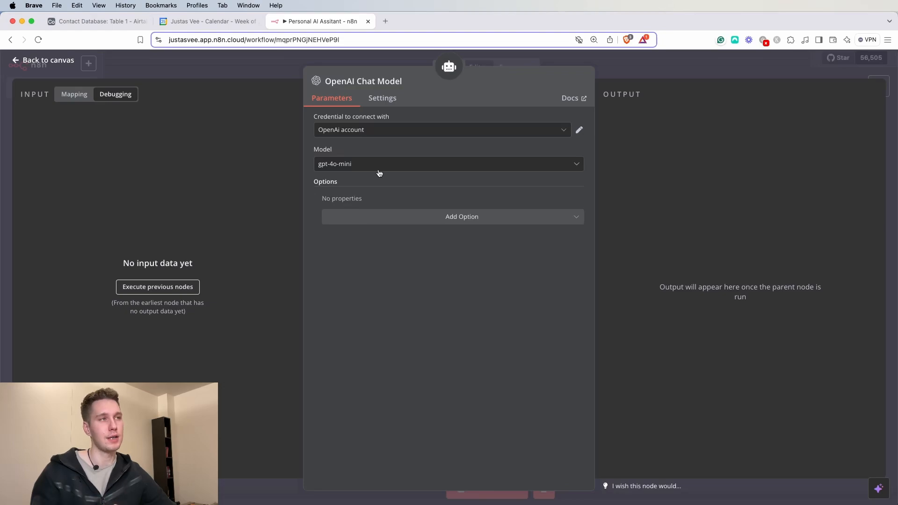
{"action": "left_click", "coordinate": [624, 70]}
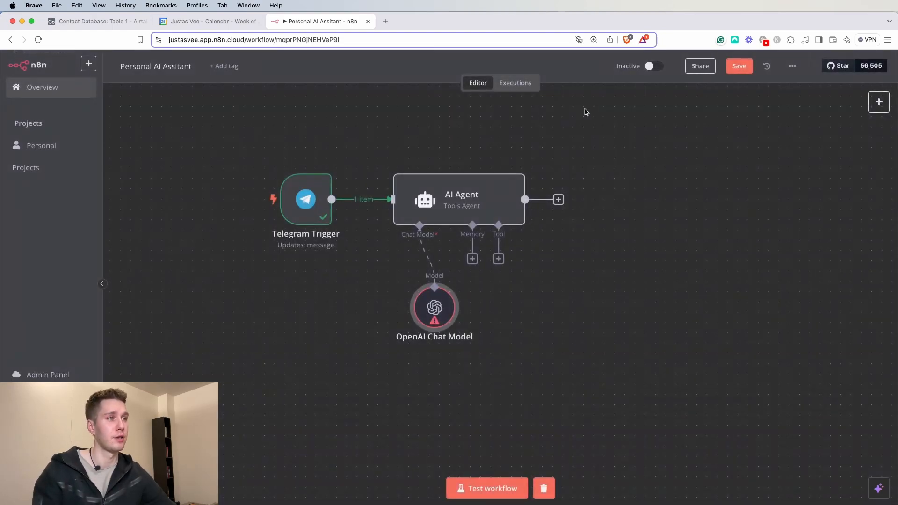
{"action": "left_click_drag", "start_coordinate": [309, 316], "coordinate": [268, 327]}
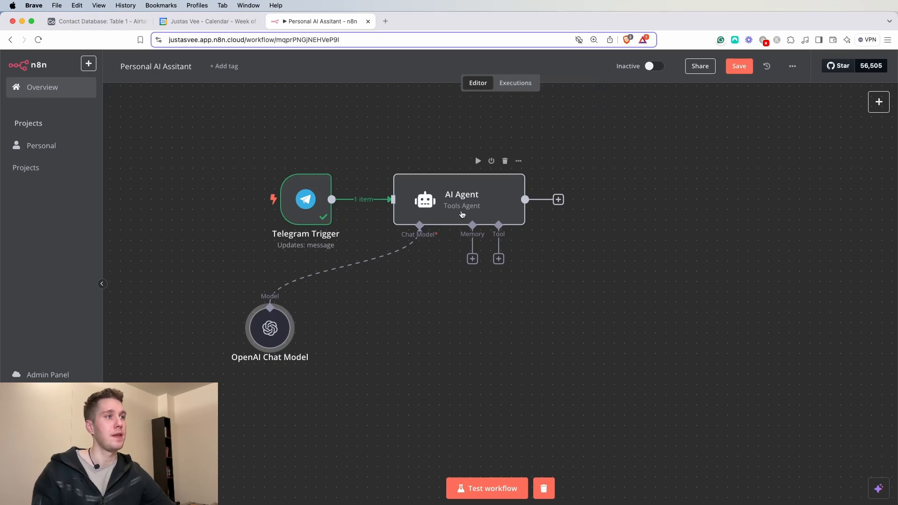
- Add a Window Buffer Memory node to the AI Agent's Memory input
{"action": "left_click", "coordinate": [474, 259]}
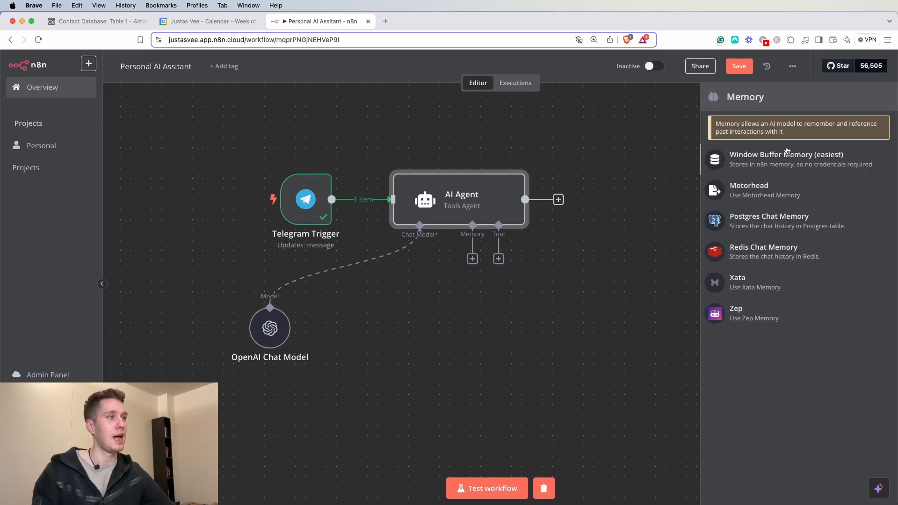
{"action": "left_click", "coordinate": [763, 164]}
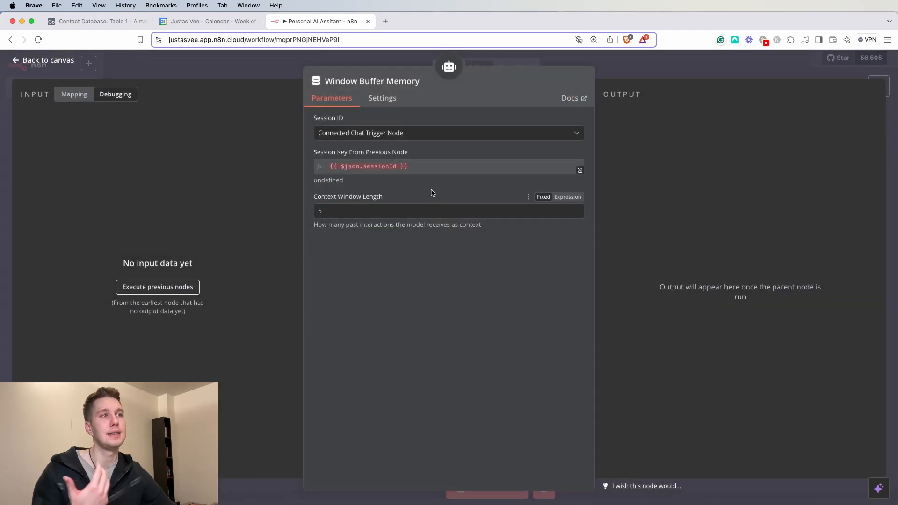
{"action": "left_click", "coordinate": [654, 75]}
- Set the memory's Session ID to Define below with key {{ $json.message.chat.id }}
{"action": "double_click", "coordinate": [463, 315]}
{"action": "left_click_drag", "start_coordinate": [435, 167], "coordinate": [329, 170]}
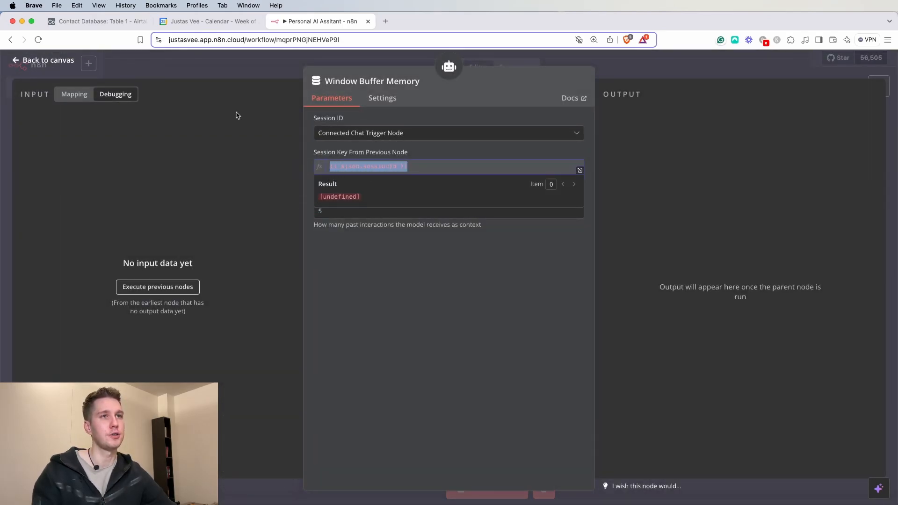
{"action": "left_click", "coordinate": [77, 96]}
{"action": "left_click", "coordinate": [391, 133]}
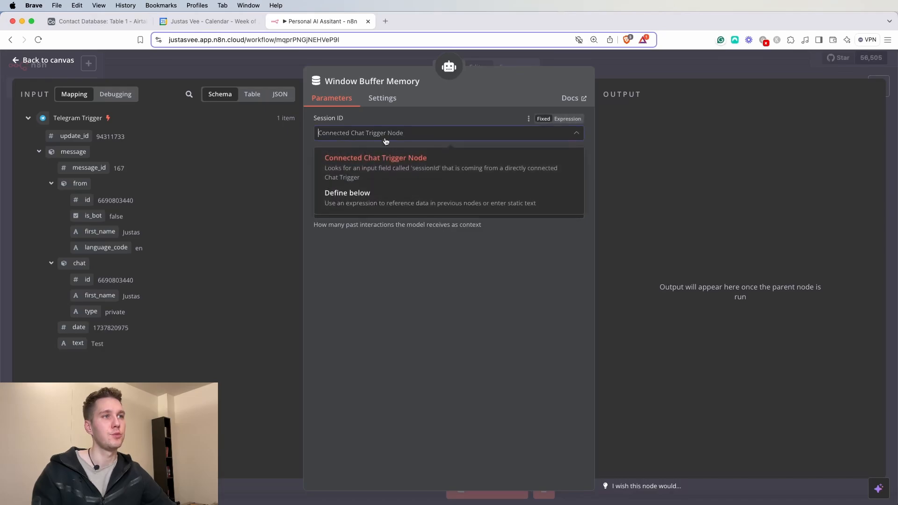
{"action": "left_click", "coordinate": [342, 198]}
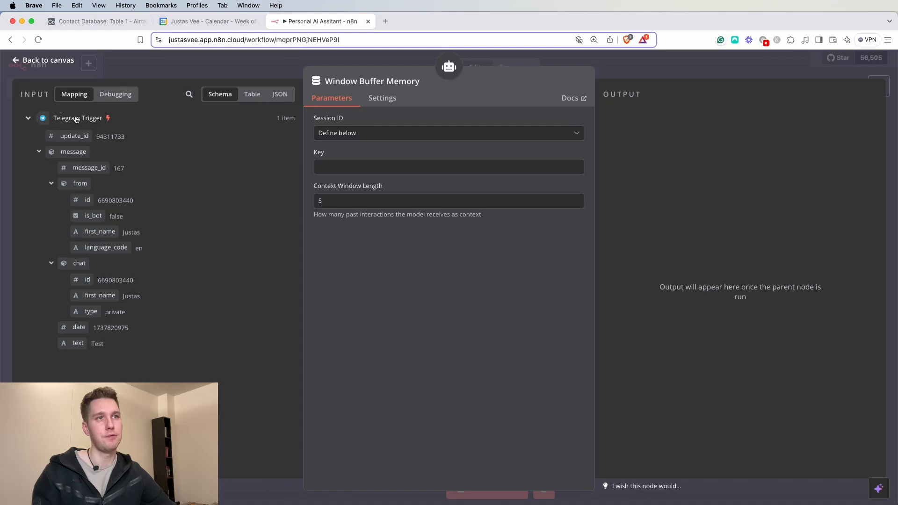
{"action": "left_click_drag", "start_coordinate": [84, 280], "coordinate": [358, 169]}
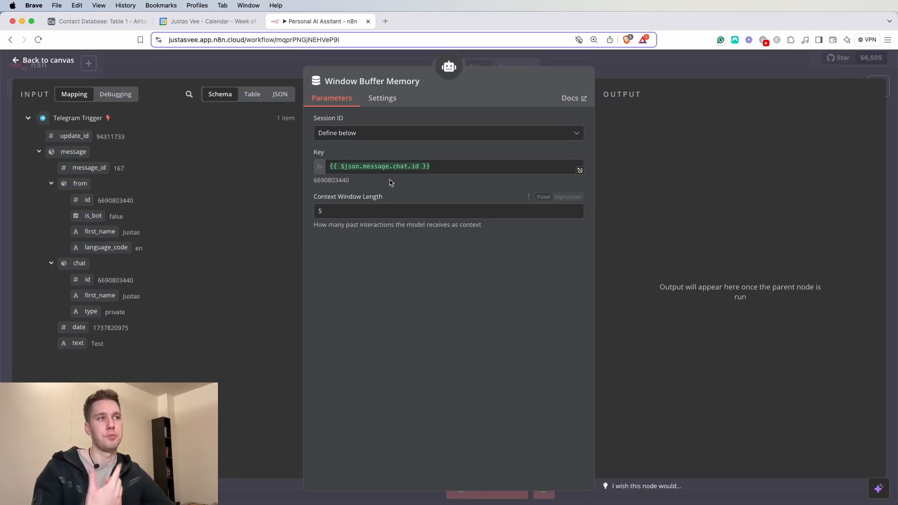
{"action": "left_click", "coordinate": [624, 75]}
{"action": "left_click_drag", "start_coordinate": [424, 332], "coordinate": [351, 333]}
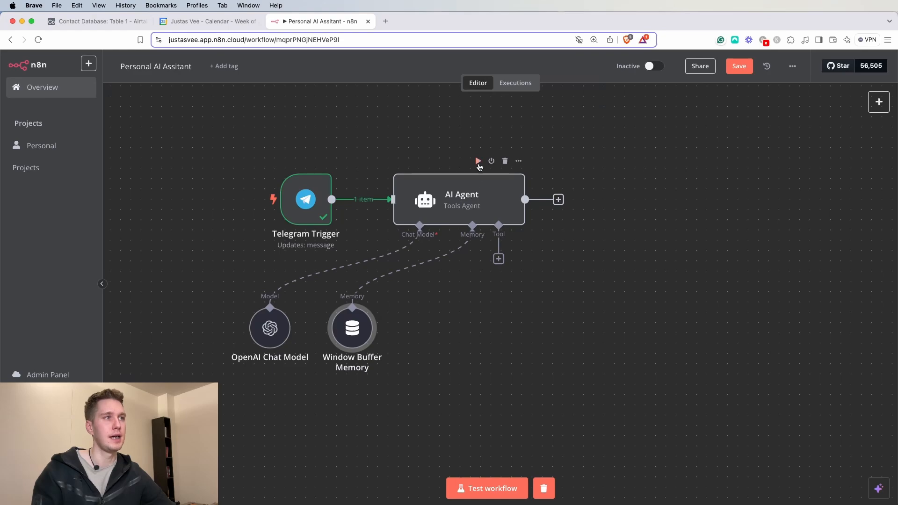
- Test-run the AI Agent and check its reply 'Test successful! How can I assist you today?'
{"action": "left_click", "coordinate": [477, 161]}
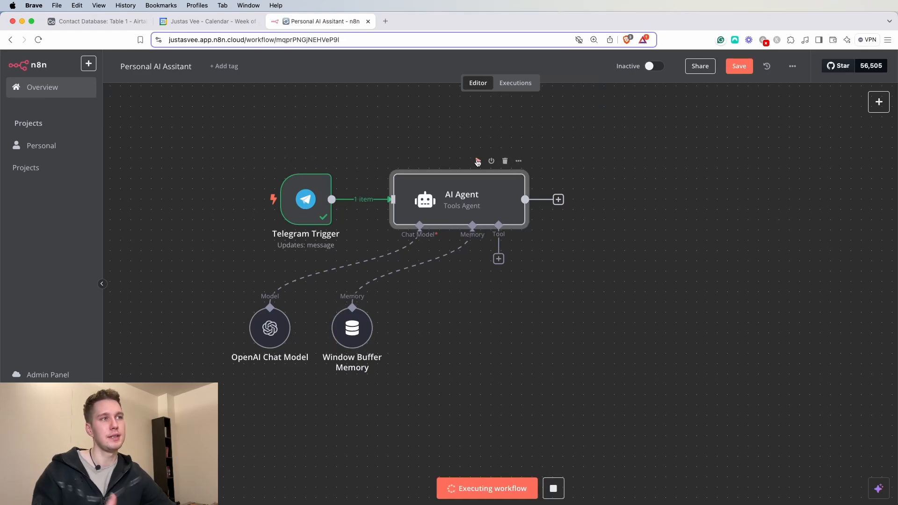
{"action": "double_click", "coordinate": [477, 208]}
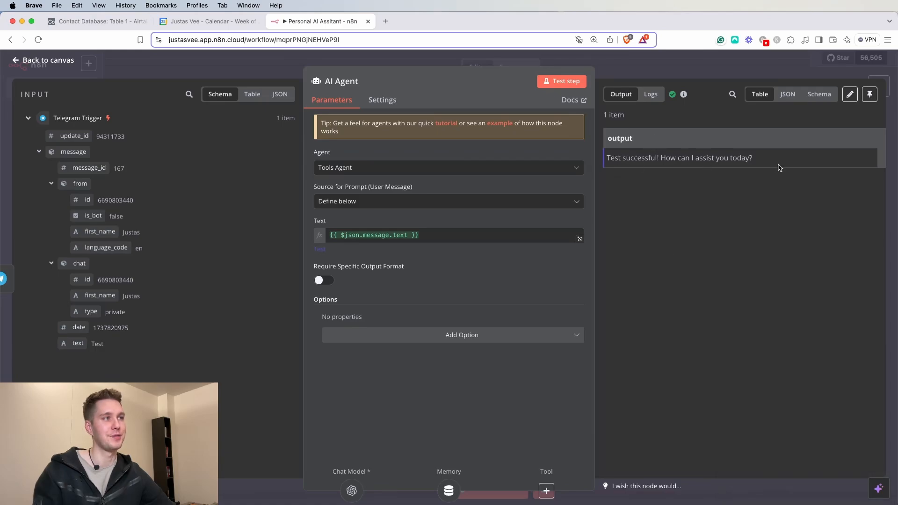
{"action": "triple_click", "coordinate": [685, 156]}
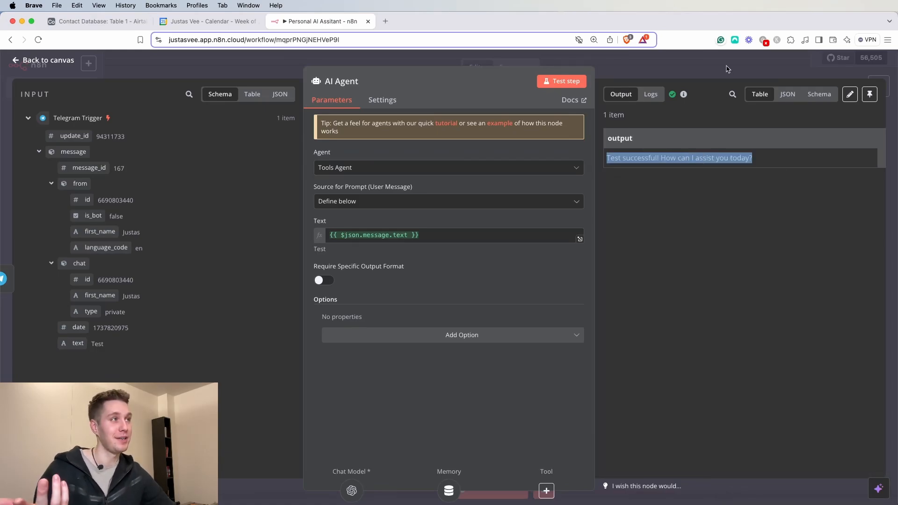
- Move the OpenAI Chat Model and Window Buffer Memory nodes down-left beneath the agent
{"action": "left_click", "coordinate": [729, 69]}
{"action": "left_click_drag", "start_coordinate": [273, 336], "coordinate": [242, 357]}
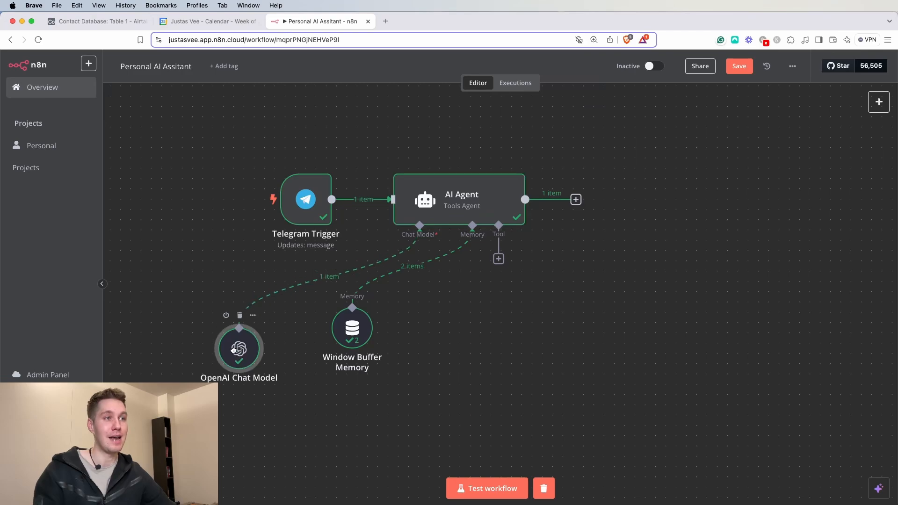
{"action": "left_click_drag", "start_coordinate": [353, 337], "coordinate": [322, 359]}
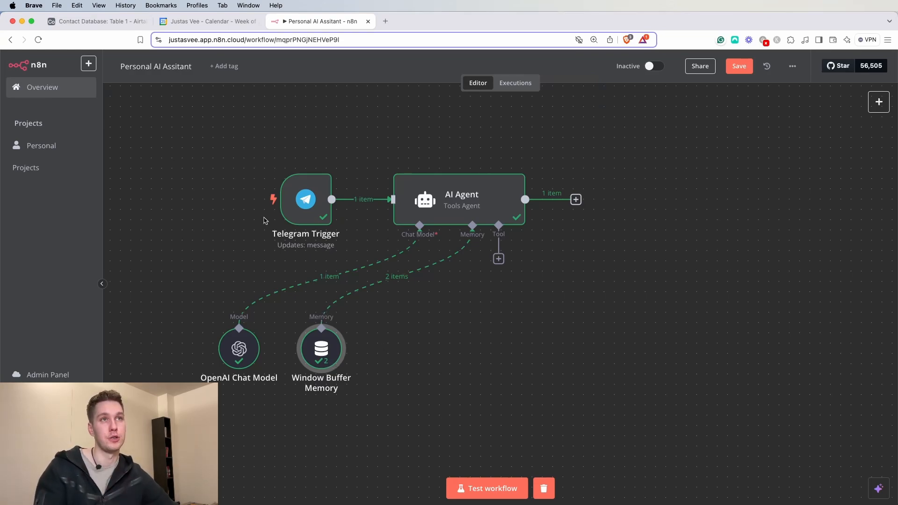
- Look over the six contacts in Airtable's Contact Database table, then go back to n8n
{"action": "left_click", "coordinate": [99, 23]}
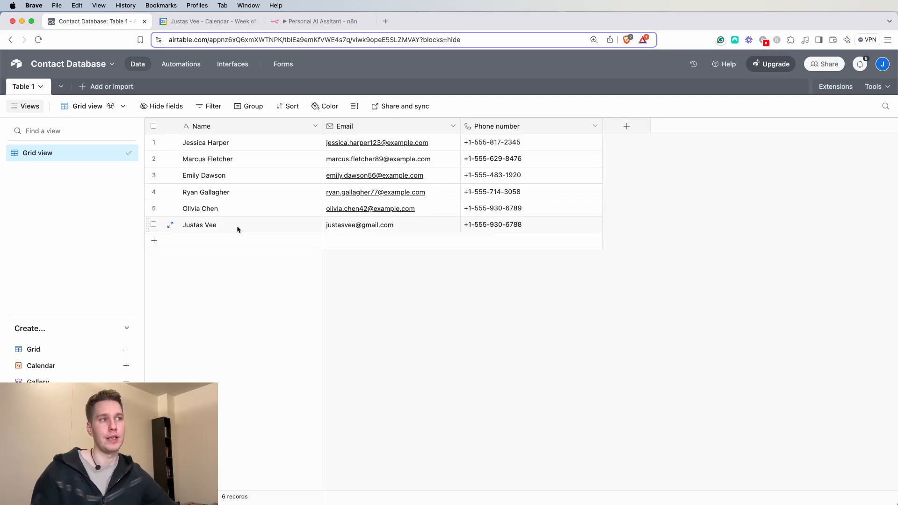
{"action": "left_click", "coordinate": [309, 22]}
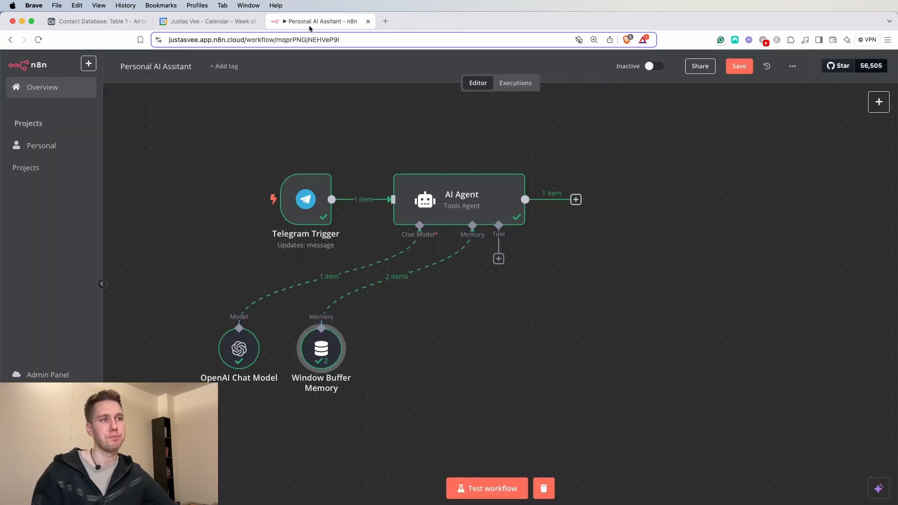
- Attach an Airtable Tool to the AI Agent, found by searching 'air'
{"action": "left_click", "coordinate": [499, 260]}
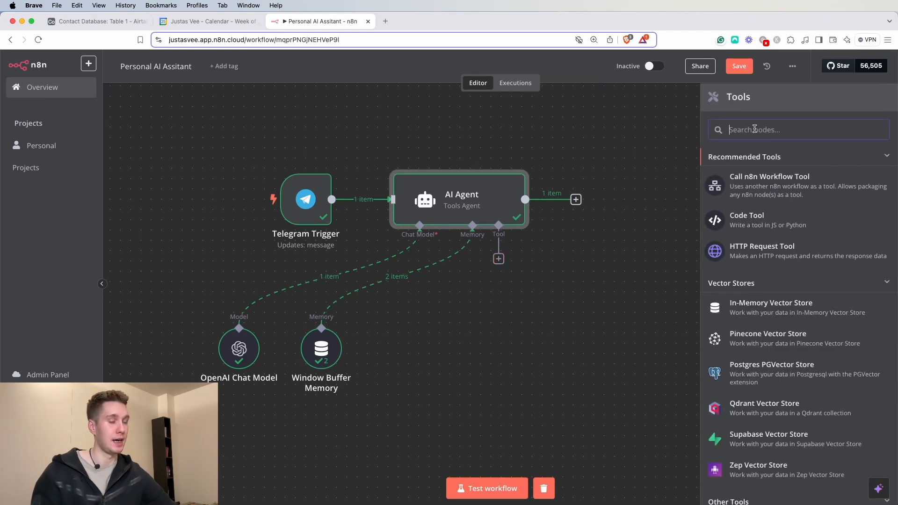
{"action": "type", "text": "airt"}
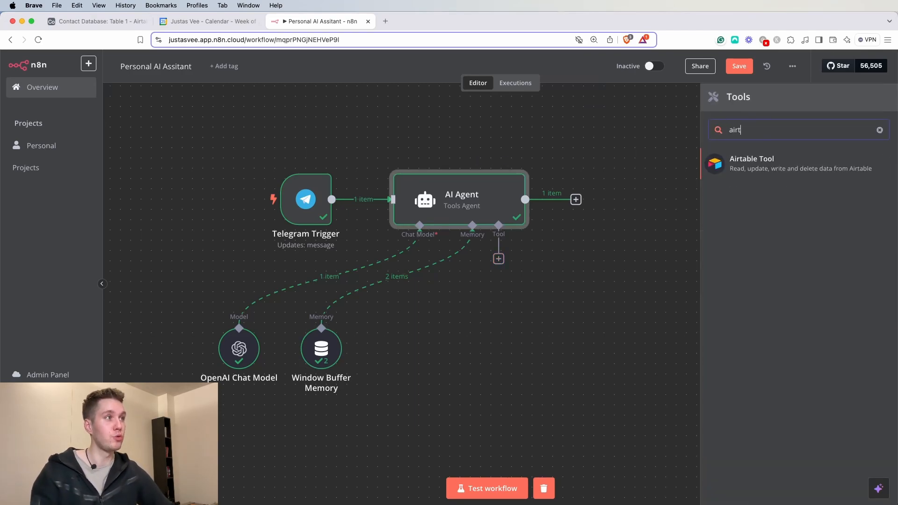
{"action": "left_click", "coordinate": [774, 170]}
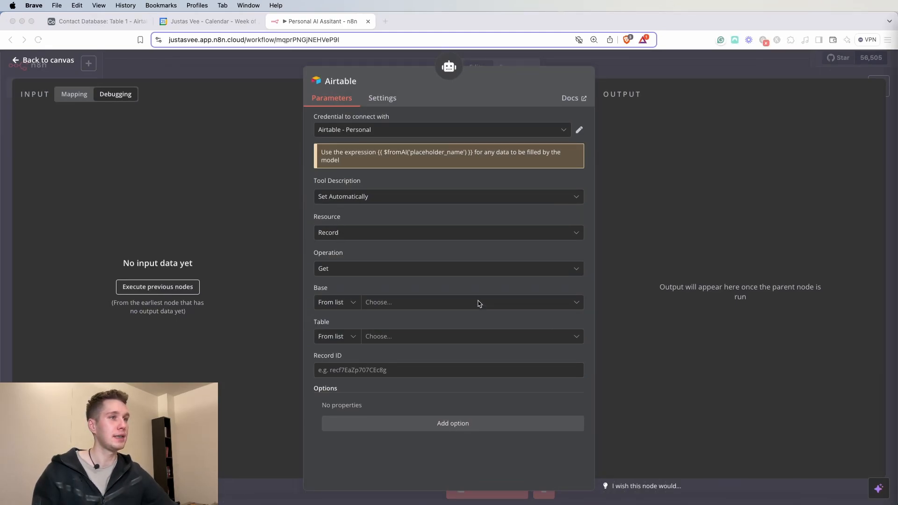
- Set the Airtable tool to Search Table 1 of the Contact Database base
{"action": "left_click", "coordinate": [341, 269]}
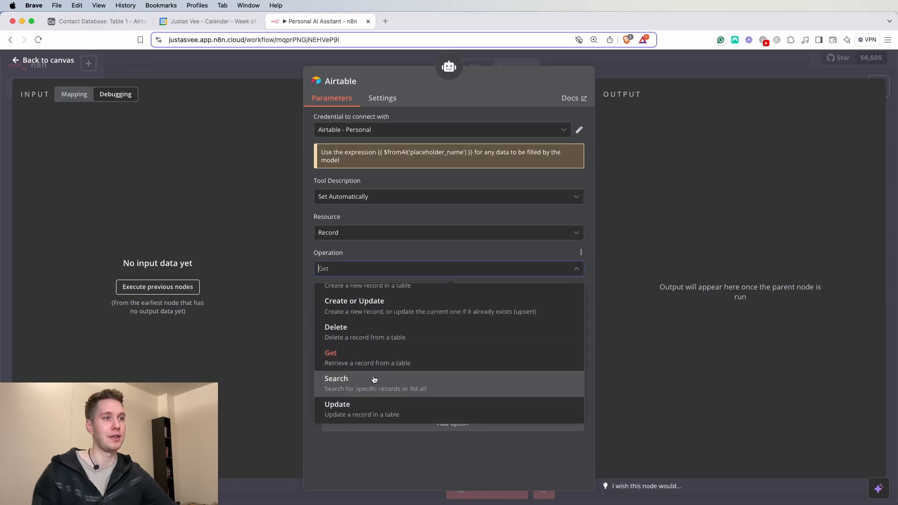
{"action": "left_click", "coordinate": [375, 380]}
{"action": "left_click", "coordinate": [396, 305]}
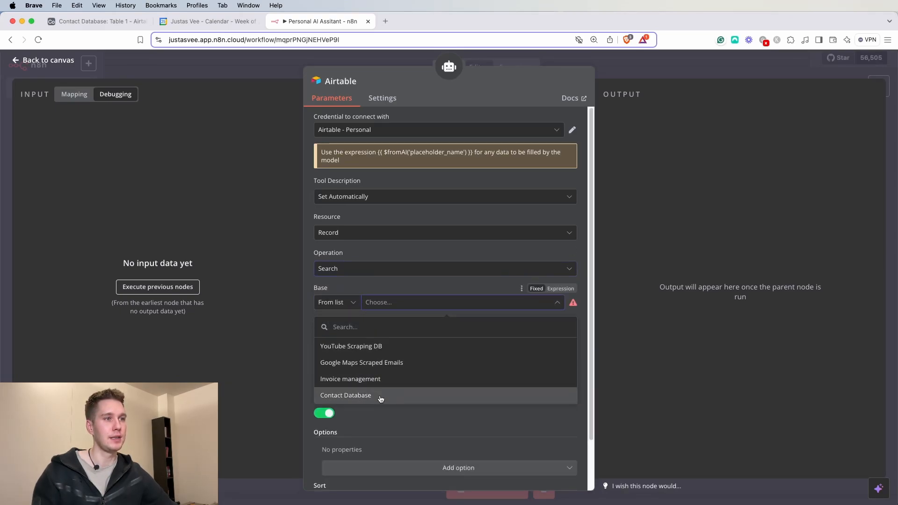
{"action": "left_click", "coordinate": [381, 398]}
{"action": "left_click", "coordinate": [386, 322]}
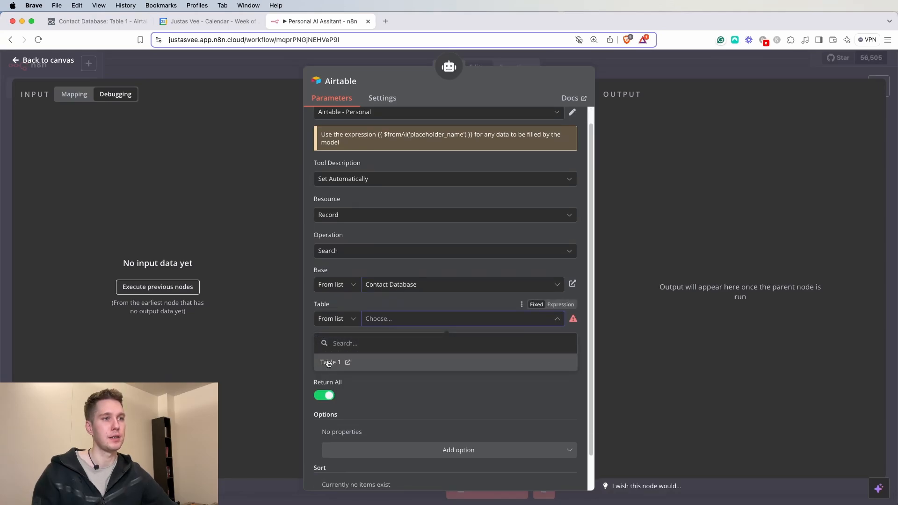
{"action": "left_click", "coordinate": [329, 364]}
{"action": "left_click", "coordinate": [99, 22]}
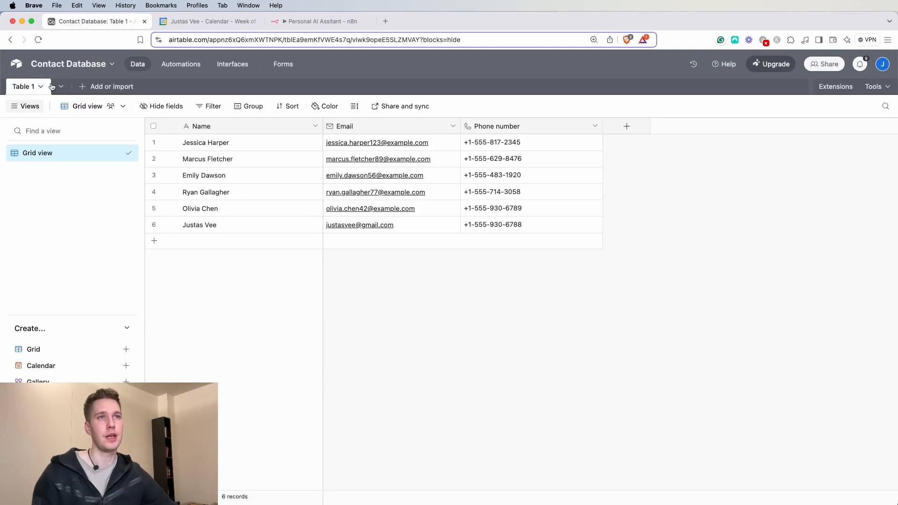
{"action": "left_click", "coordinate": [321, 21]}
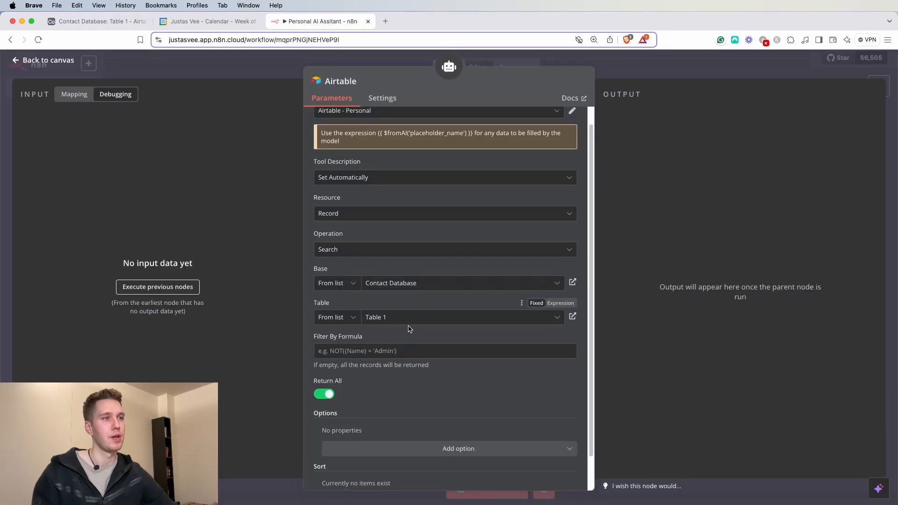
{"action": "scroll", "coordinate": [408, 328], "scroll_direction": "down", "scroll_amount": 2}
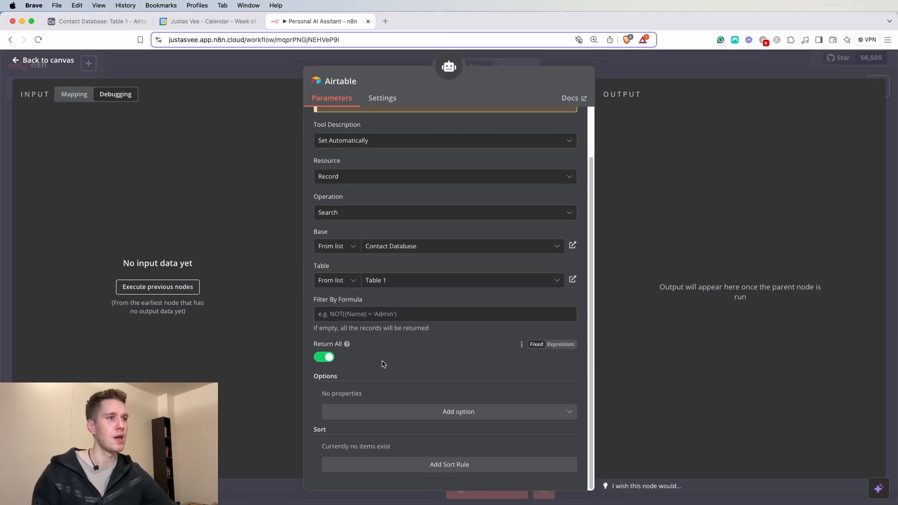
{"action": "scroll", "coordinate": [382, 364], "scroll_direction": "up", "scroll_amount": 3}
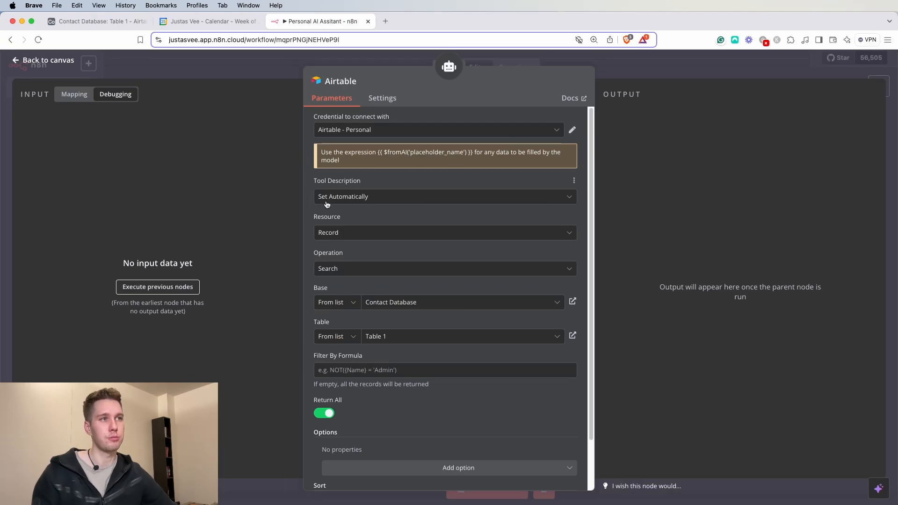
- Switch the Airtable tool's Tool Description to Set Manually
{"action": "left_click", "coordinate": [375, 201]}
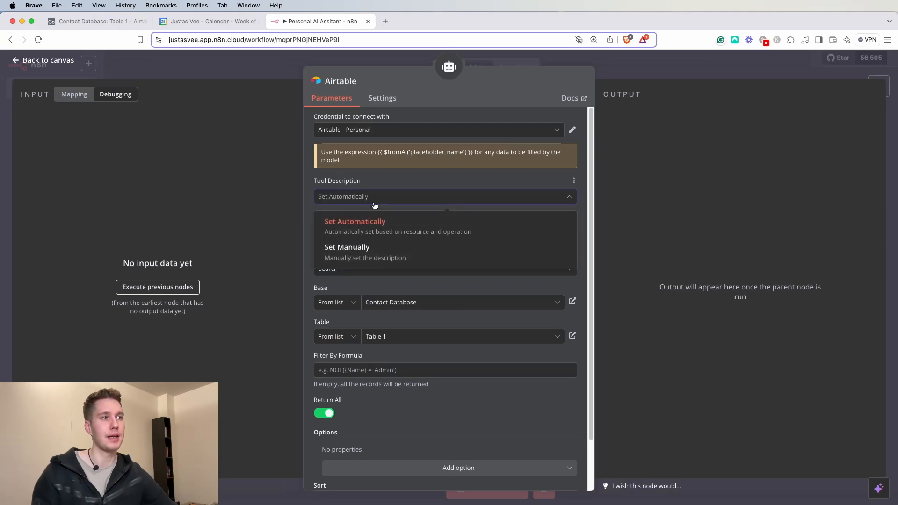
{"action": "left_click", "coordinate": [354, 257]}
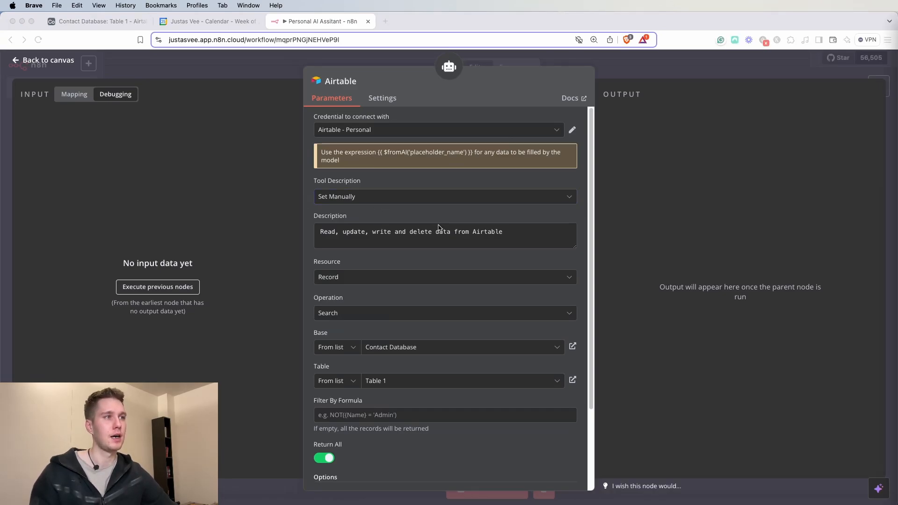
{"action": "left_click", "coordinate": [373, 197]}
{"action": "left_click", "coordinate": [514, 234]}
{"action": "left_click", "coordinate": [499, 199]}
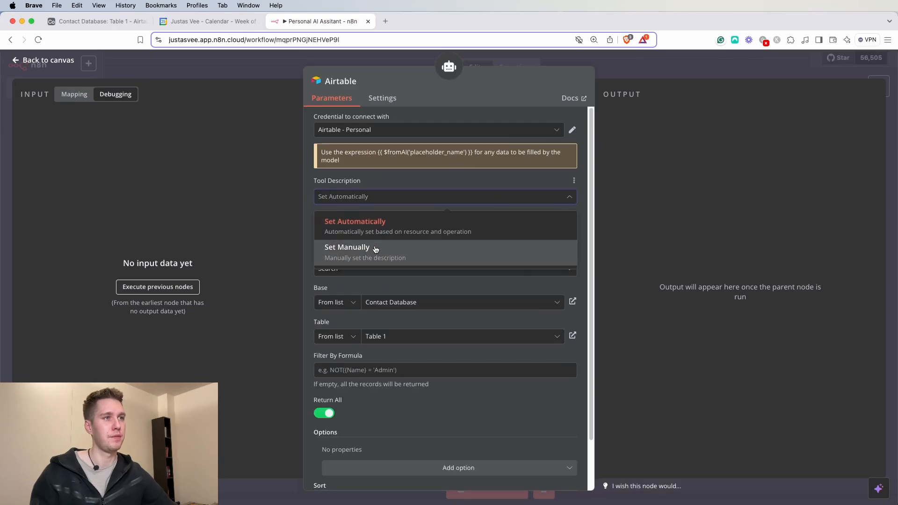
{"action": "left_click", "coordinate": [373, 248]}
- Paste a description about reading relevant contact data from Airtable, then move the node down-left
{"action": "left_click_drag", "start_coordinate": [505, 243], "coordinate": [318, 232]}
{"action": "type", "text": "Read contact data from Airtable. In this table we have all of the contact data stored that is relevant for the agent."}
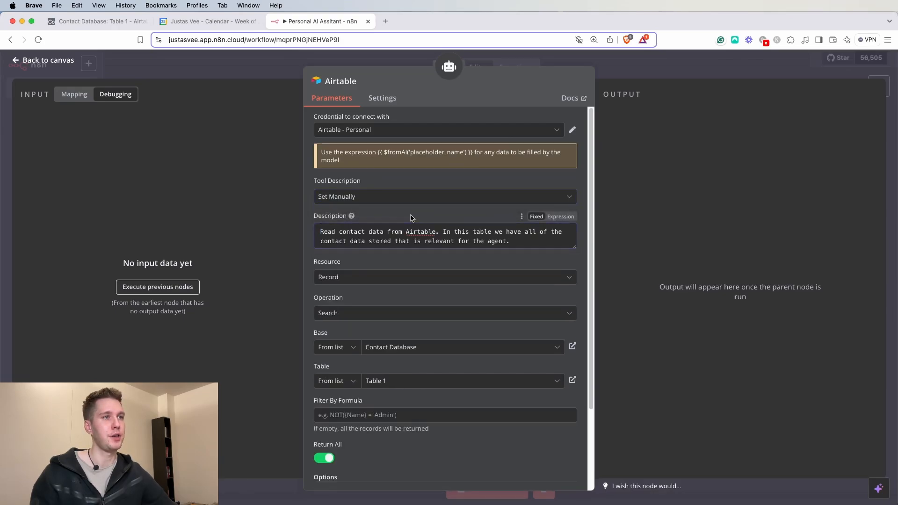
{"action": "left_click_drag", "start_coordinate": [575, 247], "coordinate": [575, 295]}
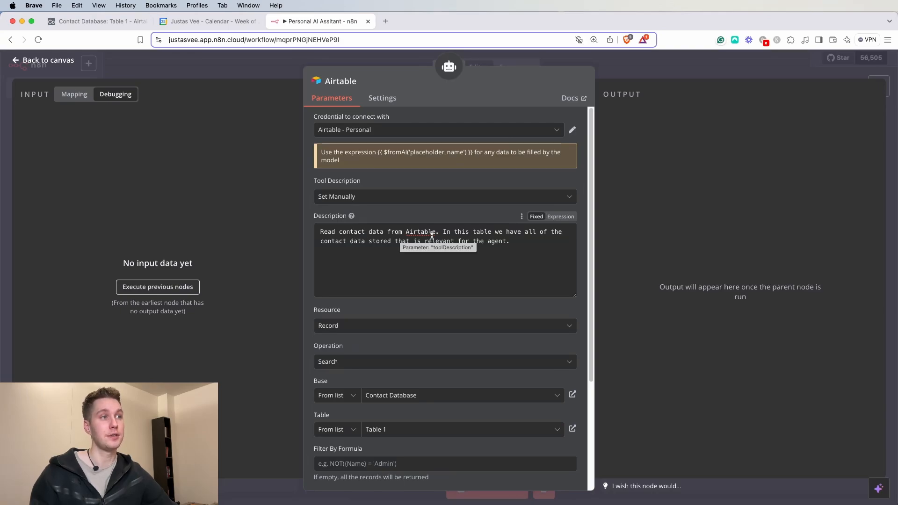
{"action": "left_click_drag", "start_coordinate": [481, 233], "coordinate": [548, 233]}
{"action": "left_click_drag", "start_coordinate": [340, 242], "coordinate": [518, 246]}
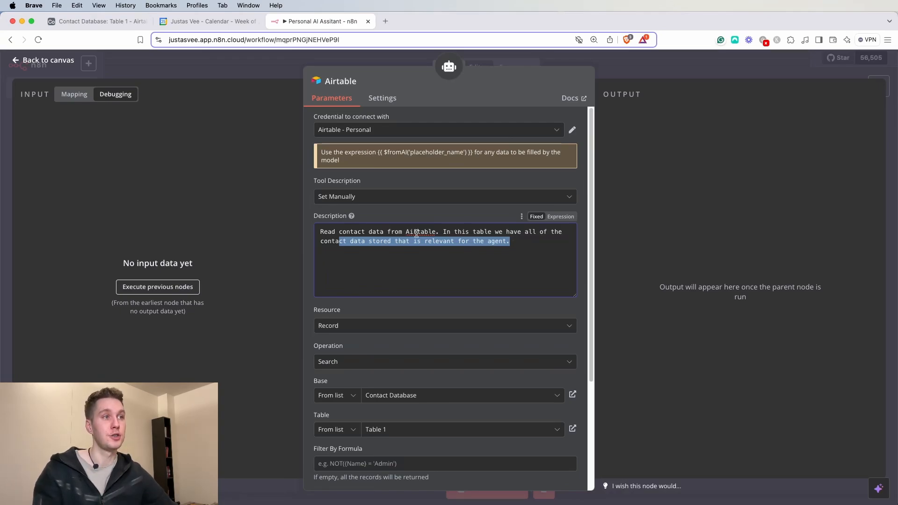
{"action": "left_click", "coordinate": [670, 73]}
{"action": "left_click_drag", "start_coordinate": [496, 318], "coordinate": [350, 462]}
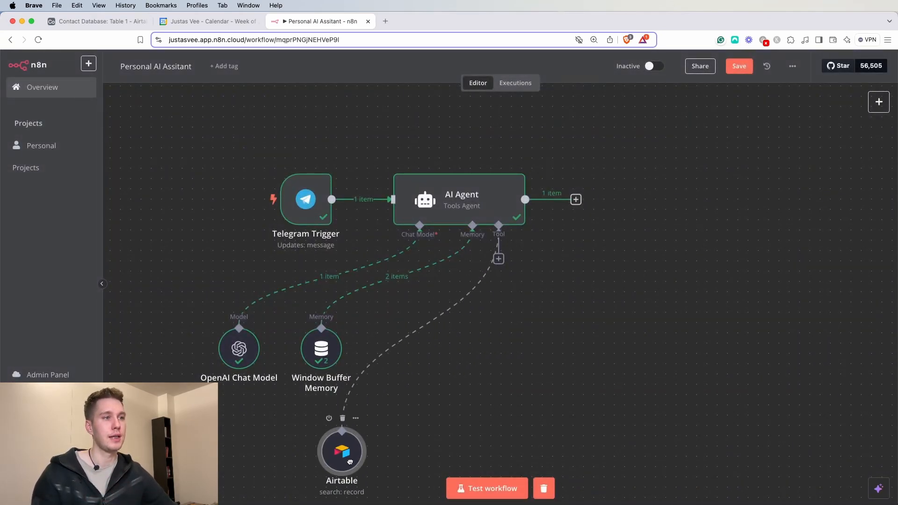
- Shift the chat model and memory nodes up-left, raise Airtable under the agent, then bring Telegram forward
{"action": "left_click_drag", "start_coordinate": [517, 381], "coordinate": [551, 338]}
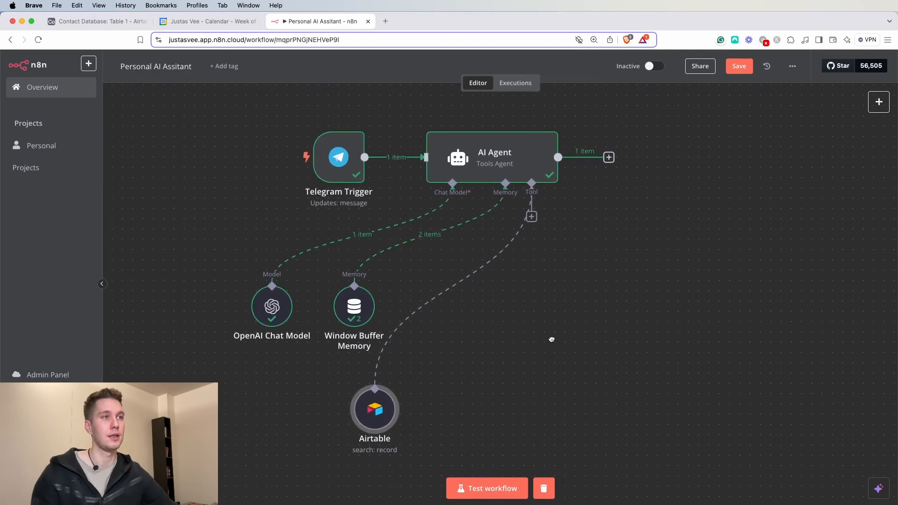
{"action": "left_click_drag", "start_coordinate": [402, 269], "coordinate": [205, 355]}
{"action": "left_click_drag", "start_coordinate": [271, 295], "coordinate": [219, 285]}
{"action": "left_click_drag", "start_coordinate": [374, 400], "coordinate": [375, 369]}
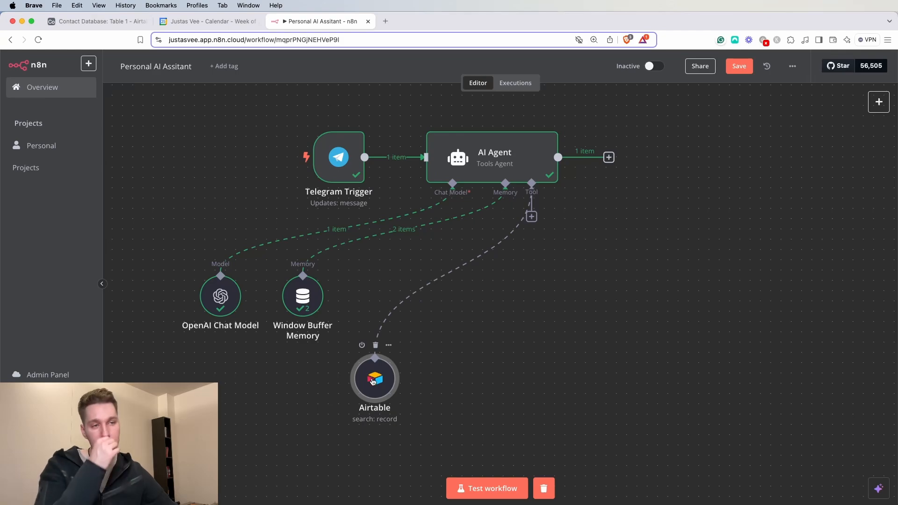
{"action": "key", "text": "super+Tab"}
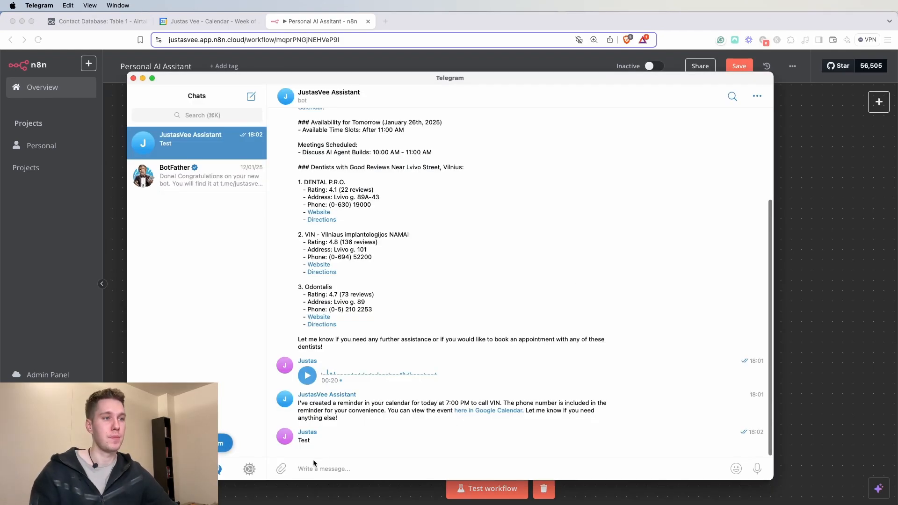
- Send the bot a question asking for a named contact's email, then return to n8n
{"action": "type", "text": "Can you s"}
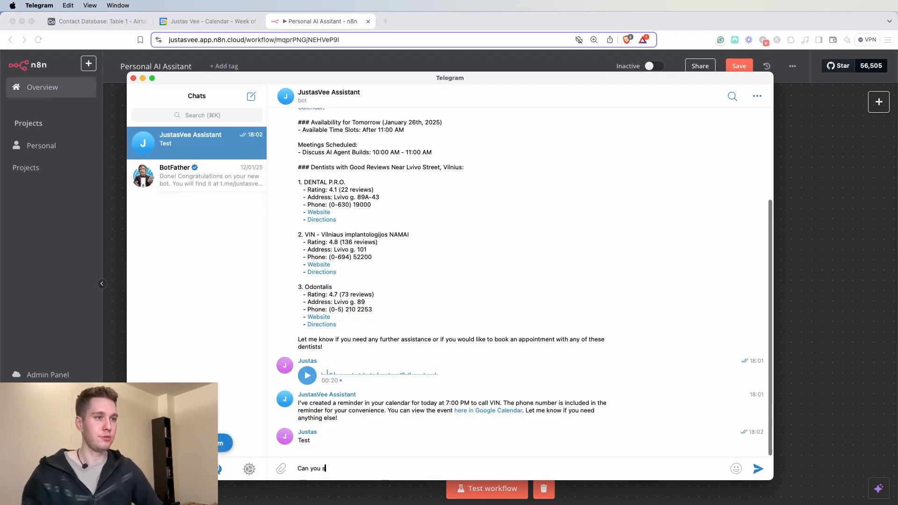
{"action": "type", "text": "hare"}
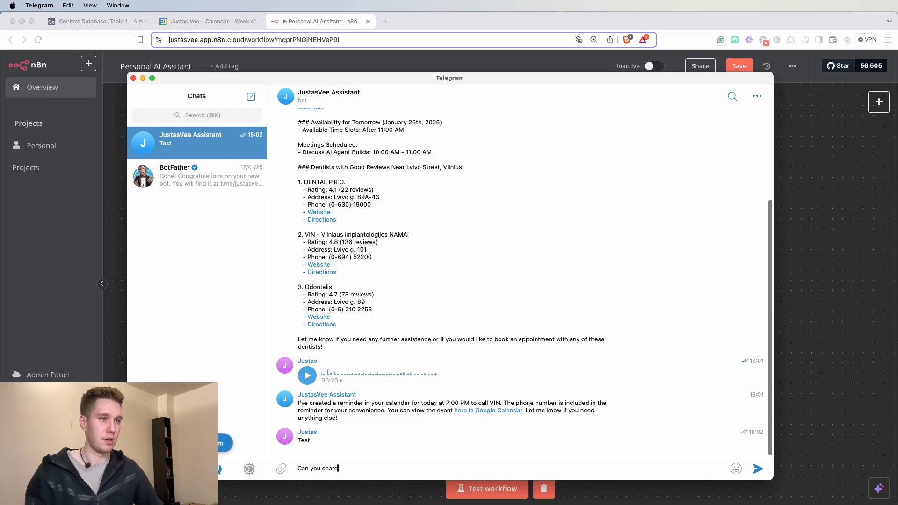
{"action": "type", "text": " an email o"}
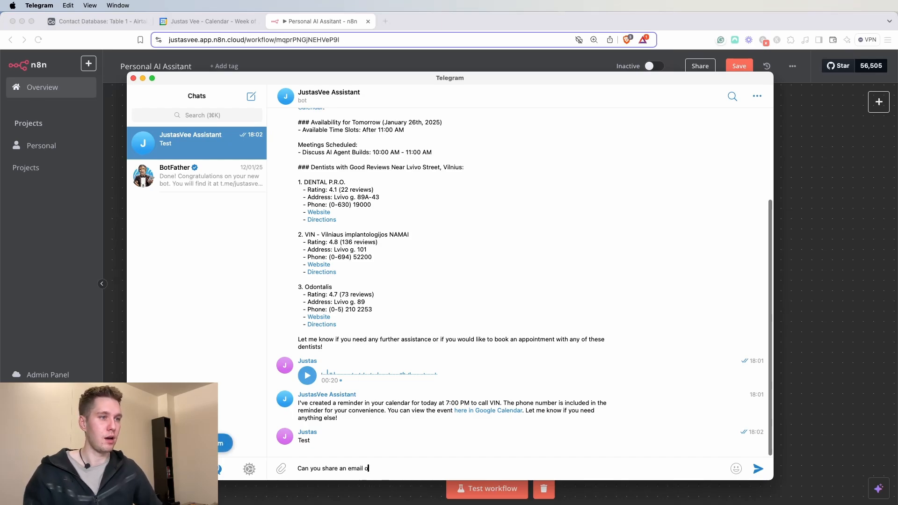
{"action": "type", "text": "f Olivia?"}
{"action": "key", "text": "Return"}
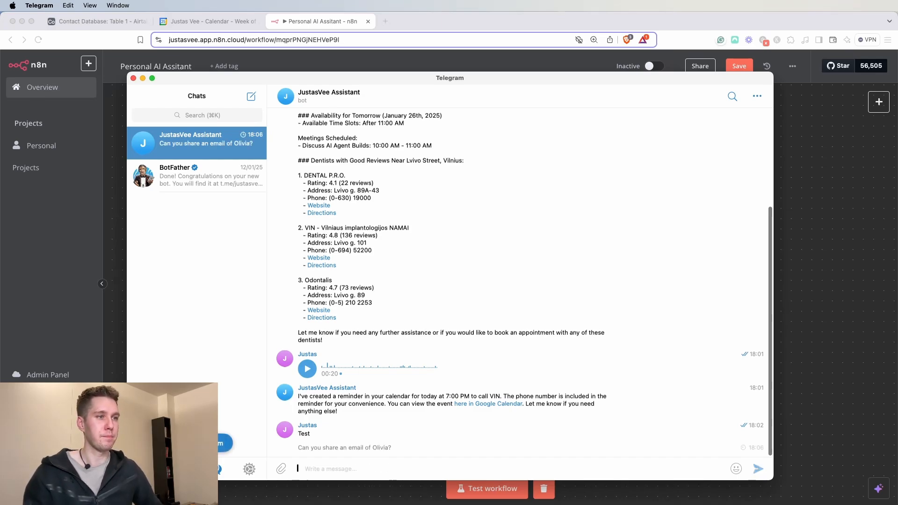
{"action": "left_click", "coordinate": [816, 316]}
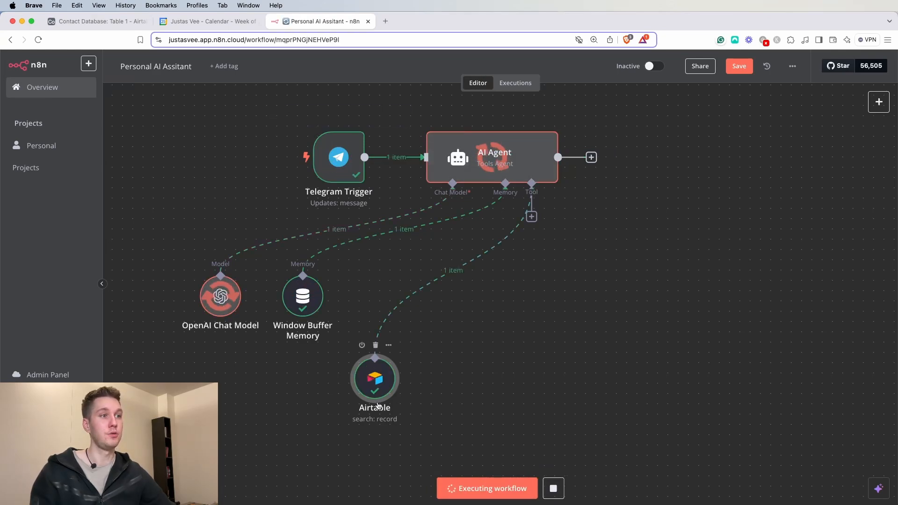
- Inspect the AI Agent's output showing the contact's email address retrieved via Airtable
{"action": "double_click", "coordinate": [520, 156]}
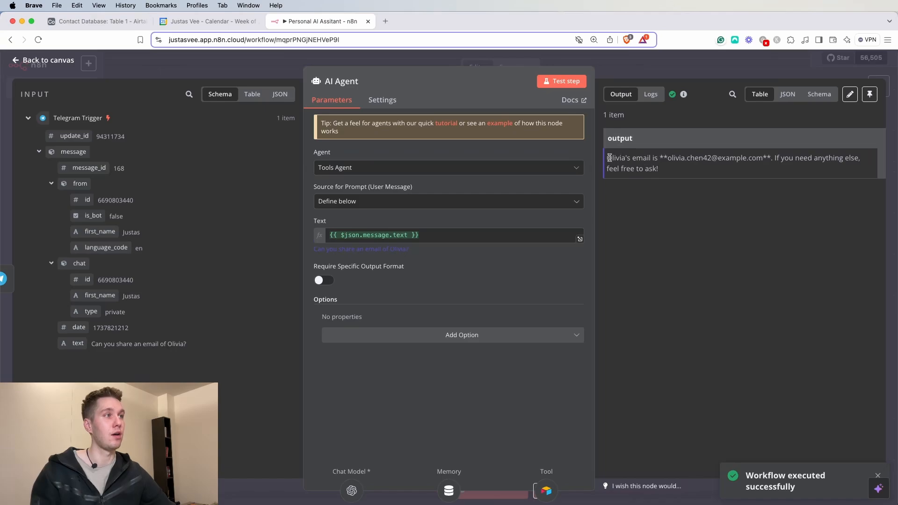
{"action": "left_click_drag", "start_coordinate": [668, 160], "coordinate": [770, 160]}
{"action": "left_click", "coordinate": [801, 159]}
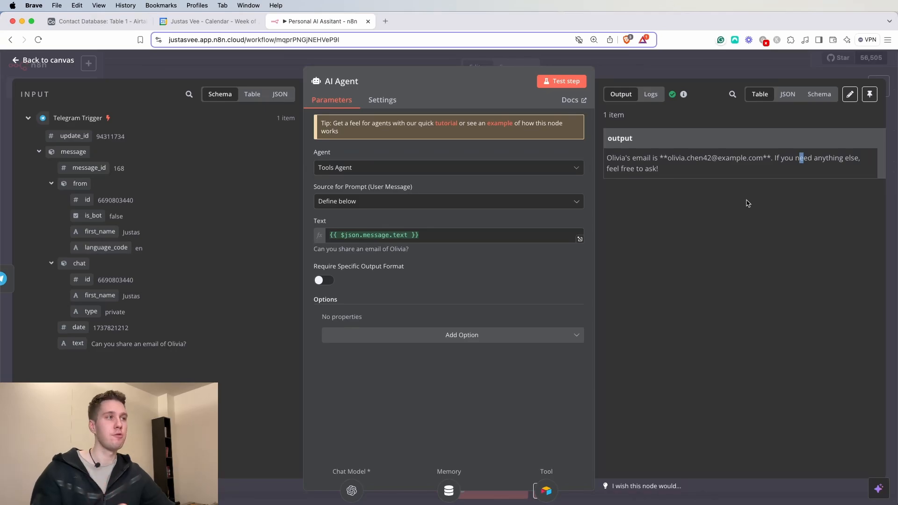
{"action": "left_click", "coordinate": [697, 70]}
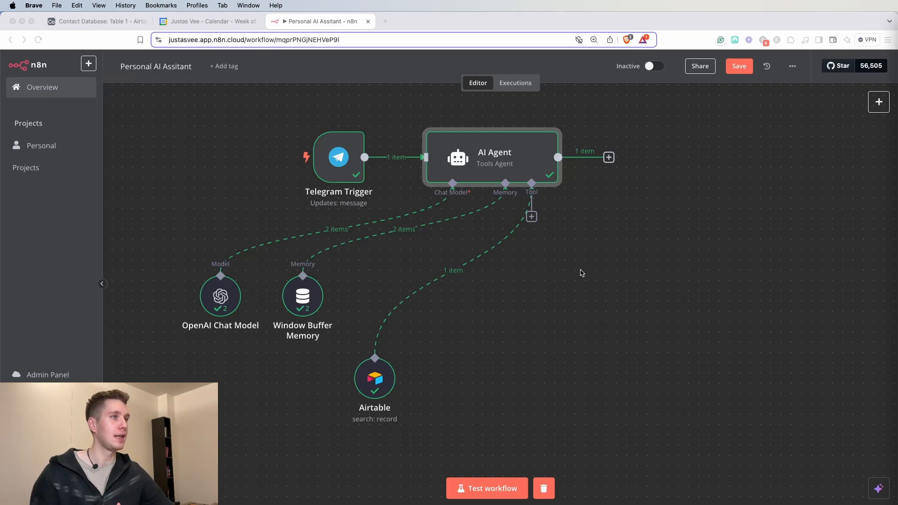
- Attach a Gmail Tool to the AI Agent, keeping the existing Gmail account credential
{"action": "left_click", "coordinate": [532, 217]}
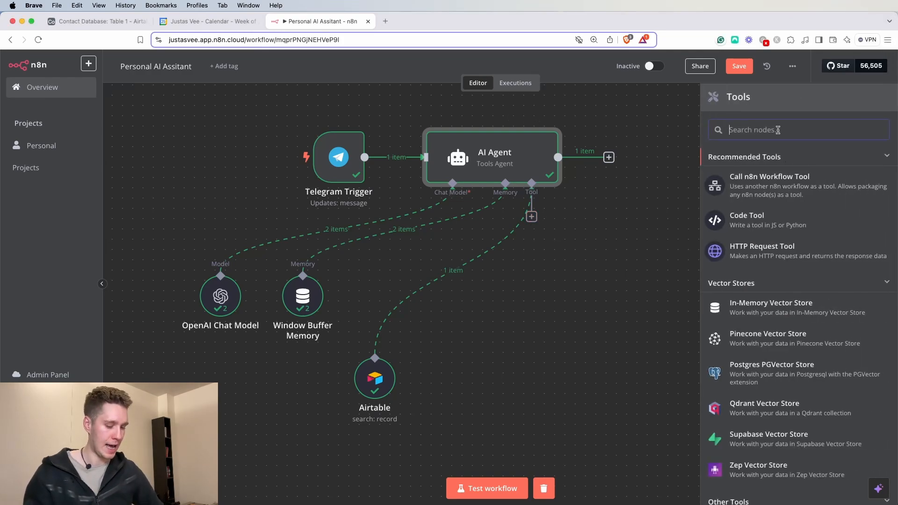
{"action": "type", "text": "gmail"}
{"action": "left_click", "coordinate": [773, 163]}
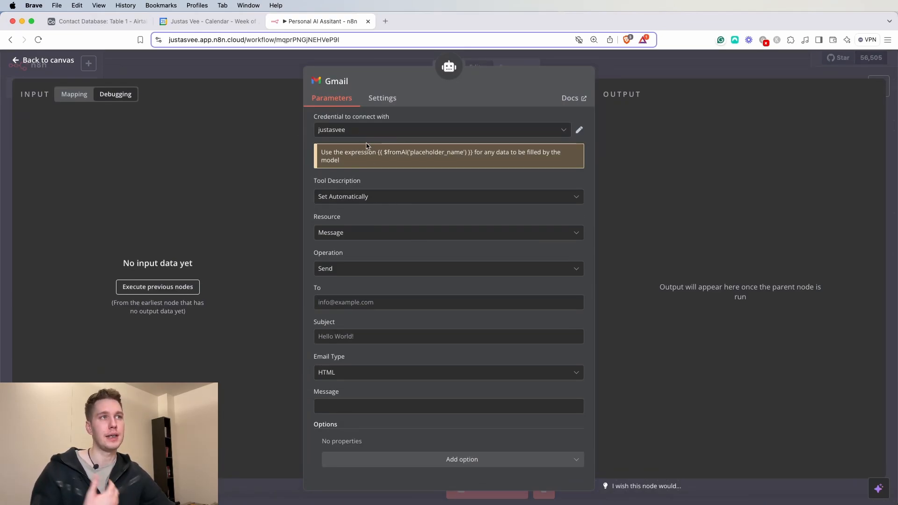
{"action": "left_click", "coordinate": [559, 127]}
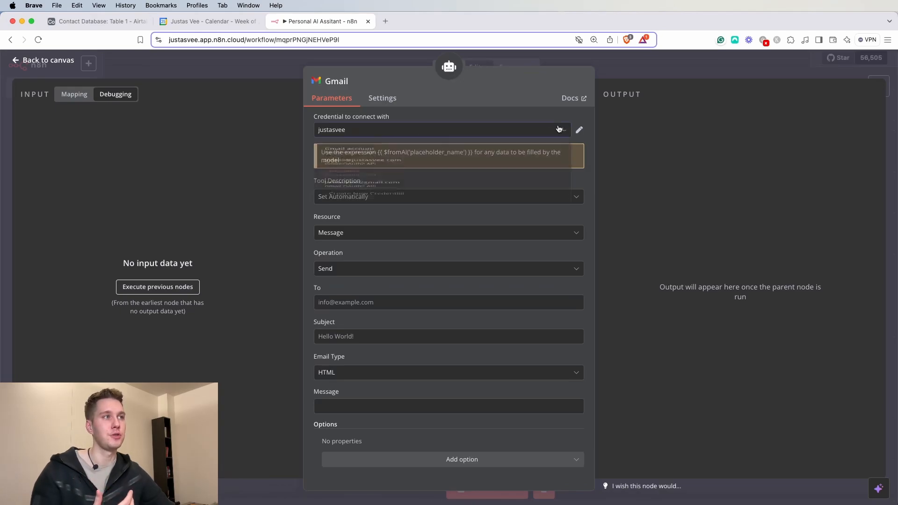
{"action": "left_click", "coordinate": [561, 128]}
- Read the Gmail node docs and its Google credentials guide, then return to the workflow
{"action": "left_click", "coordinate": [581, 99]}
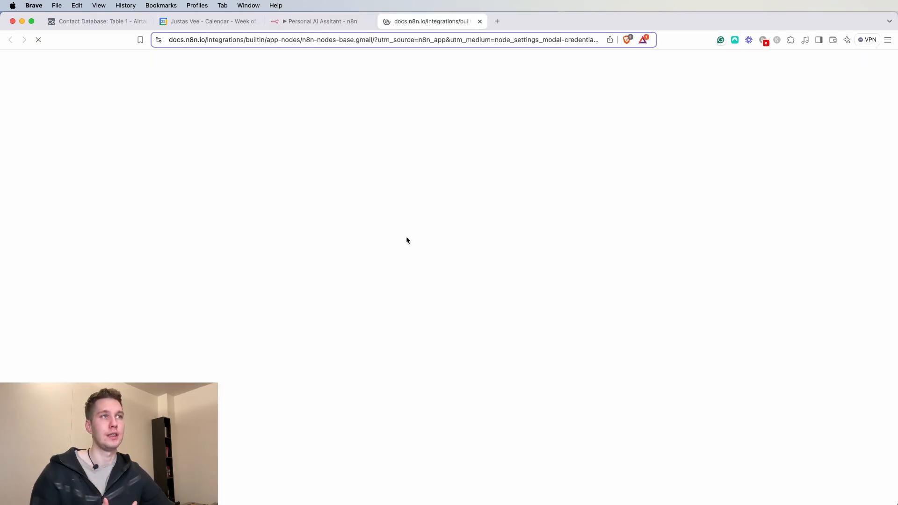
{"action": "scroll", "coordinate": [391, 233], "scroll_direction": "down", "scroll_amount": 3}
{"action": "scroll", "coordinate": [358, 279], "scroll_direction": "down", "scroll_amount": 3}
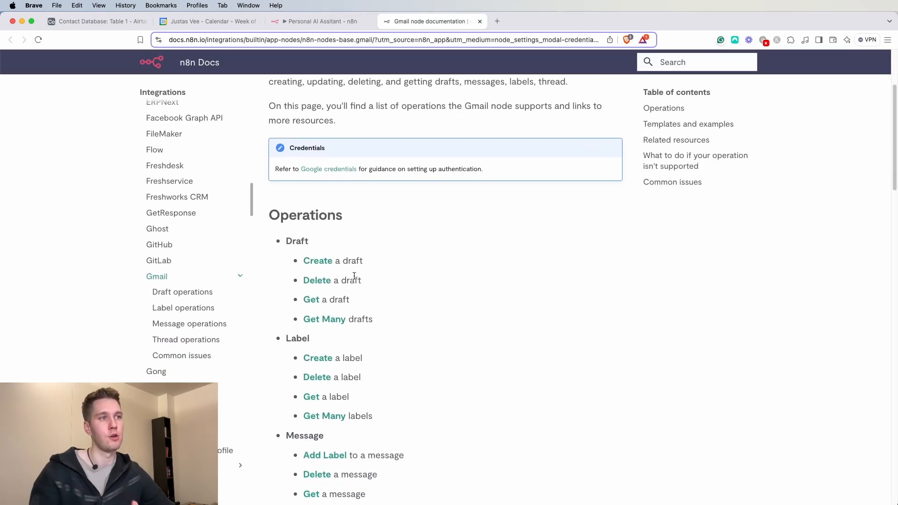
{"action": "scroll", "coordinate": [353, 280], "scroll_direction": "down", "scroll_amount": 5}
{"action": "scroll", "coordinate": [353, 279], "scroll_direction": "up", "scroll_amount": 8}
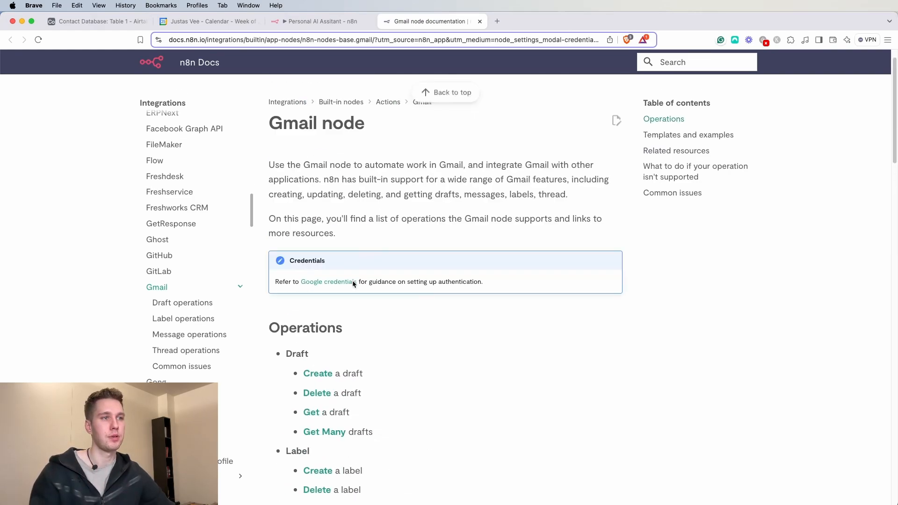
{"action": "left_click", "coordinate": [331, 312]}
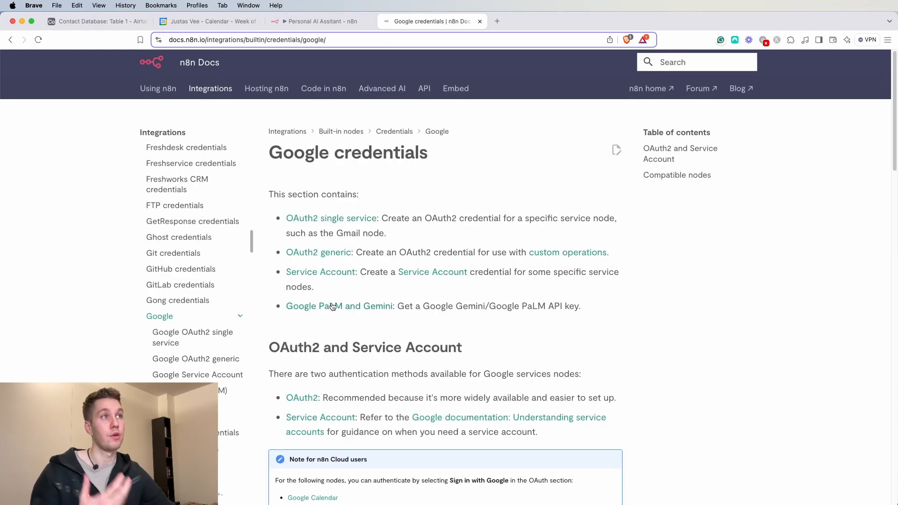
{"action": "scroll", "coordinate": [367, 232], "scroll_direction": "down", "scroll_amount": 5}
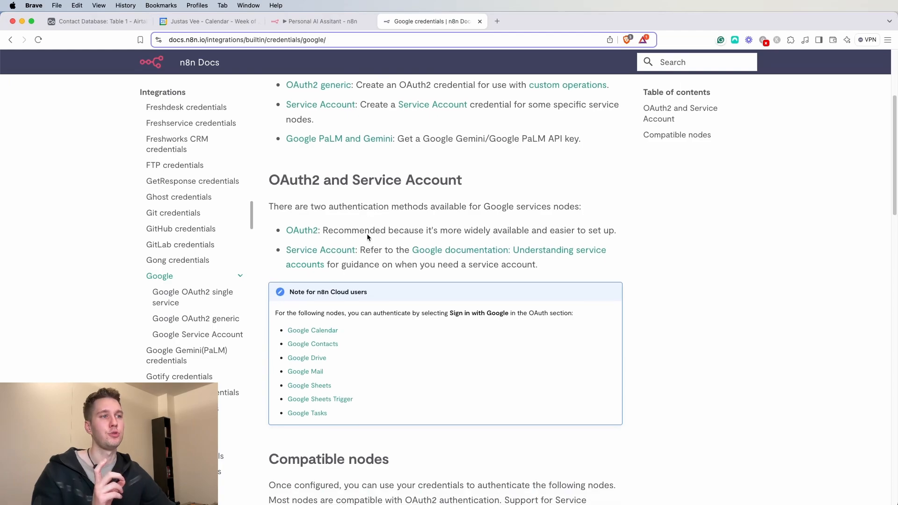
{"action": "scroll", "coordinate": [367, 234], "scroll_direction": "up", "scroll_amount": 5}
{"action": "left_click", "coordinate": [330, 24]}
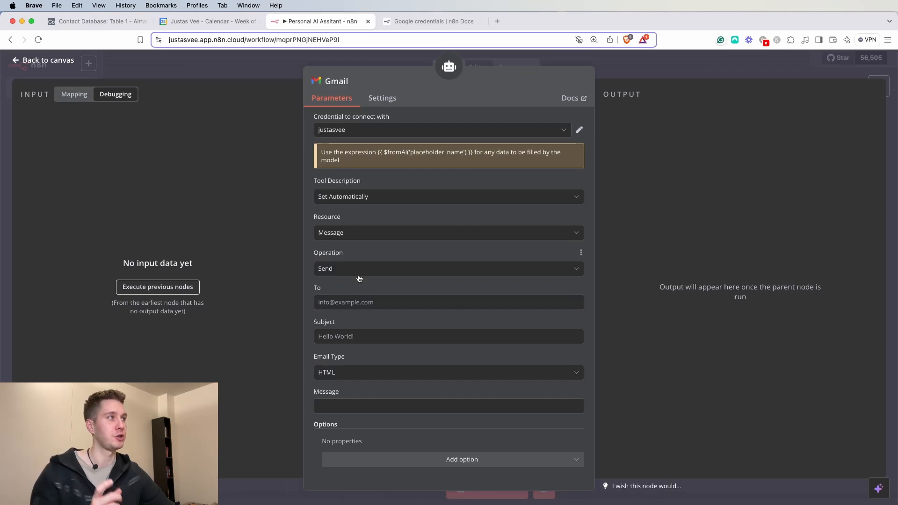
- Rename the Gmail tool node to 'Send Emails'
{"action": "left_click", "coordinate": [346, 81]}
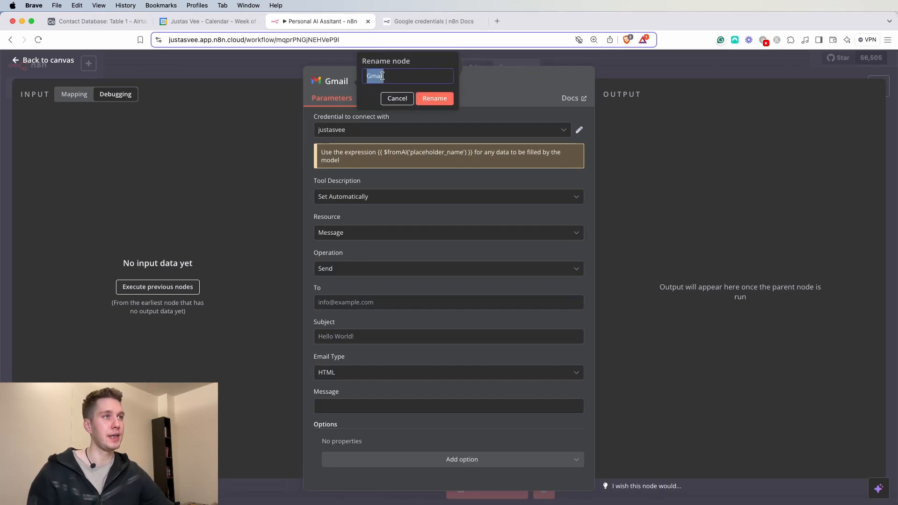
{"action": "type", "text": "s"}
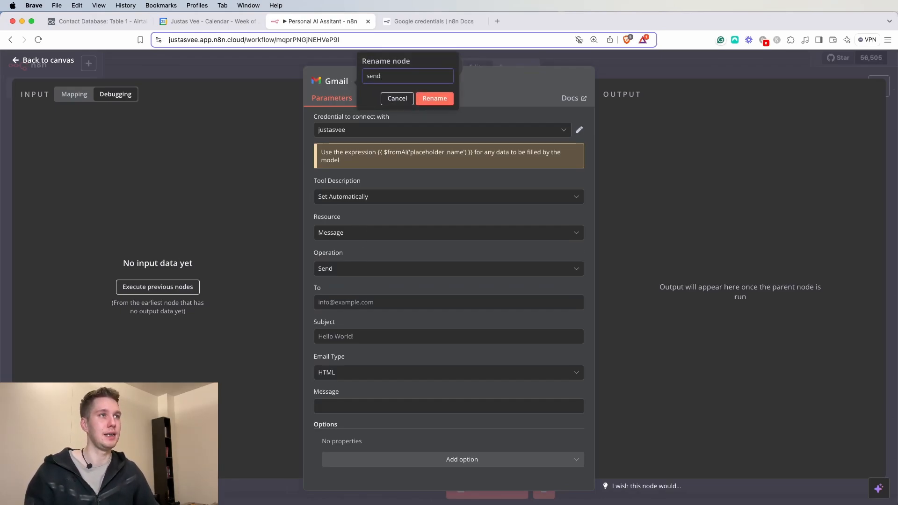
{"action": "key", "text": "BackSpace"}
{"action": "type", "text": "Send Emails"}
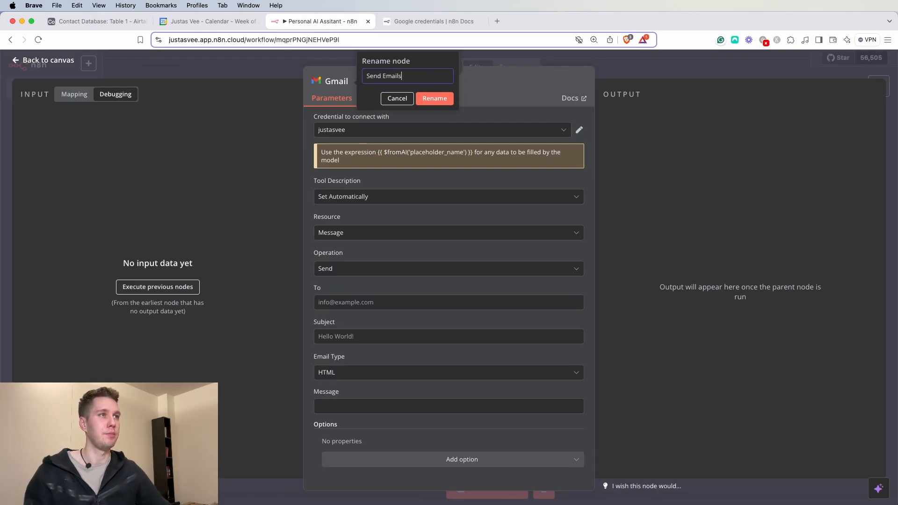
{"action": "left_click", "coordinate": [430, 99]}
- Set the To field to the expression {{ $fromAI() }}
{"action": "left_click", "coordinate": [357, 302]}
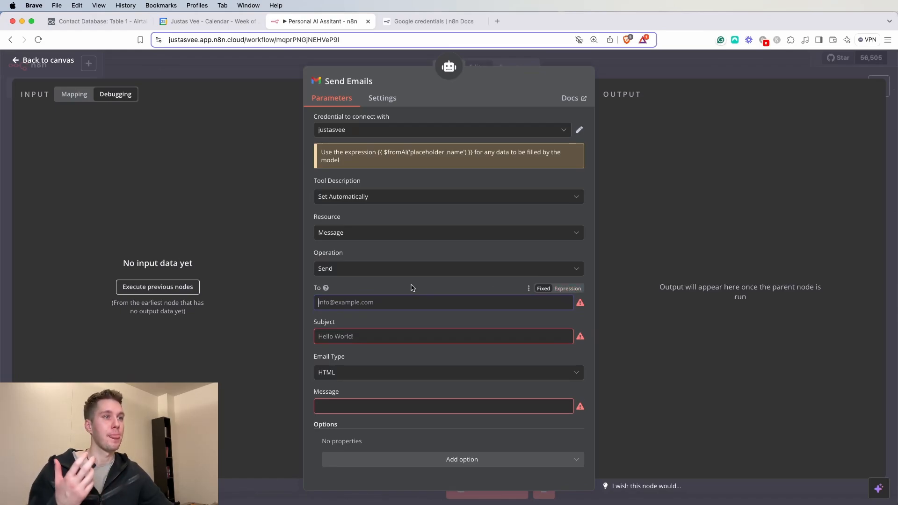
{"action": "left_click", "coordinate": [566, 294]}
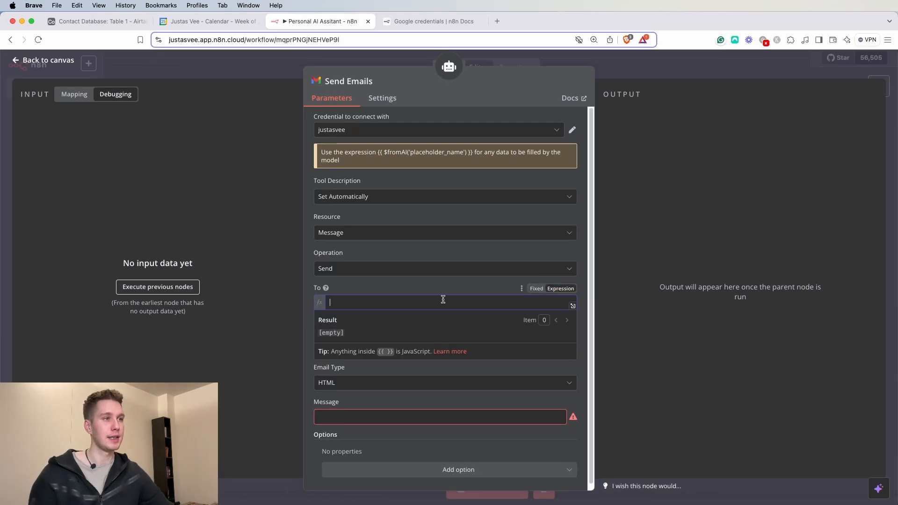
{"action": "left_click", "coordinate": [413, 299]}
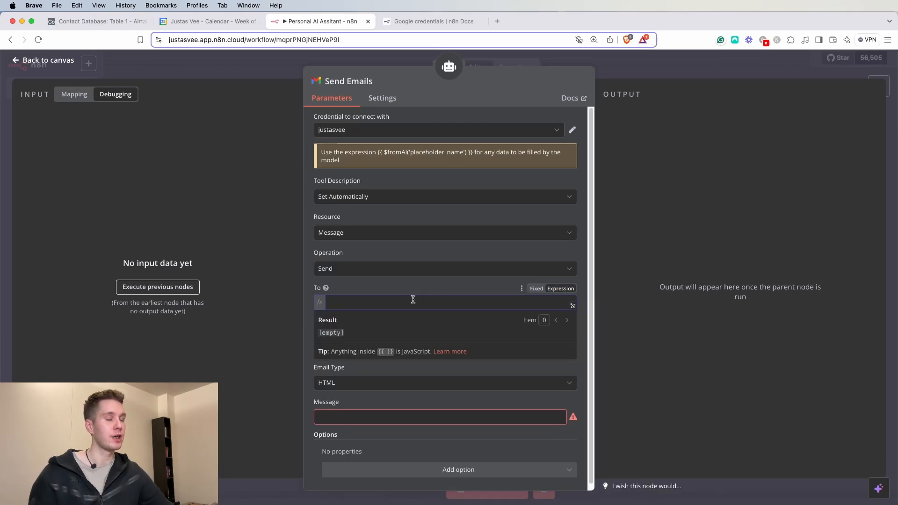
{"action": "type", "text": "{{ "}
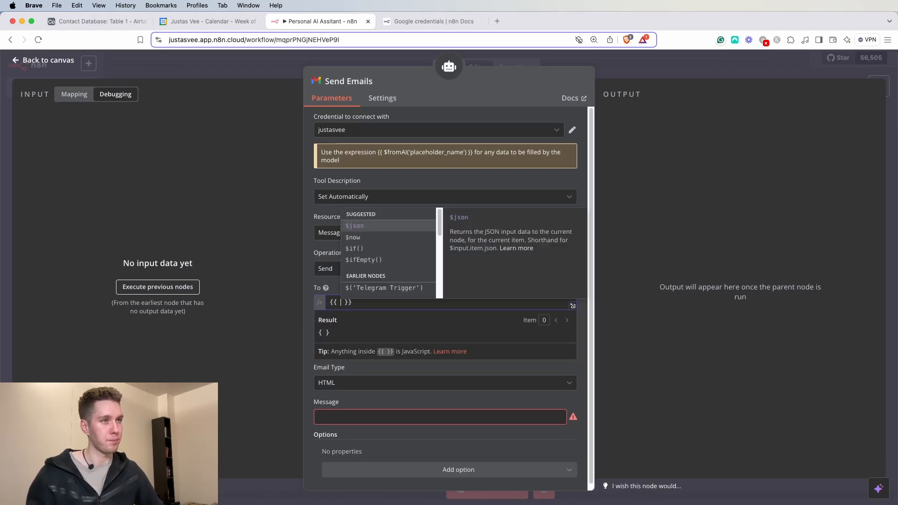
{"action": "type", "text": "$"}
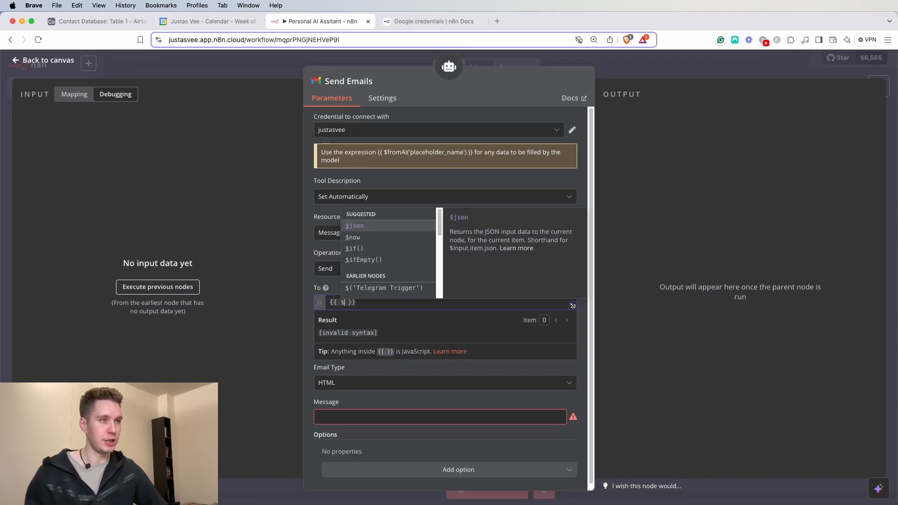
{"action": "type", "text": "fromAI()"}
{"action": "key", "text": "Return"}
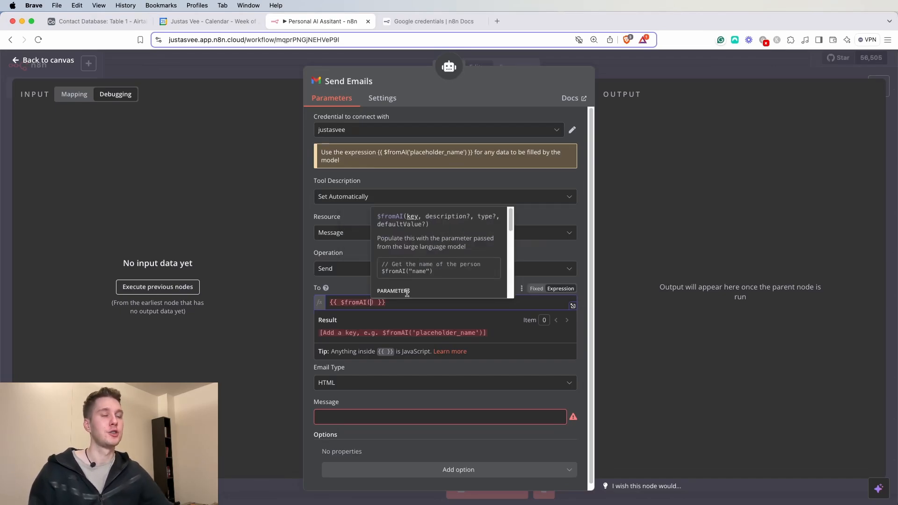
{"action": "left_click", "coordinate": [343, 285]}
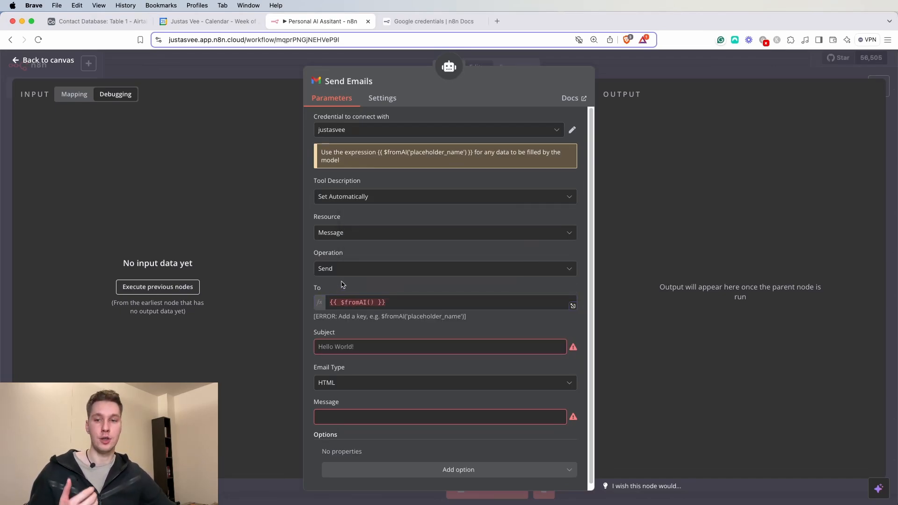
{"action": "left_click", "coordinate": [663, 73]}
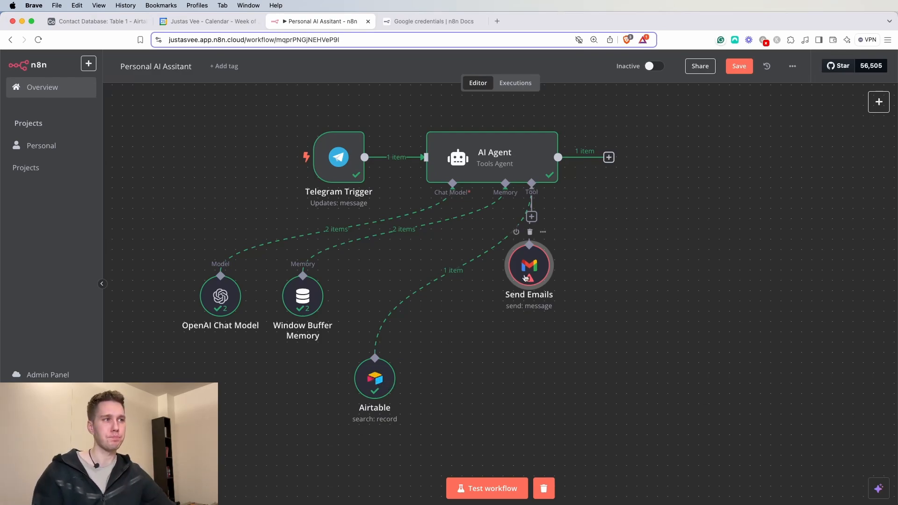
- Complete the To field's $fromAI('contactEmail', …) expression, describing it as the Airtable contact's email address
{"action": "left_click_drag", "start_coordinate": [537, 262], "coordinate": [476, 374]}
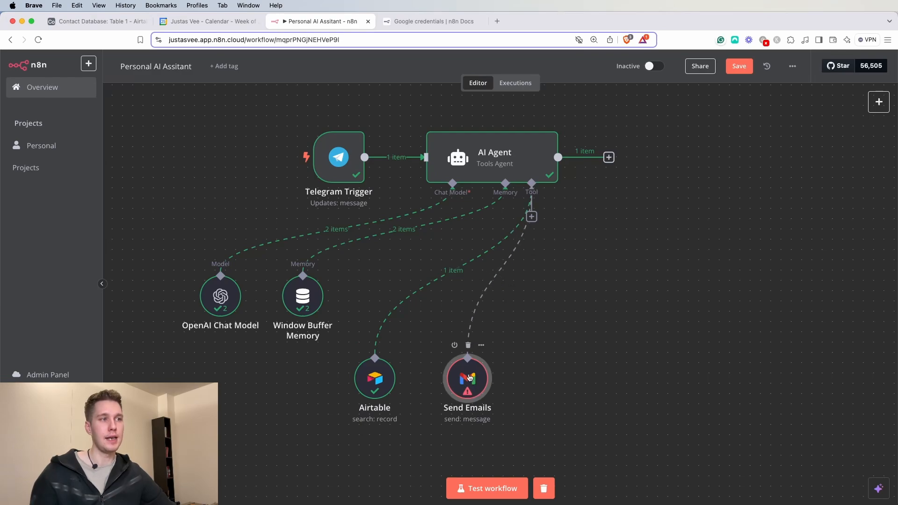
{"action": "double_click", "coordinate": [473, 383]}
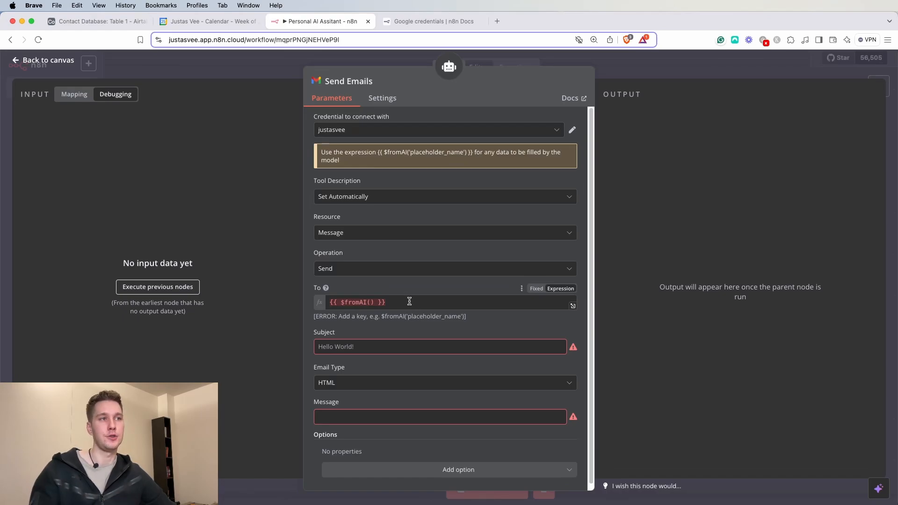
{"action": "left_click", "coordinate": [370, 302]}
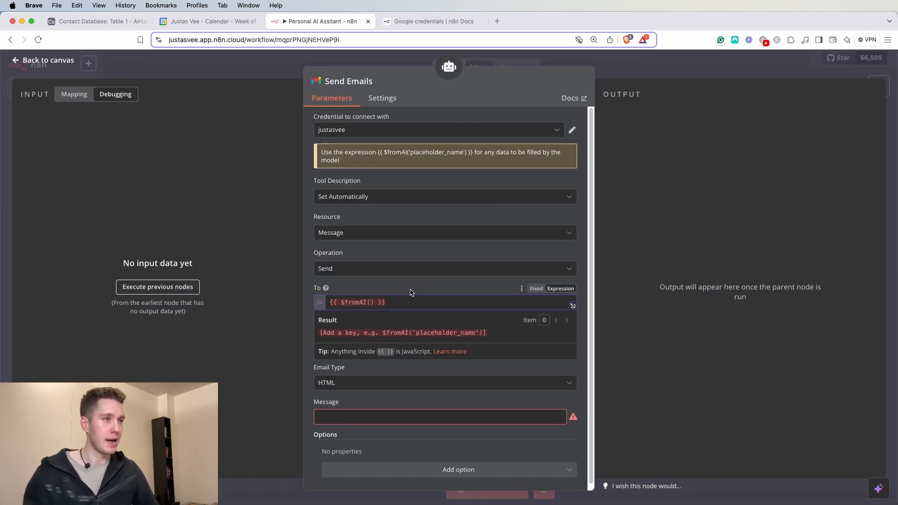
{"action": "type", "text": "'"}
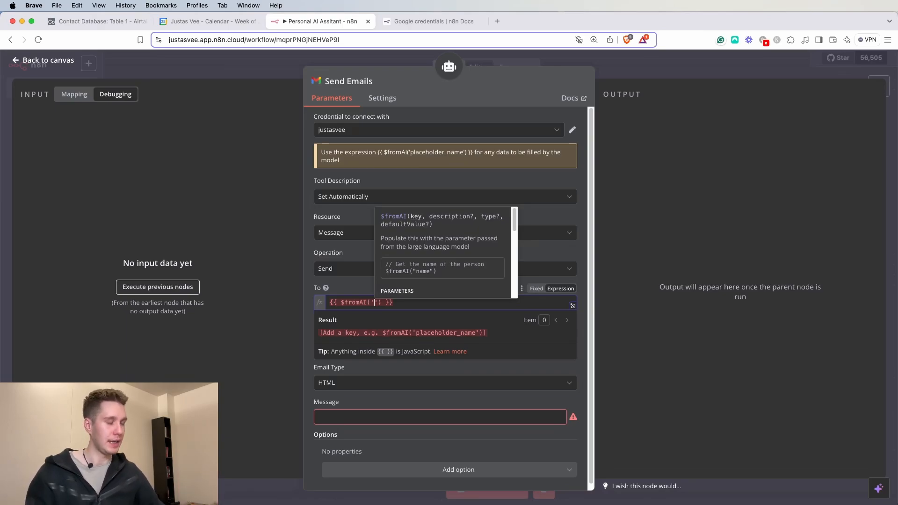
{"action": "type", "text": "contactEmaiul"}
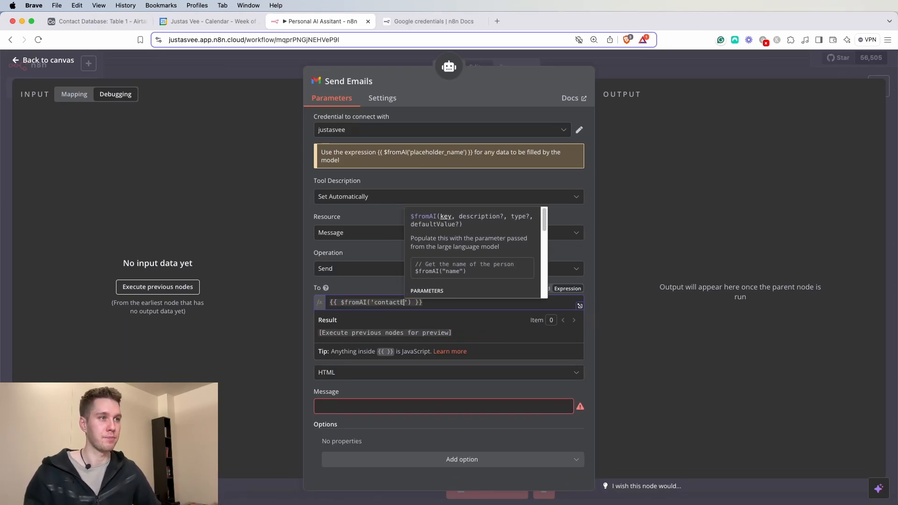
{"action": "key", "text": "BackSpace"}
{"action": "key", "text": "BackSpace"}
{"action": "type", "text": "l"}
{"action": "key", "text": "Right"}
{"action": "type", "text": ", '"}
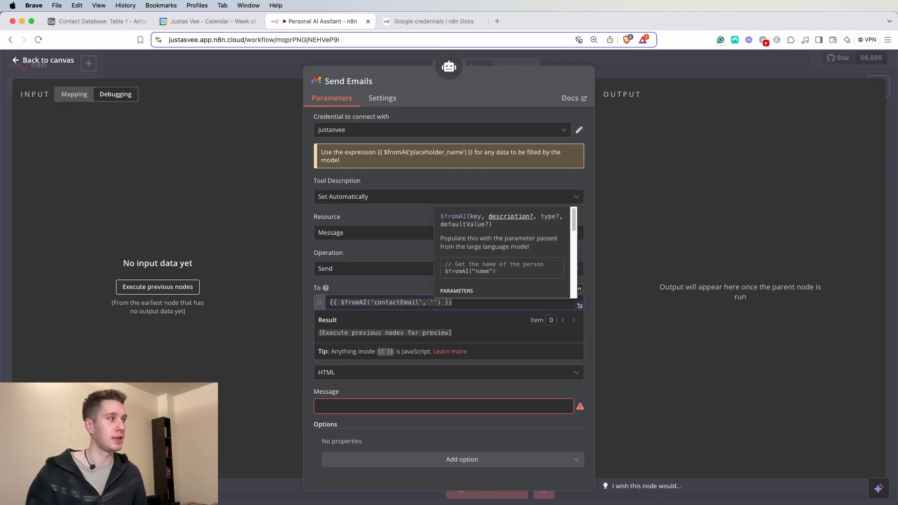
{"action": "type", "text": "the email add"}
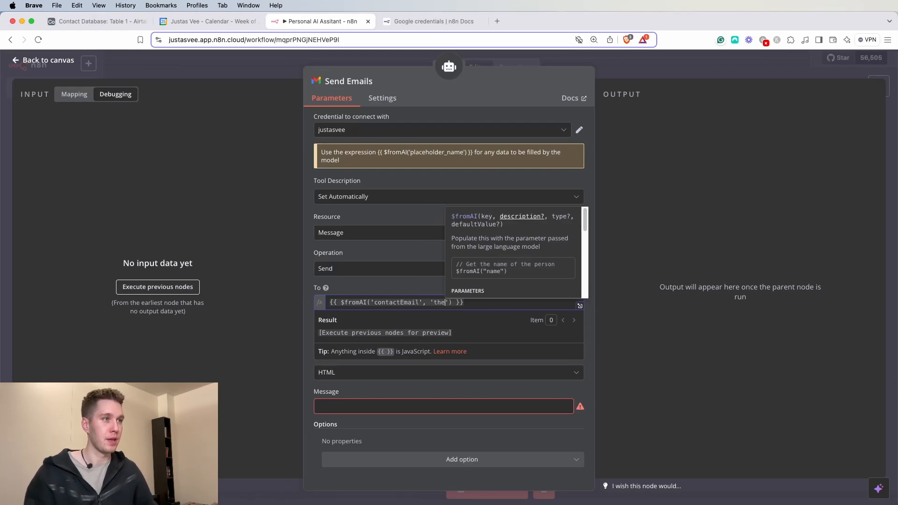
{"action": "type", "text": "re"}
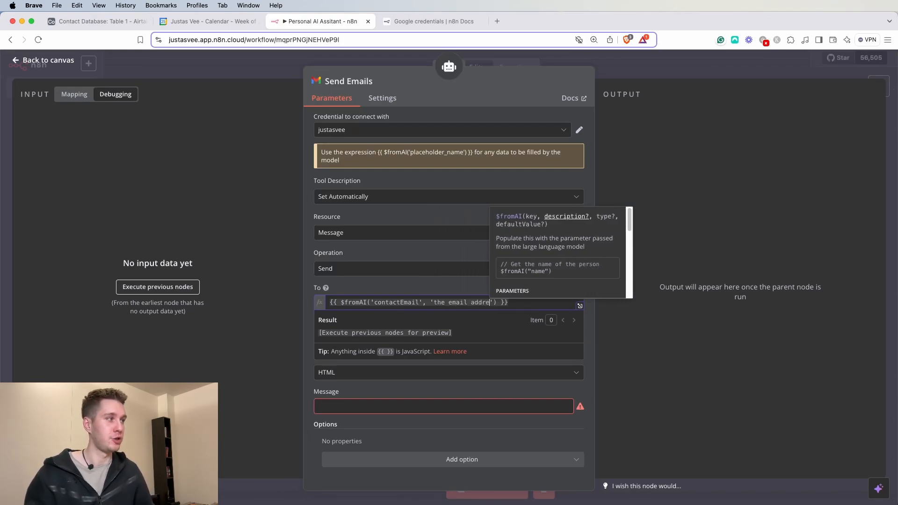
{"action": "type", "text": "ss from the "}
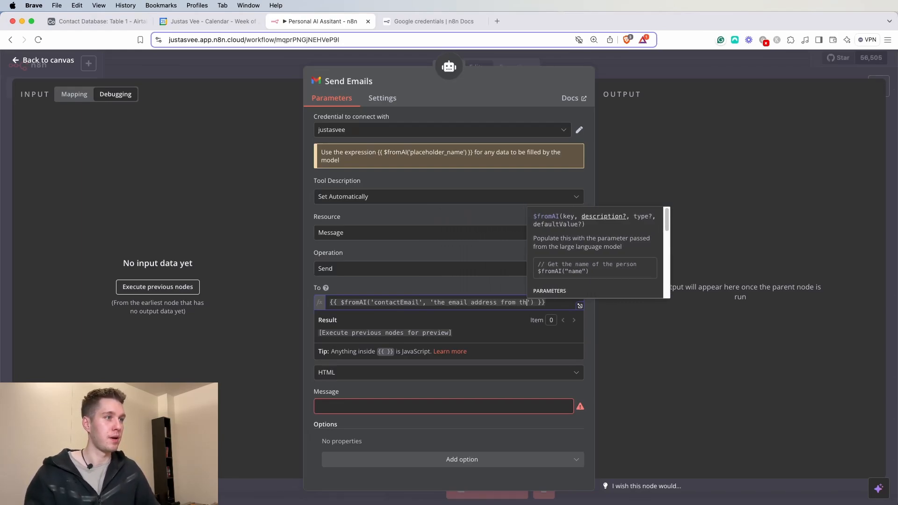
{"action": "type", "text": "Airtable "}
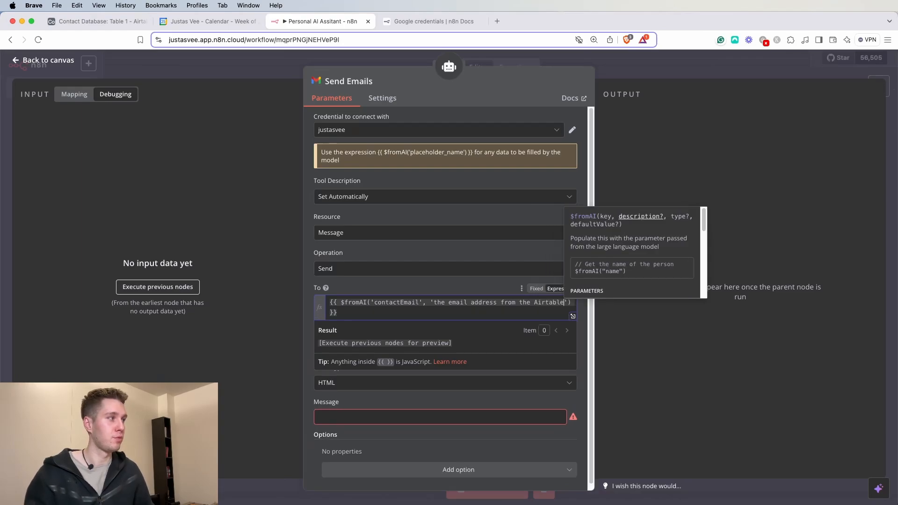
{"action": "type", "text": "tool "}
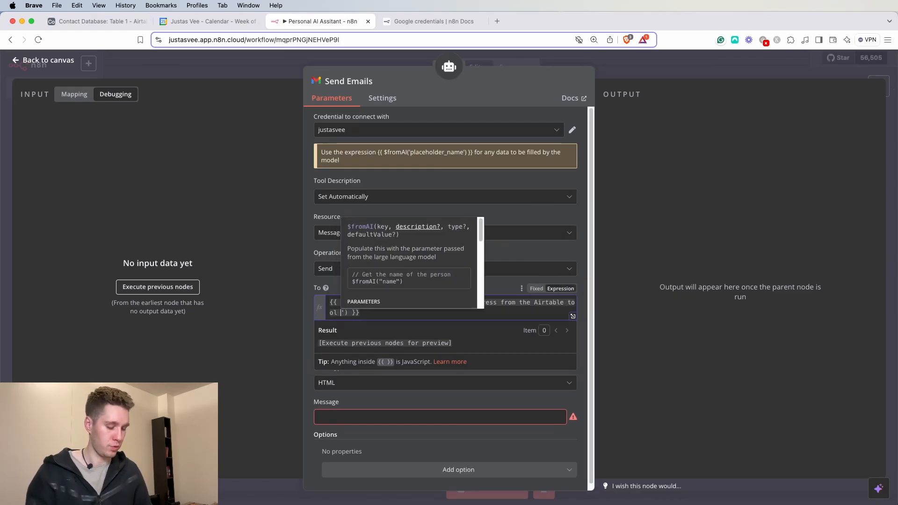
{"action": "type", "text": "to which we are"}
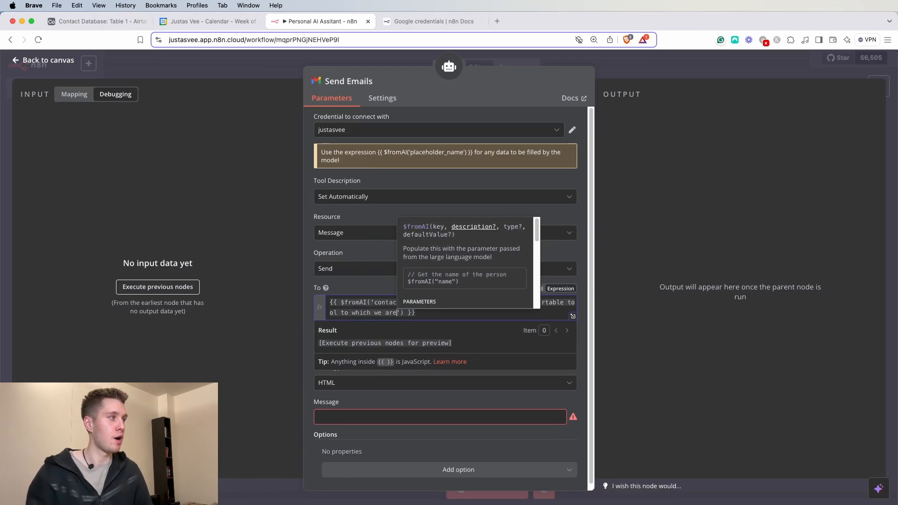
{"action": "type", "text": " s"}
{"action": "type", "text": "ending the mail"}
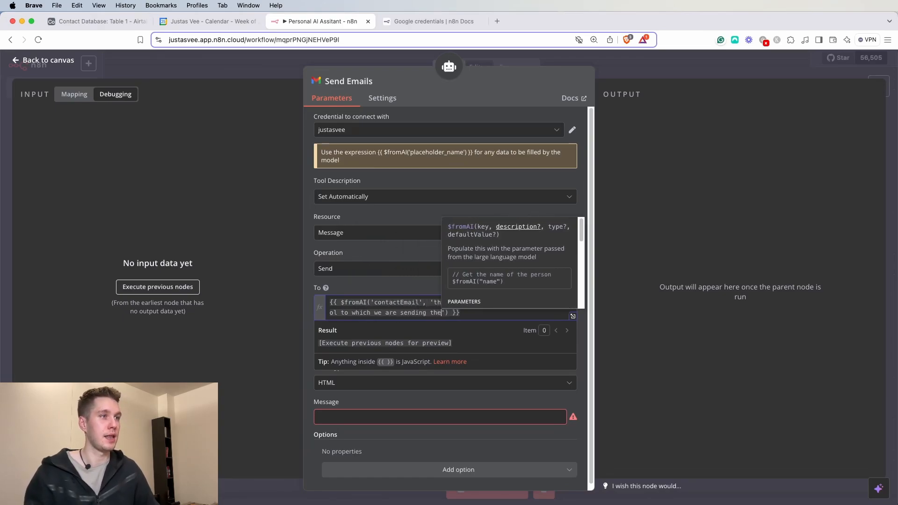
{"action": "key", "text": "BackSpace"}
{"action": "key", "text": "BackSpace"}
{"action": "key", "text": "BackSpace"}
{"action": "key", "text": "BackSpace"}
{"action": "type", "text": "email"}
{"action": "left_click", "coordinate": [392, 290]}
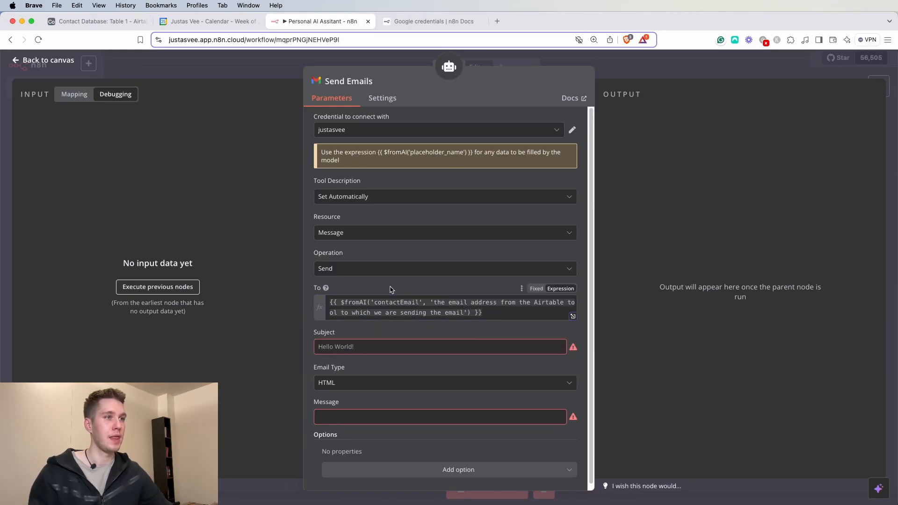
- Set Subject to {{ $fromAI('emailSubject', 'email subject for the email that we are sending out') }}
{"action": "left_click", "coordinate": [381, 346]}
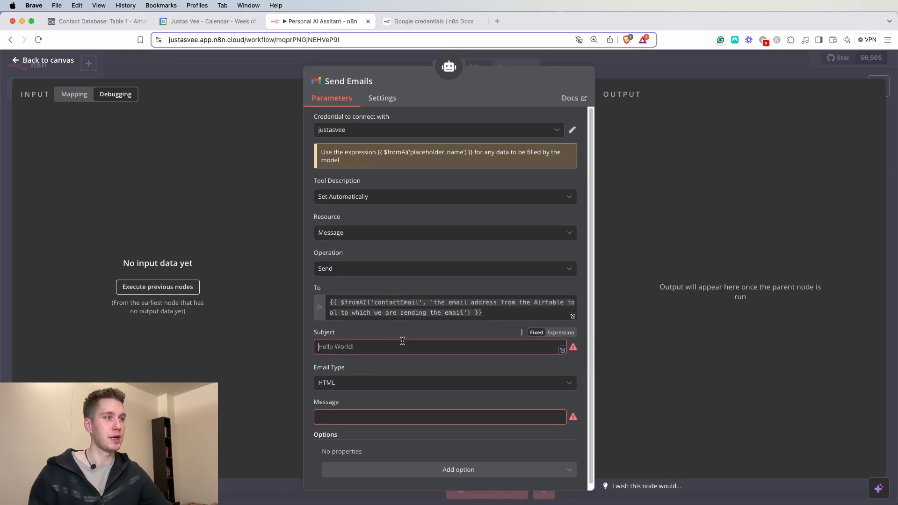
{"action": "left_click", "coordinate": [560, 333]}
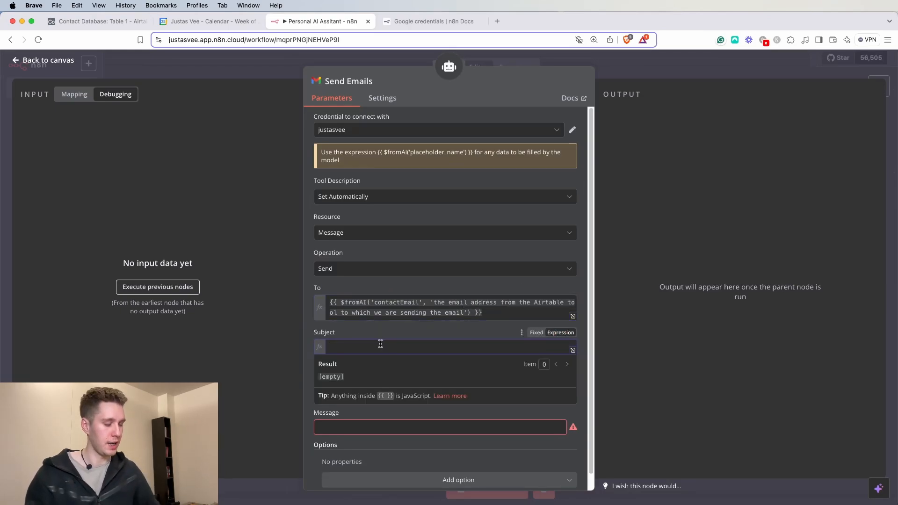
{"action": "type", "text": "{{"}
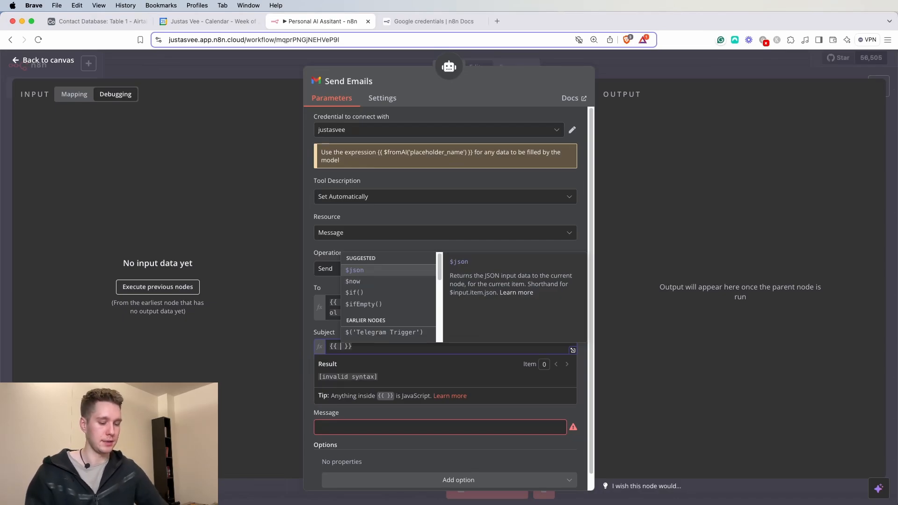
{"action": "type", "text": "$fron"}
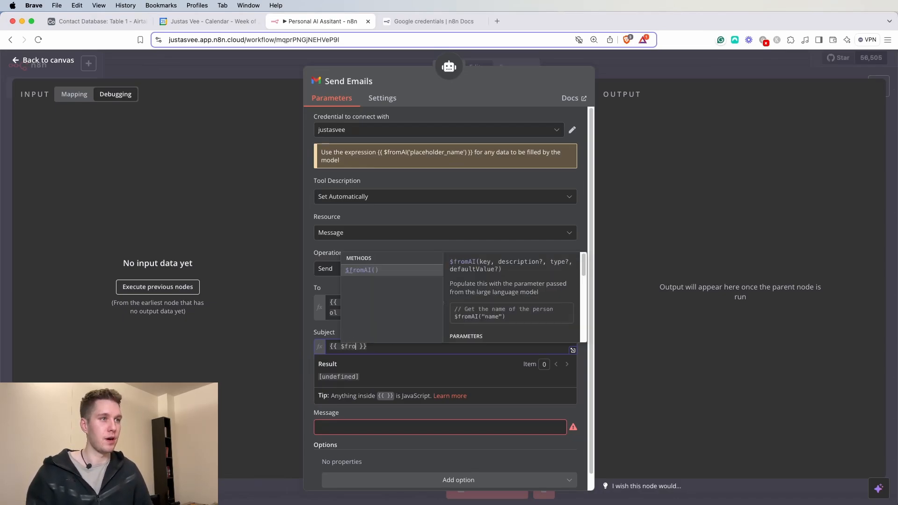
{"action": "type", "text": "m"}
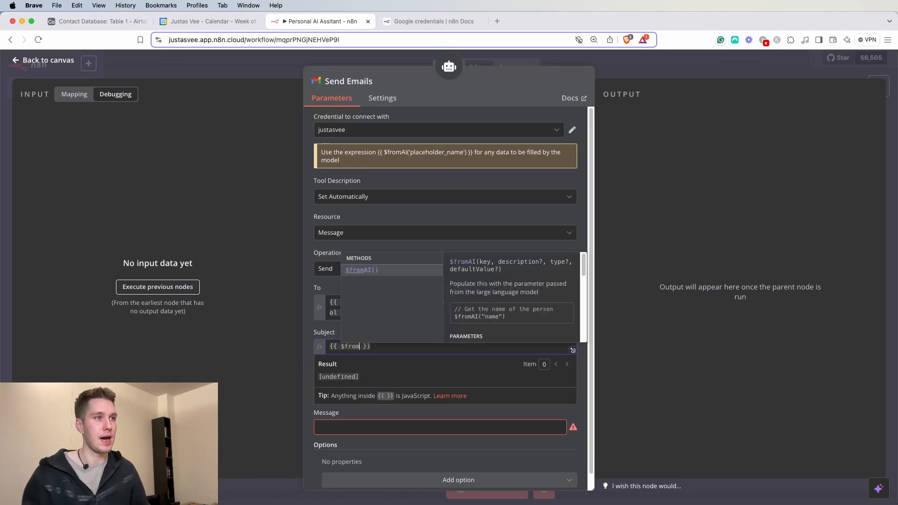
{"action": "key", "text": "Return"}
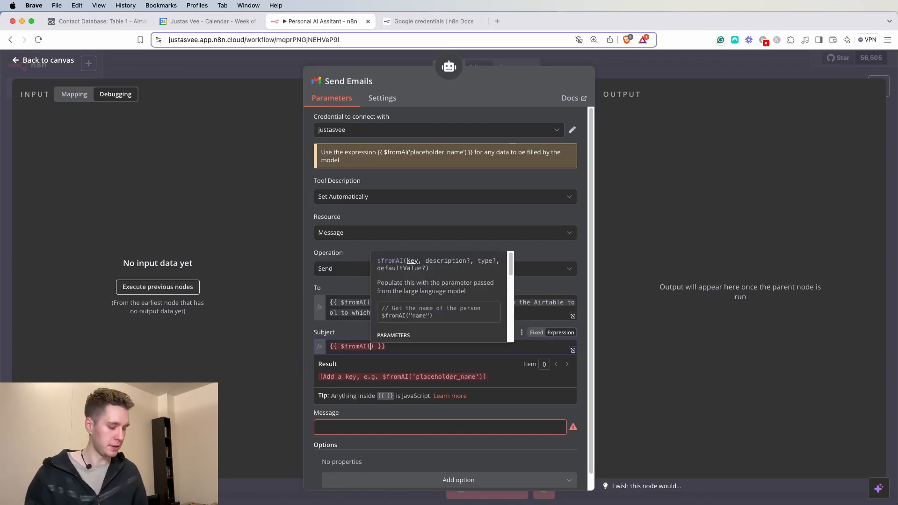
{"action": "type", "text": "'"}
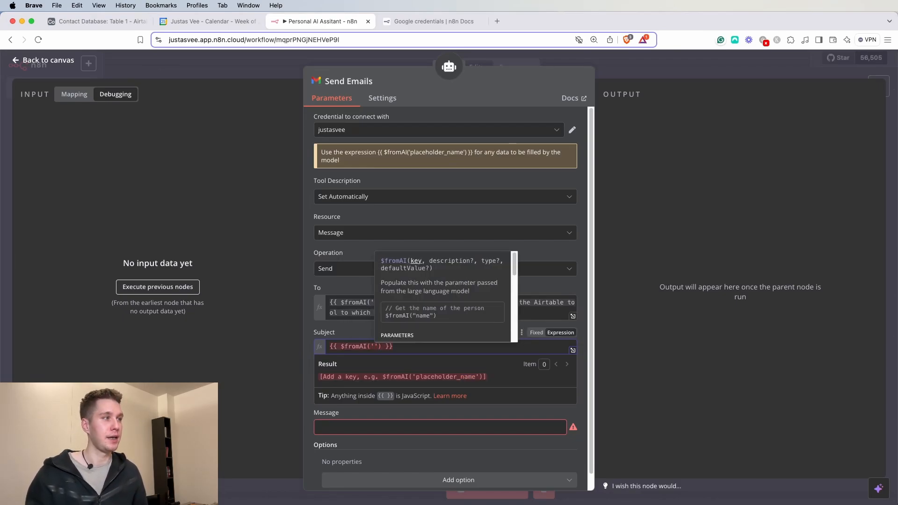
{"action": "type", "text": "email"}
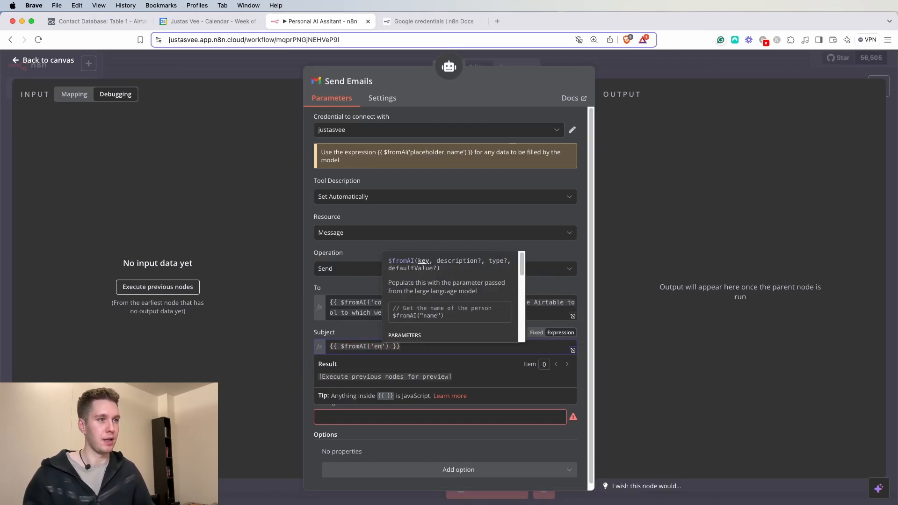
{"action": "type", "text": "Subject"}
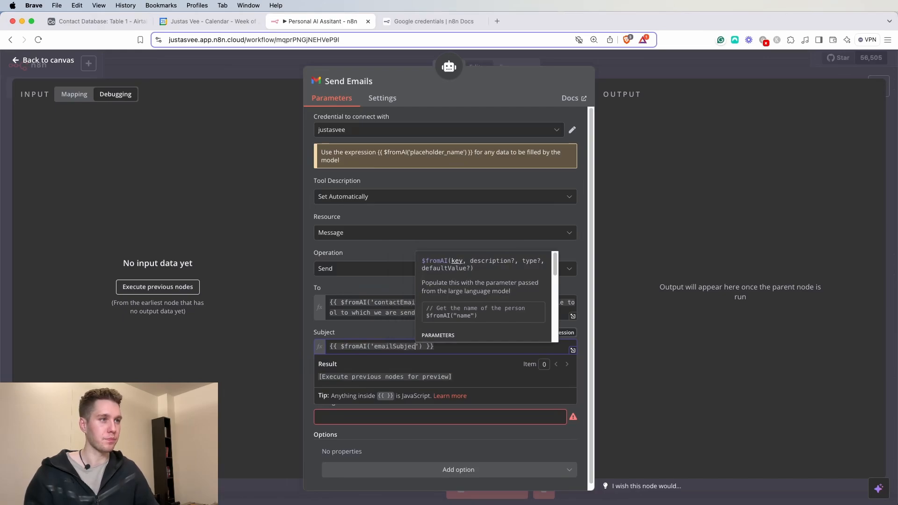
{"action": "type", "text": "', '"}
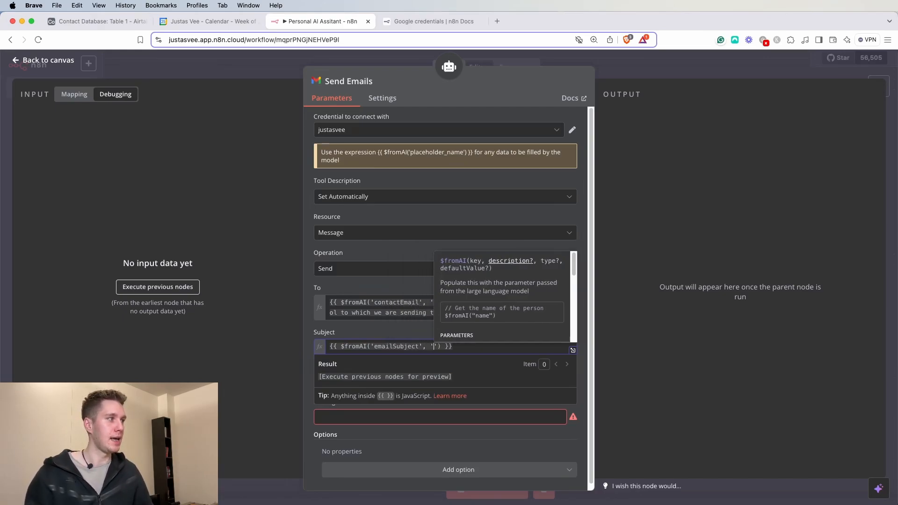
{"action": "type", "text": "email subject"}
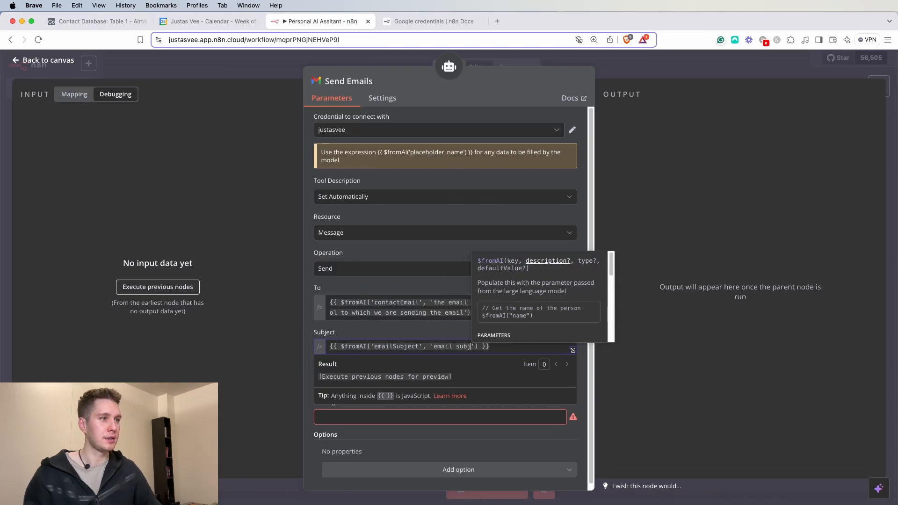
{"action": "type", "text": " for the email"}
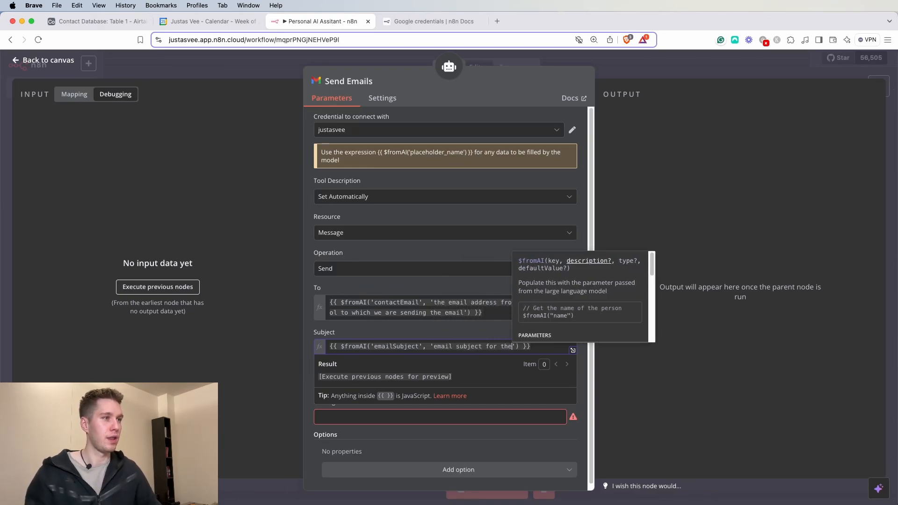
{"action": "type", "text": " that we are"}
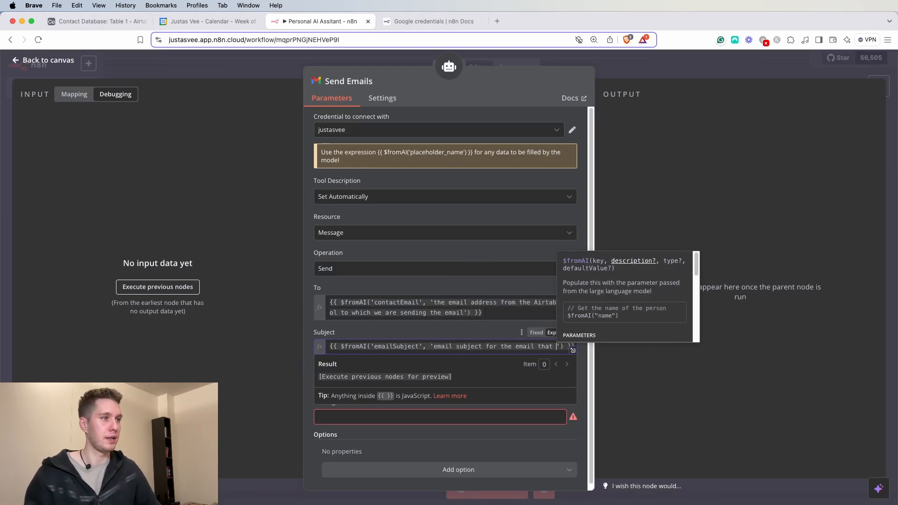
{"action": "type", "text": " sending out"}
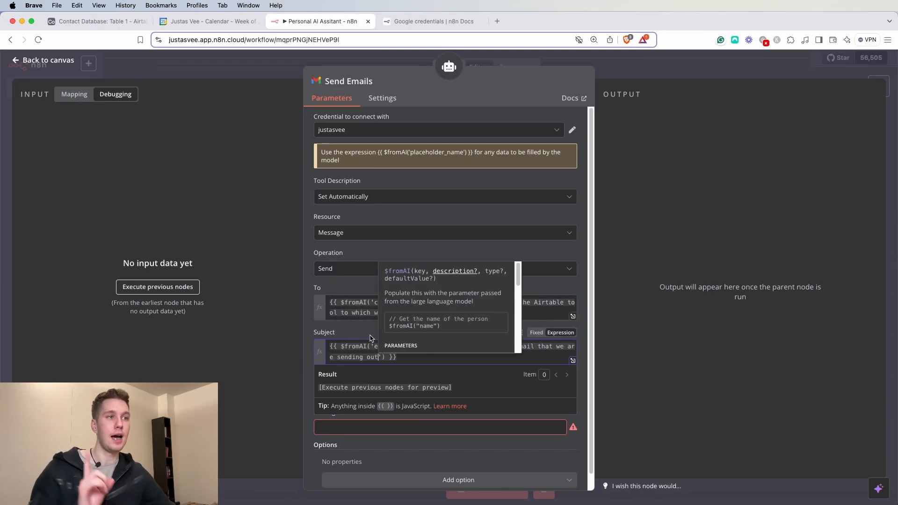
{"action": "left_click_drag", "start_coordinate": [384, 357], "coordinate": [338, 357]}
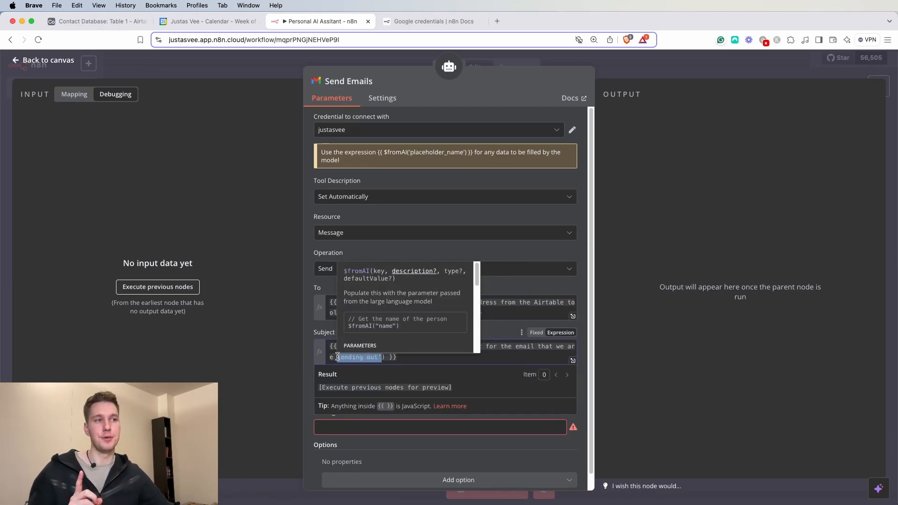
{"action": "left_click", "coordinate": [508, 334]}
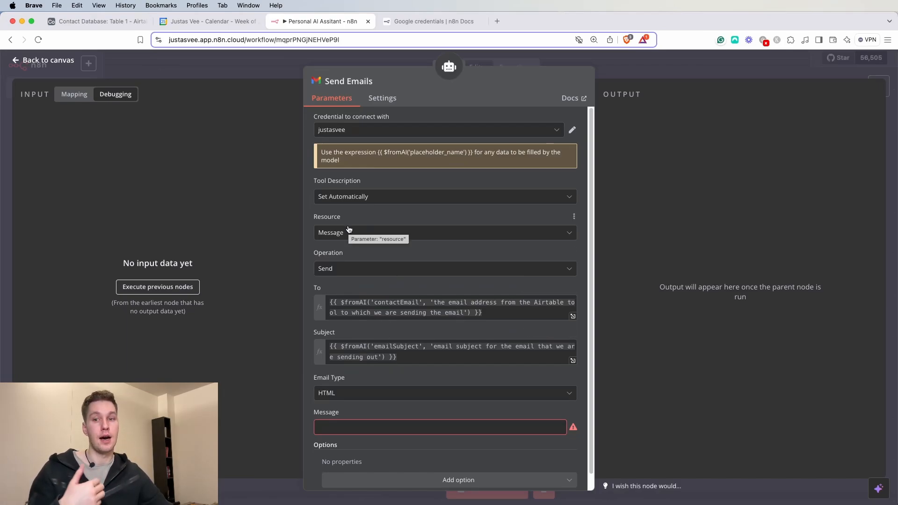
- Set Email Type to Text and the Message to the expression {{ $fromAI('emailBody') }}
{"action": "scroll", "coordinate": [379, 390], "scroll_direction": "down", "scroll_amount": 1}
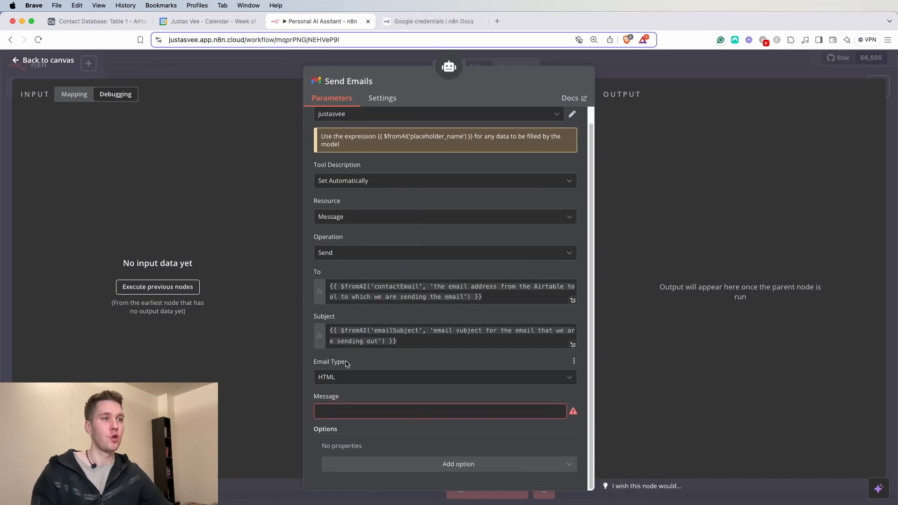
{"action": "left_click", "coordinate": [363, 379]}
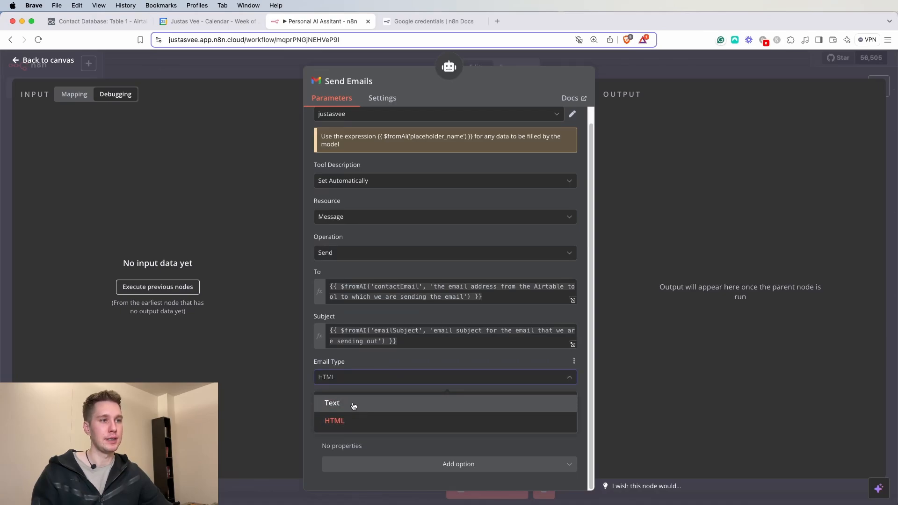
{"action": "left_click", "coordinate": [354, 406]}
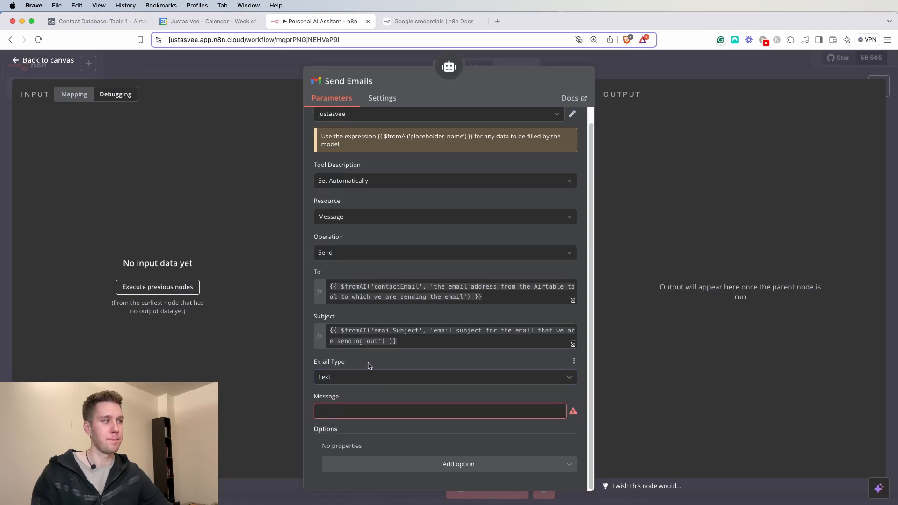
{"action": "left_click", "coordinate": [375, 410]}
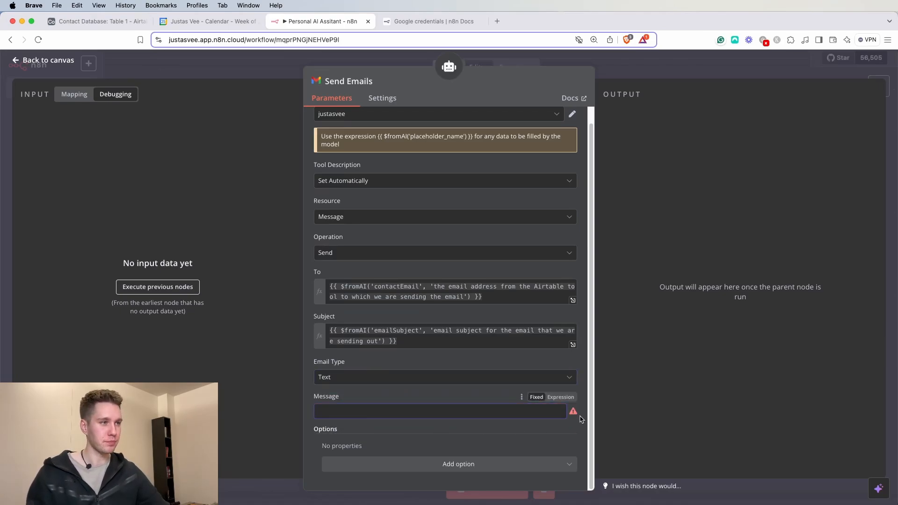
{"action": "left_click", "coordinate": [561, 397]}
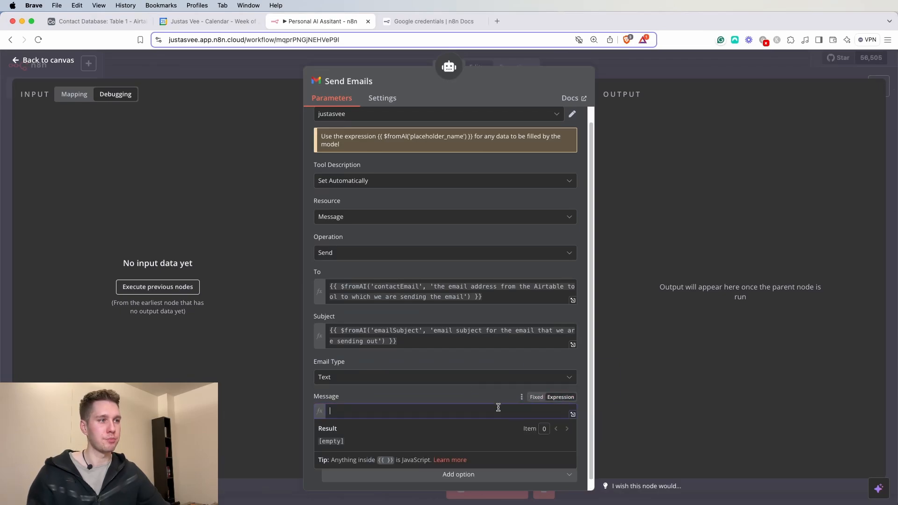
{"action": "type", "text": "{{ "}
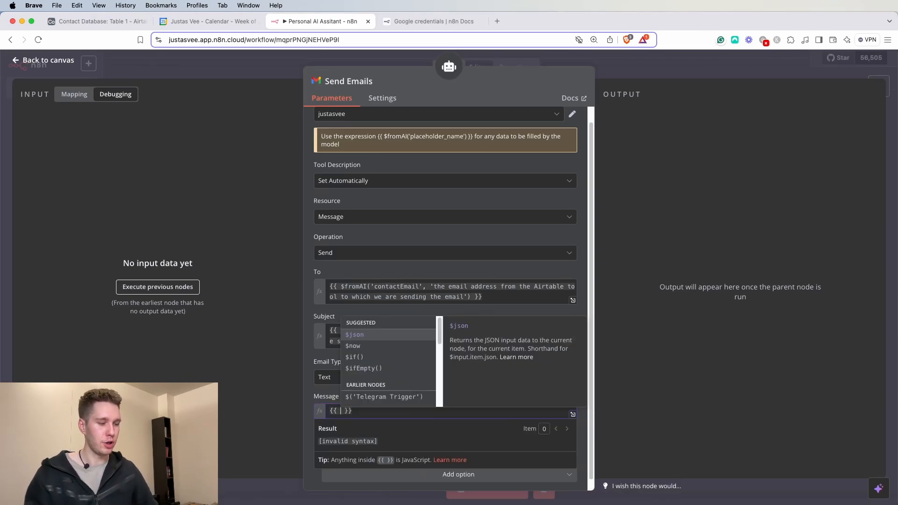
{"action": "type", "text": "$fromAI("}
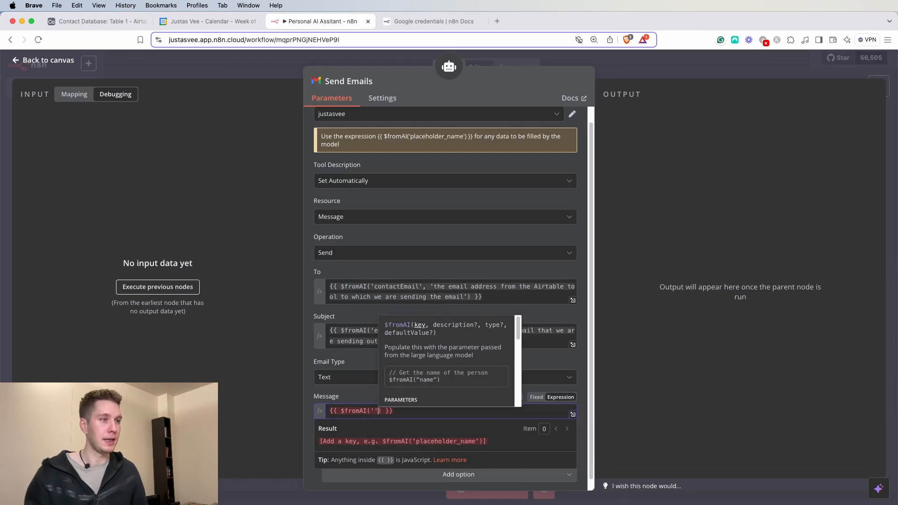
{"action": "type", "text": "'emailBody"}
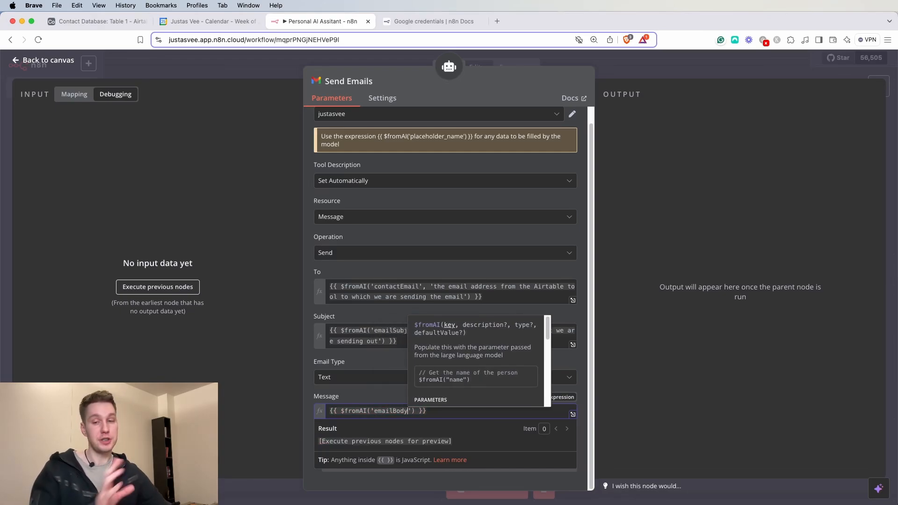
{"action": "left_click", "coordinate": [386, 397]}
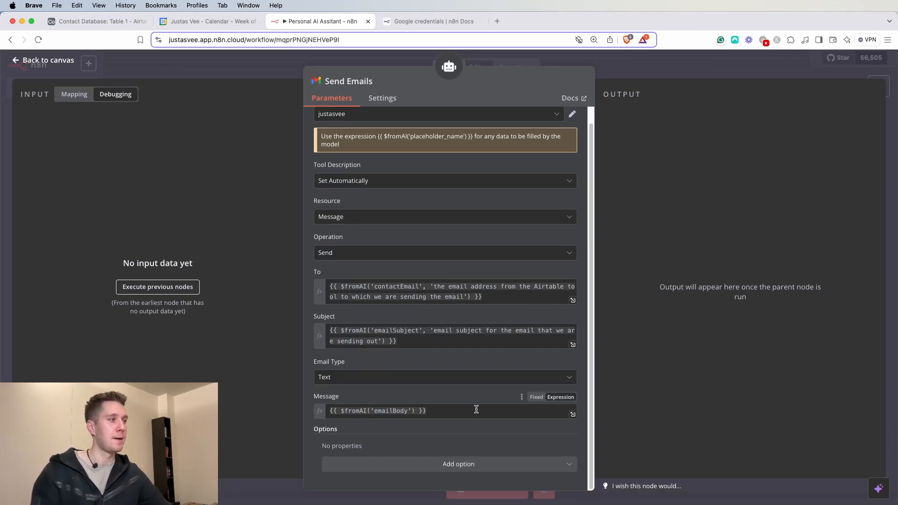
{"action": "left_click", "coordinate": [454, 464]}
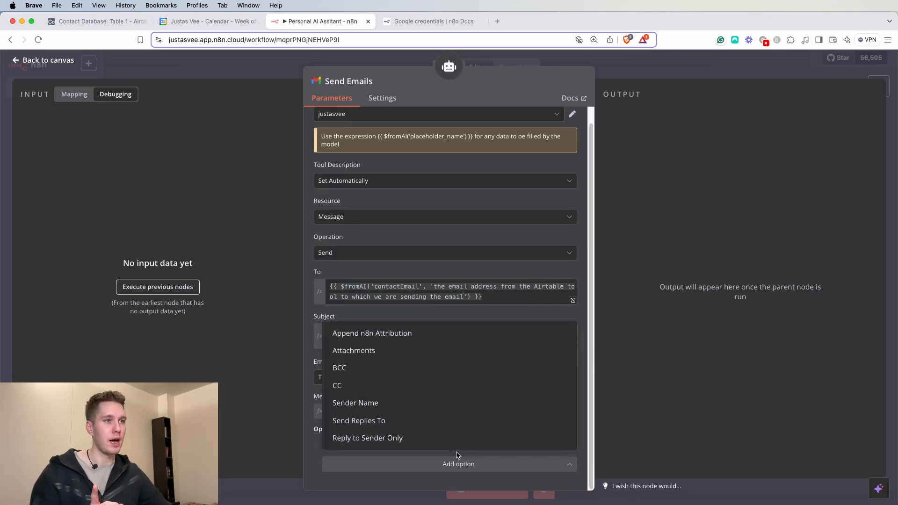
- Add the Append n8n Attribution option and switch its toggle off
{"action": "left_click", "coordinate": [344, 339]}
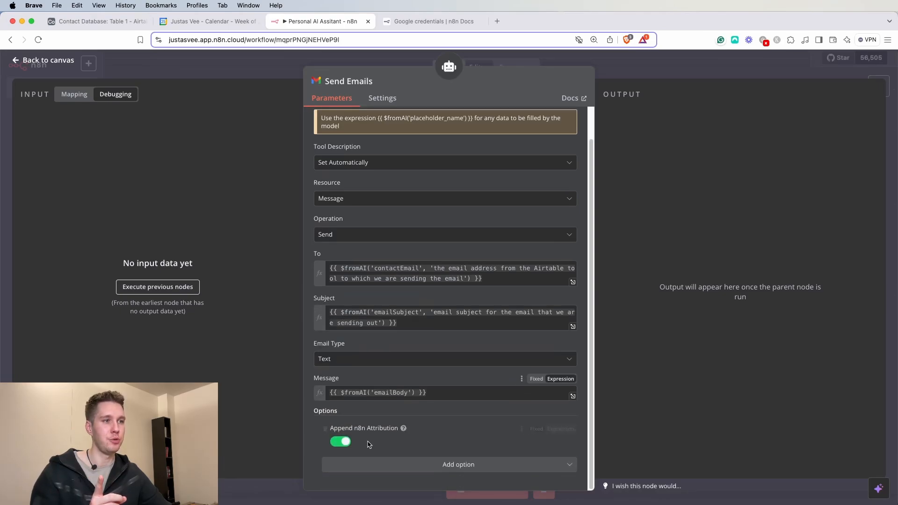
{"action": "left_click", "coordinate": [340, 442]}
{"action": "scroll", "coordinate": [423, 401], "scroll_direction": "up", "scroll_amount": 2}
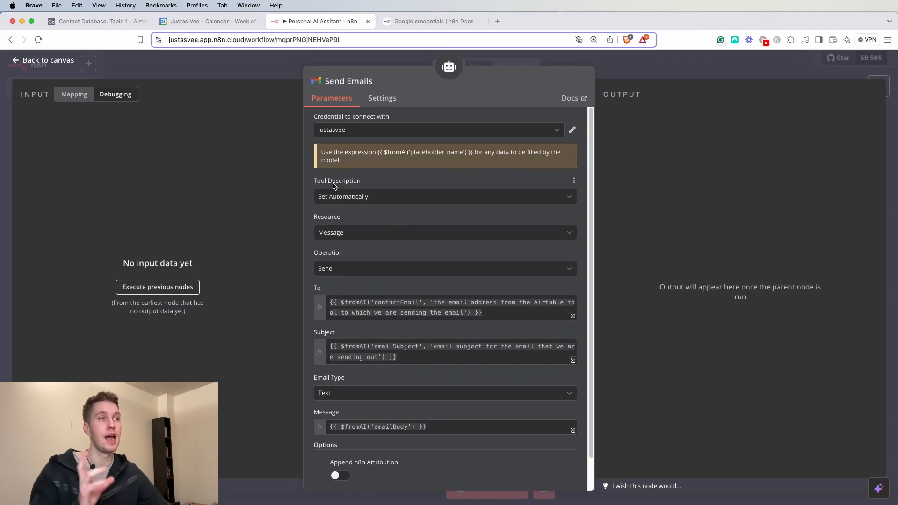
- Write a manual Send Emails tool description: Gmail tool sending emails to contacts from the contact database
{"action": "left_click", "coordinate": [365, 199]}
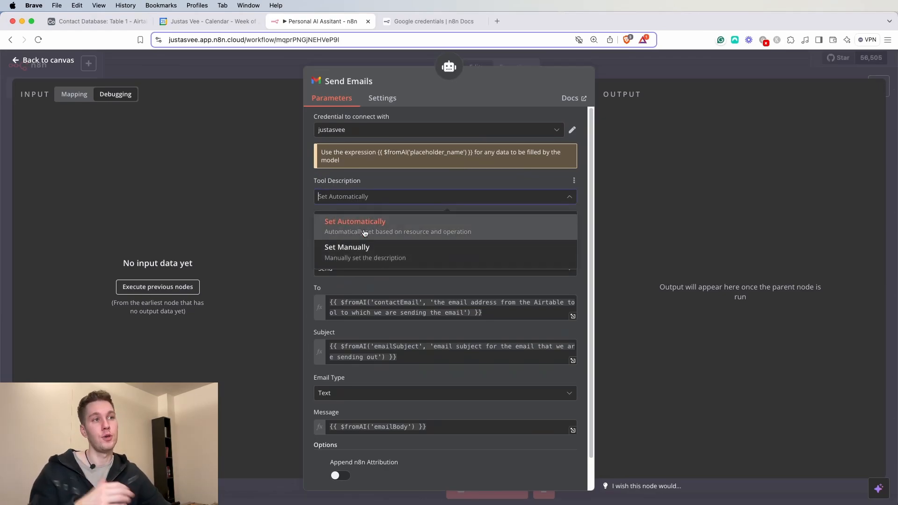
{"action": "left_click", "coordinate": [360, 257]}
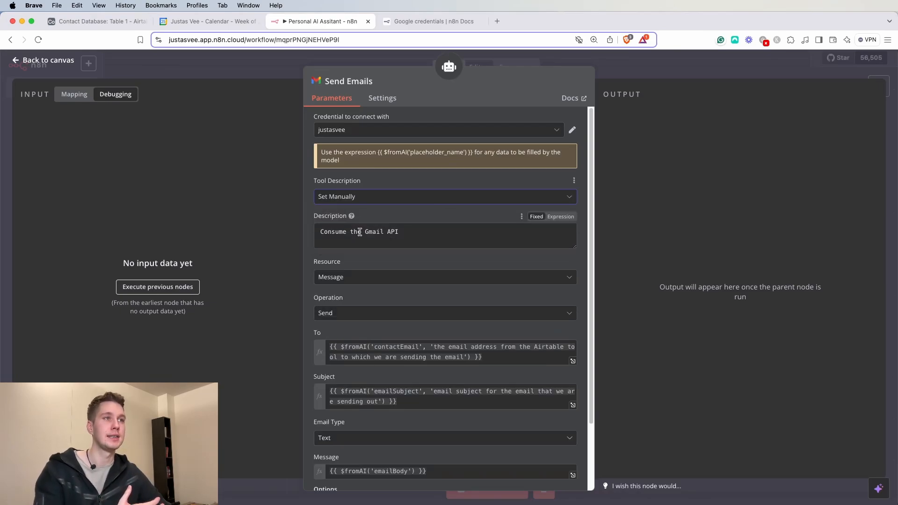
{"action": "left_click_drag", "start_coordinate": [420, 233], "coordinate": [328, 223]}
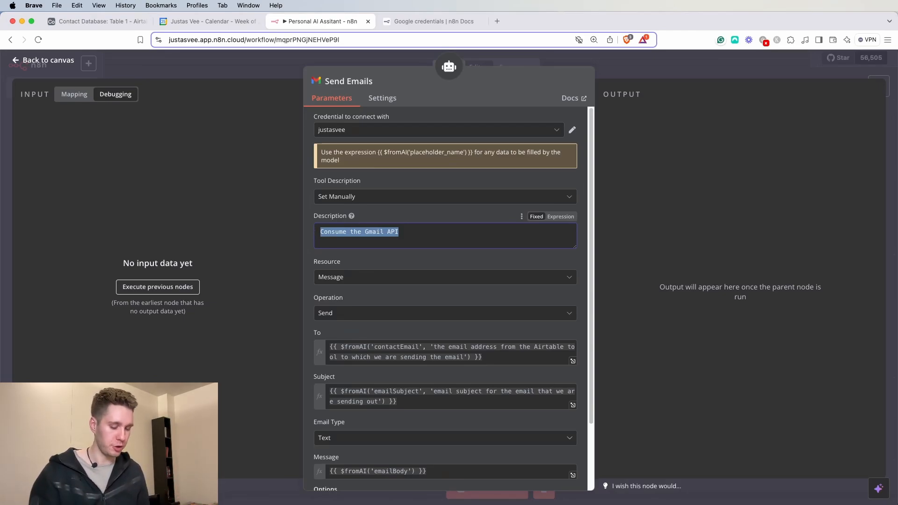
{"action": "type", "text": "Send E"}
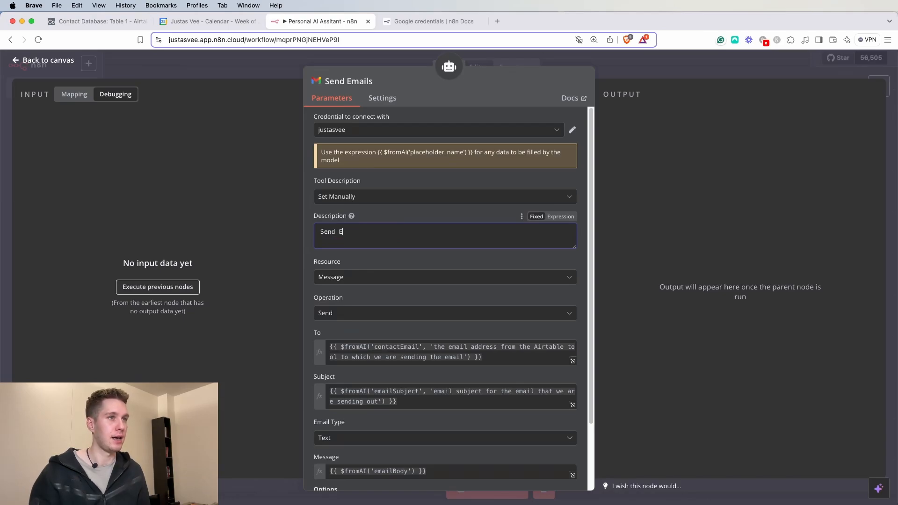
{"action": "type", "text": "mail"}
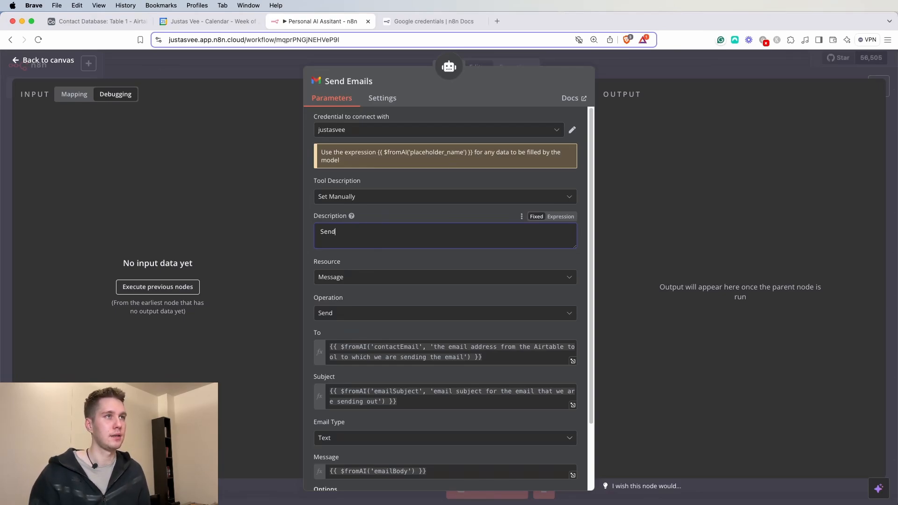
{"action": "type", "text": "mails Gma"}
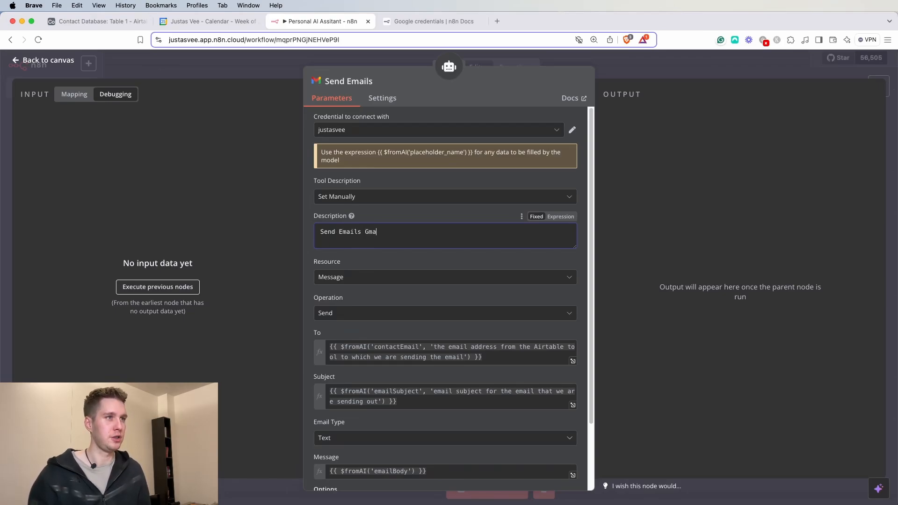
{"action": "type", "text": "il tool is used to send emails to the relevant "}
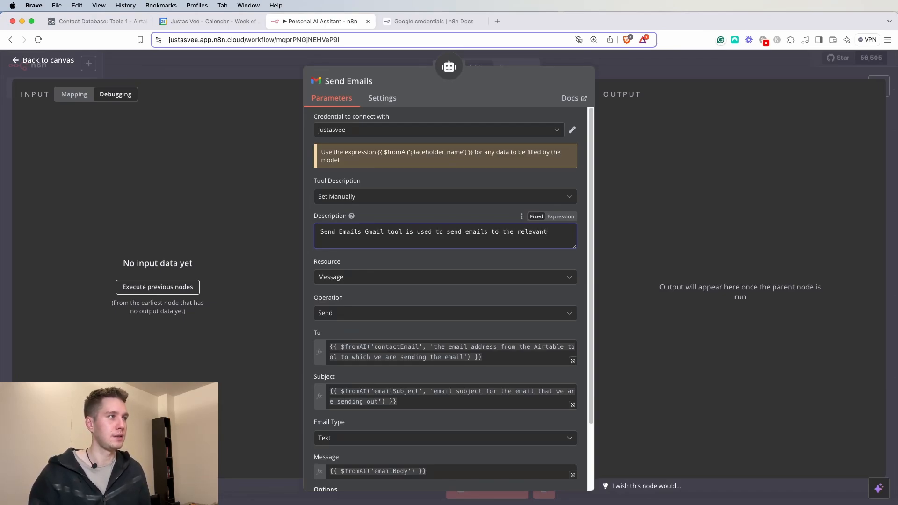
{"action": "type", "text": "contacts from the contact"}
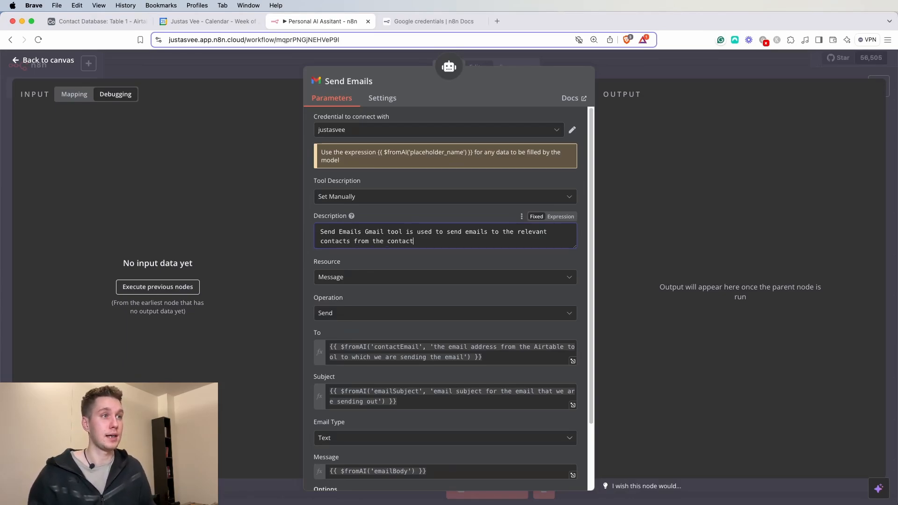
{"action": "type", "text": " databas.e"}
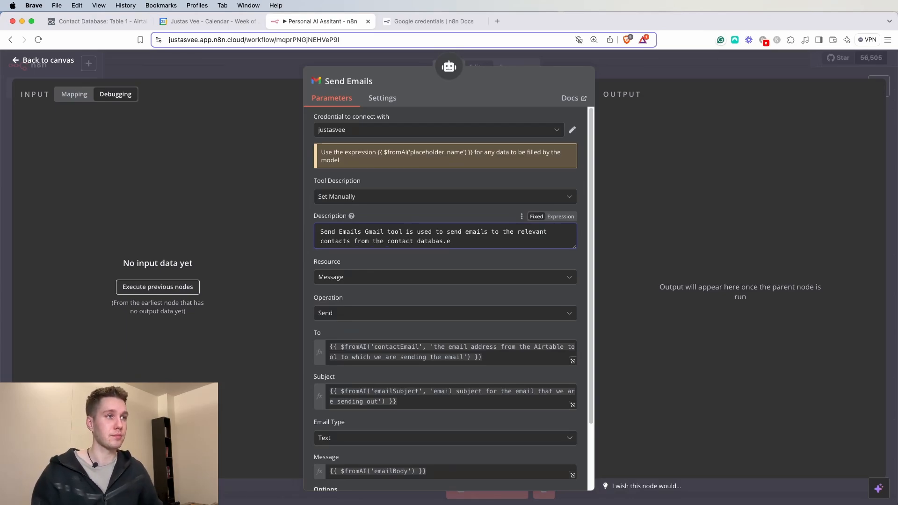
{"action": "key", "text": "BackSpace"}
{"action": "key", "text": "BackSpace"}
{"action": "type", "text": "e."}
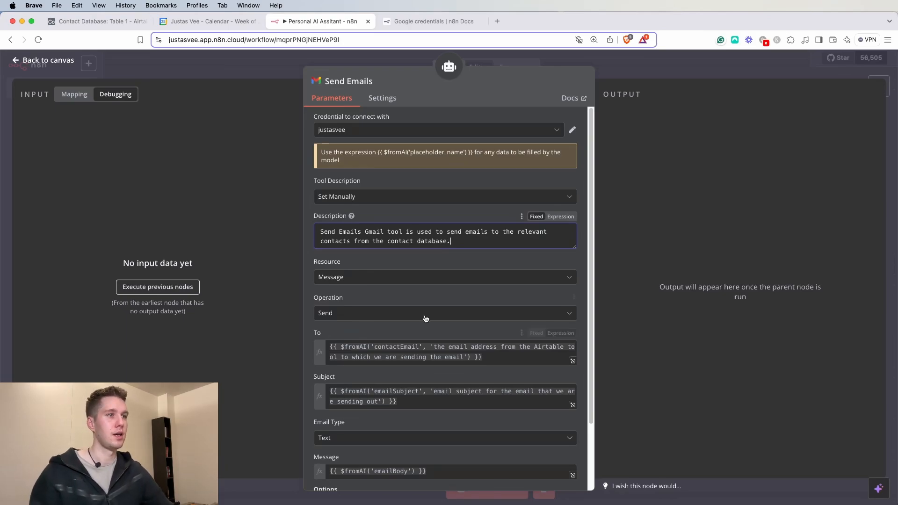
{"action": "scroll", "coordinate": [417, 321], "scroll_direction": "down", "scroll_amount": 4}
{"action": "scroll", "coordinate": [388, 237], "scroll_direction": "up", "scroll_amount": 4}
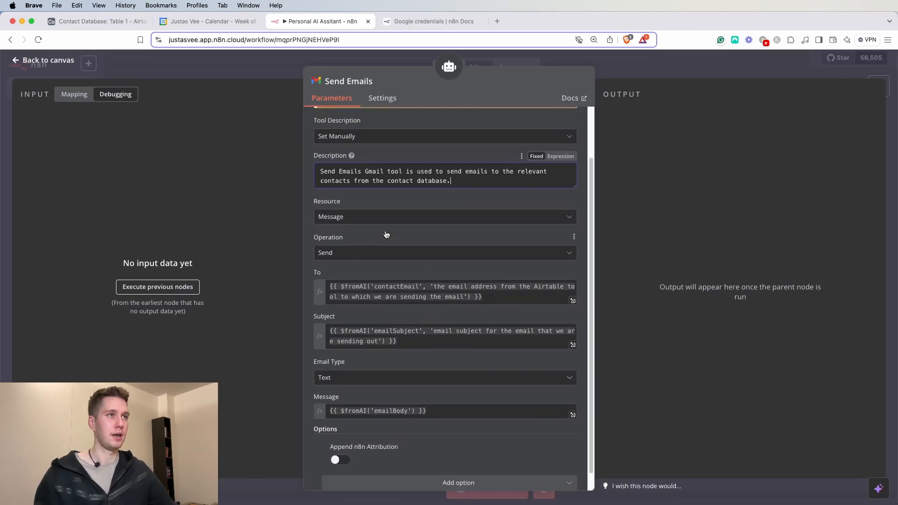
- Back on the canvas, start a test run awaiting a Telegram message and bring up Telegram
{"action": "left_click", "coordinate": [653, 67]}
{"action": "left_click_drag", "start_coordinate": [465, 385], "coordinate": [444, 385]}
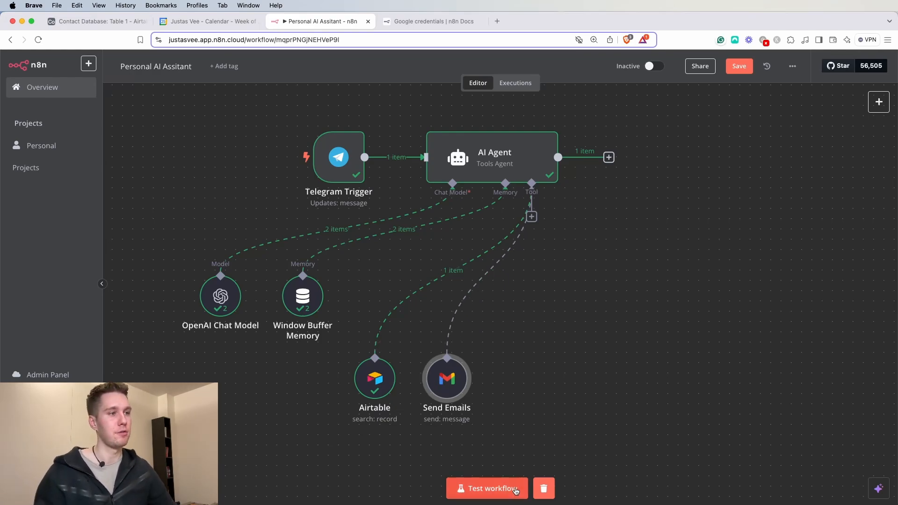
{"action": "left_click", "coordinate": [510, 488]}
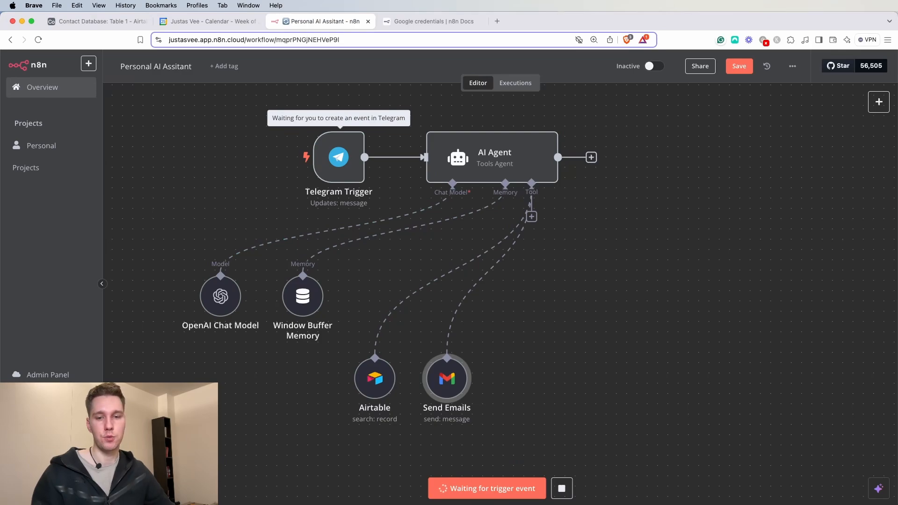
{"action": "key", "text": "super+Tab"}
- Send the bot: 'Can you send an email to [contact]. Ask what are his plans for the weekend. I would like to grab some beer.'
{"action": "left_click_drag", "start_coordinate": [436, 87], "coordinate": [458, 75]}
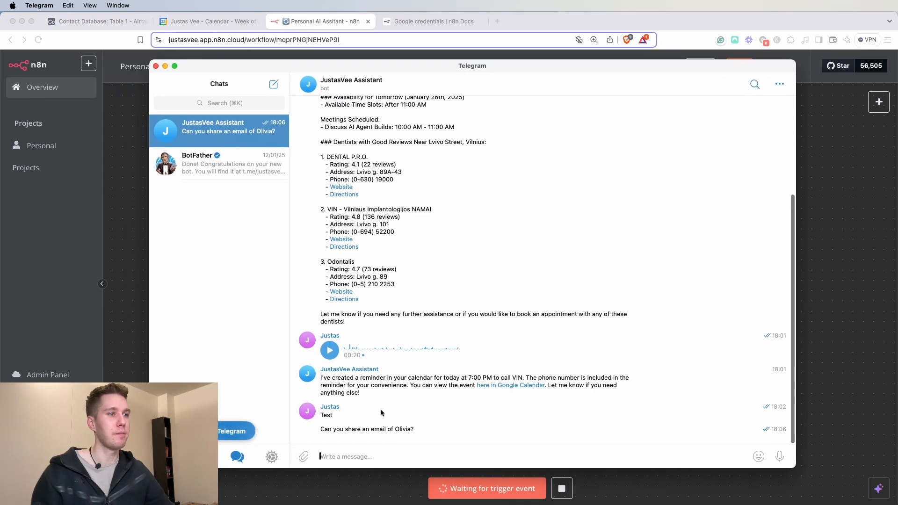
{"action": "left_click", "coordinate": [329, 459]}
{"action": "type", "text": "Can"}
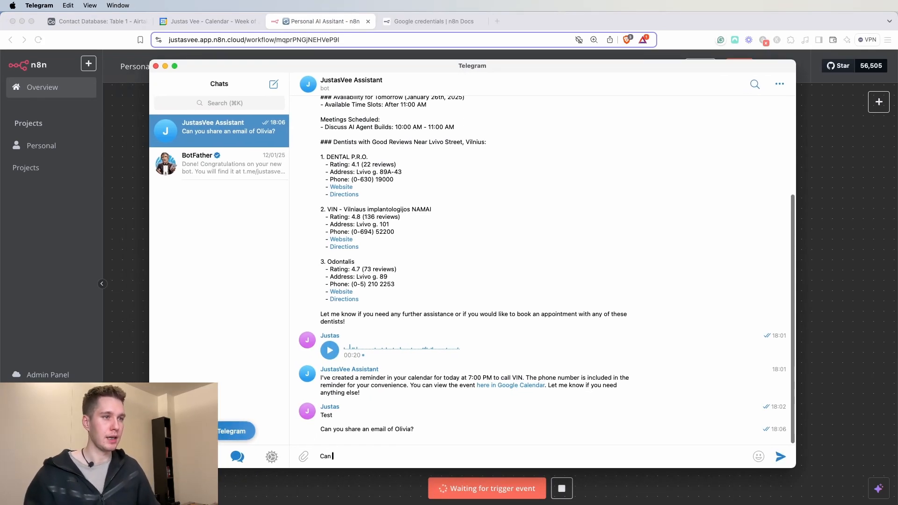
{"action": "type", "text": " you send an em"}
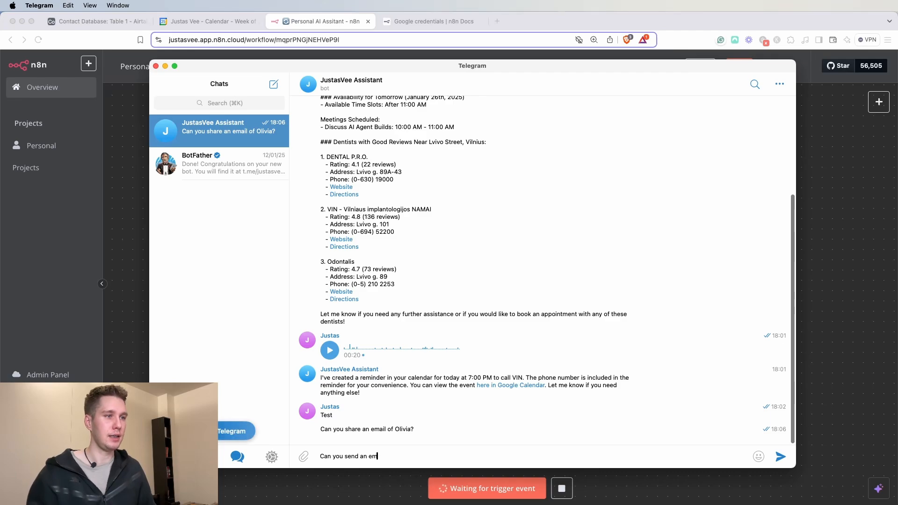
{"action": "type", "text": "ail to justas"}
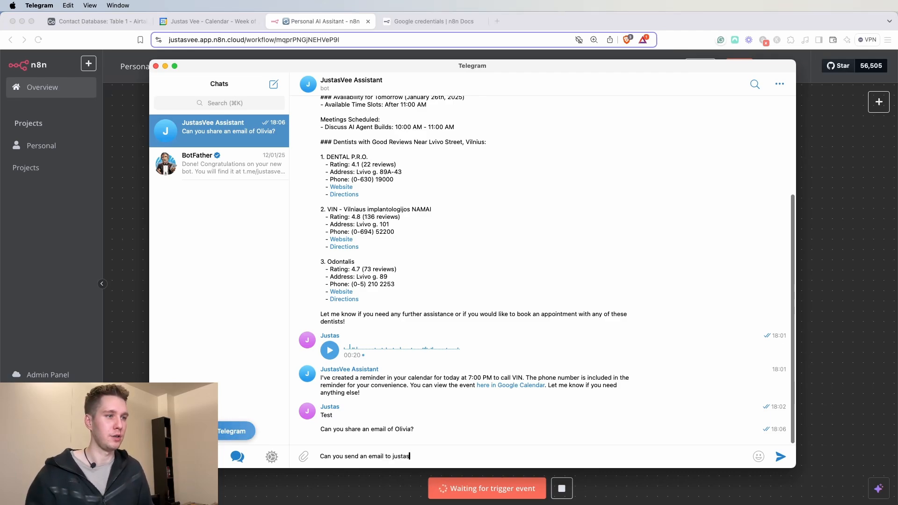
{"action": "type", "text": ". Ask "}
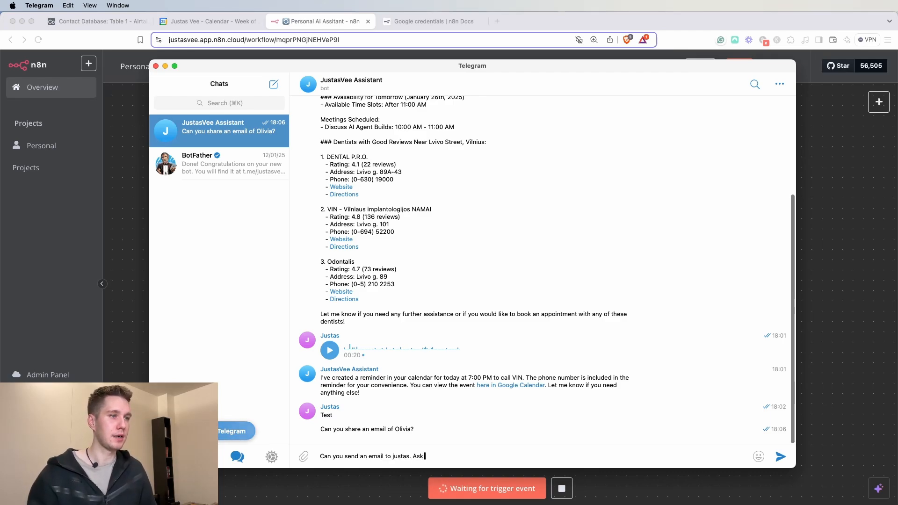
{"action": "type", "text": "what are his plamr"}
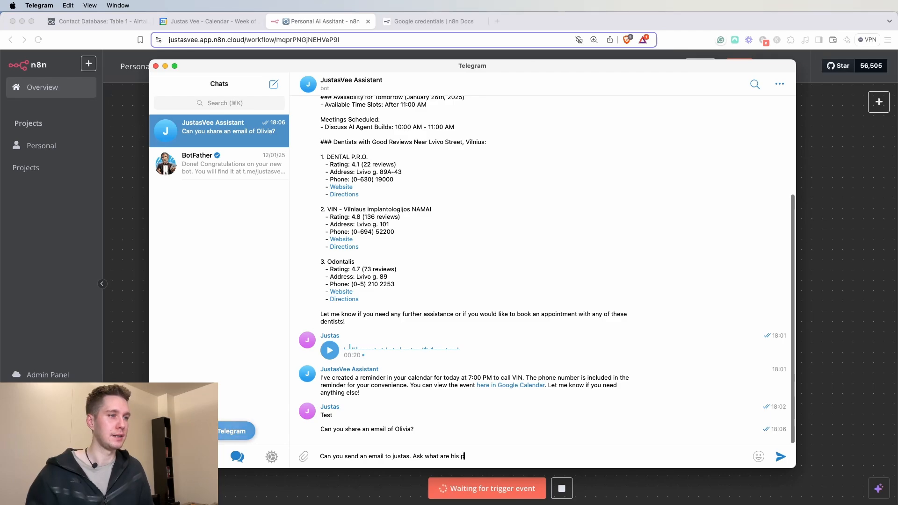
{"action": "key", "text": "BackSpace"}
{"action": "type", "text": "ns"}
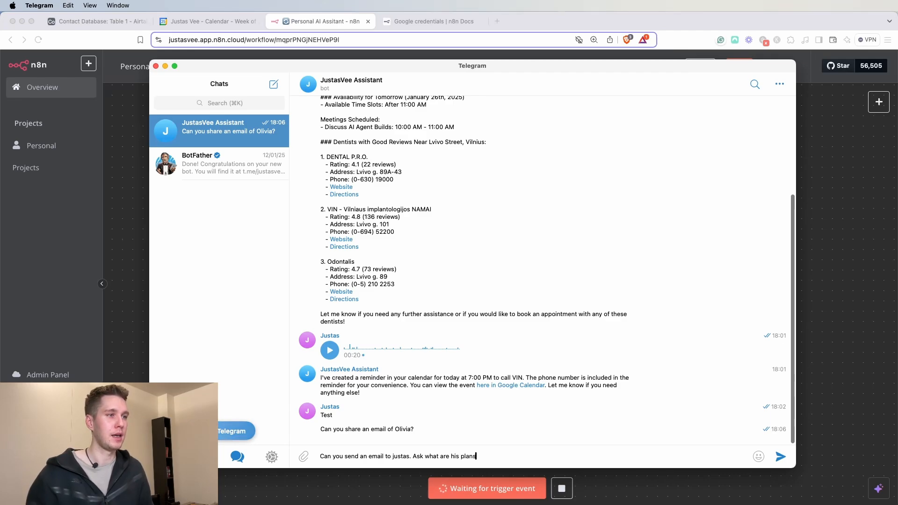
{"action": "type", "text": " for the w"}
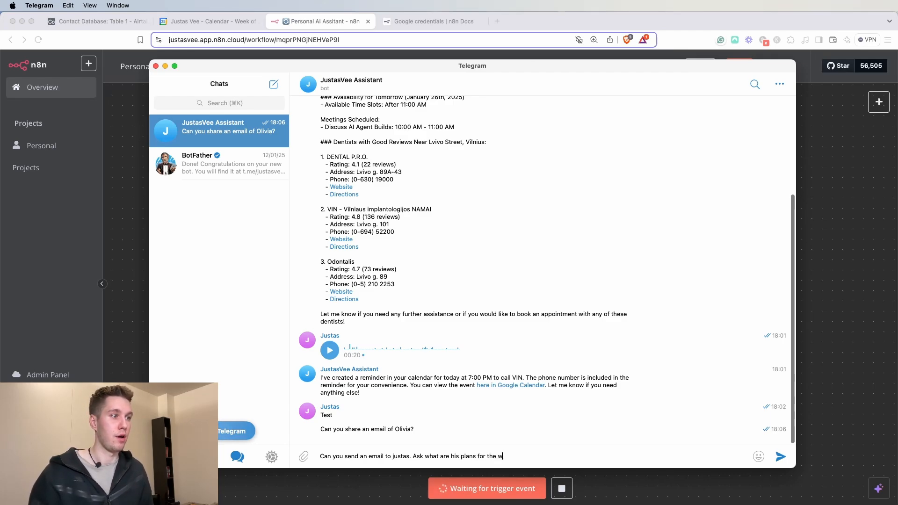
{"action": "type", "text": "eekend. I wou"}
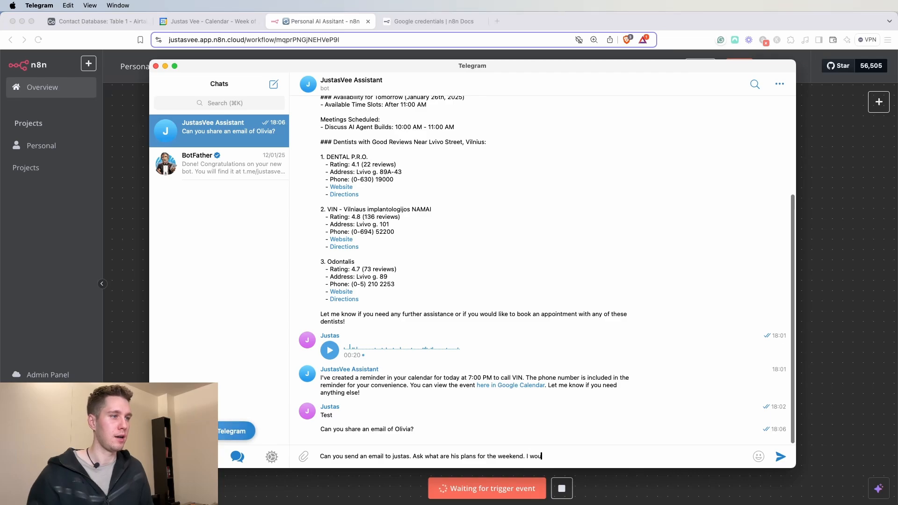
{"action": "type", "text": "ld like to grab some beer."}
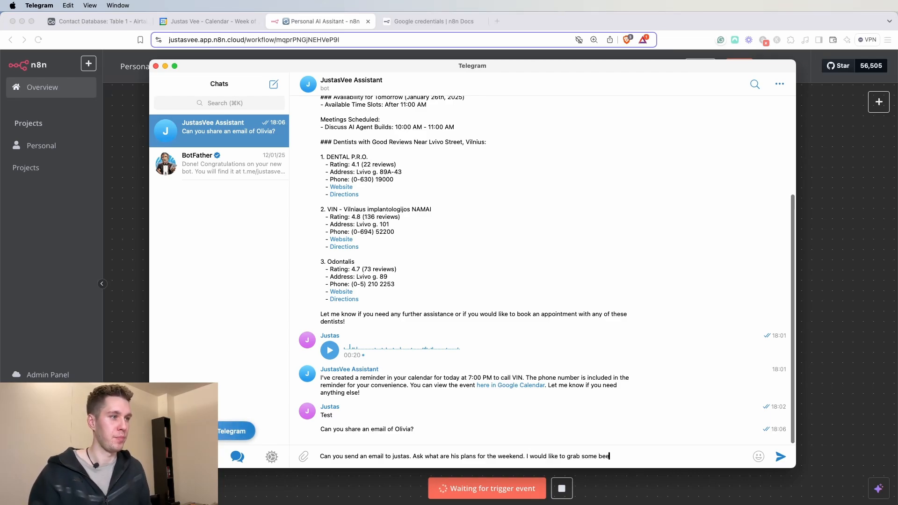
{"action": "key", "text": "Return"}
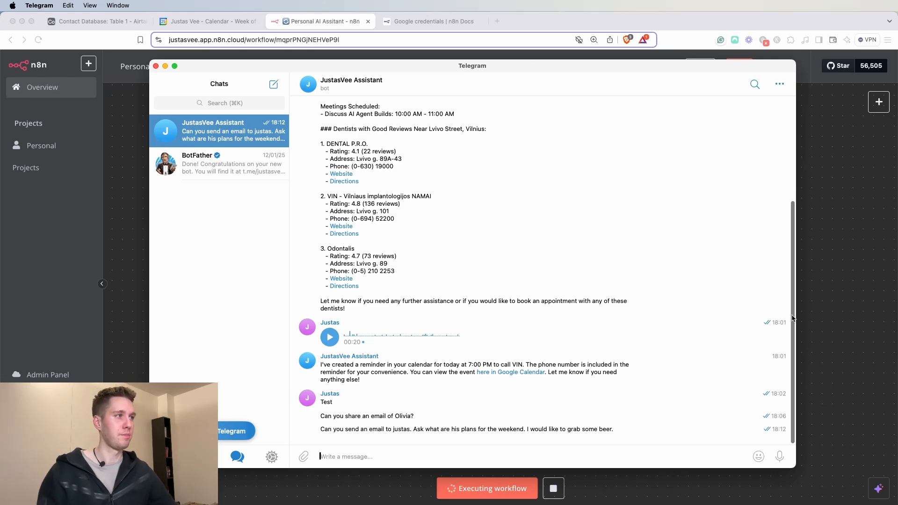
{"action": "left_click", "coordinate": [832, 281]}
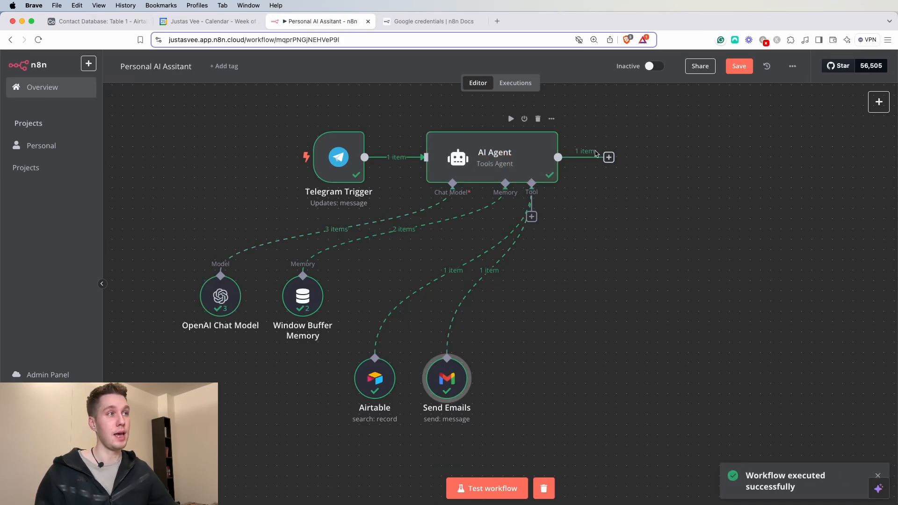
- Read the AI Agent's output confirming the email was sent, then pull the Gmail Sent Mail tab into this window
{"action": "double_click", "coordinate": [535, 158]}
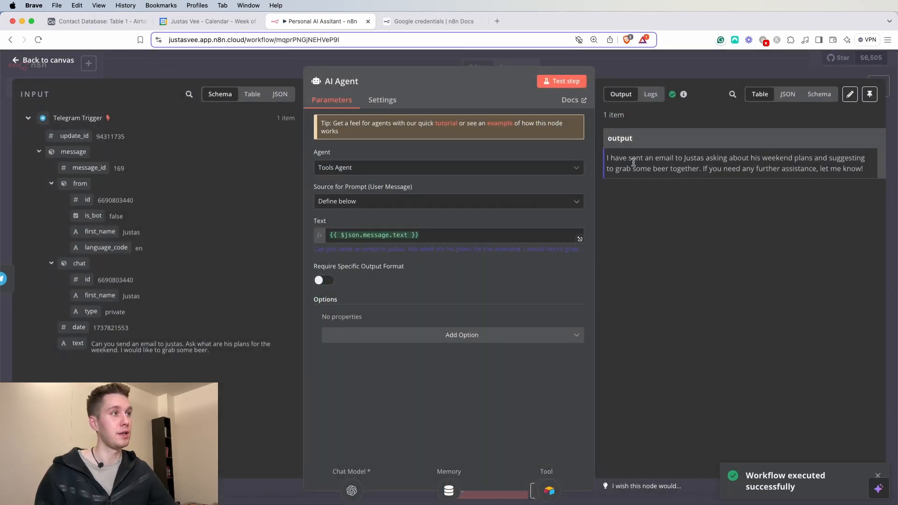
{"action": "left_click_drag", "start_coordinate": [653, 158], "coordinate": [807, 159]}
{"action": "left_click", "coordinate": [805, 208]}
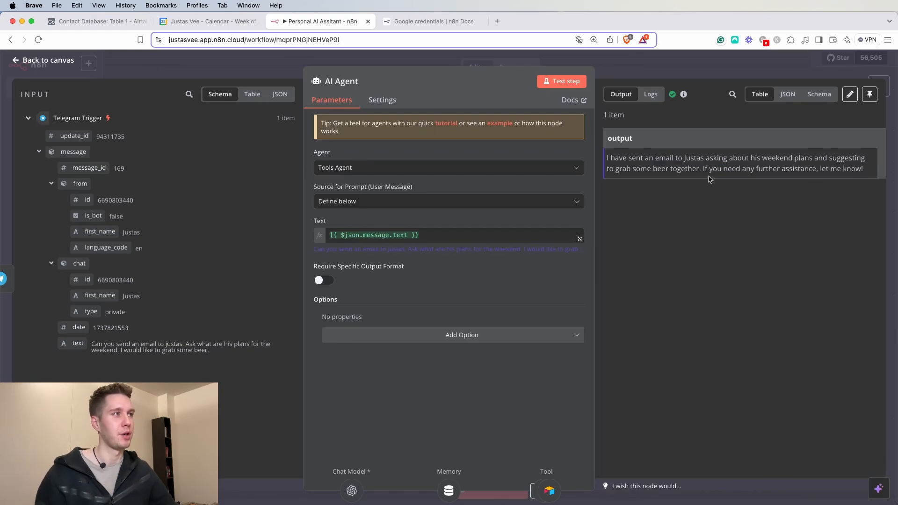
{"action": "left_click", "coordinate": [691, 65]}
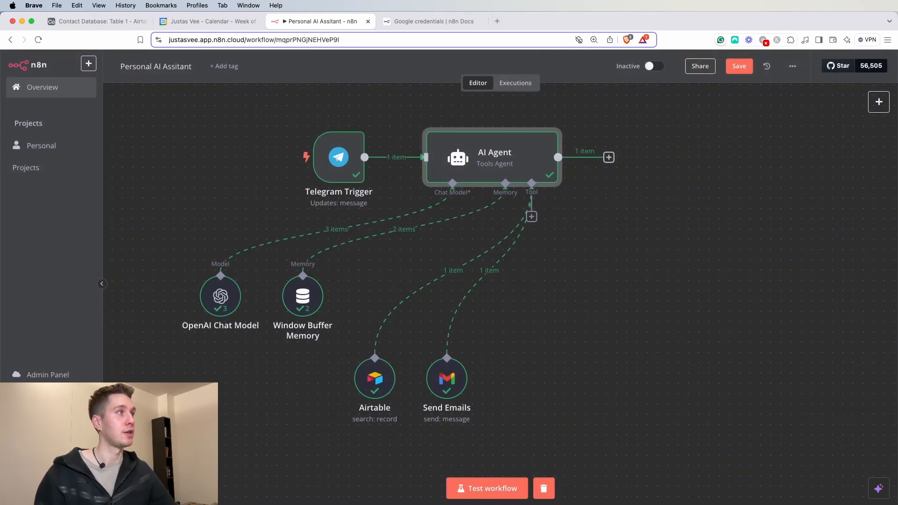
{"action": "left_click", "coordinate": [897, 27]}
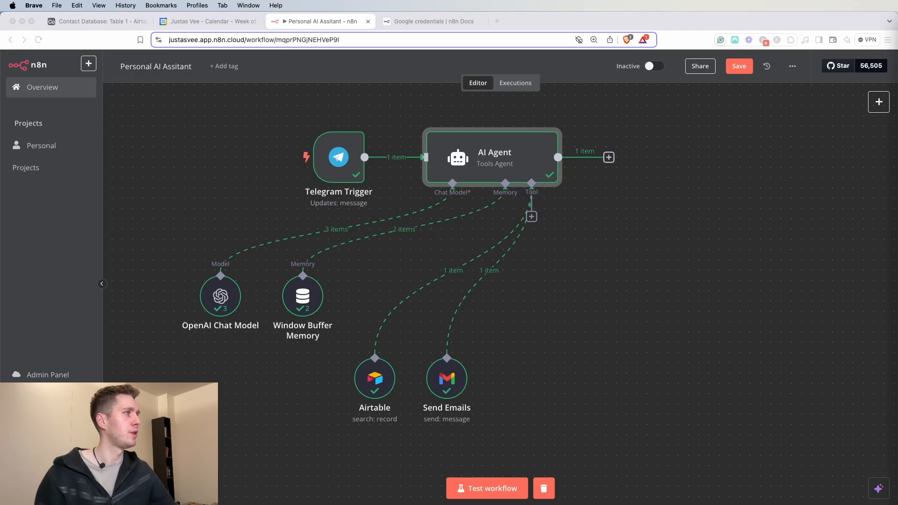
{"action": "left_click_drag", "start_coordinate": [897, 24], "coordinate": [547, 17]}
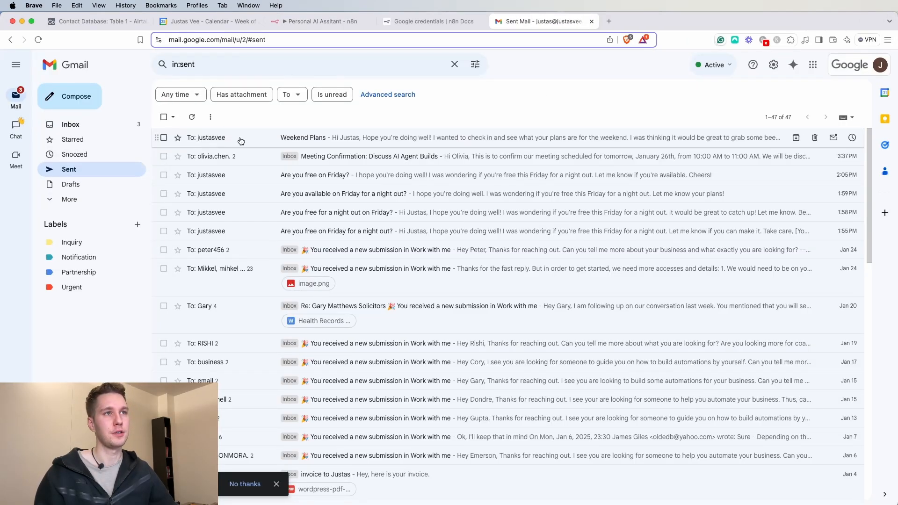
- Open the sent Weekend Plans email, check its line about grabbing beer, then return to n8n
{"action": "left_click", "coordinate": [257, 138]}
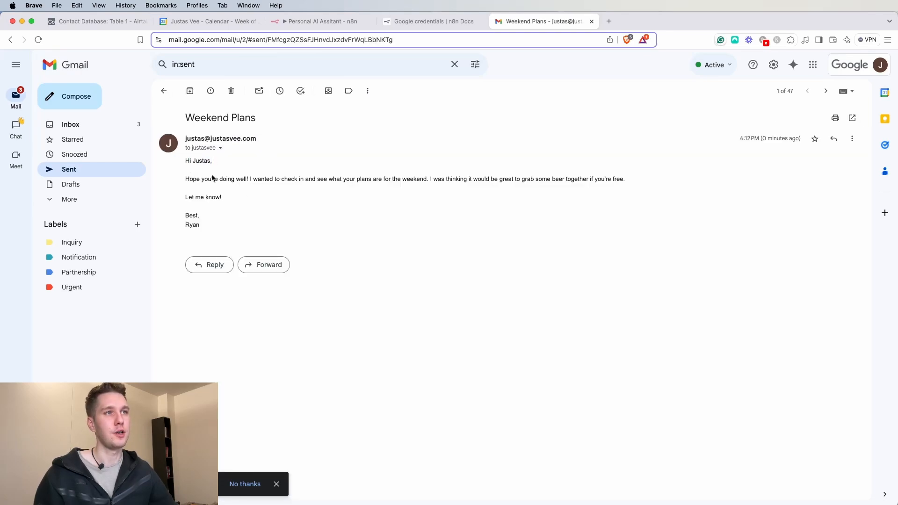
{"action": "left_click_drag", "start_coordinate": [249, 179], "coordinate": [632, 182]}
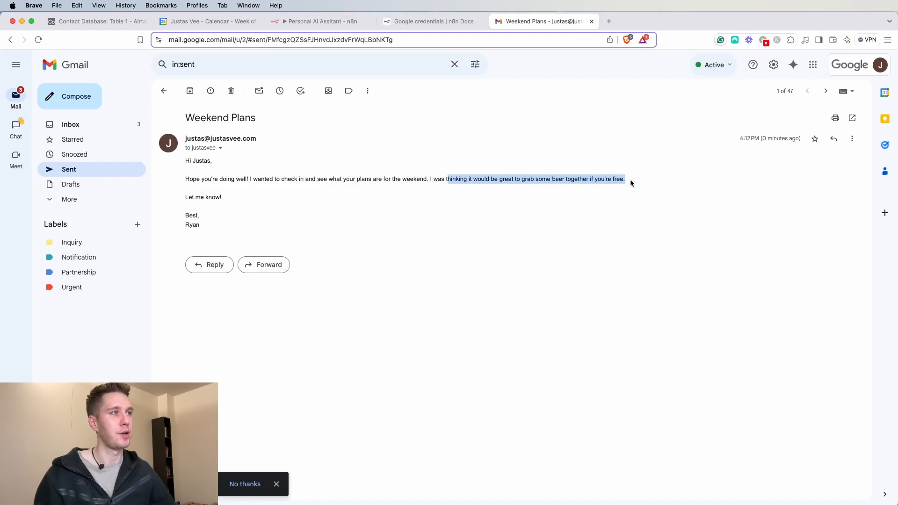
{"action": "left_click", "coordinate": [255, 220]}
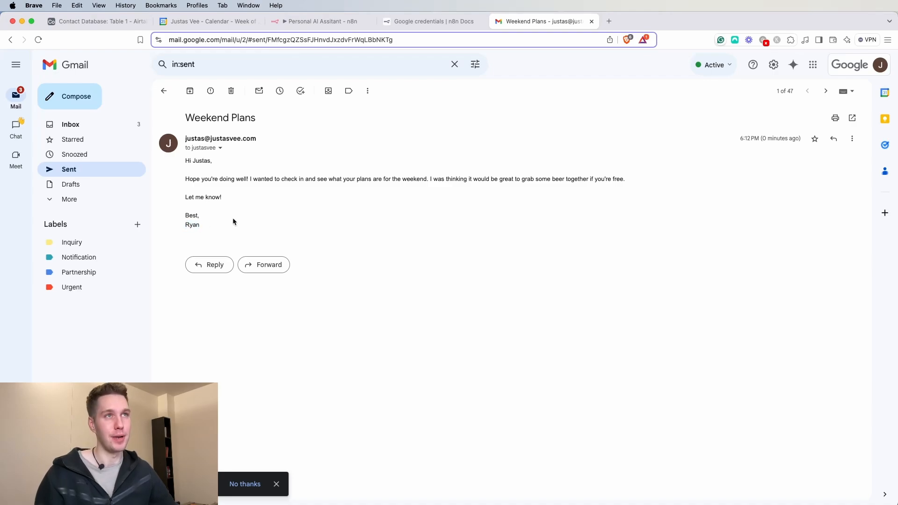
{"action": "left_click", "coordinate": [323, 22]}
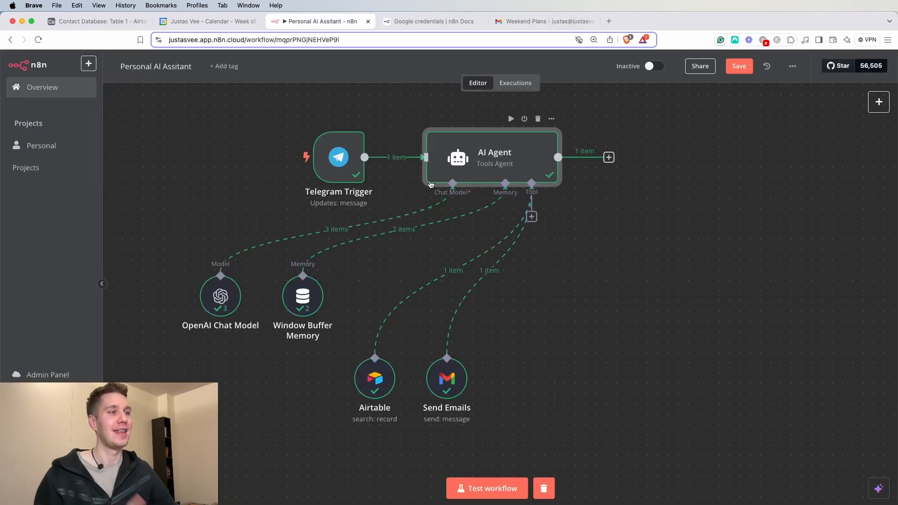
- Add a system message to the AI Agent stating the user's name
{"action": "double_click", "coordinate": [477, 163]}
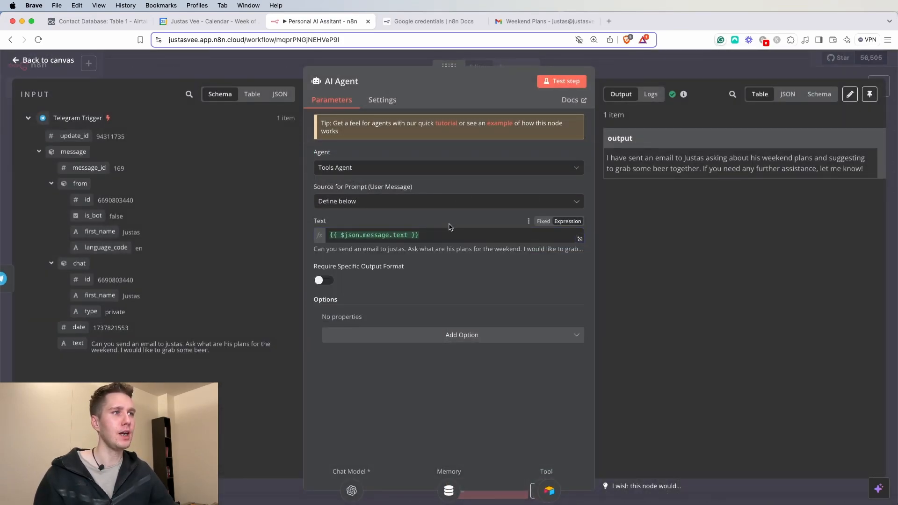
{"action": "left_click", "coordinate": [457, 336]}
{"action": "left_click", "coordinate": [400, 359]}
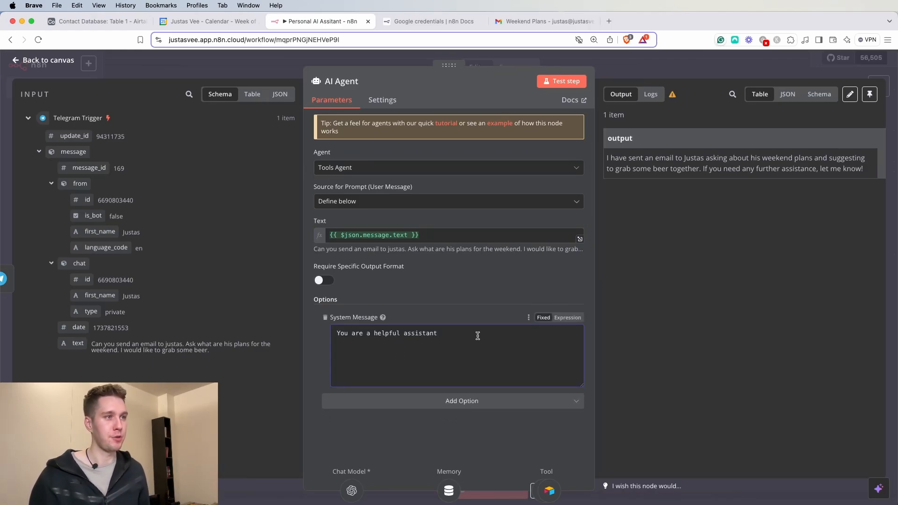
{"action": "type", "text": "."}
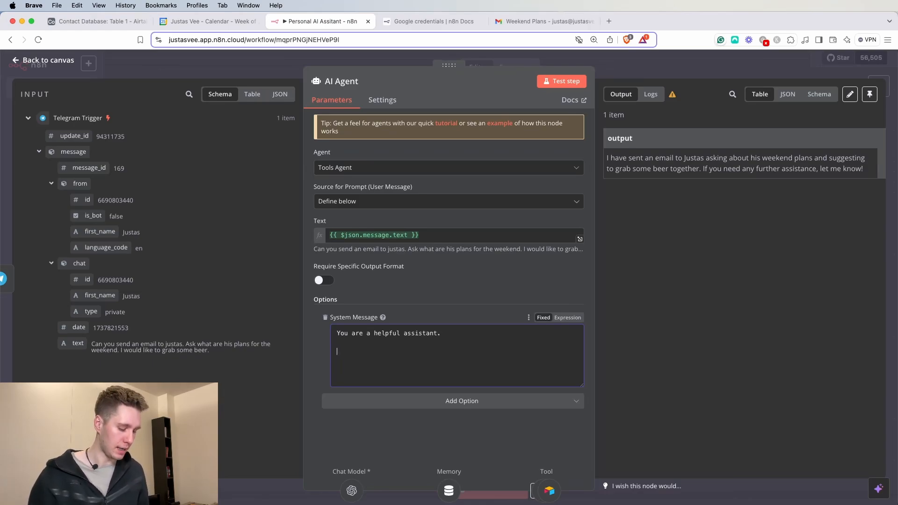
{"action": "type", "text": "My nbame"}
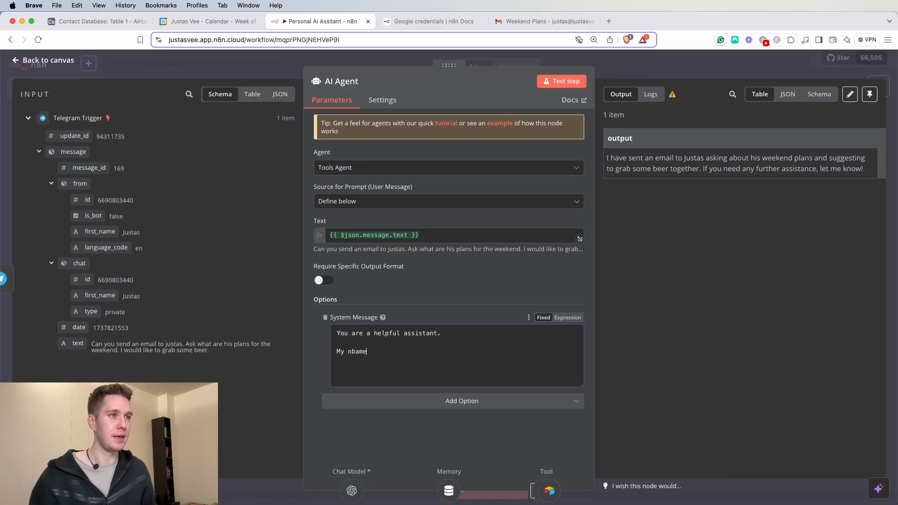
{"action": "type", "text": " is justa"}
{"action": "type", "text": " Justas"}
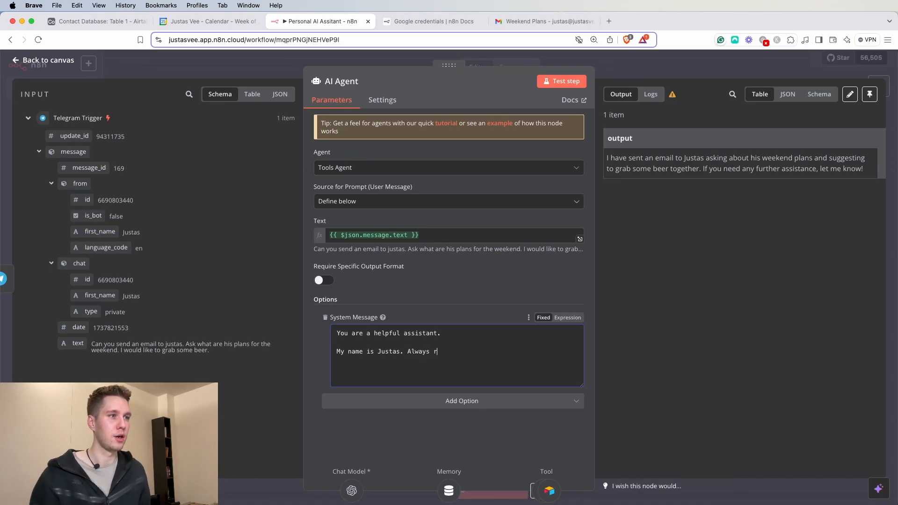
{"action": "type", "text": "ond as Justas."}
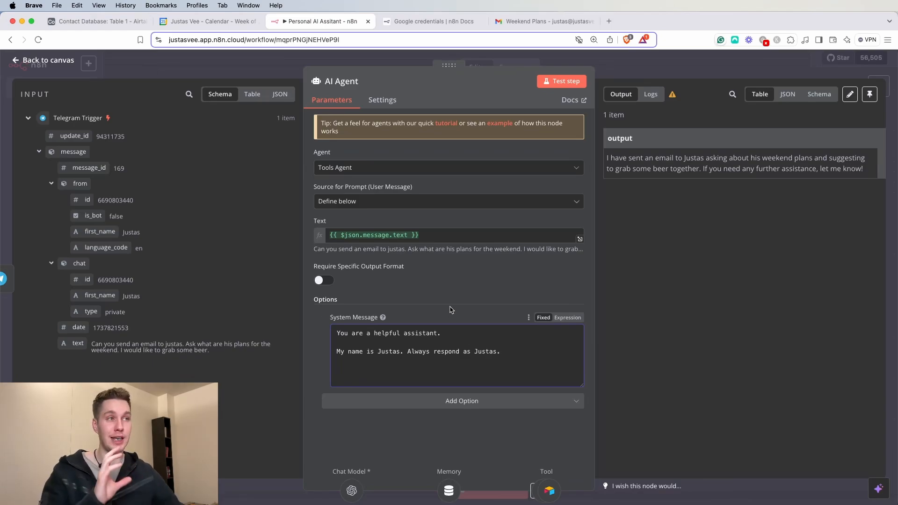
{"action": "left_click", "coordinate": [622, 69]}
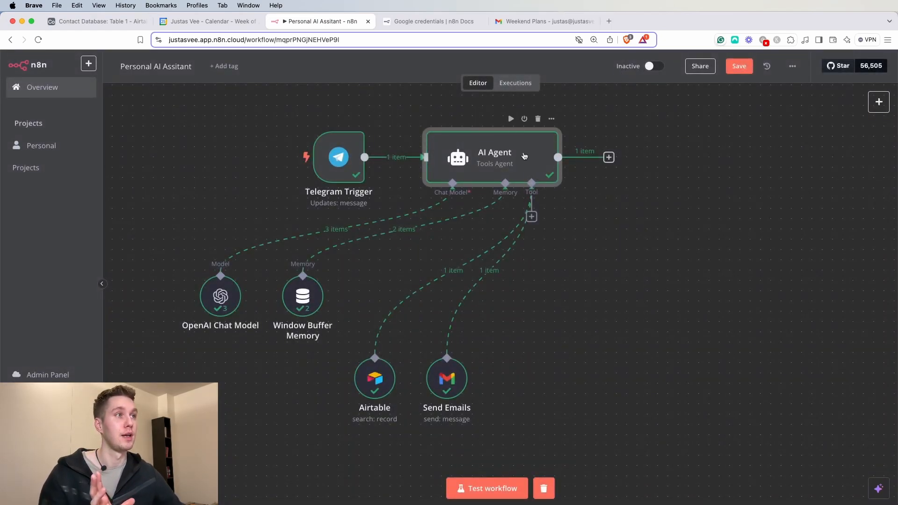
- Rerun the AI Agent step and read its reply confirming the weekend-plans email was sent
{"action": "mouse_move", "coordinate": [370, 160]}
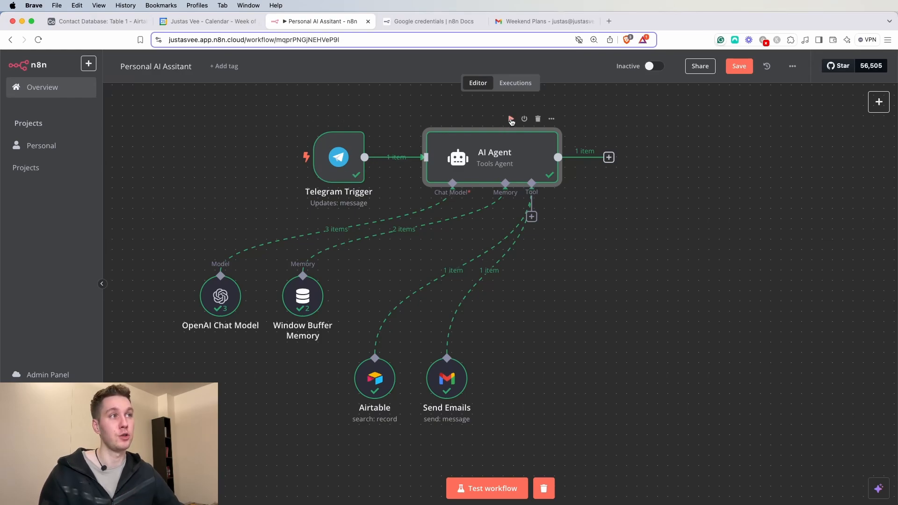
{"action": "left_click", "coordinate": [511, 119]}
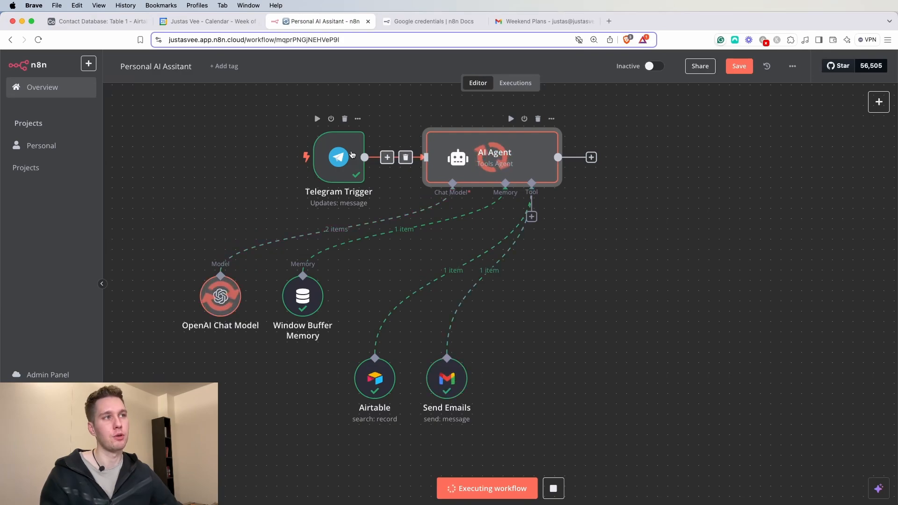
{"action": "double_click", "coordinate": [506, 153]}
{"action": "left_click_drag", "start_coordinate": [648, 158], "coordinate": [849, 165]}
{"action": "left_click", "coordinate": [850, 166]}
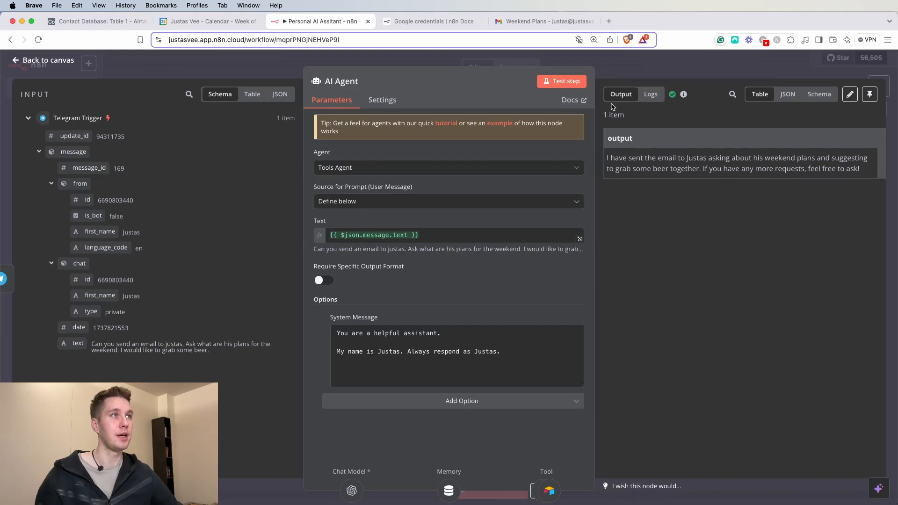
{"action": "left_click", "coordinate": [550, 26]}
- Reload Sent mail, open the 6:14 PM Weekend Plans email and inspect its recipient address
{"action": "left_click", "coordinate": [165, 90]}
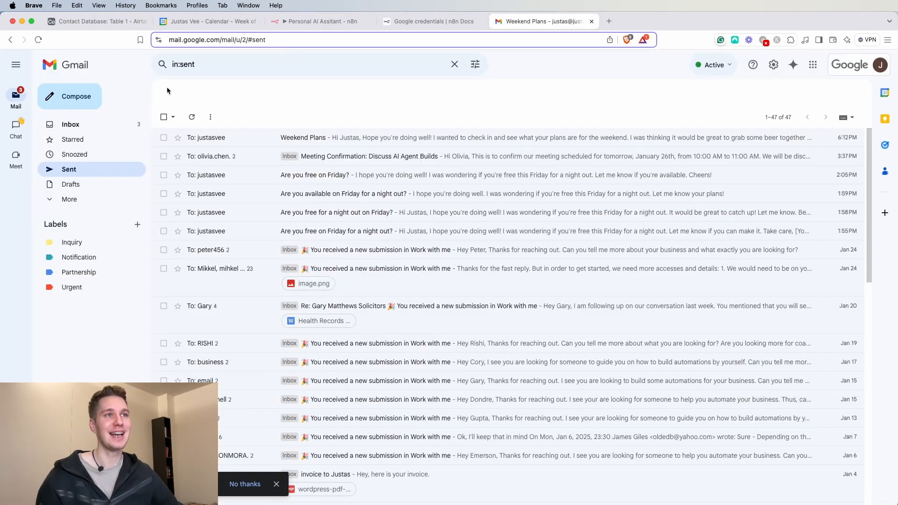
{"action": "left_click", "coordinate": [37, 40]}
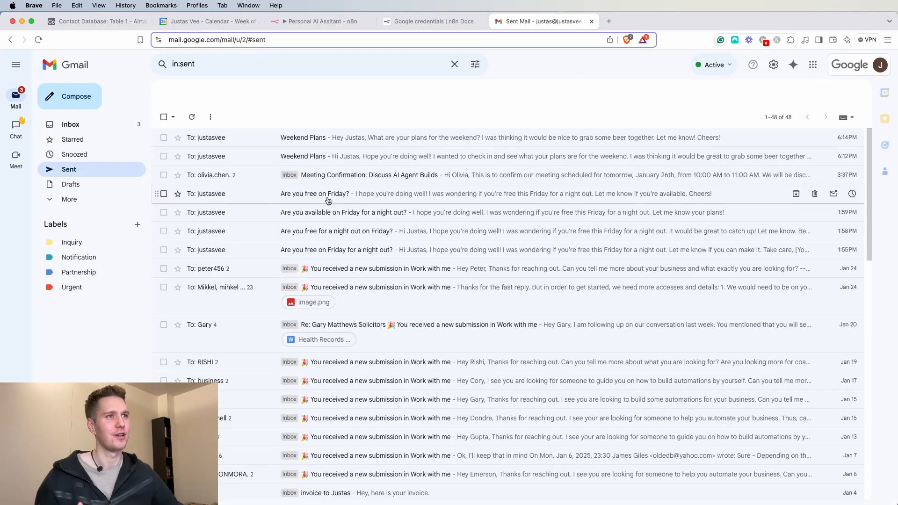
{"action": "left_click", "coordinate": [279, 137]}
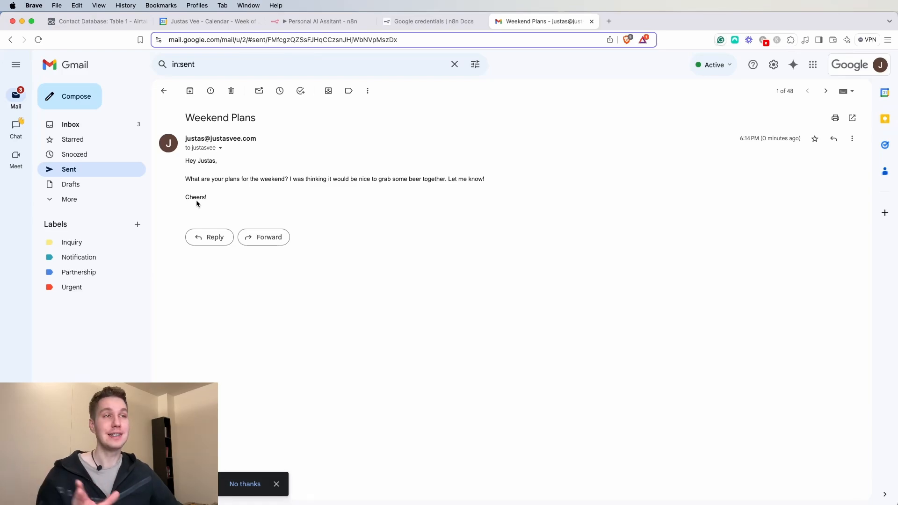
{"action": "left_click", "coordinate": [220, 148]}
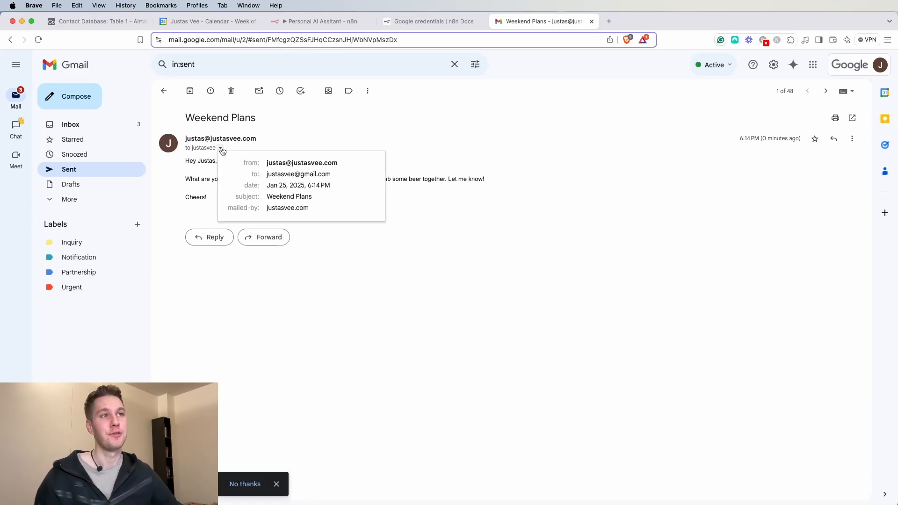
{"action": "mouse_move", "coordinate": [347, 171]}
{"action": "left_mouse_down"}
{"action": "mouse_move", "coordinate": [272, 160]}
{"action": "mouse_move", "coordinate": [338, 176]}
{"action": "left_mouse_up"}
{"action": "left_click", "coordinate": [286, 150]}
{"action": "left_click", "coordinate": [219, 149]}
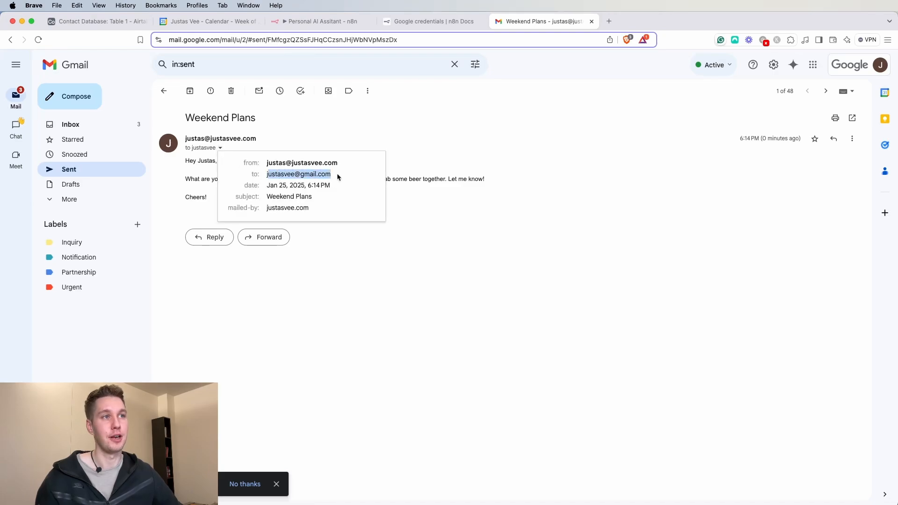
{"action": "left_click", "coordinate": [114, 23]}
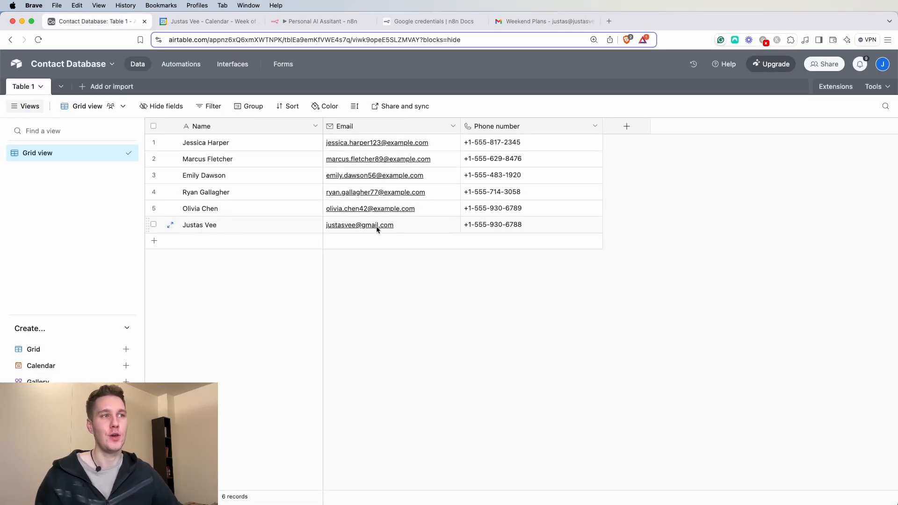
- Return to the 6:14 PM Weekend Plans email in Gmail
{"action": "left_click", "coordinate": [534, 23]}
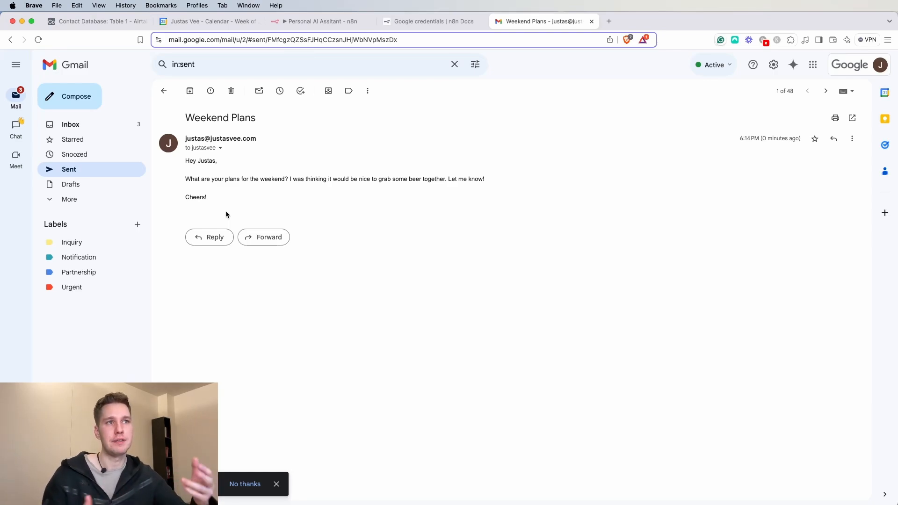
- Highlight the Weekend Plans email's closing 'Cheers!', then return to the Personal AI Assistant workflow in n8n
{"action": "left_click_drag", "start_coordinate": [185, 198], "coordinate": [218, 207]}
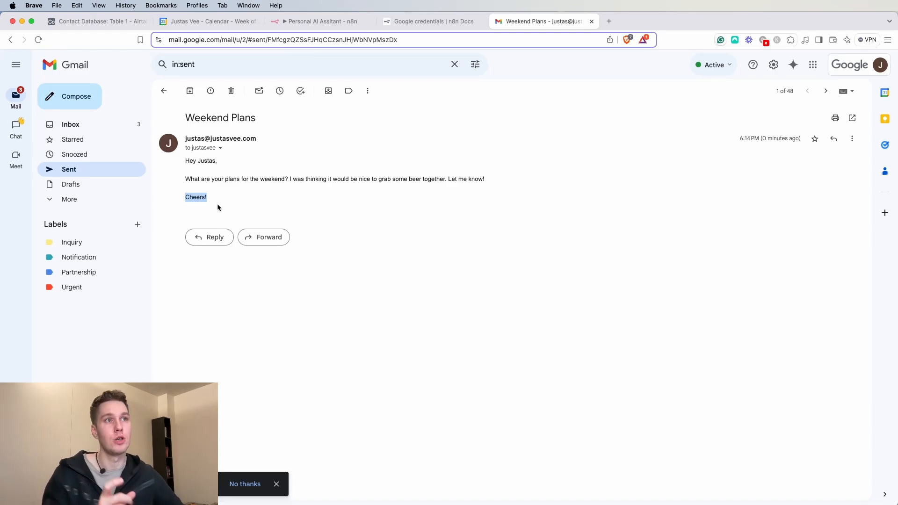
{"action": "left_click", "coordinate": [193, 203]}
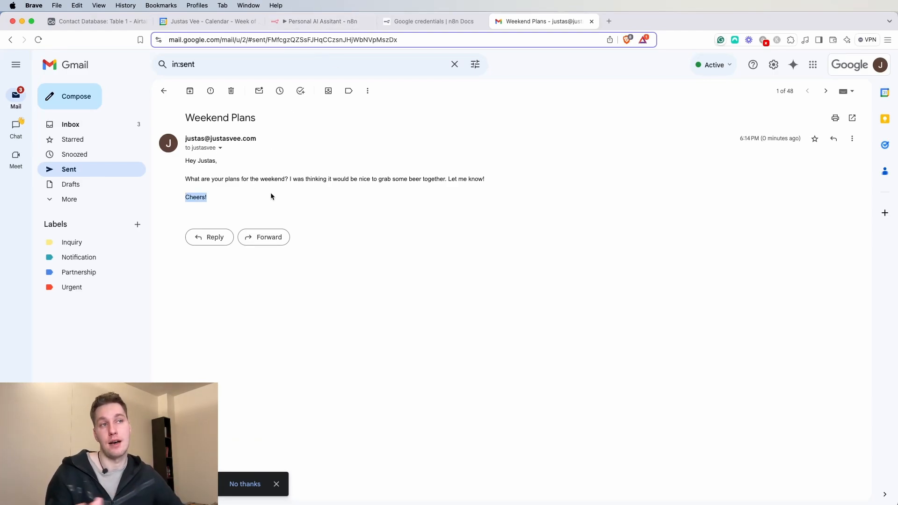
{"action": "left_click", "coordinate": [313, 25]}
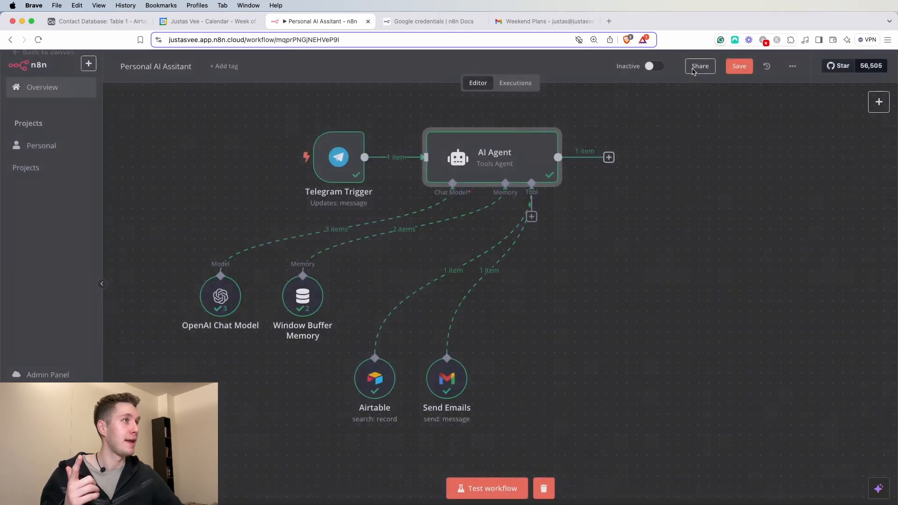
- Add a Gmail Tool to the AI Agent with its operation set to Get Many
{"action": "left_click", "coordinate": [695, 73]}
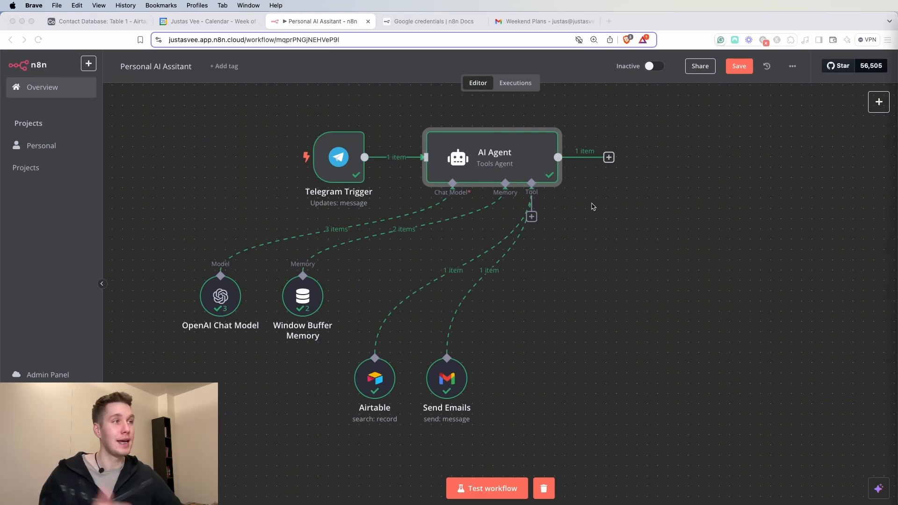
{"action": "left_click", "coordinate": [532, 216]}
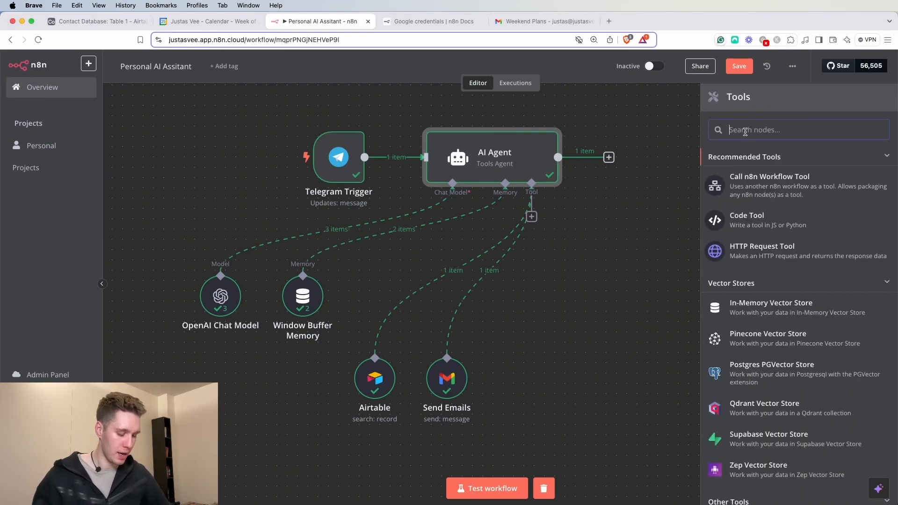
{"action": "type", "text": "gma"}
{"action": "left_click", "coordinate": [784, 163]}
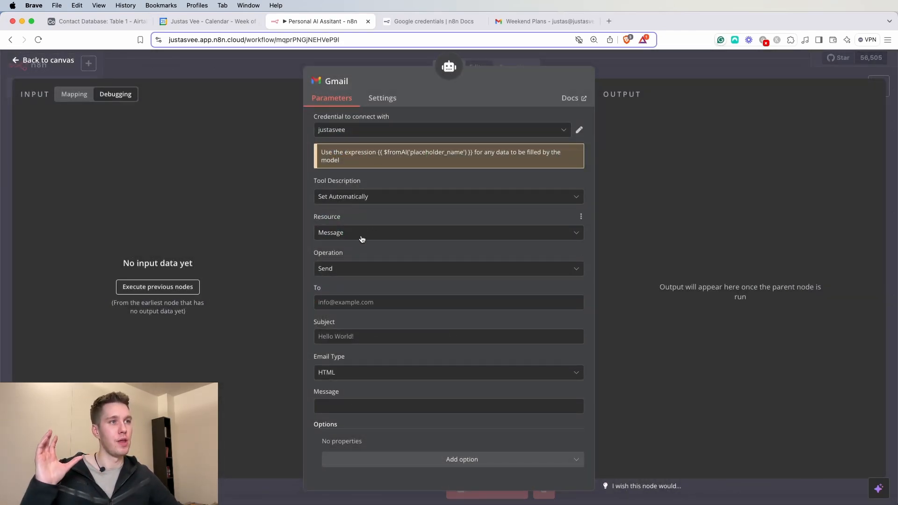
{"action": "left_click", "coordinate": [354, 270]}
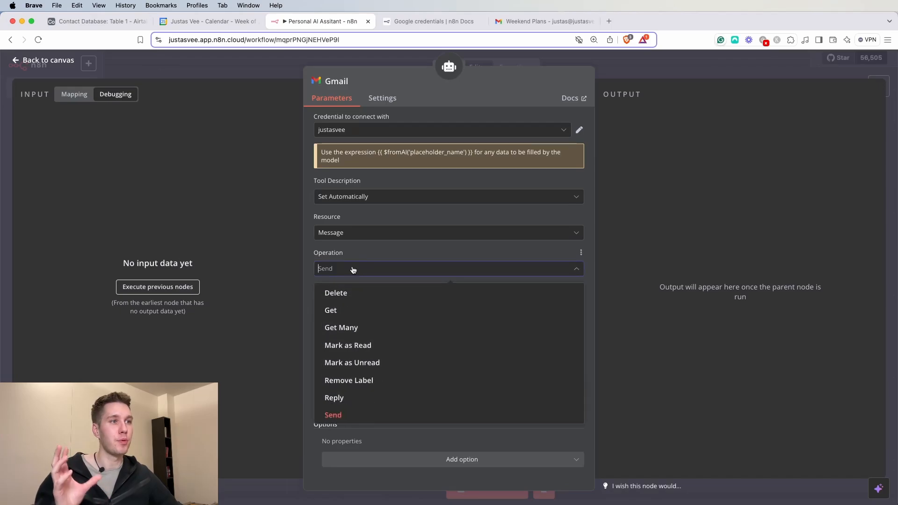
{"action": "left_click", "coordinate": [354, 326]}
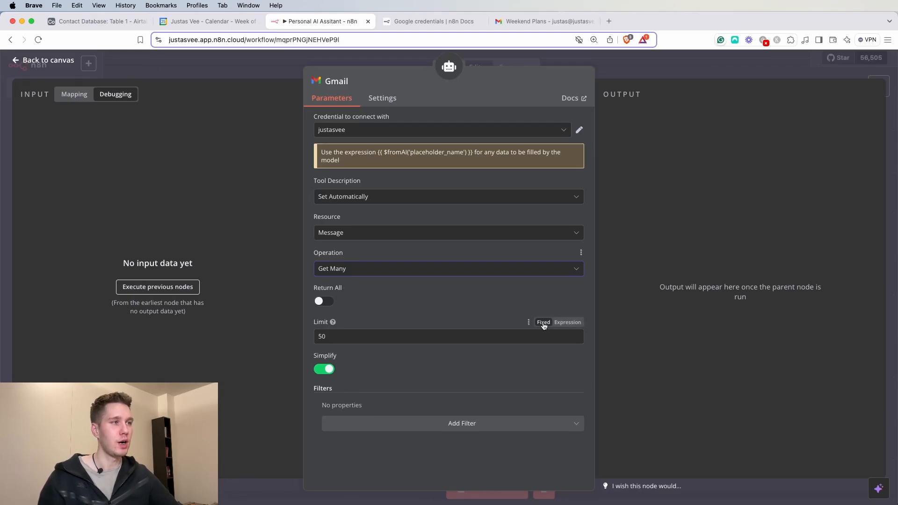
- Replace the fixed Limit of 50 with the expression {{ $fromAI('limit') }}
{"action": "left_click", "coordinate": [567, 323]}
{"action": "left_click", "coordinate": [346, 337]}
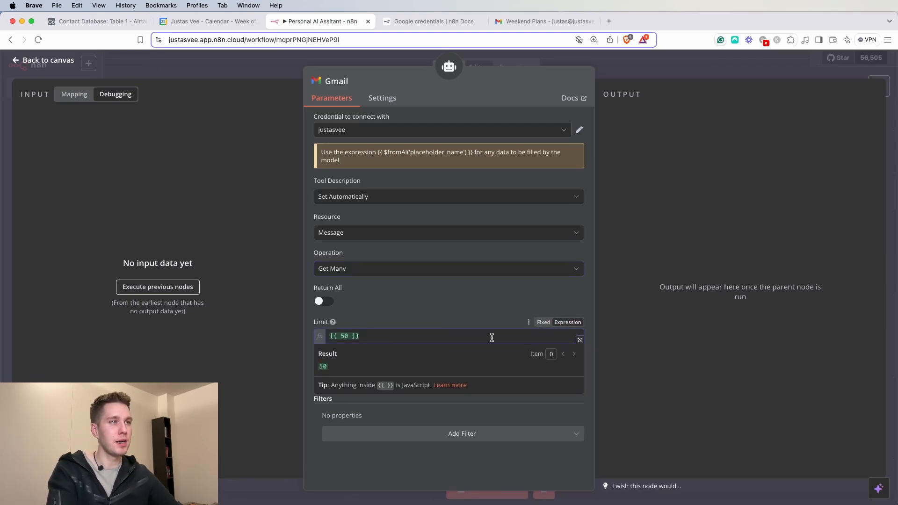
{"action": "key", "text": "BackSpace"}
{"action": "key", "text": "BackSpace"}
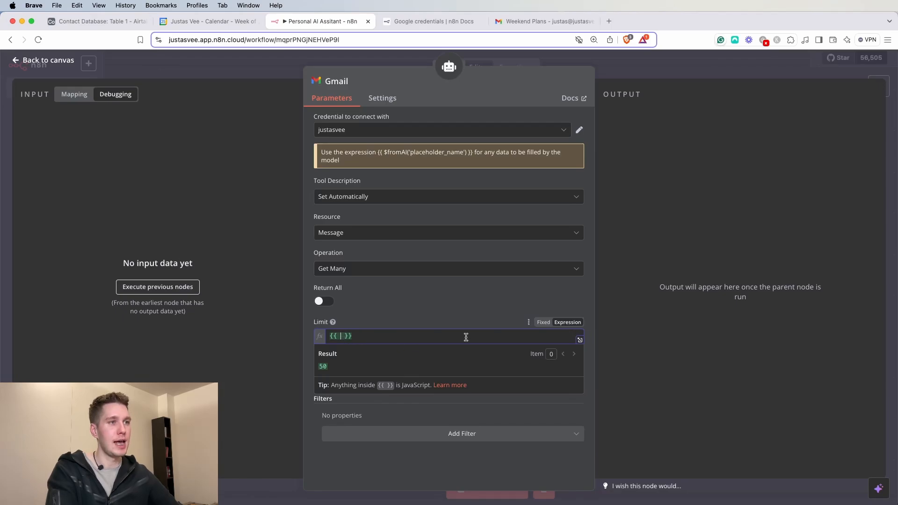
{"action": "type", "text": "$ "}
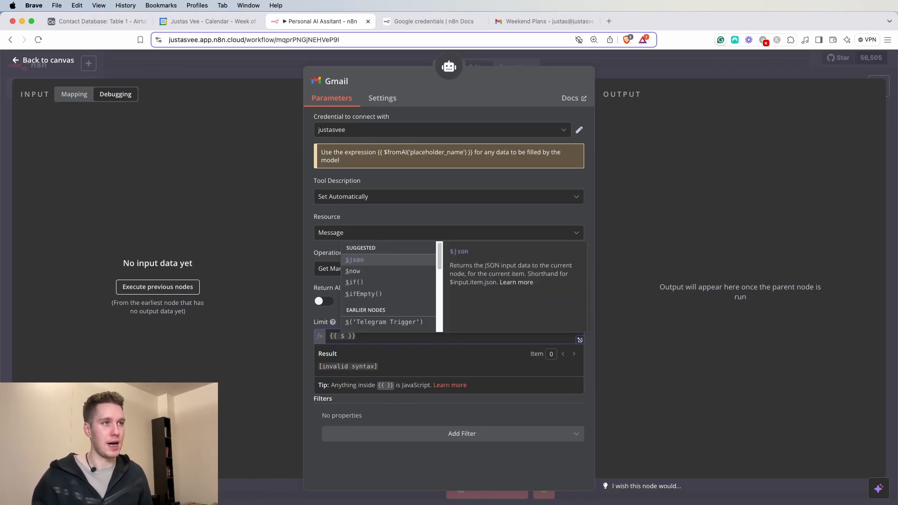
{"action": "type", "text": "fromAI()"}
{"action": "key", "text": "Return"}
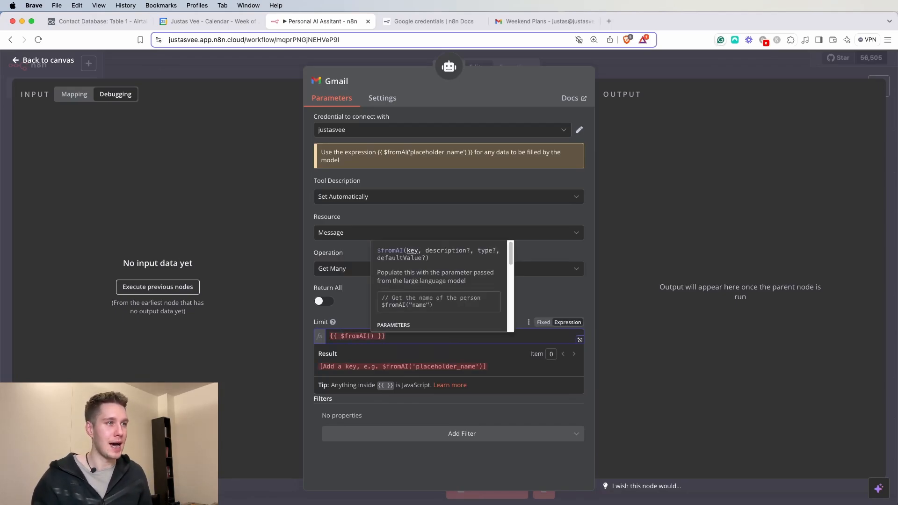
{"action": "type", "text": "'limit"}
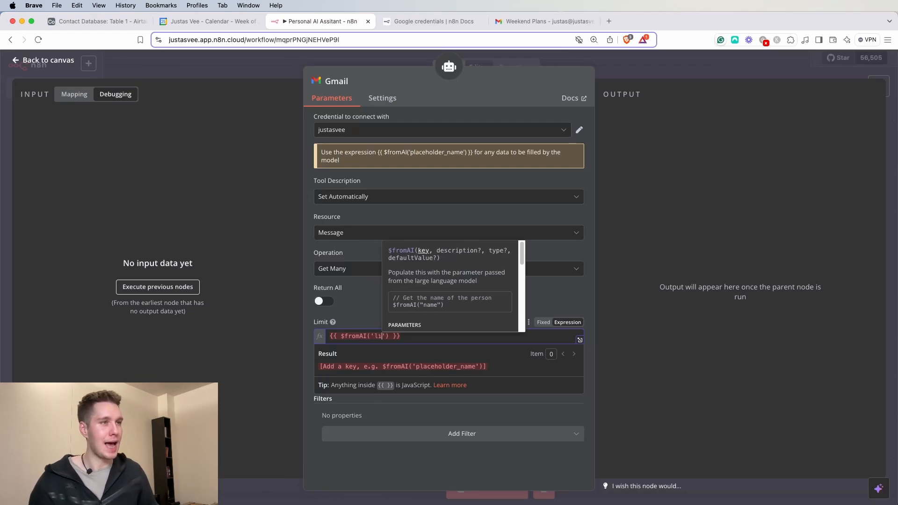
{"action": "left_click", "coordinate": [376, 313]}
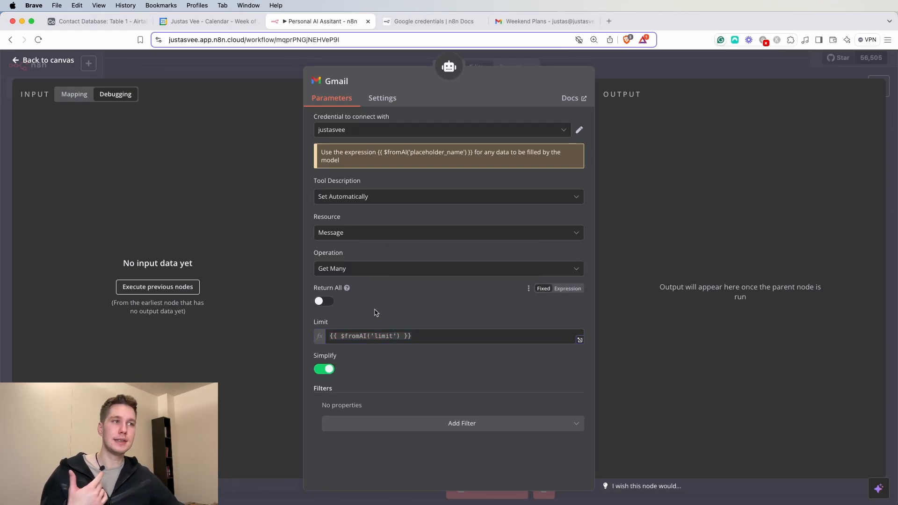
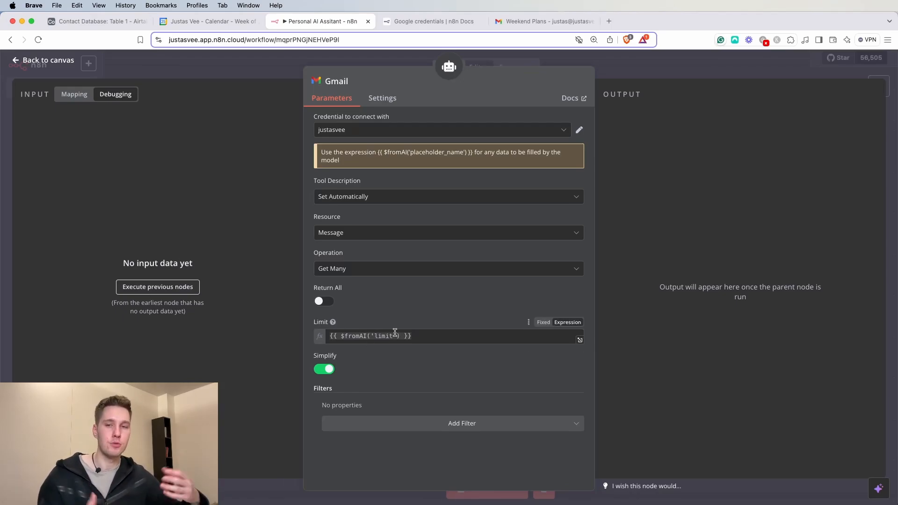
- Switch the Gmail tool description to Set Manually and paste a description for fetching messages by query
{"action": "left_click_drag", "start_coordinate": [406, 337], "coordinate": [368, 336]}
{"action": "left_click", "coordinate": [398, 315]}
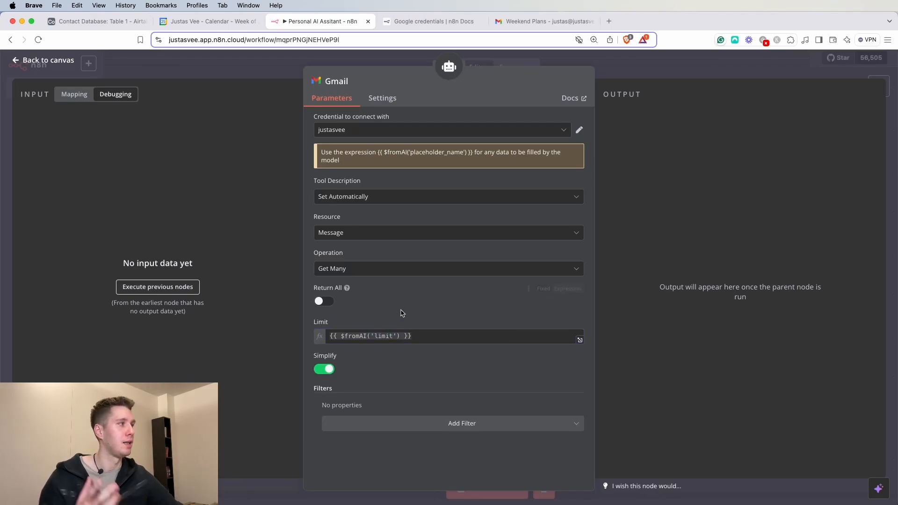
{"action": "left_click", "coordinate": [379, 202]}
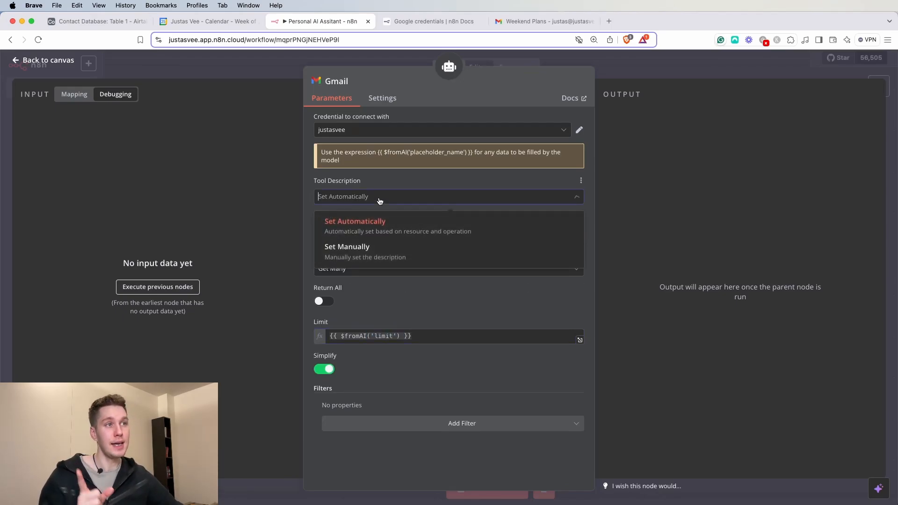
{"action": "left_click", "coordinate": [370, 253]}
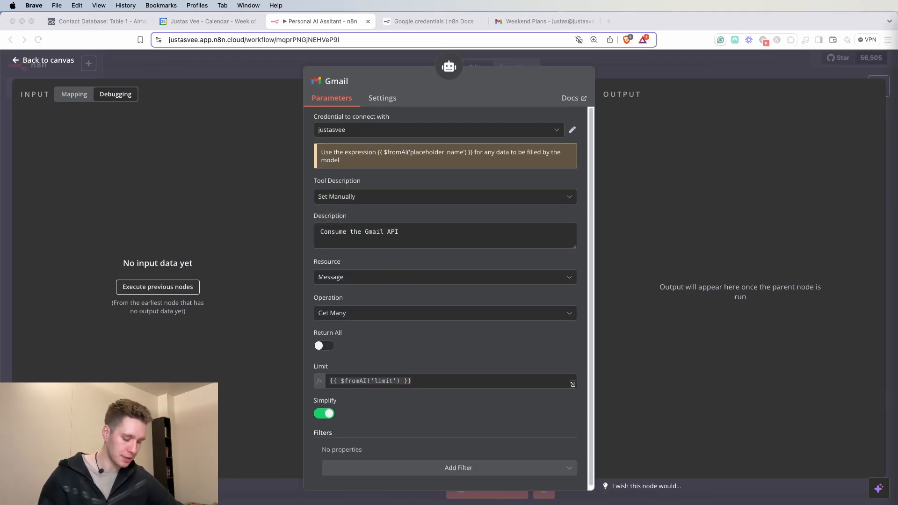
{"action": "left_click", "coordinate": [453, 238]}
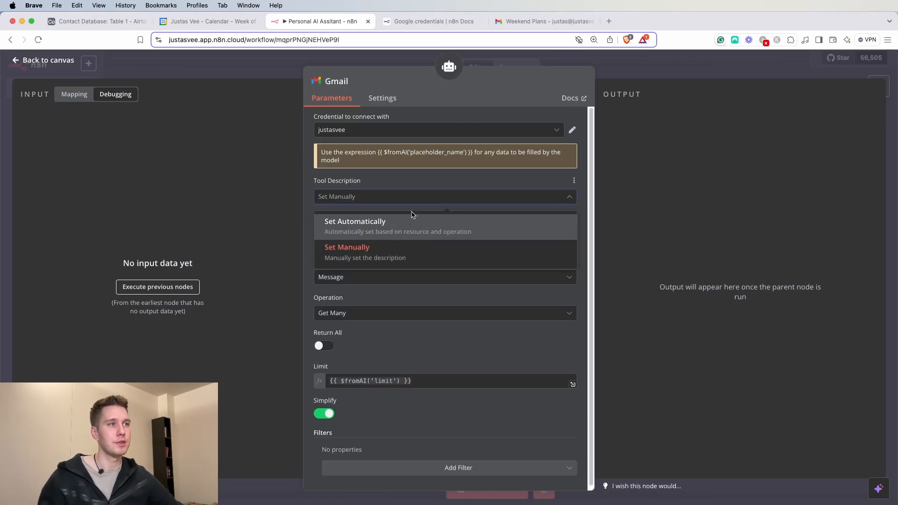
{"action": "left_click", "coordinate": [425, 181]}
{"action": "left_click_drag", "start_coordinate": [398, 232], "coordinate": [315, 223]}
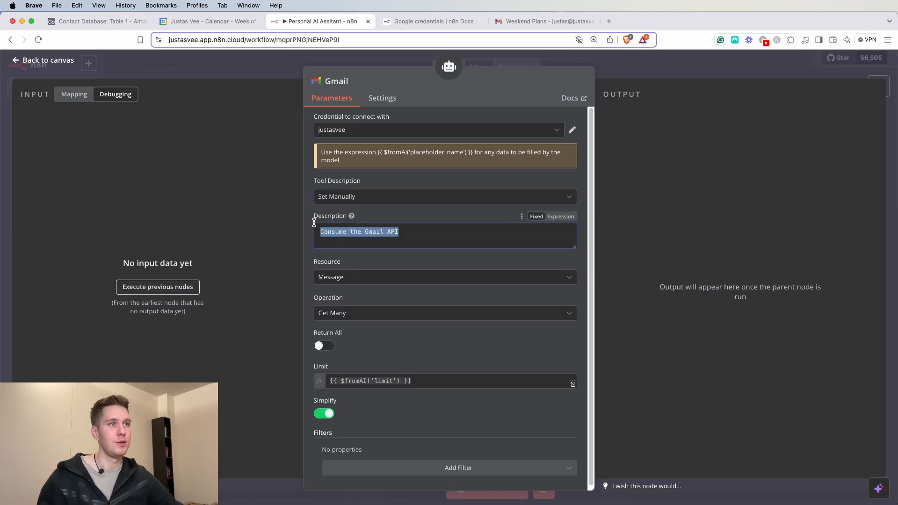
{"action": "type", "text": "Get Messages Gmail tool is used to get messages based on the query."}
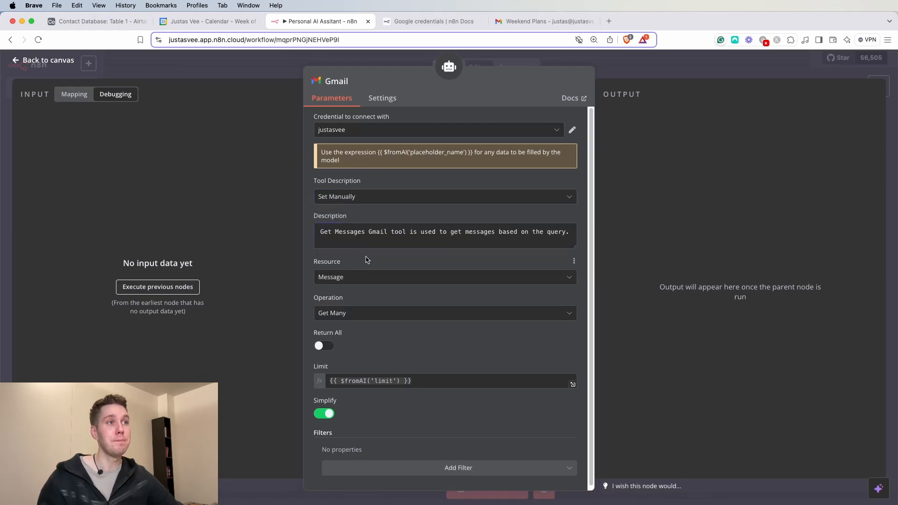
- Rename the Gmail node to 'Get Messages', using words copied from the description
{"action": "left_click_drag", "start_coordinate": [335, 232], "coordinate": [387, 232]}
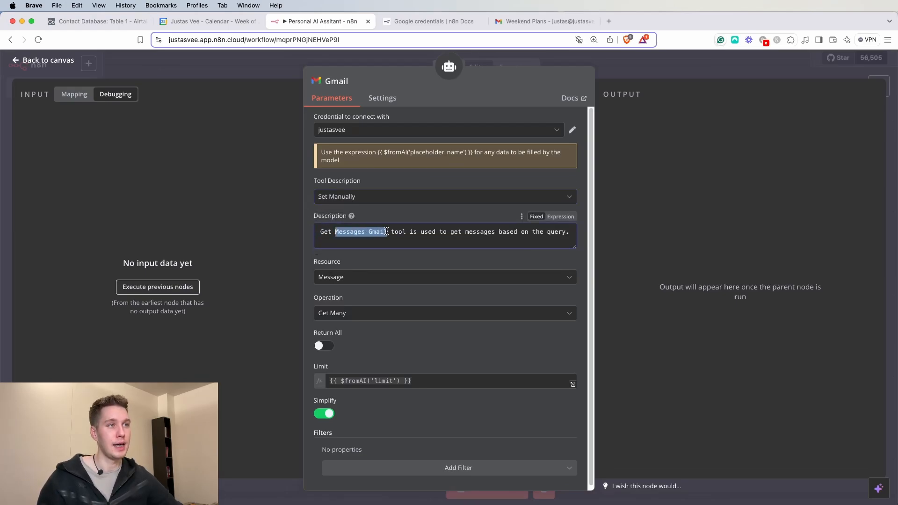
{"action": "key", "text": "super+c"}
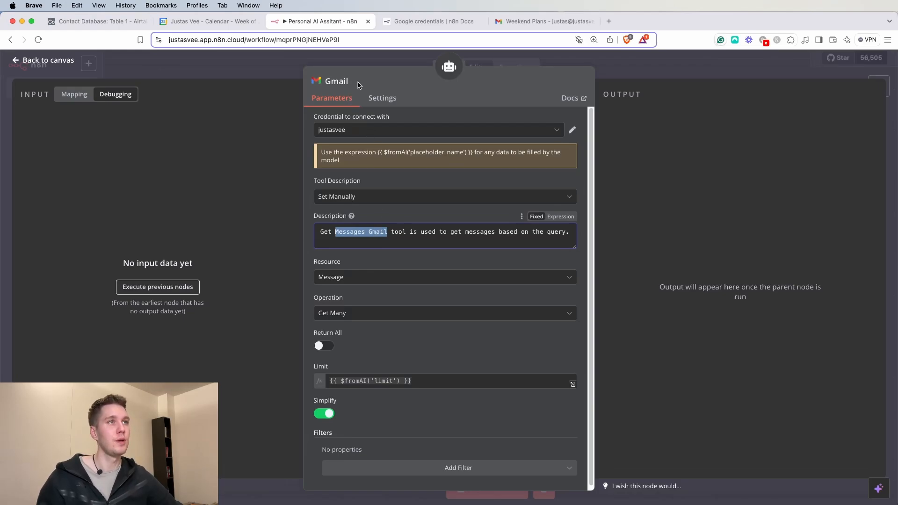
{"action": "left_click", "coordinate": [344, 81]}
{"action": "key", "text": "super+a"}
{"action": "key", "text": "super+v"}
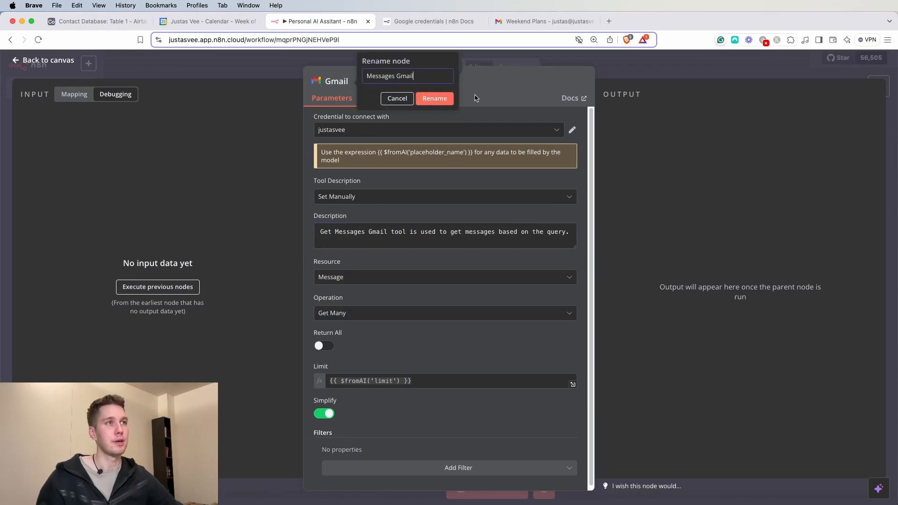
{"action": "left_click_drag", "start_coordinate": [320, 231], "coordinate": [366, 232]}
{"action": "key", "text": "super+c"}
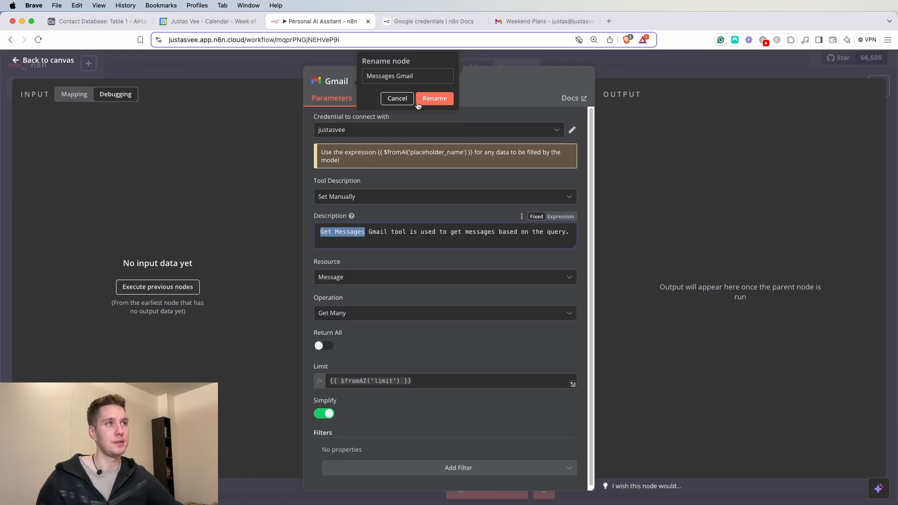
{"action": "left_click", "coordinate": [416, 77]}
{"action": "key", "text": "super+a"}
{"action": "key", "text": "super+v"}
{"action": "left_click", "coordinate": [435, 99]}
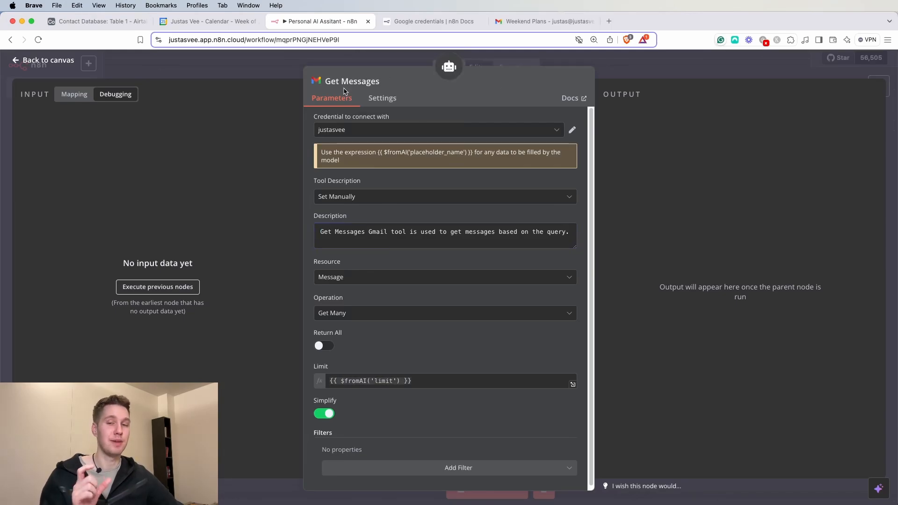
{"action": "scroll", "coordinate": [441, 203], "scroll_direction": "down", "scroll_amount": 1}
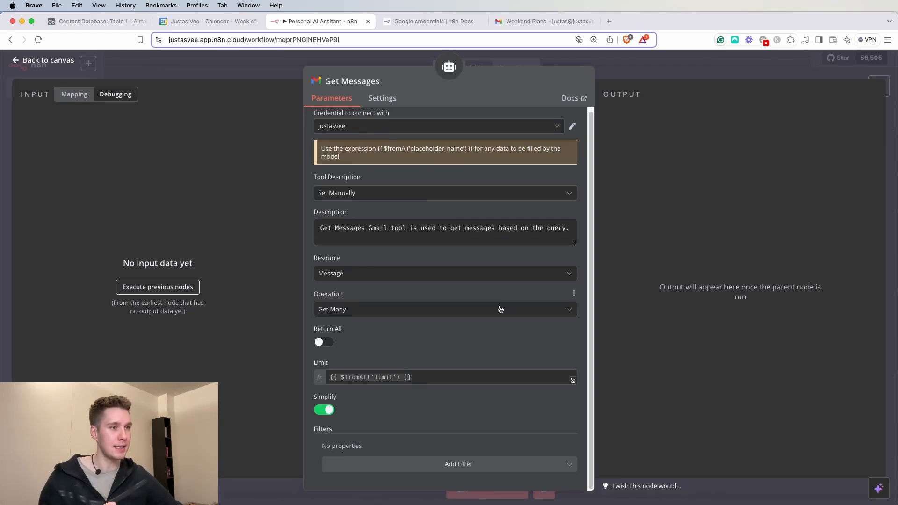
- Add a Sender filter set to the expression {{ $fromAI('senderName') }}
{"action": "left_click", "coordinate": [453, 469]}
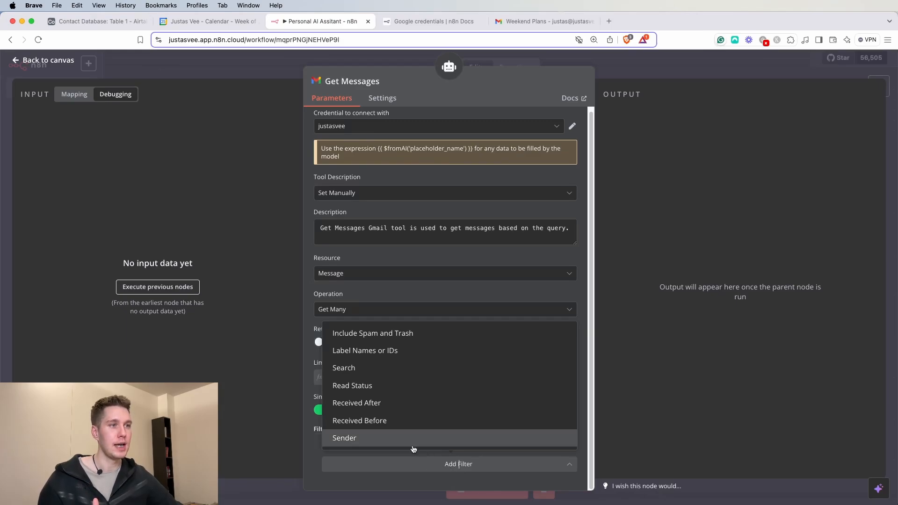
{"action": "left_click", "coordinate": [374, 443]}
{"action": "scroll", "coordinate": [372, 438], "scroll_direction": "down", "scroll_amount": 1}
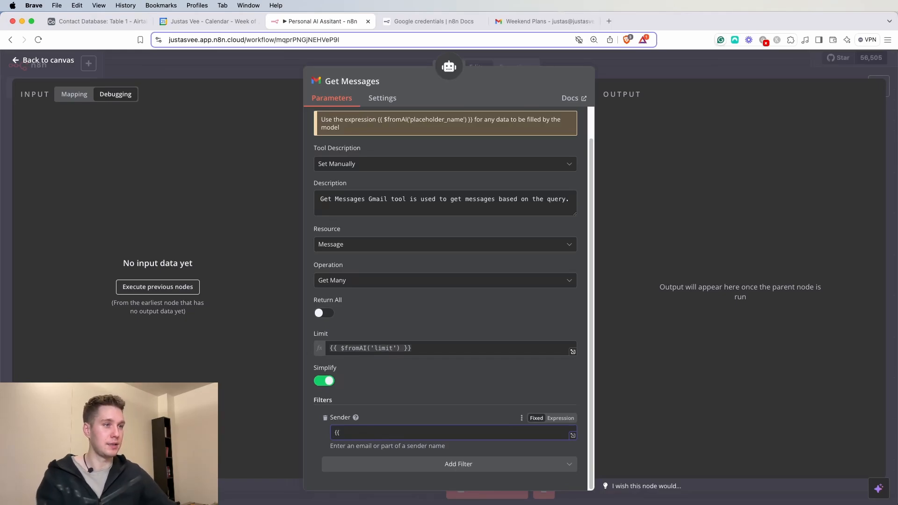
{"action": "left_click", "coordinate": [560, 418]}
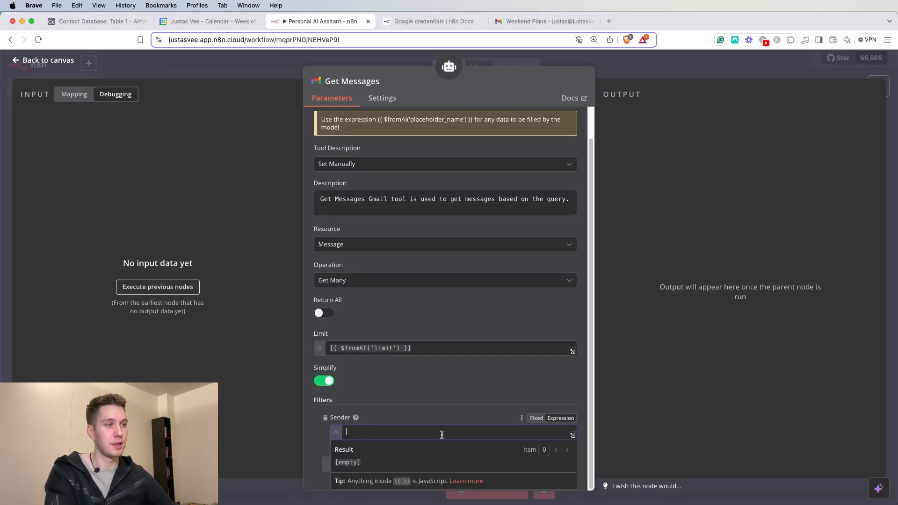
{"action": "type", "text": "{{ "}
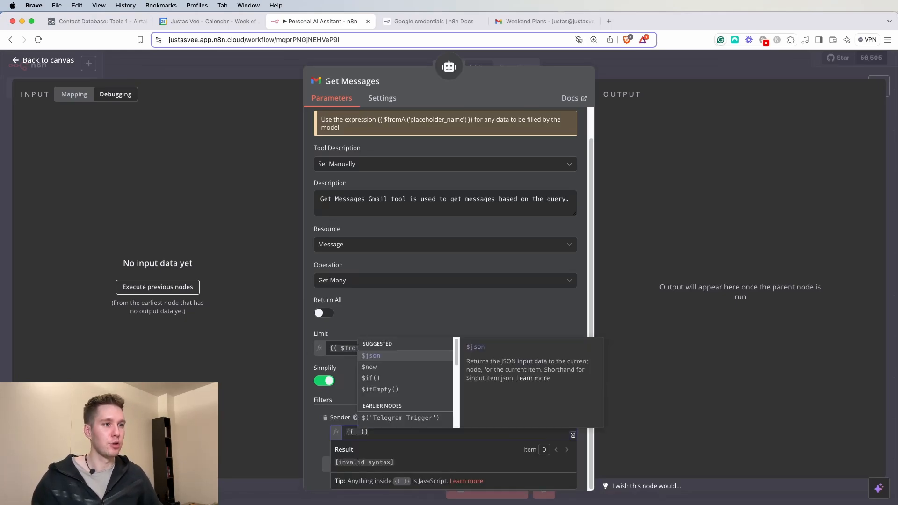
{"action": "type", "text": "$fromAI("}
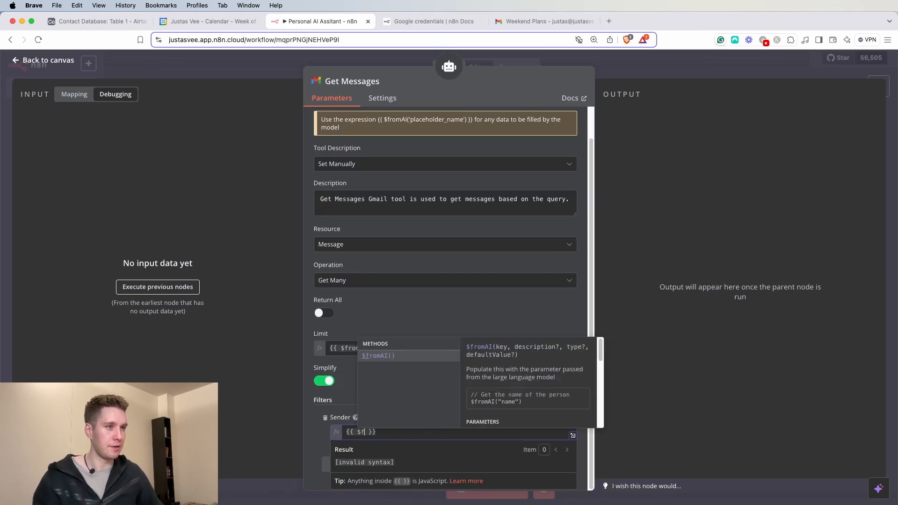
{"action": "type", "text": "'"}
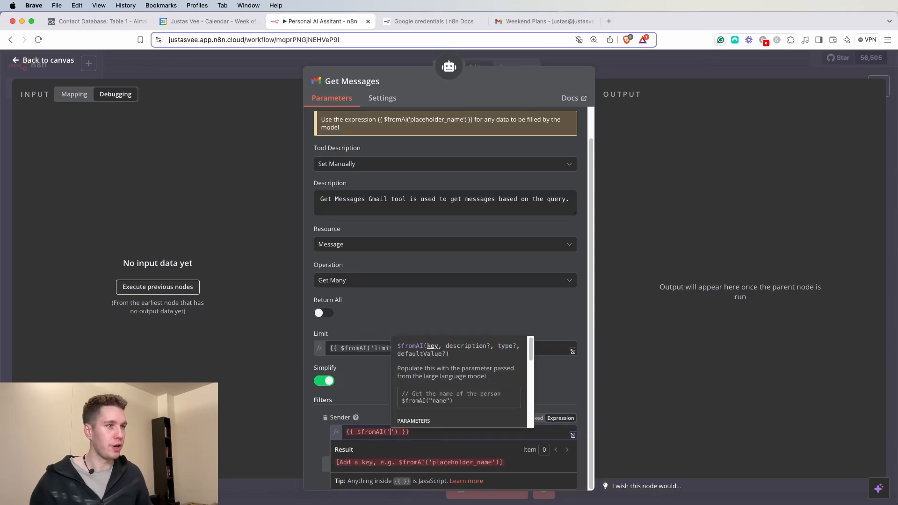
{"action": "type", "text": "senderName"}
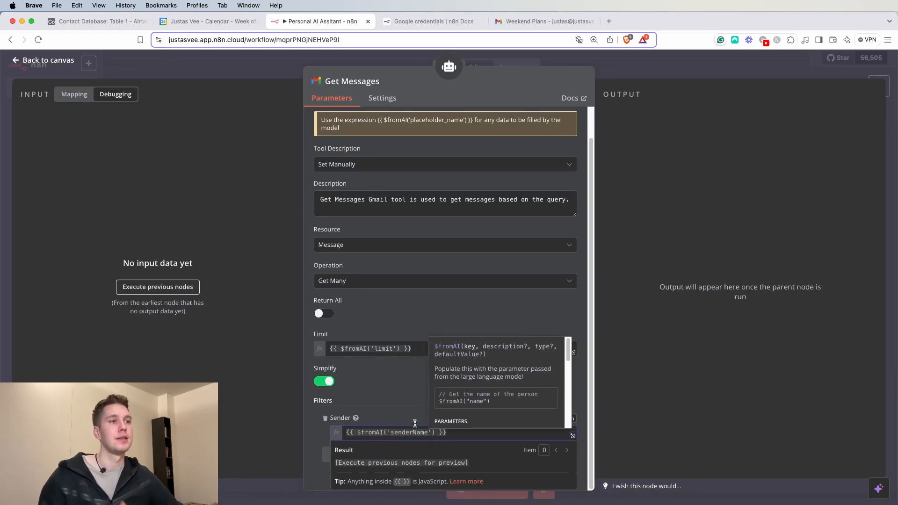
{"action": "left_click", "coordinate": [408, 405]}
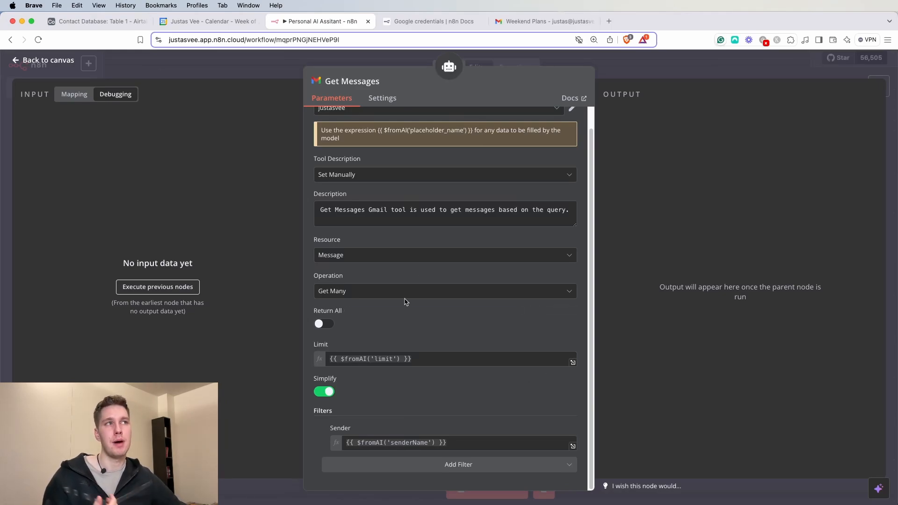
- Place Get Messages beside Send Emails, skim the Gmail inbox, then return to the n8n workflow
{"action": "left_click", "coordinate": [643, 63]}
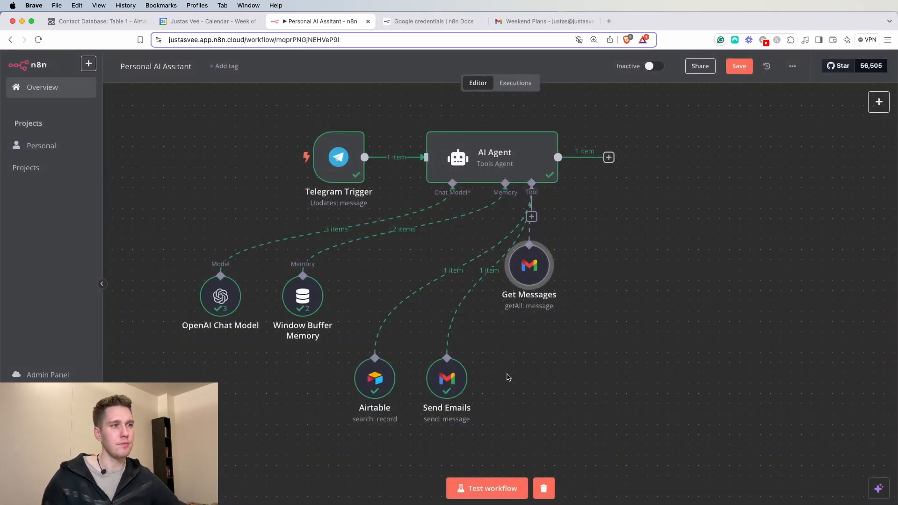
{"action": "left_click_drag", "start_coordinate": [533, 365], "coordinate": [513, 387]}
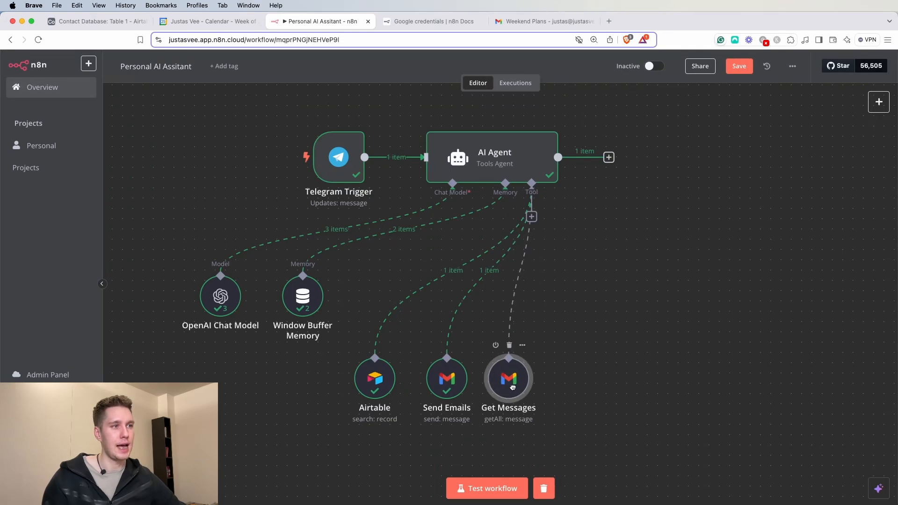
{"action": "left_click", "coordinate": [521, 25]}
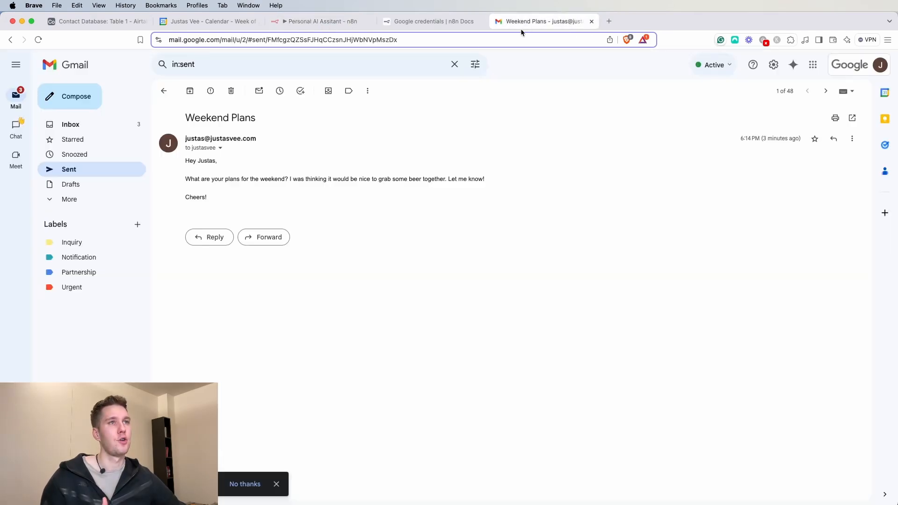
{"action": "left_click", "coordinate": [87, 129]}
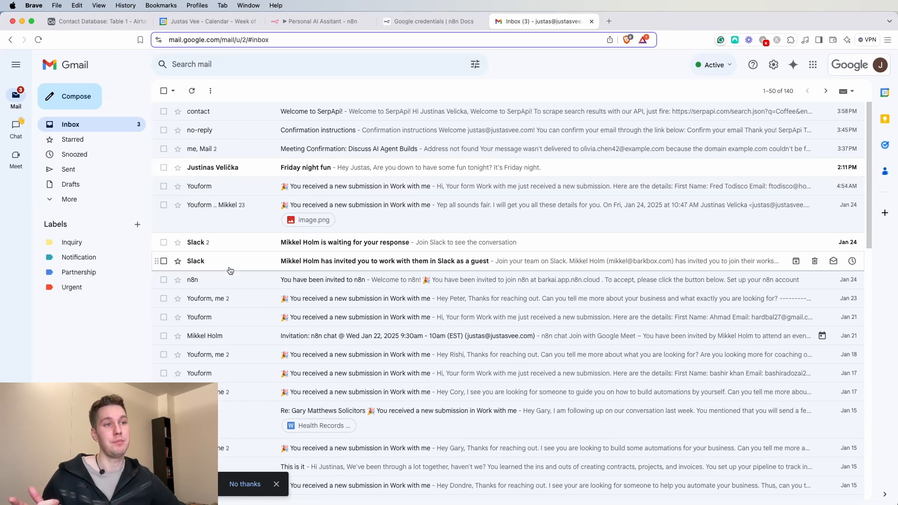
{"action": "scroll", "coordinate": [230, 262], "scroll_direction": "down", "scroll_amount": 4}
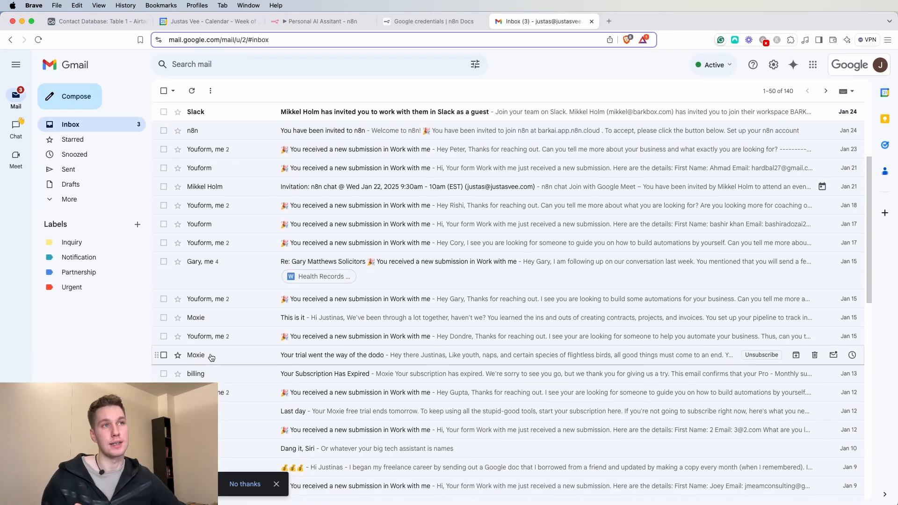
{"action": "scroll", "coordinate": [211, 358], "scroll_direction": "up", "scroll_amount": 4}
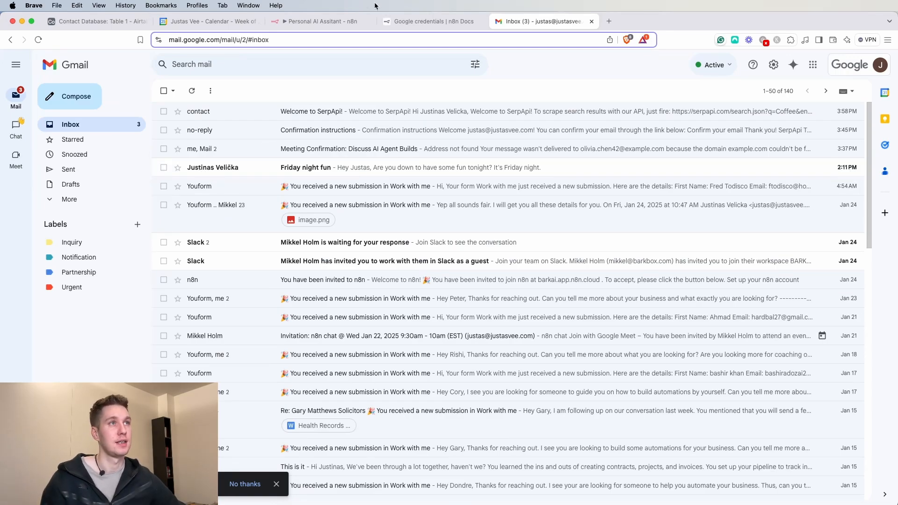
{"action": "left_click", "coordinate": [323, 24]}
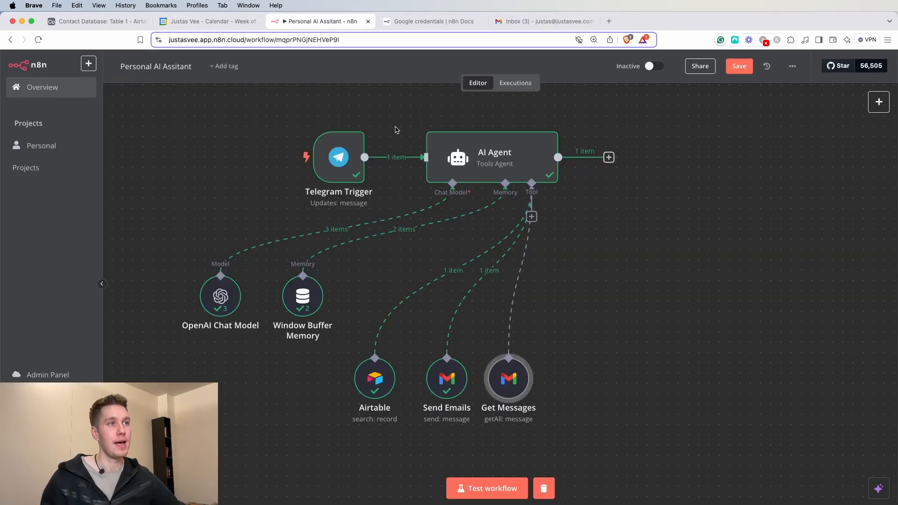
- Ask the Telegram bot for a summary of the latest emails from Moxie and start the workflow test
{"action": "key", "text": "super+Tab"}
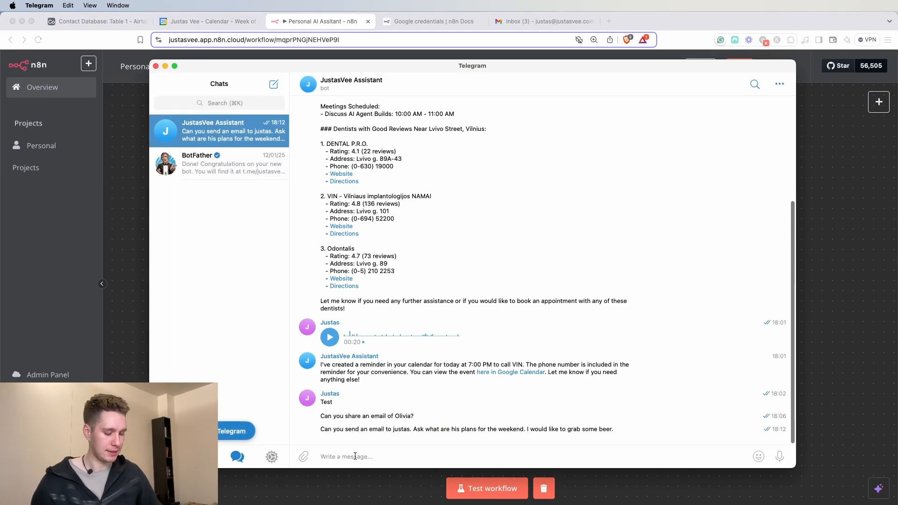
{"action": "type", "text": "Can you give me a summary from th"}
{"action": "key", "text": "BackSpace"}
{"action": "key", "text": "BackSpace"}
{"action": "key", "text": "BackSpace"}
{"action": "key", "text": "BackSpace"}
{"action": "key", "text": "BackSpace"}
{"action": "key", "text": "BackSpace"}
{"action": "key", "text": "BackSpace"}
{"action": "type", "text": "he latest emails from Mox"}
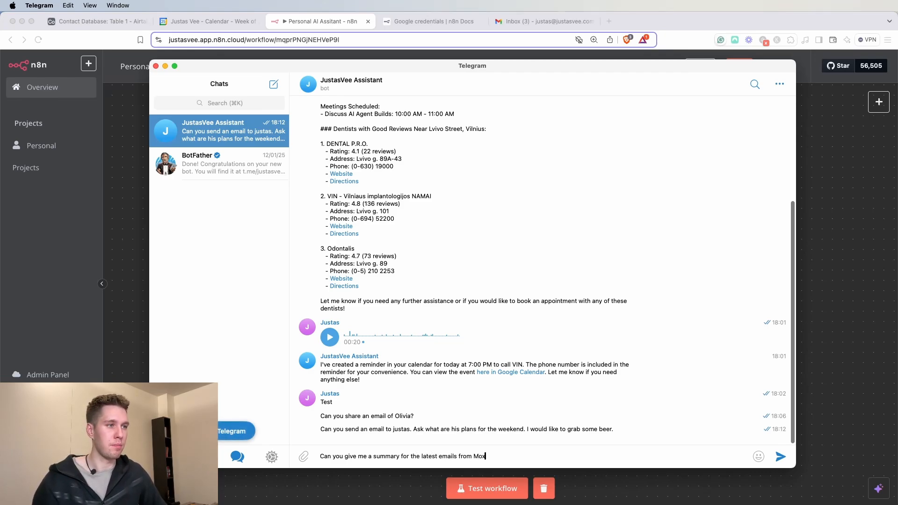
{"action": "type", "text": "ie?"}
{"action": "key", "text": "Return"}
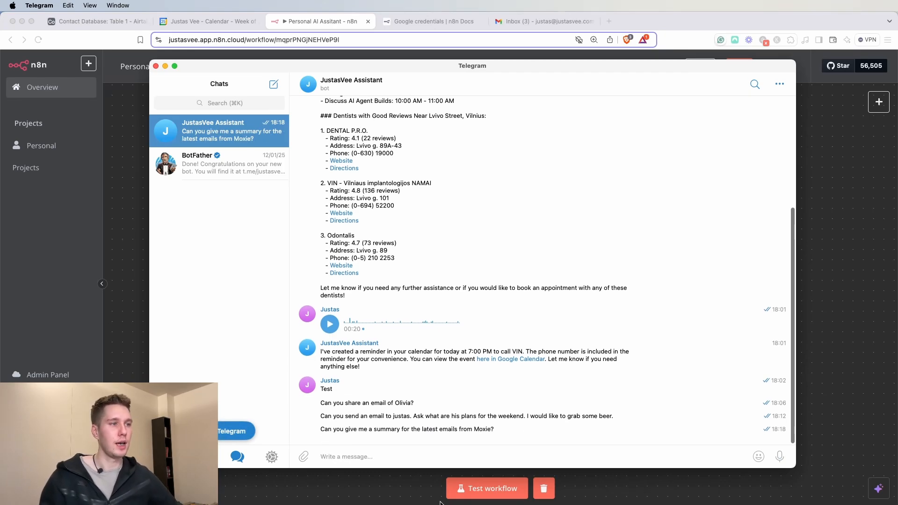
{"action": "left_click", "coordinate": [504, 488]}
{"action": "left_click", "coordinate": [503, 487]}
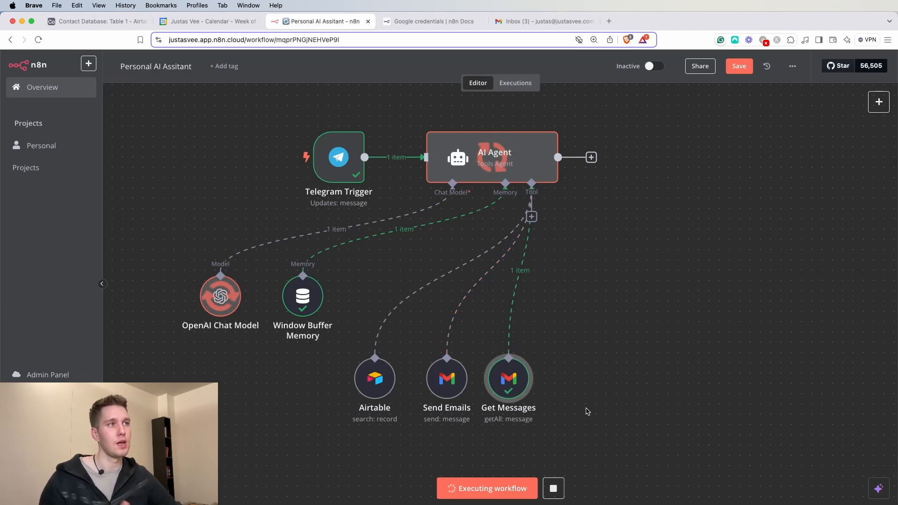
- Review the AI Agent's output summarizing the Moxie emails, including the free trial and downgrade notes
{"action": "double_click", "coordinate": [514, 176]}
{"action": "left_click_drag", "start_coordinate": [625, 158], "coordinate": [772, 158]}
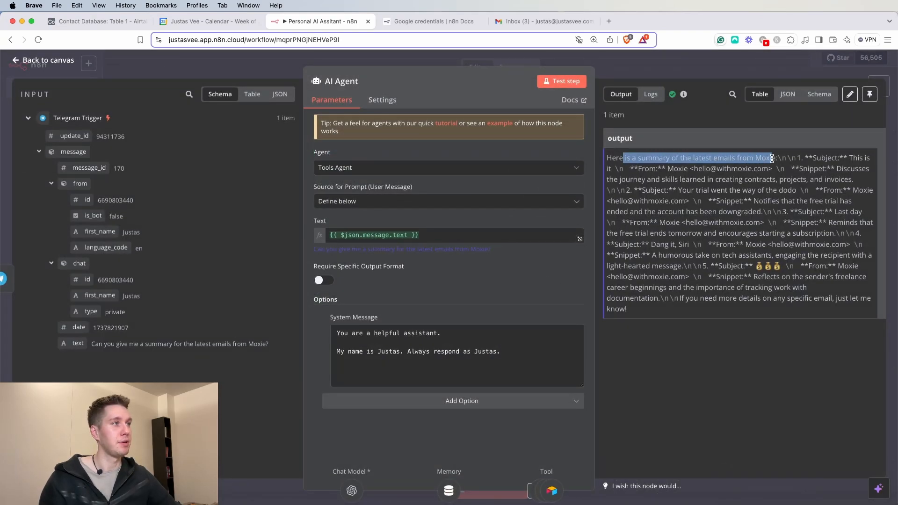
{"action": "left_click", "coordinate": [828, 155]}
{"action": "left_click_drag", "start_coordinate": [827, 159], "coordinate": [847, 160]}
{"action": "left_click", "coordinate": [759, 190]}
{"action": "left_click_drag", "start_coordinate": [668, 166], "coordinate": [717, 170]}
{"action": "left_click", "coordinate": [813, 180]}
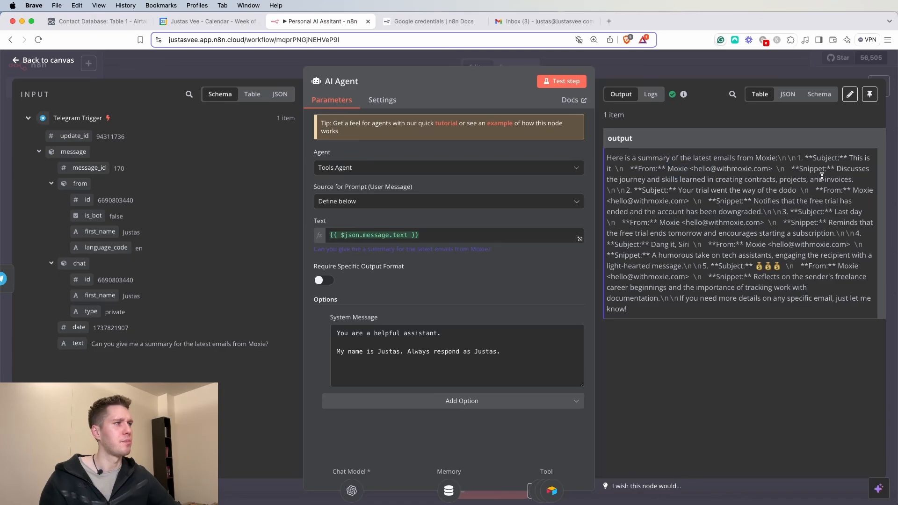
{"action": "left_click_drag", "start_coordinate": [634, 180], "coordinate": [849, 182]}
{"action": "left_click", "coordinate": [815, 186]}
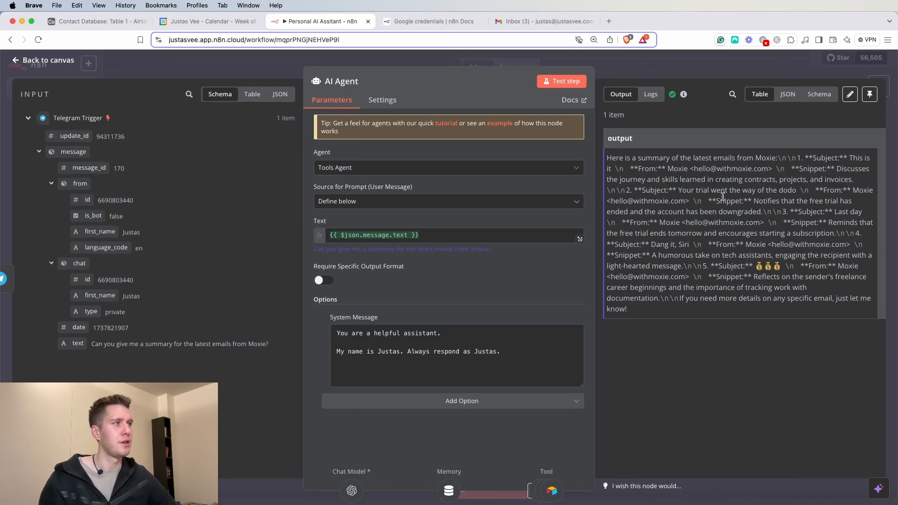
{"action": "left_click_drag", "start_coordinate": [758, 201], "coordinate": [849, 201]}
{"action": "left_click_drag", "start_coordinate": [631, 212], "coordinate": [748, 213]}
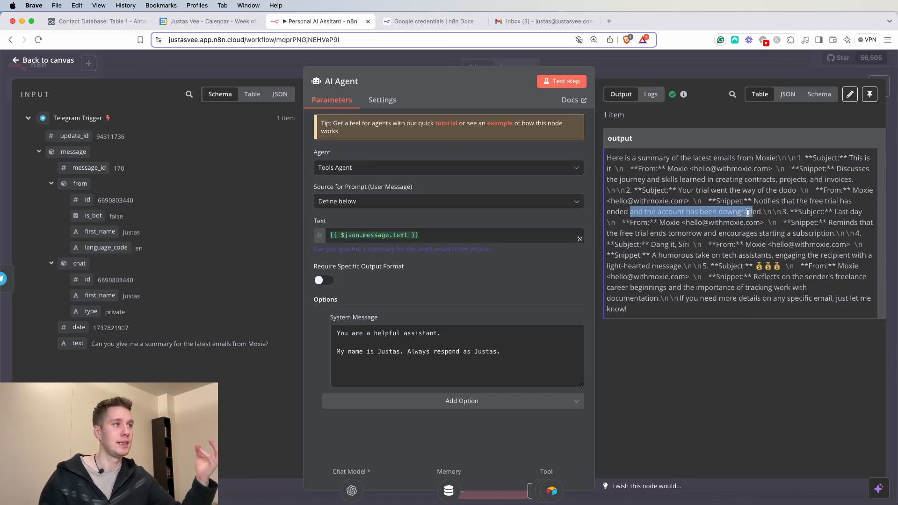
{"action": "left_click_drag", "start_coordinate": [725, 266], "coordinate": [605, 160]}
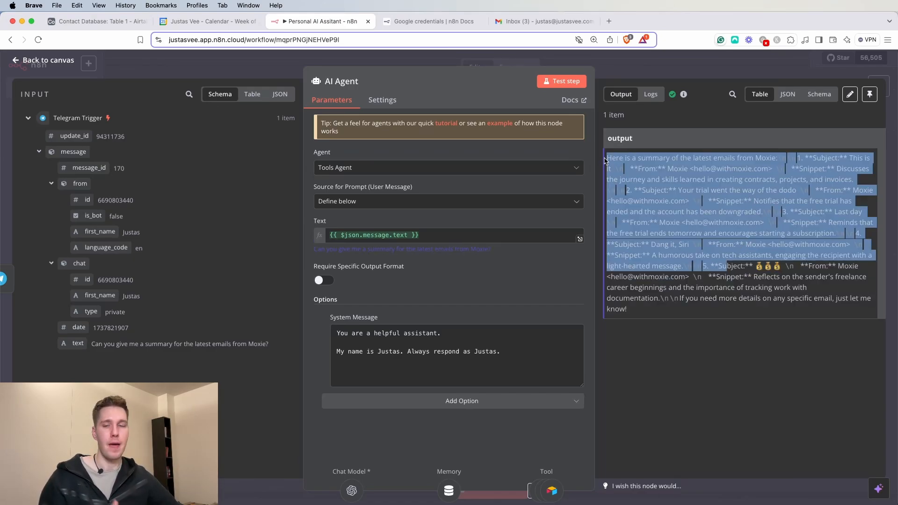
{"action": "left_click", "coordinate": [654, 71]}
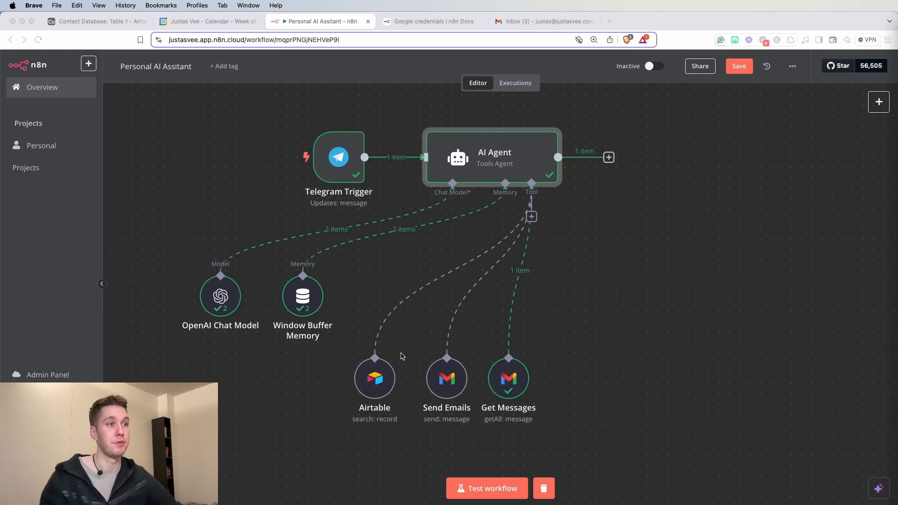
- Shift the Airtable, Send Emails and Get Messages nodes to the left
{"action": "left_click_drag", "start_coordinate": [375, 377], "coordinate": [365, 376]}
{"action": "left_click_drag", "start_coordinate": [447, 378], "coordinate": [416, 379]}
{"action": "left_click_drag", "start_coordinate": [525, 390], "coordinate": [494, 390]}
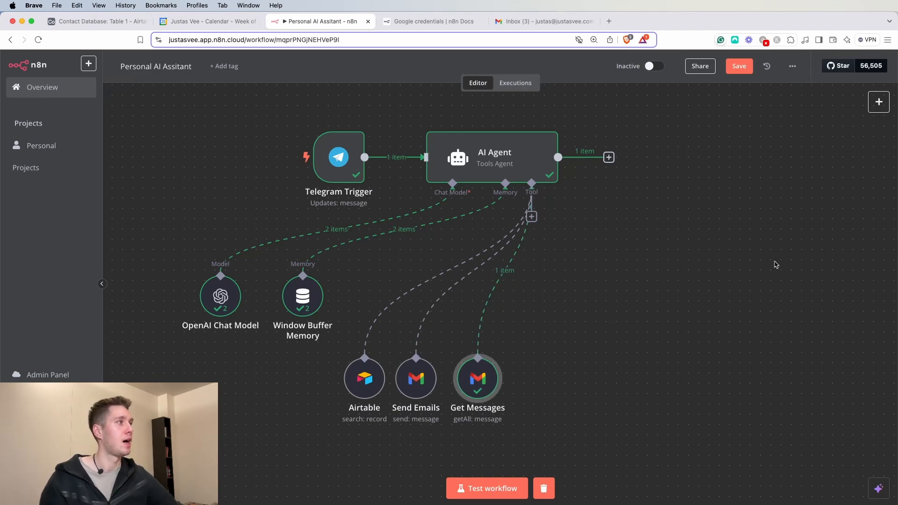
- Add a Google Calendar Tool to the AI Agent
{"action": "left_click", "coordinate": [533, 219]}
{"action": "left_click", "coordinate": [535, 223]}
{"action": "type", "text": "googl"}
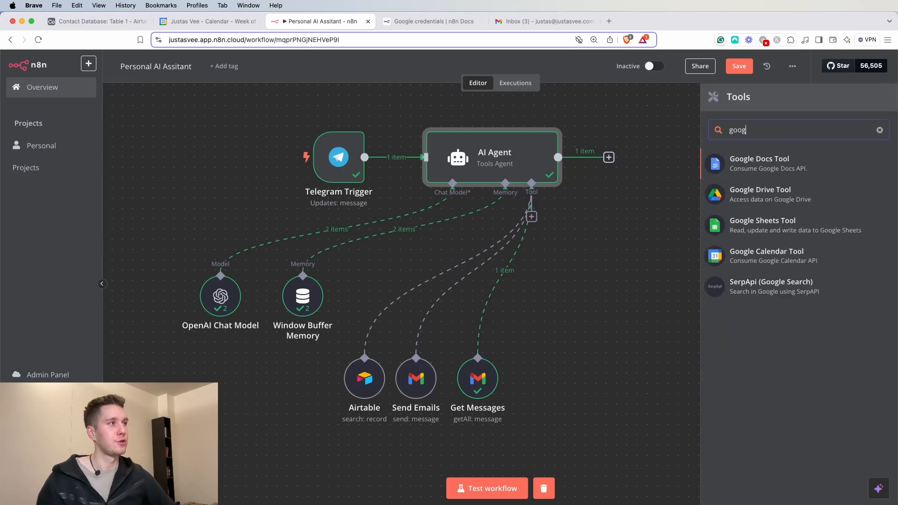
{"action": "left_click", "coordinate": [781, 266]}
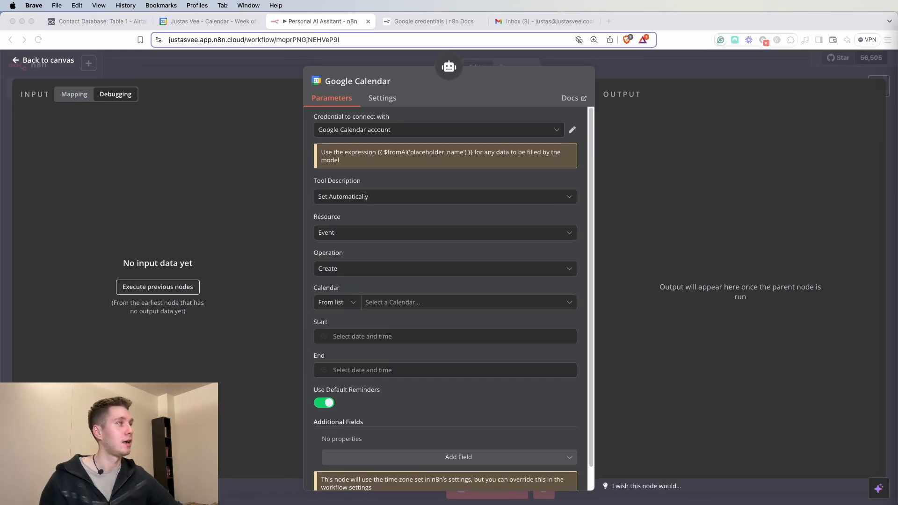
- Rename the calendar node to 'Event no-attendees'
{"action": "key", "text": "super+c"}
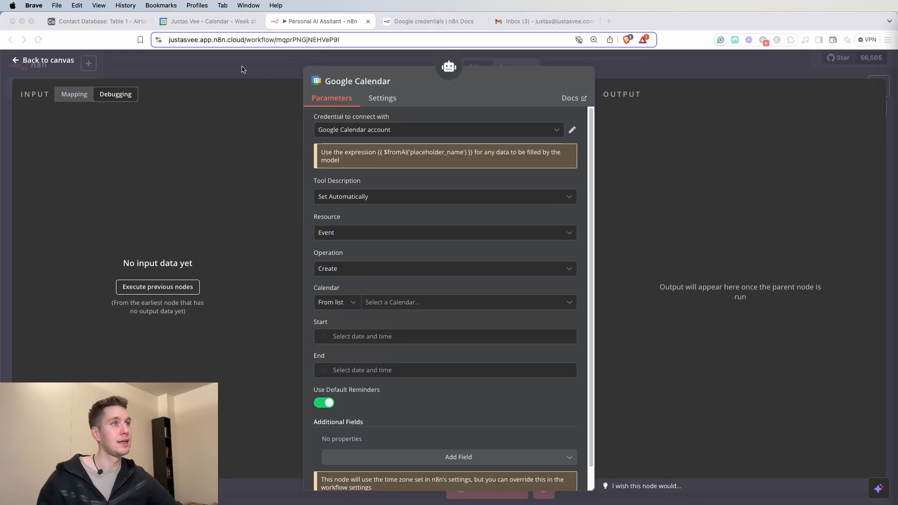
{"action": "left_click", "coordinate": [372, 75]}
{"action": "left_click", "coordinate": [395, 81]}
{"action": "triple_click", "coordinate": [452, 77]}
{"action": "key", "text": "super+v"}
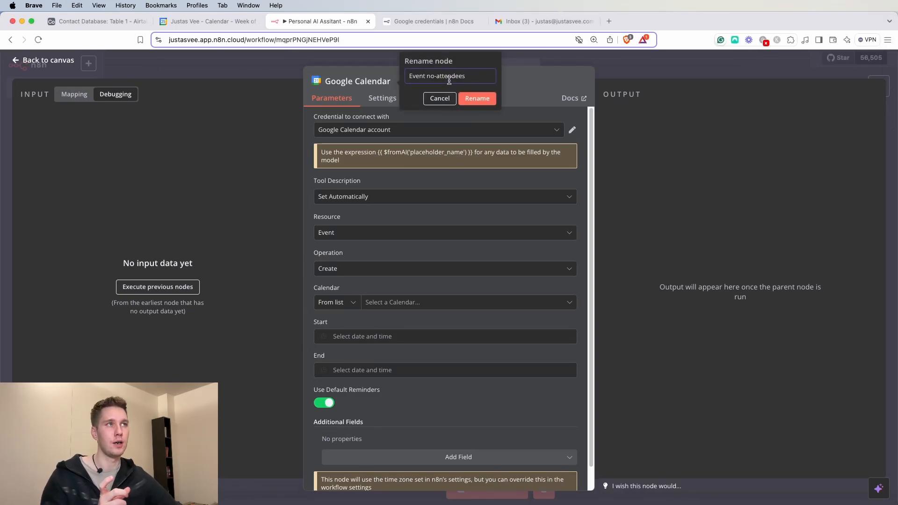
{"action": "left_click", "coordinate": [478, 98]}
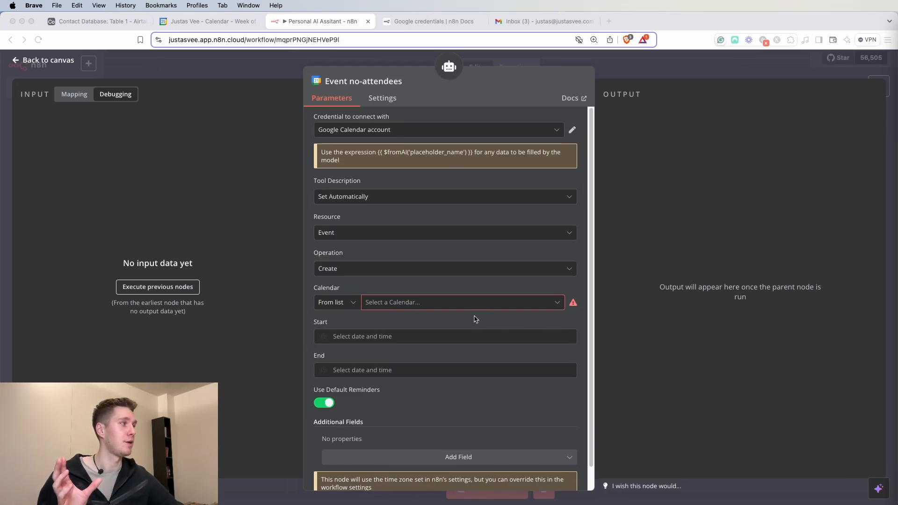
- Select the user's own calendar in the Calendar dropdown
{"action": "left_click", "coordinate": [403, 303]}
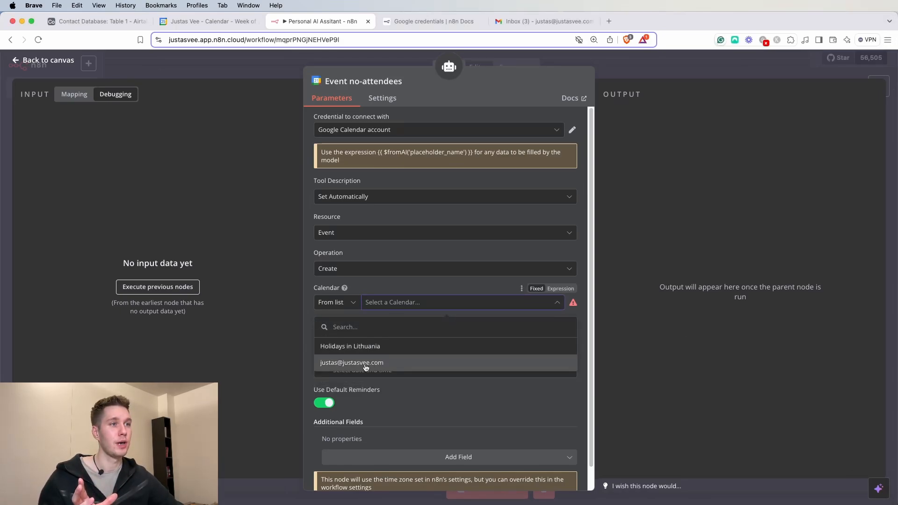
{"action": "left_click", "coordinate": [366, 365]}
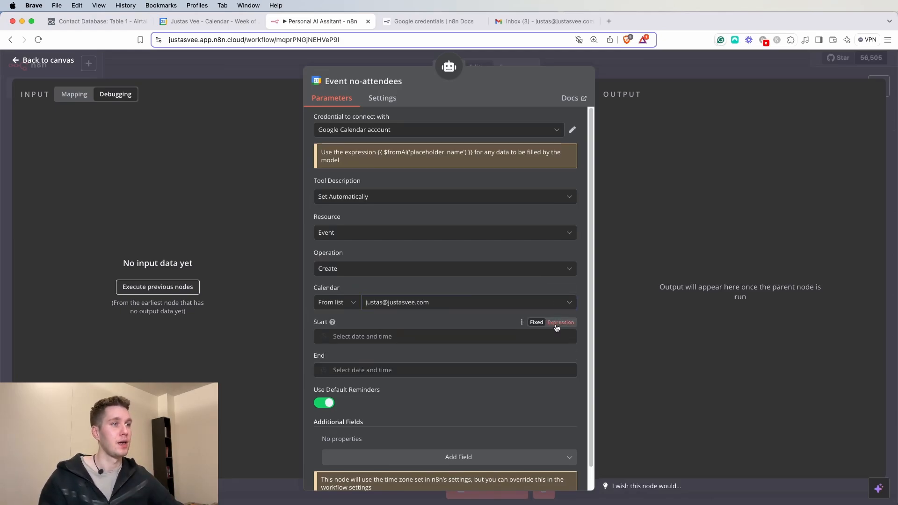
{"action": "scroll", "coordinate": [407, 323], "scroll_direction": "down", "scroll_amount": 1}
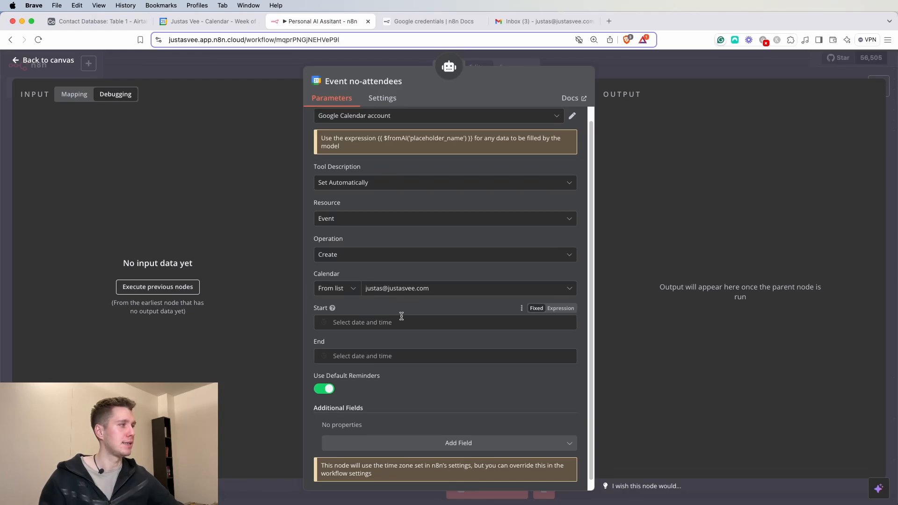
{"action": "scroll", "coordinate": [400, 318], "scroll_direction": "down", "scroll_amount": 1}
- Set the event Start to the expression {{ $fromAI('startTime') }}
{"action": "left_click", "coordinate": [398, 316]}
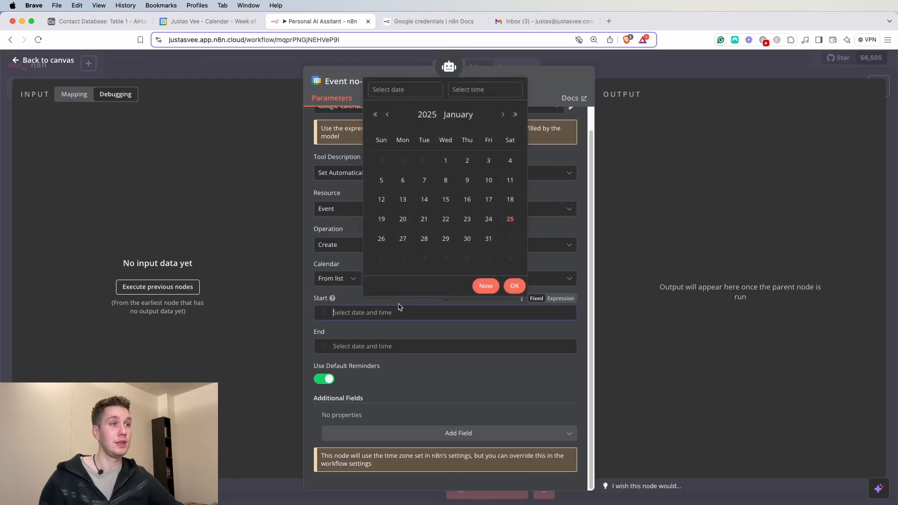
{"action": "left_click", "coordinate": [348, 302]}
{"action": "left_click", "coordinate": [560, 298]}
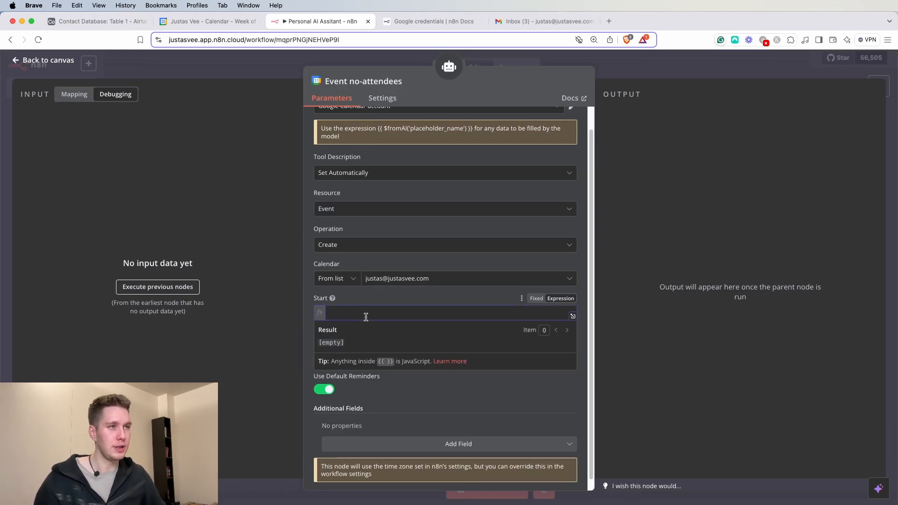
{"action": "left_click", "coordinate": [340, 312]}
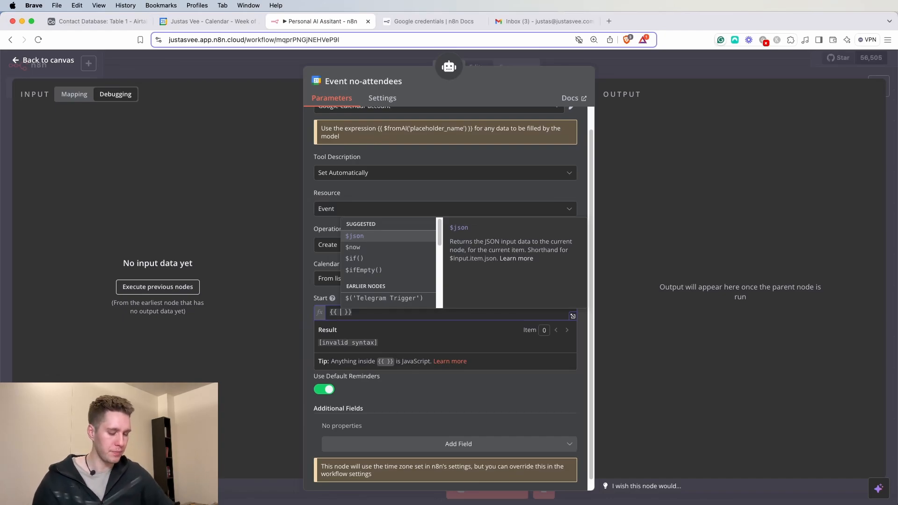
{"action": "type", "text": "$fromAI("}
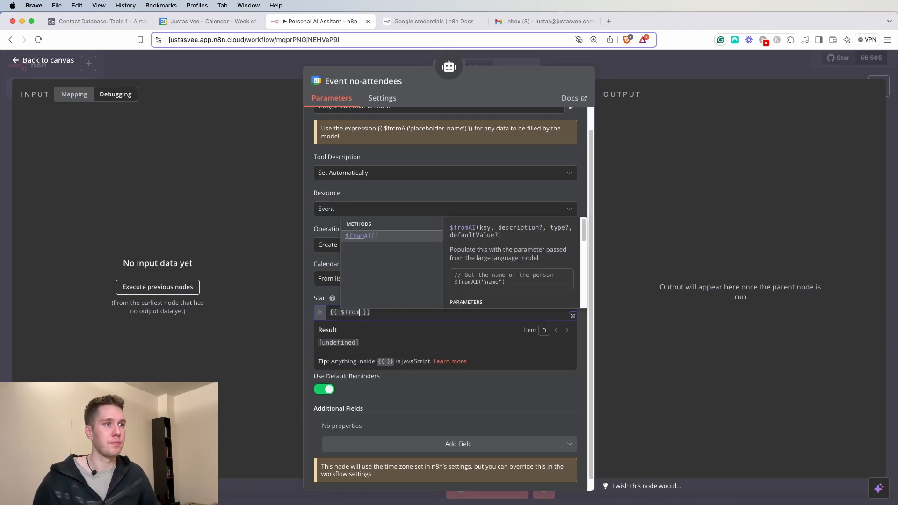
{"action": "type", "text": "'star"}
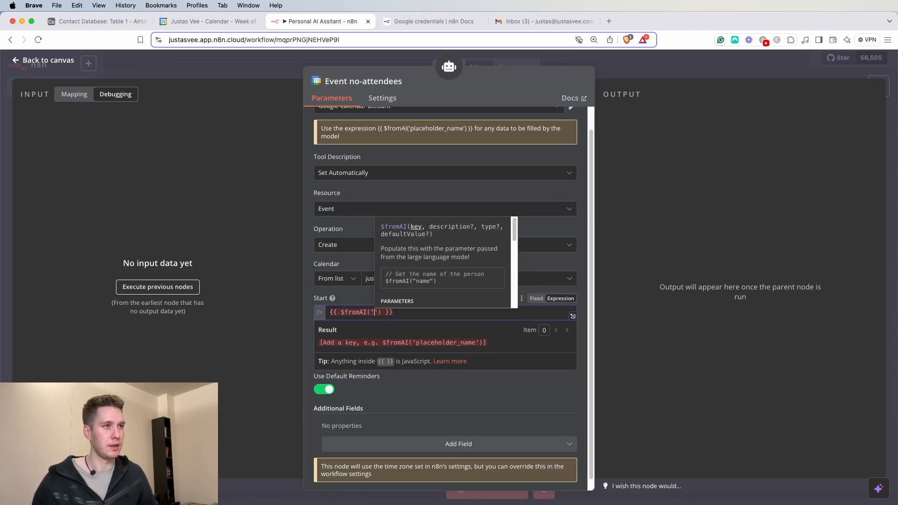
{"action": "type", "text": "tTinem"}
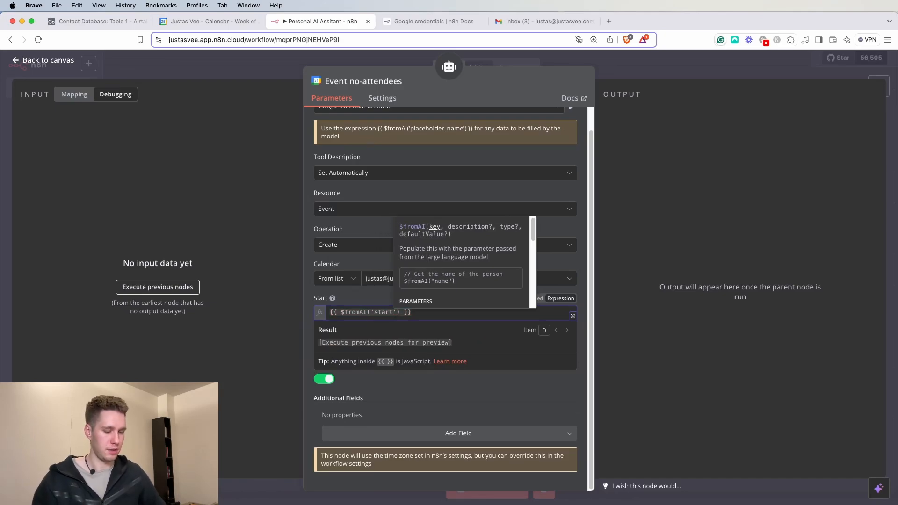
{"action": "key", "text": "BackSpace"}
{"action": "key", "text": "BackSpace"}
{"action": "key", "text": "BackSpace"}
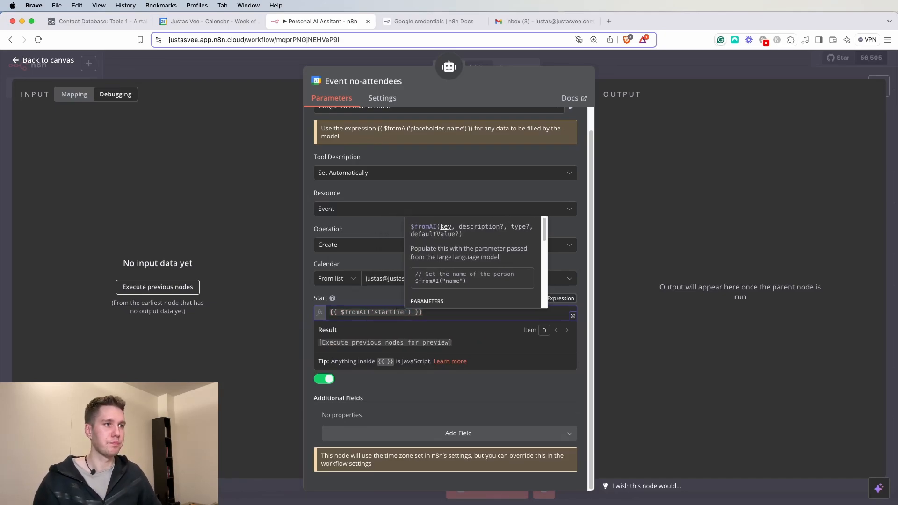
{"action": "type", "text": "me"}
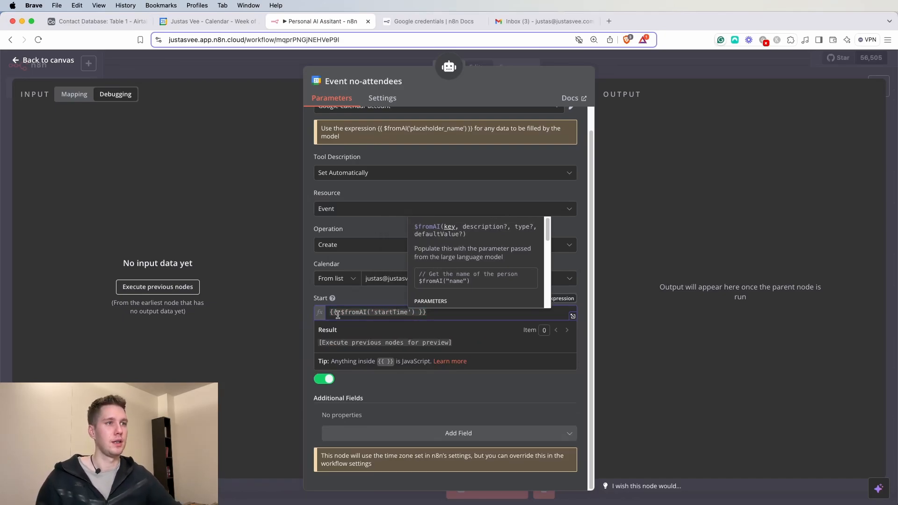
{"action": "left_click", "coordinate": [353, 301]}
- Set the event End to the expression {{ $fromAI('endTime') }}
{"action": "left_click", "coordinate": [518, 346]}
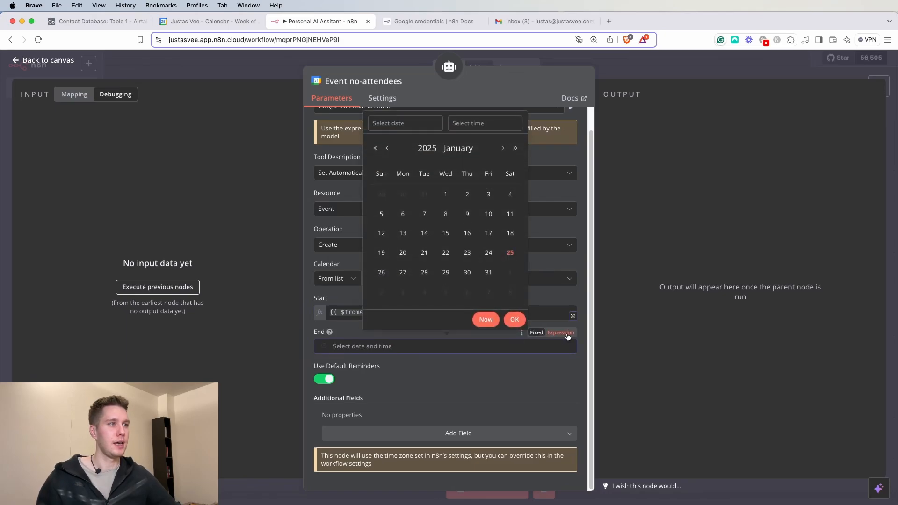
{"action": "left_click", "coordinate": [561, 333]}
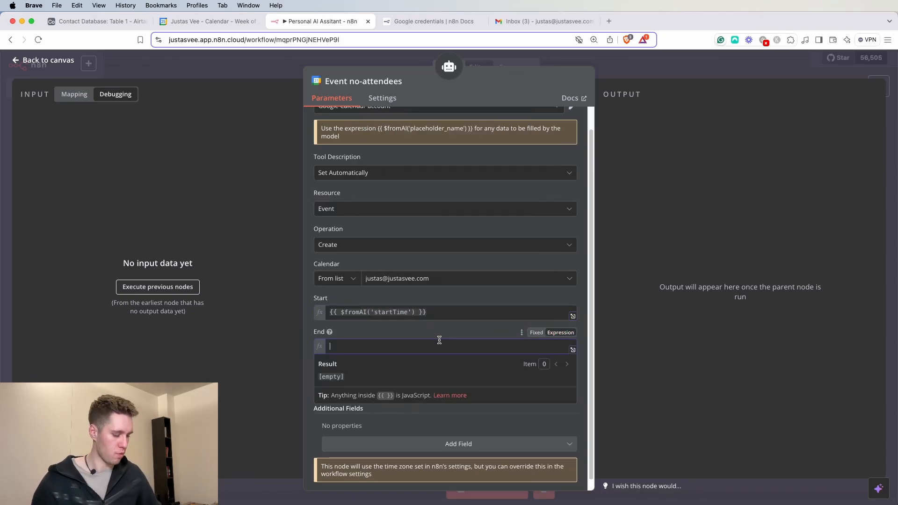
{"action": "type", "text": "{ "}
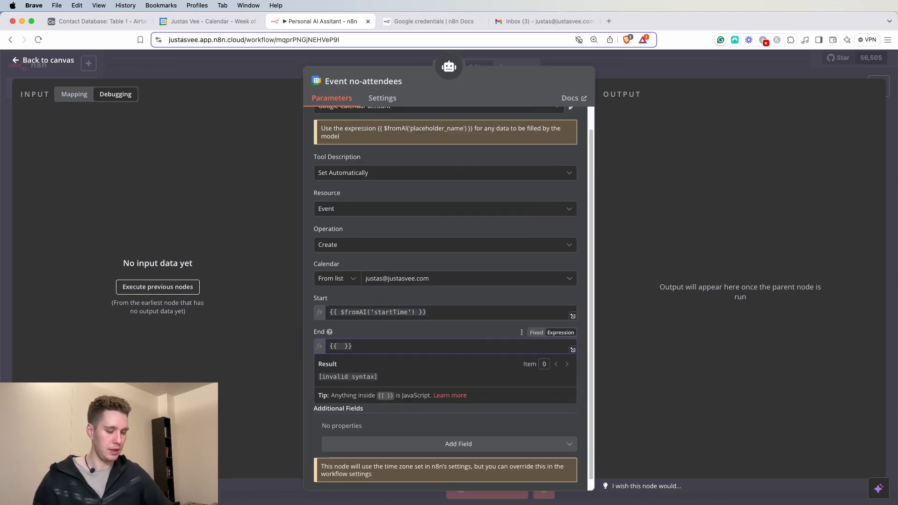
{"action": "type", "text": "$fromAI()"}
{"action": "key", "text": "Return"}
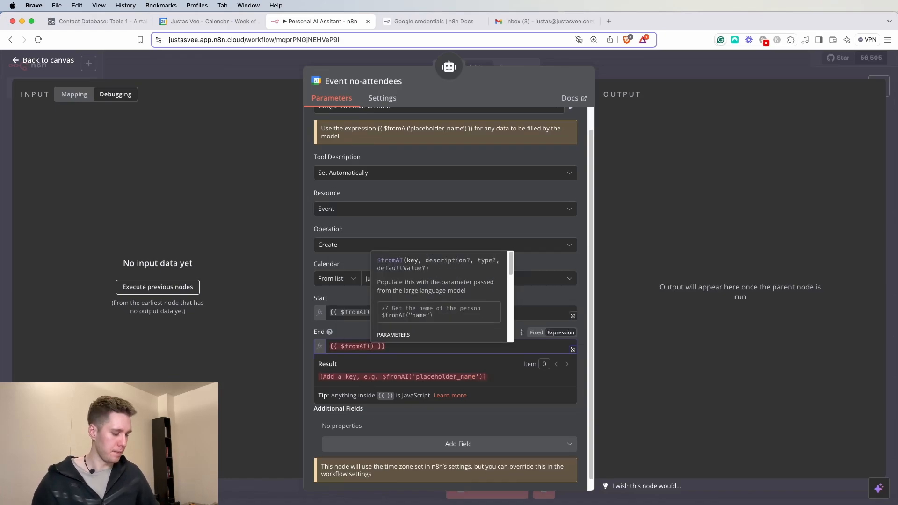
{"action": "type", "text": "'e"}
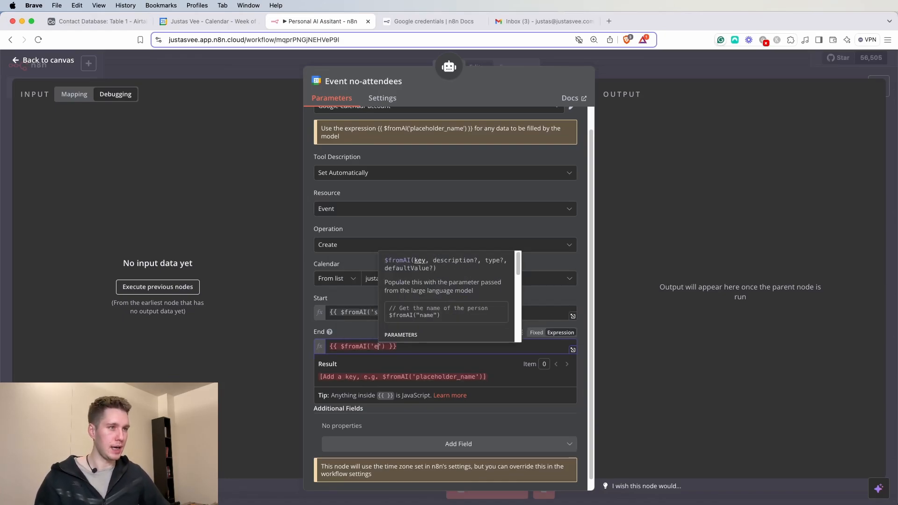
{"action": "type", "text": "ndTime"}
{"action": "left_click", "coordinate": [370, 336]}
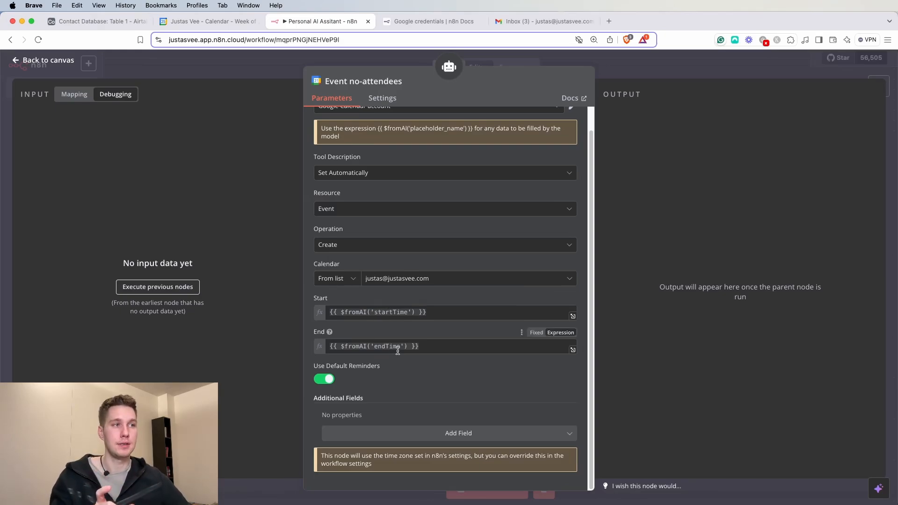
{"action": "left_click_drag", "start_coordinate": [426, 348], "coordinate": [321, 345]}
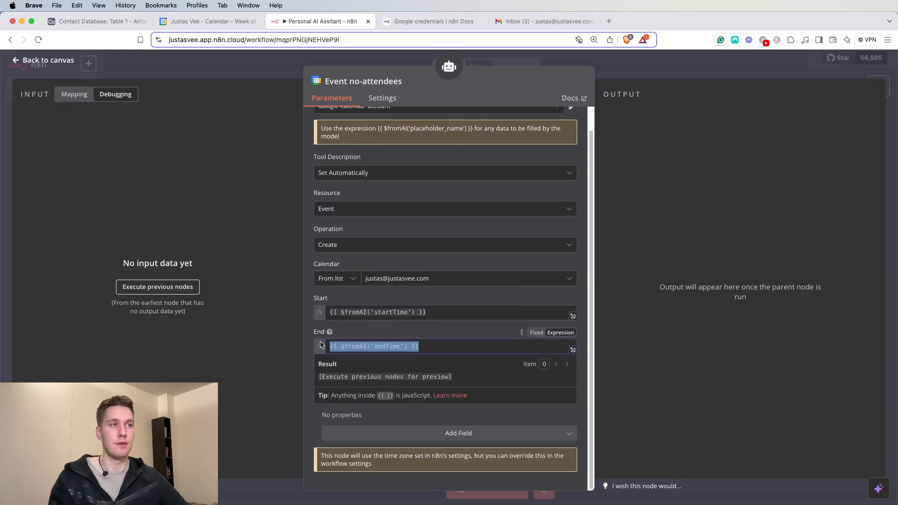
{"action": "left_click", "coordinate": [425, 298]}
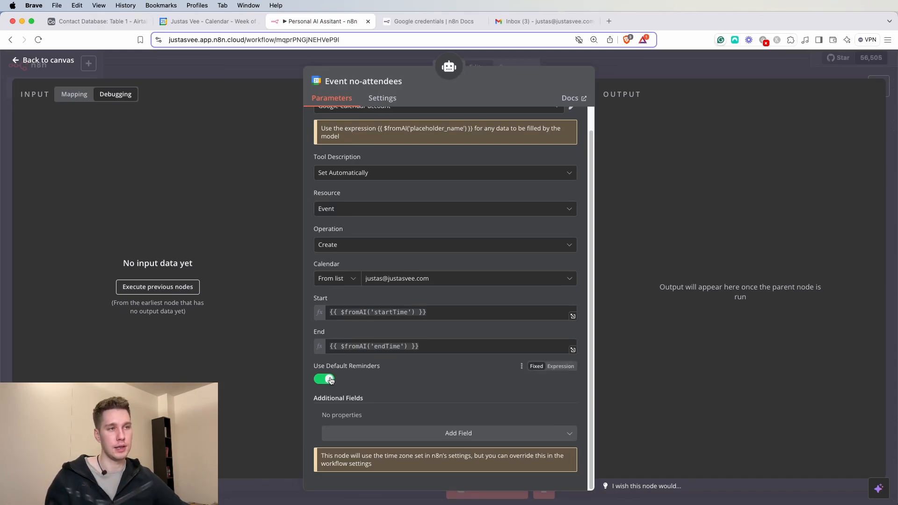
- Add a Summary field to the event options, discarding a briefly added Visibility option
{"action": "left_click", "coordinate": [449, 430]}
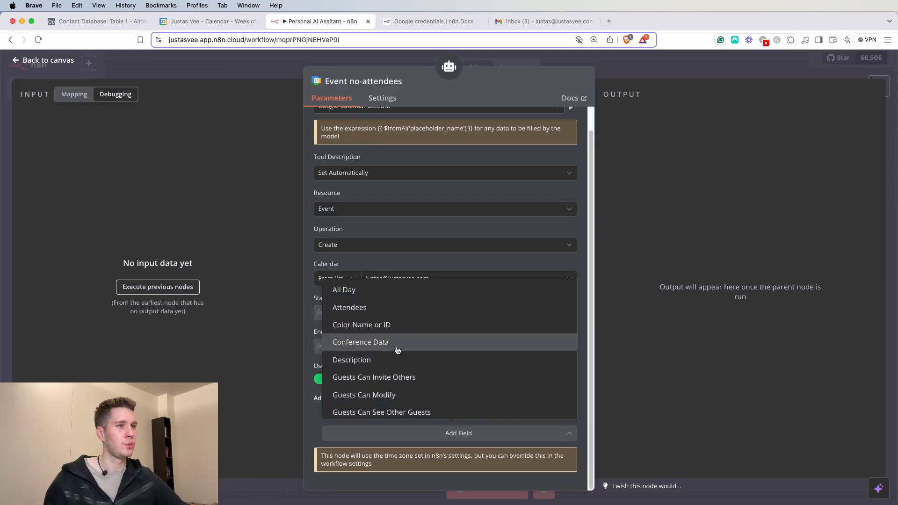
{"action": "scroll", "coordinate": [397, 353], "scroll_direction": "down", "scroll_amount": 5}
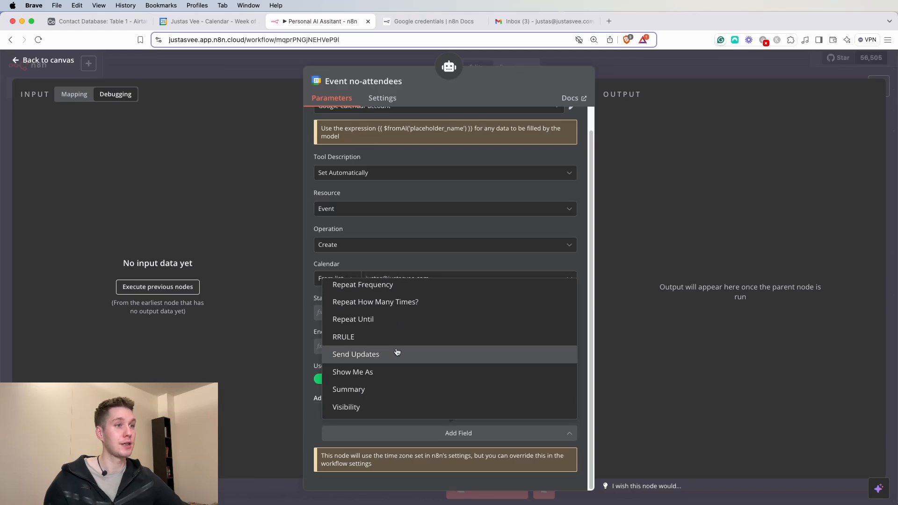
{"action": "left_click", "coordinate": [370, 406]}
{"action": "left_click", "coordinate": [360, 430]}
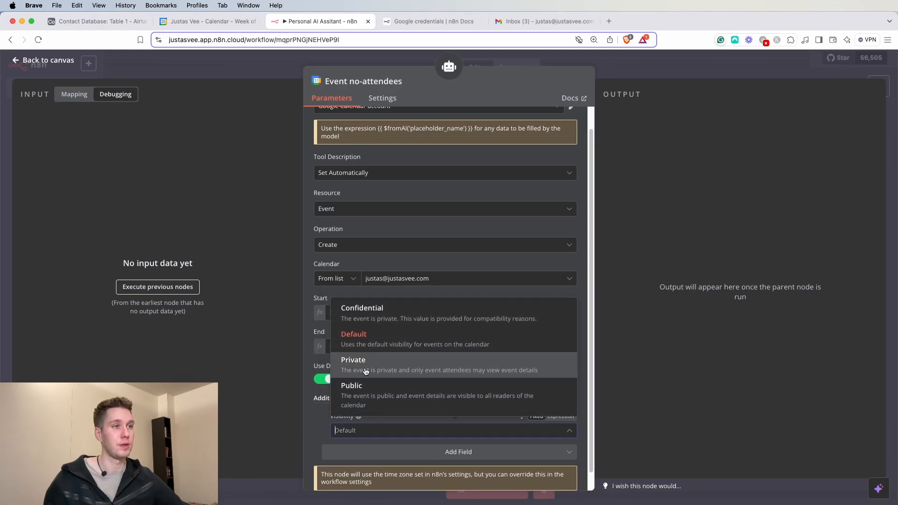
{"action": "left_click", "coordinate": [320, 439]}
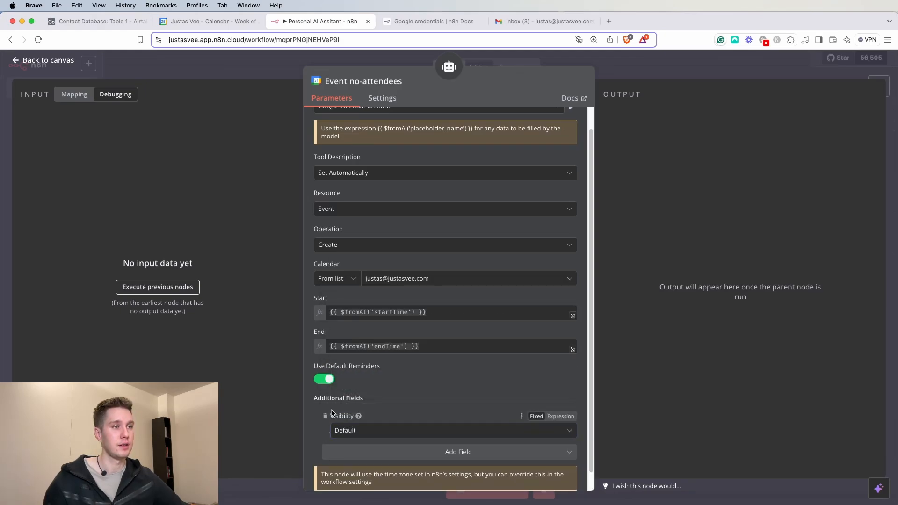
{"action": "left_click", "coordinate": [328, 419]}
{"action": "left_click", "coordinate": [376, 432]}
{"action": "scroll", "coordinate": [370, 389], "scroll_direction": "down", "scroll_amount": 1}
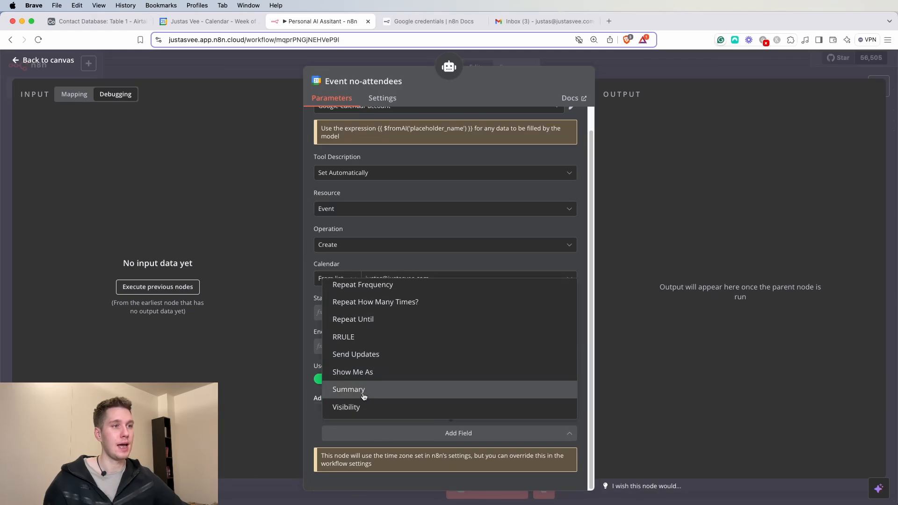
{"action": "left_click", "coordinate": [363, 395]}
{"action": "scroll", "coordinate": [412, 401], "scroll_direction": "down", "scroll_amount": 1}
- Make Summary the expression $fromAI('eventSummary', 'A detailed description about the event')
{"action": "left_click", "coordinate": [393, 409]}
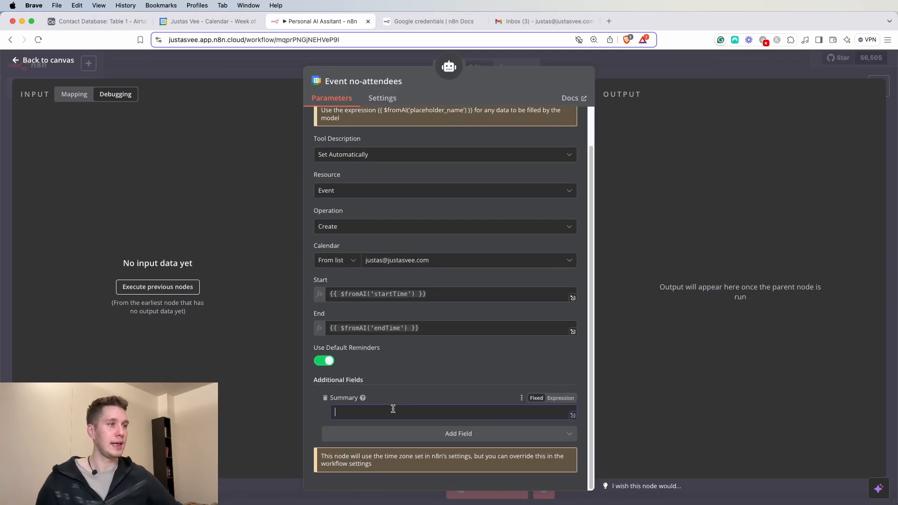
{"action": "left_click", "coordinate": [562, 398]}
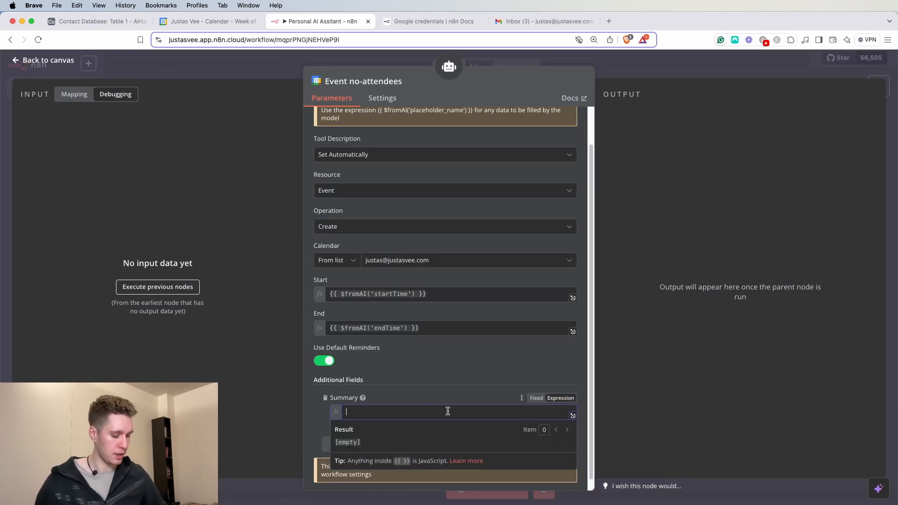
{"action": "type", "text": "{{ "}
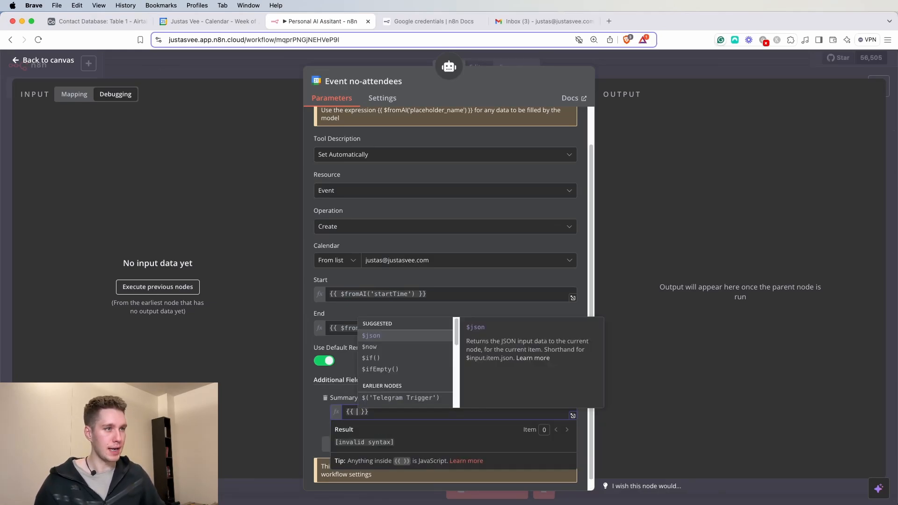
{"action": "type", "text": "$json"}
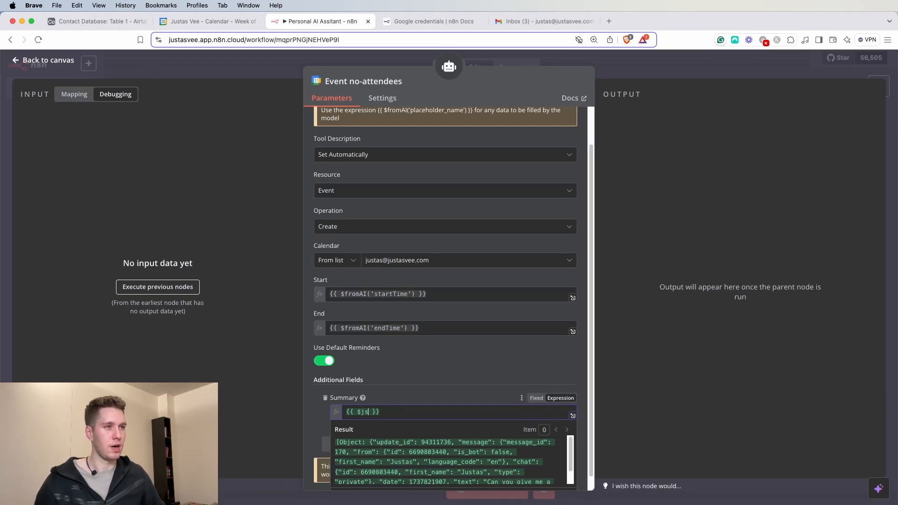
{"action": "key", "text": "BackSpace"}
{"action": "key", "text": "BackSpace"}
{"action": "type", "text": "fromAI("}
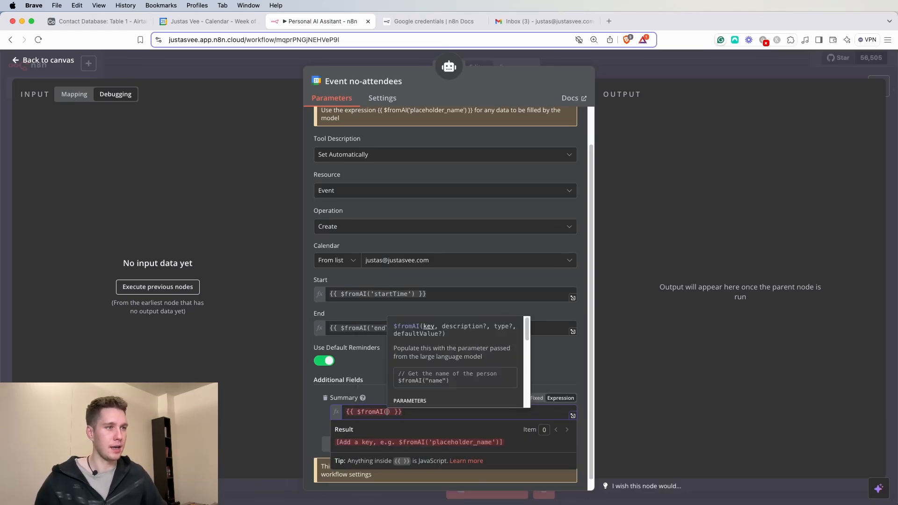
{"action": "type", "text": "''"}
{"action": "left_click", "coordinate": [410, 412]}
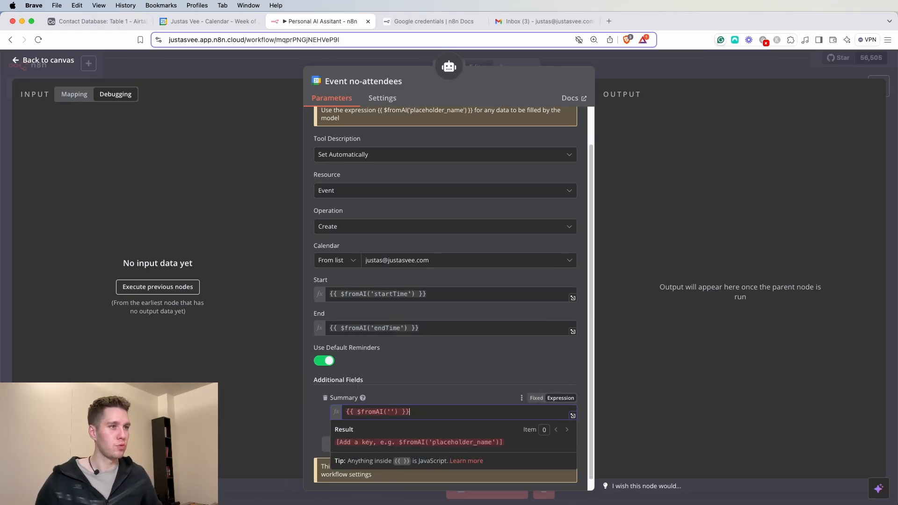
{"action": "key", "text": "Left"}
{"action": "key", "text": "Left"}
{"action": "key", "text": "Left"}
{"action": "key", "text": "Right"}
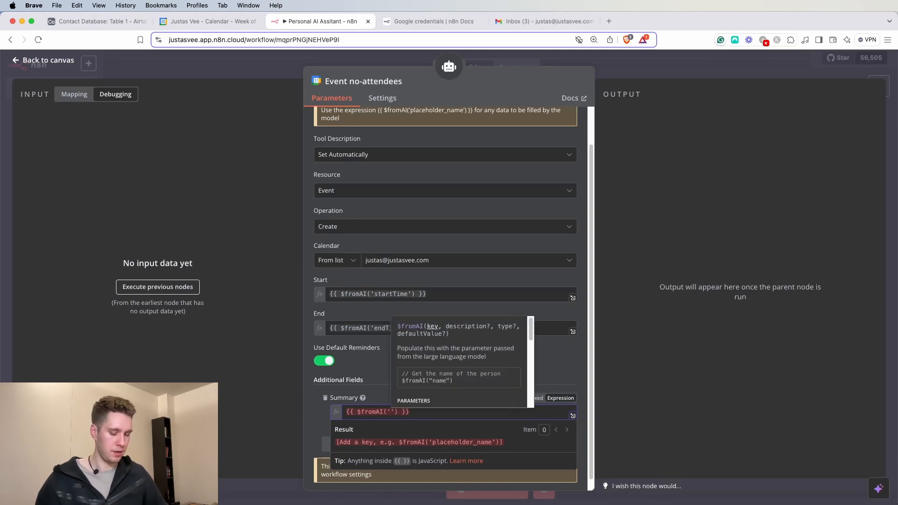
{"action": "type", "text": "eventSum"}
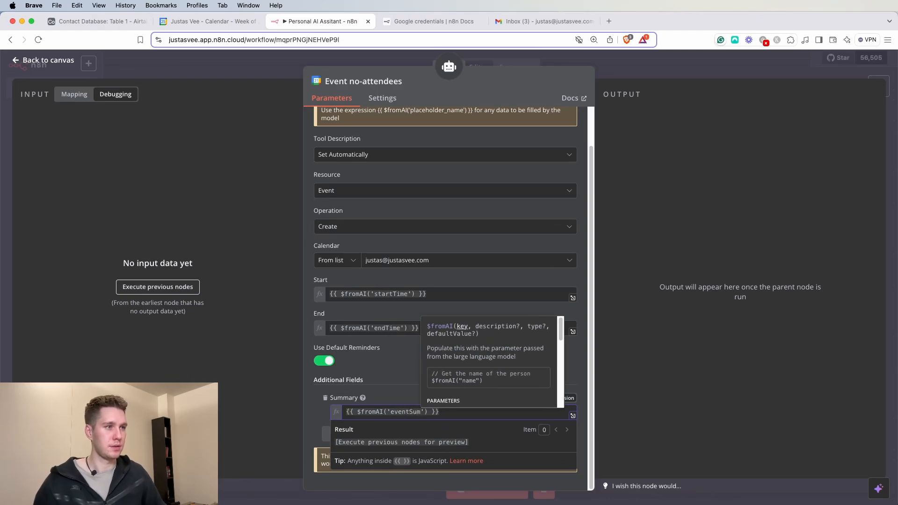
{"action": "type", "text": "mary"}
{"action": "type", "text": "', '"}
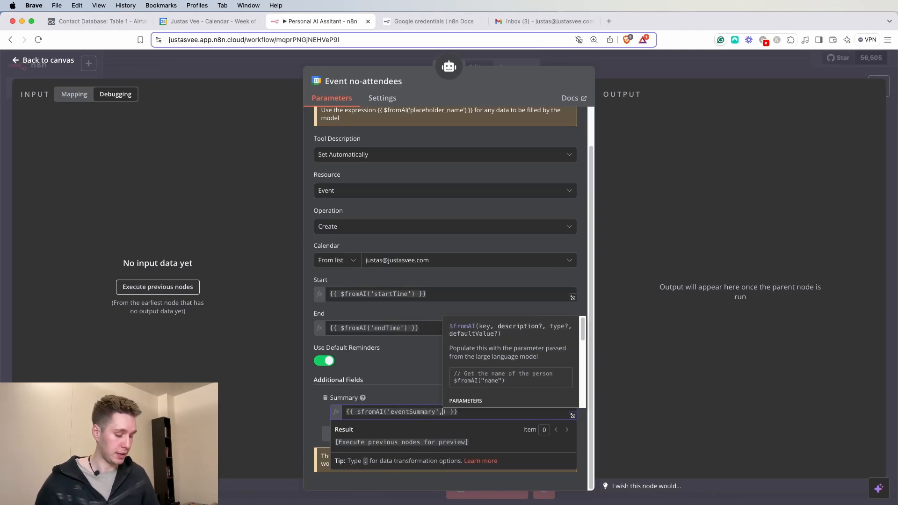
{"action": "key", "text": "Left"}
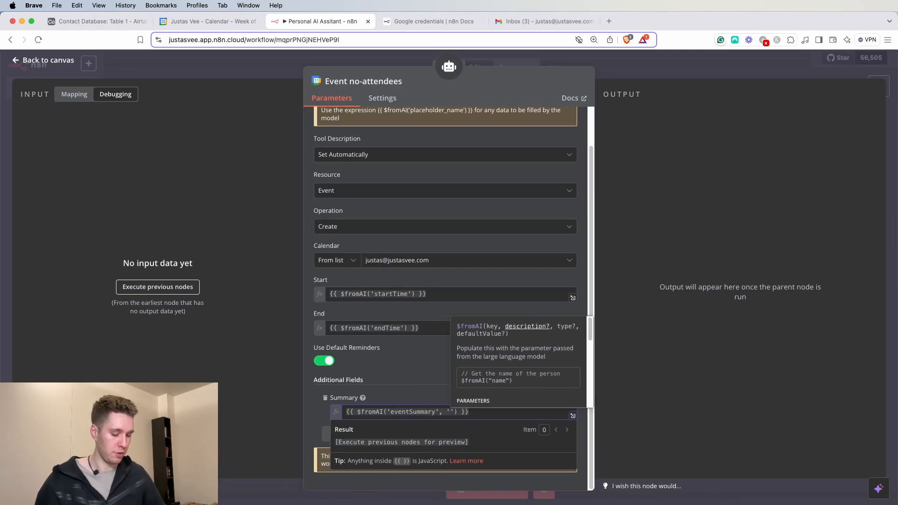
{"action": "type", "text": "A detailed "}
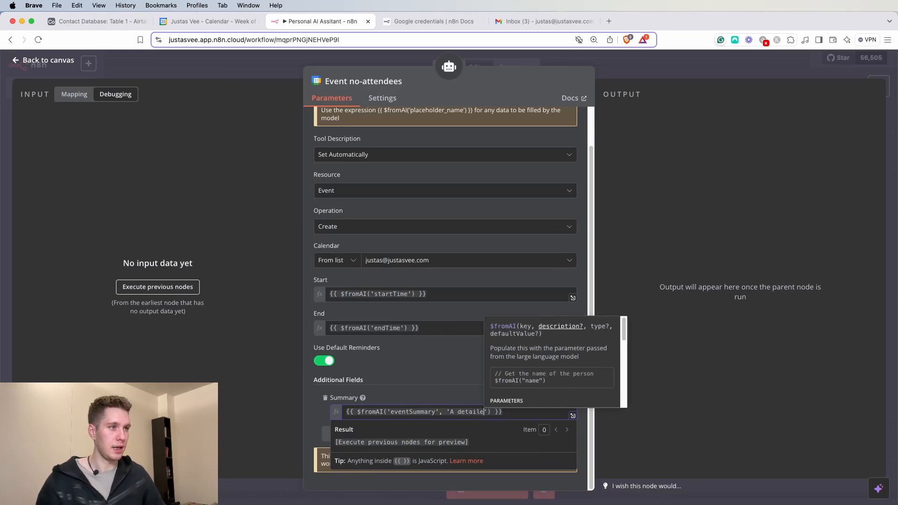
{"action": "type", "text": "description ab"}
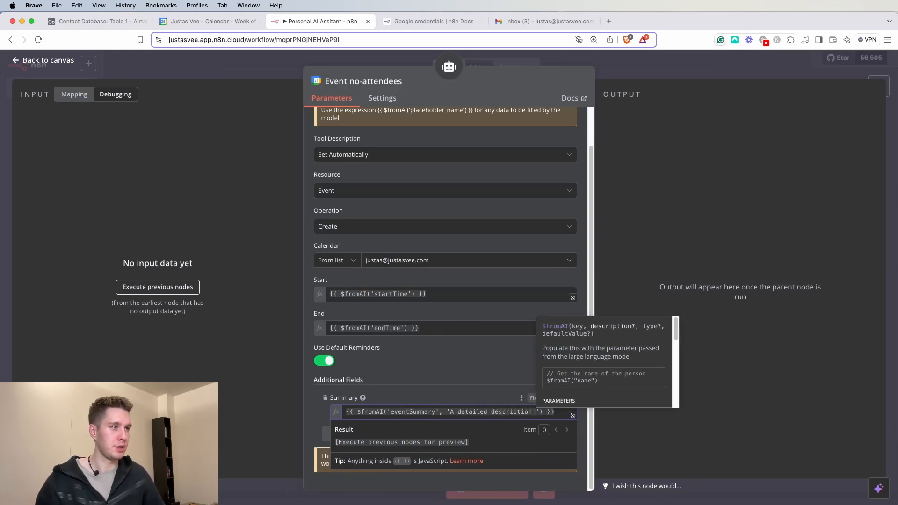
{"action": "type", "text": "out the event"}
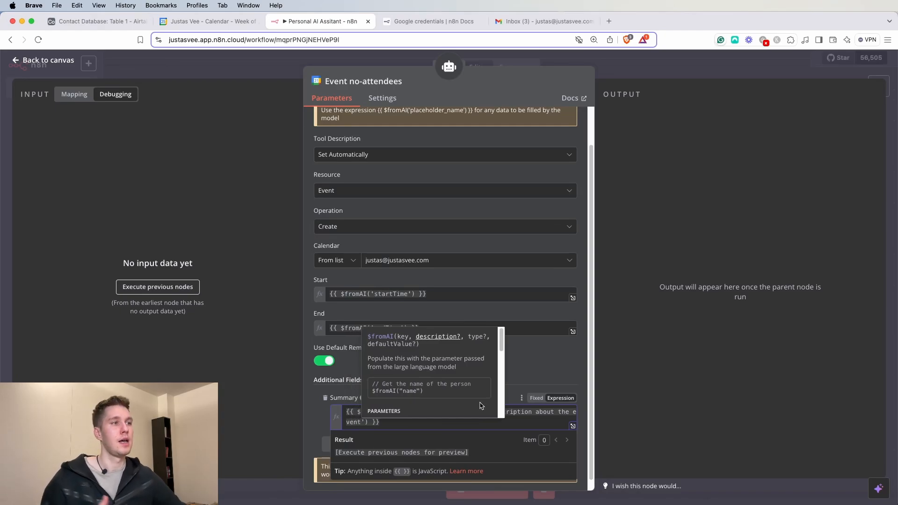
{"action": "left_click", "coordinate": [538, 378]}
- Change 'description' to 'summary' in the Summary expression's hint text
{"action": "scroll", "coordinate": [474, 377], "scroll_direction": "down", "scroll_amount": 1}
{"action": "double_click", "coordinate": [516, 403]}
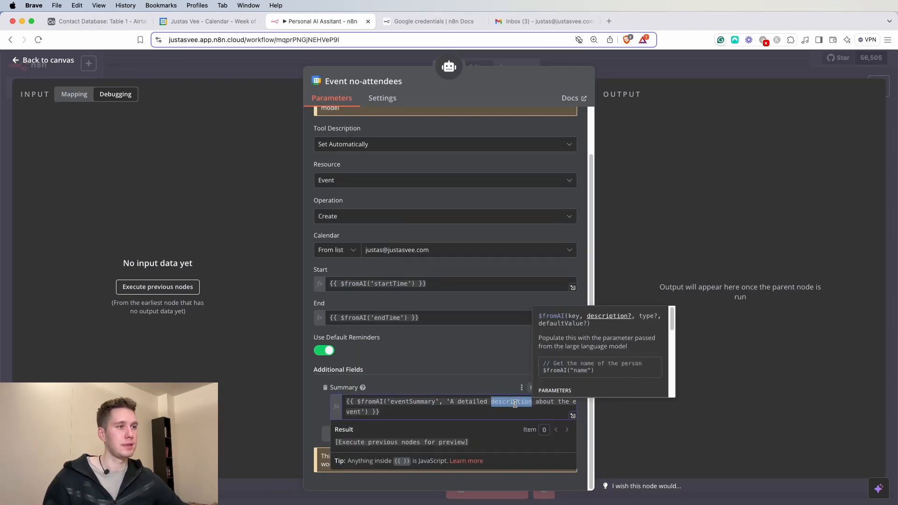
{"action": "type", "text": "summart"}
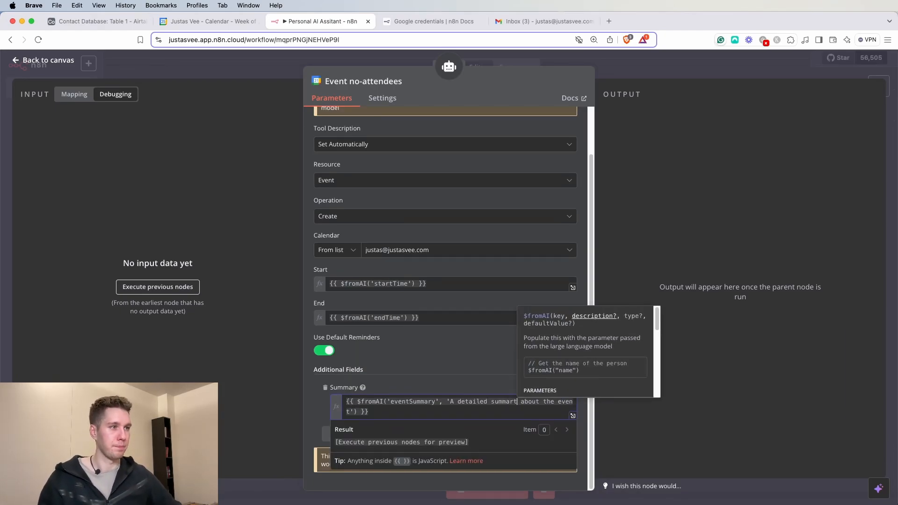
{"action": "left_click", "coordinate": [365, 310]}
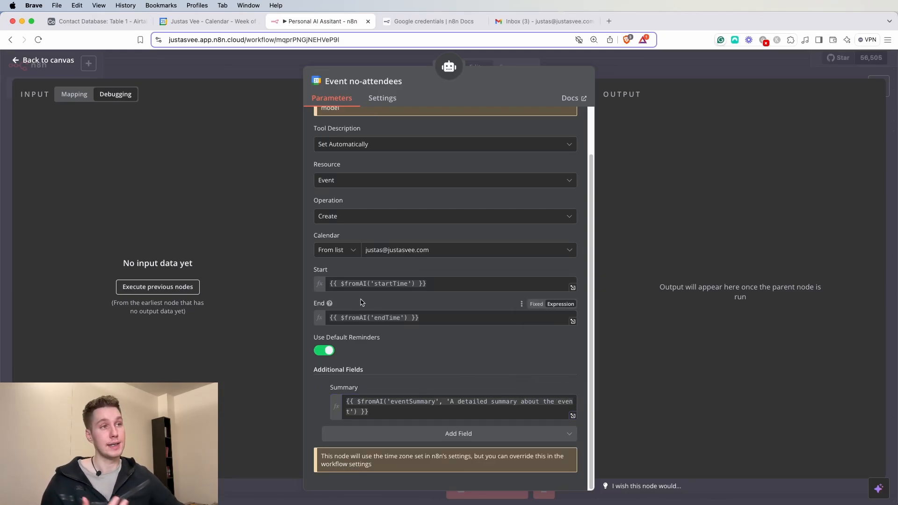
- Review the startTime and eventSummary expressions, highlighting the key and its description
{"action": "left_click", "coordinate": [412, 284]}
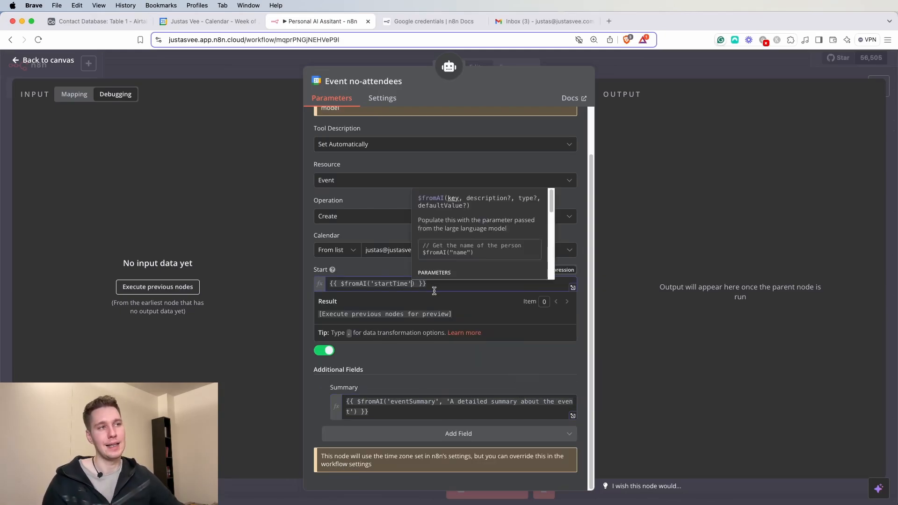
{"action": "left_click", "coordinate": [405, 363]}
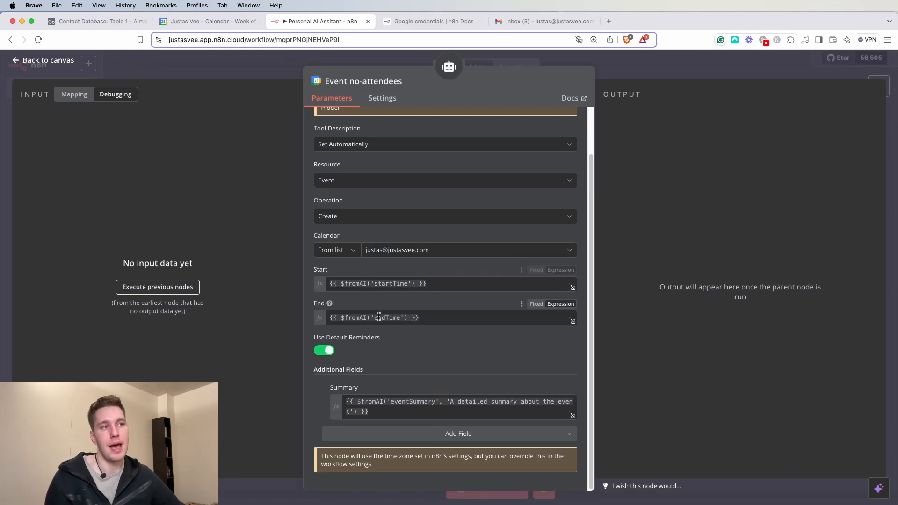
{"action": "mouse_move", "coordinate": [366, 315]}
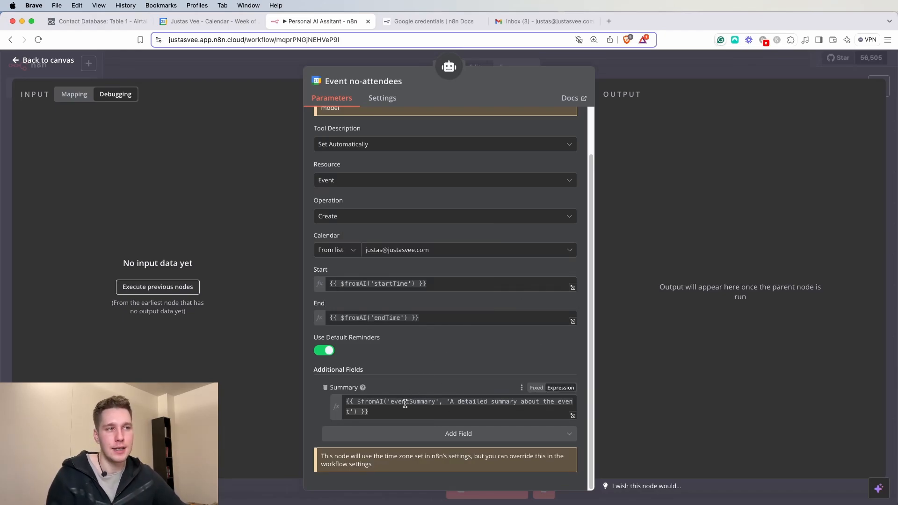
{"action": "double_click", "coordinate": [390, 402]}
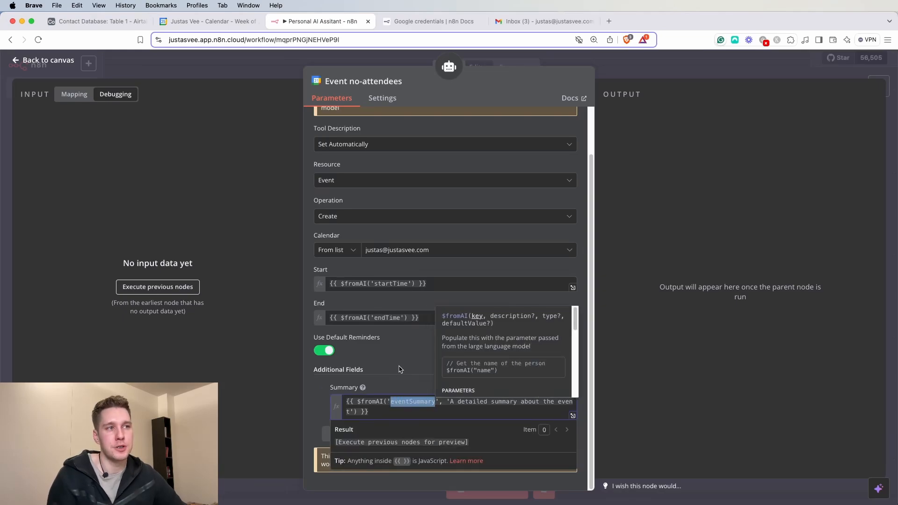
{"action": "left_click", "coordinate": [400, 370]}
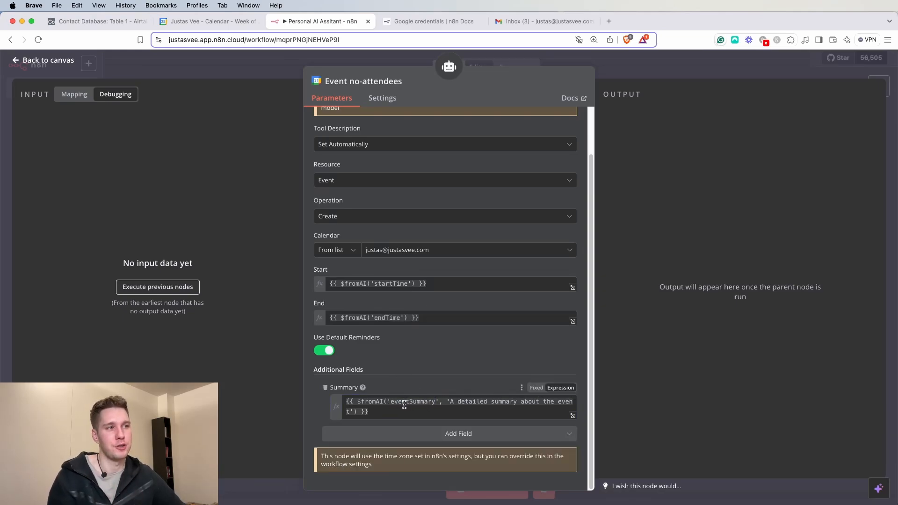
{"action": "left_click_drag", "start_coordinate": [446, 402], "coordinate": [358, 414]}
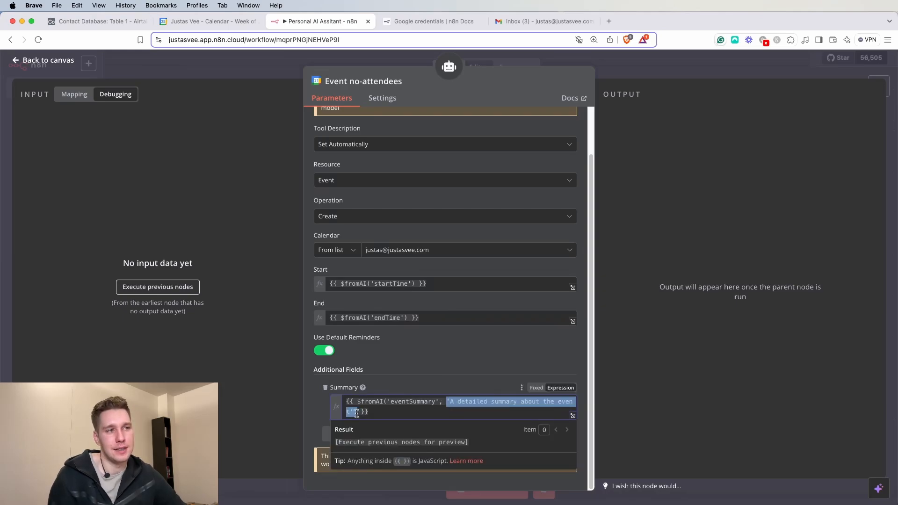
{"action": "left_click", "coordinate": [515, 363]}
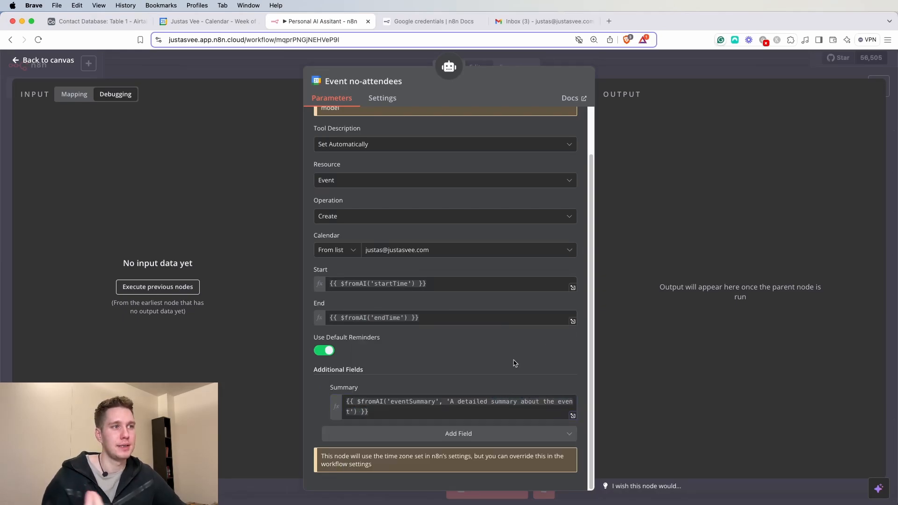
{"action": "scroll", "coordinate": [468, 351], "scroll_direction": "up", "scroll_amount": 2}
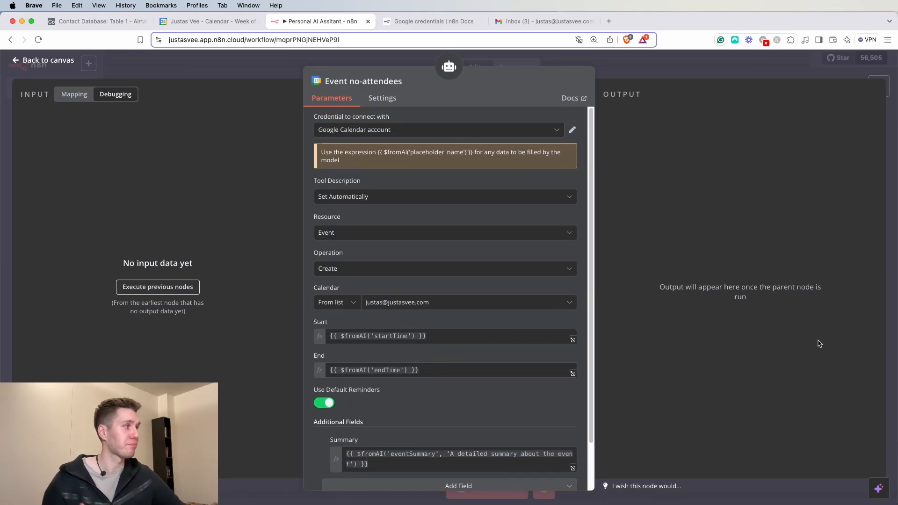
- Set the tool description manually, pasting text about creating events with no attendees
{"action": "left_click", "coordinate": [496, 196]}
{"action": "left_click", "coordinate": [495, 244]}
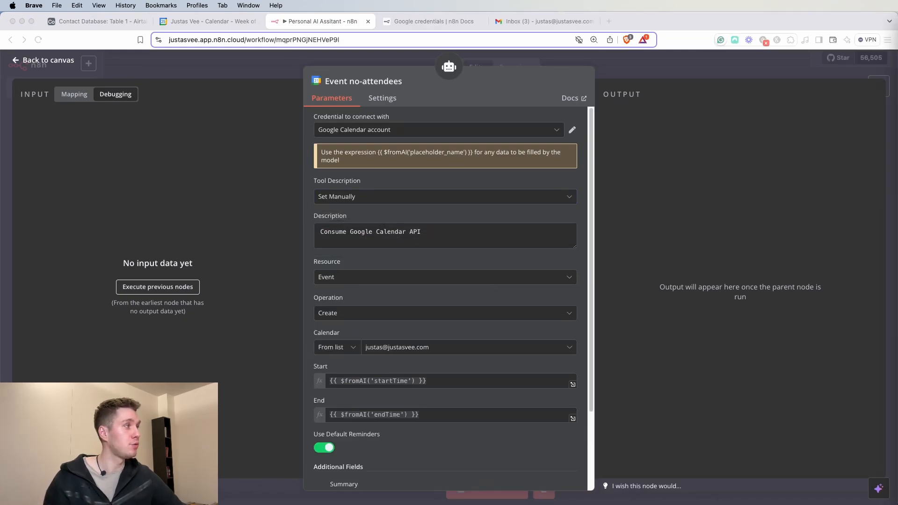
{"action": "left_click", "coordinate": [444, 196]}
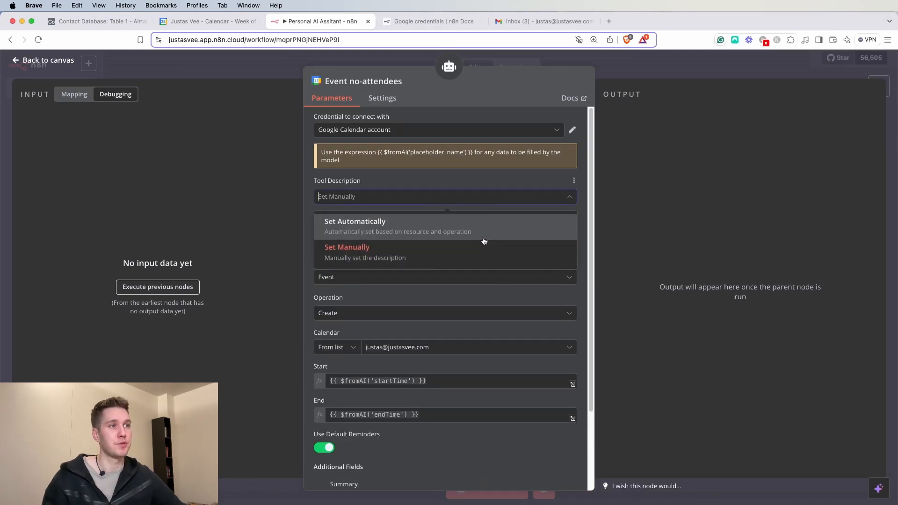
{"action": "left_click", "coordinate": [431, 194]}
{"action": "left_click_drag", "start_coordinate": [424, 231], "coordinate": [295, 233]}
{"action": "type", "text": "This Google calendar tool is used to set up events when there are no attendees required."}
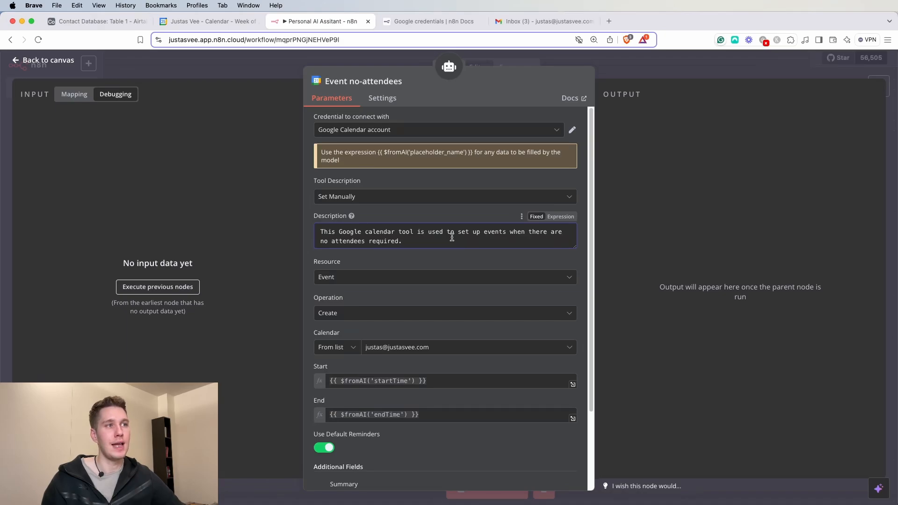
- Move Event no-attendees down beside the other tool nodes on the canvas
{"action": "left_click", "coordinate": [700, 62]}
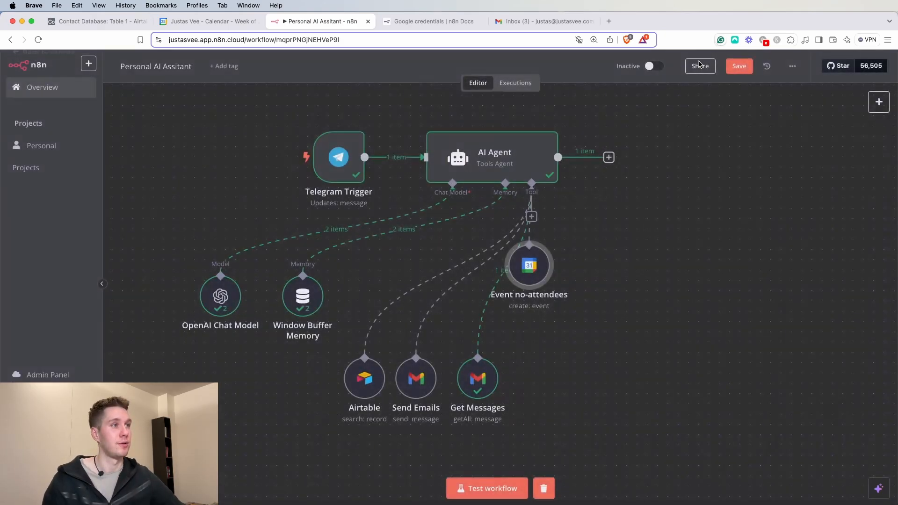
{"action": "left_click_drag", "start_coordinate": [524, 263], "coordinate": [554, 388]}
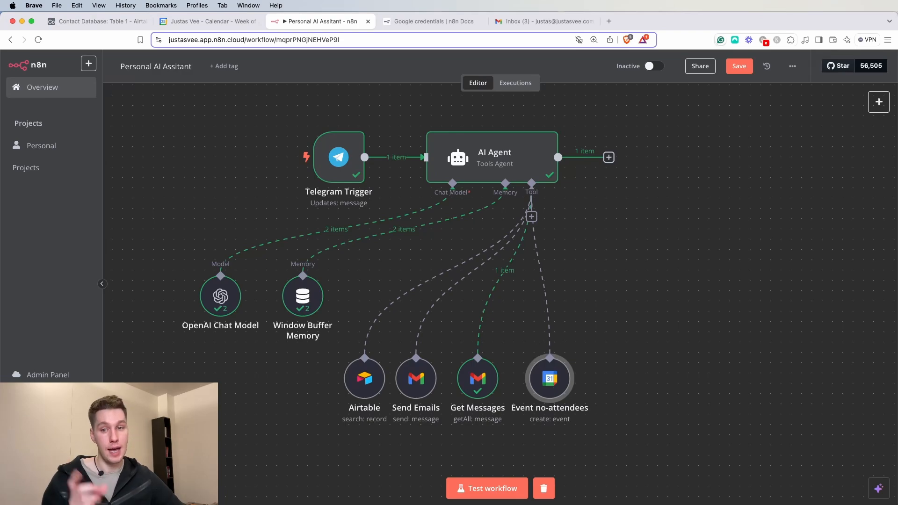
{"action": "key", "text": "super+Tab"}
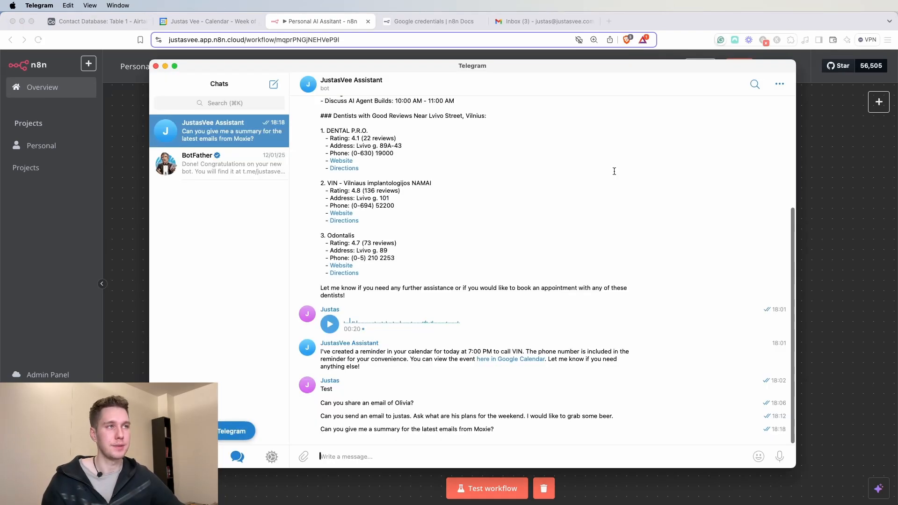
- Reposition the Telegram window so the assistant bot chat sits centred on screen
{"action": "left_click", "coordinate": [569, 75]}
{"action": "left_click_drag", "start_coordinate": [583, 67], "coordinate": [684, 54]}
{"action": "left_click", "coordinate": [416, 75]}
{"action": "left_click_drag", "start_coordinate": [521, 57], "coordinate": [747, 43]}
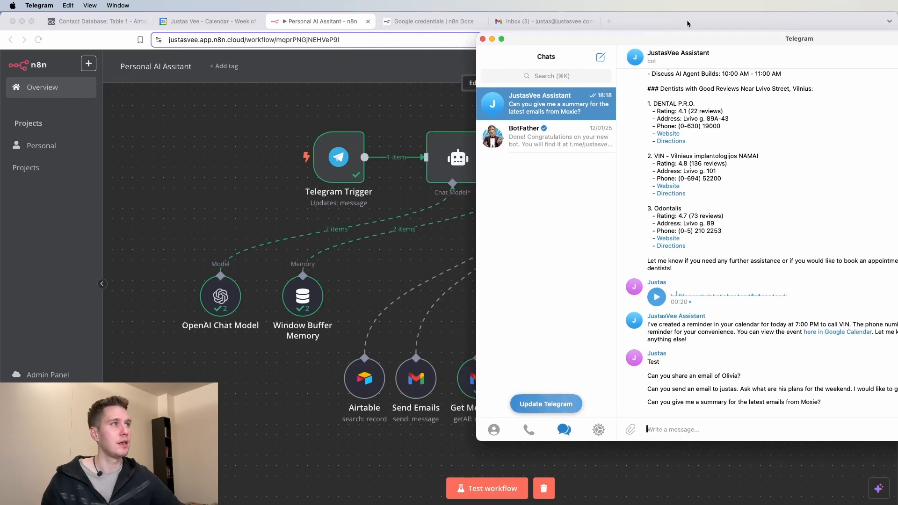
{"action": "left_click_drag", "start_coordinate": [692, 40], "coordinate": [358, 54]}
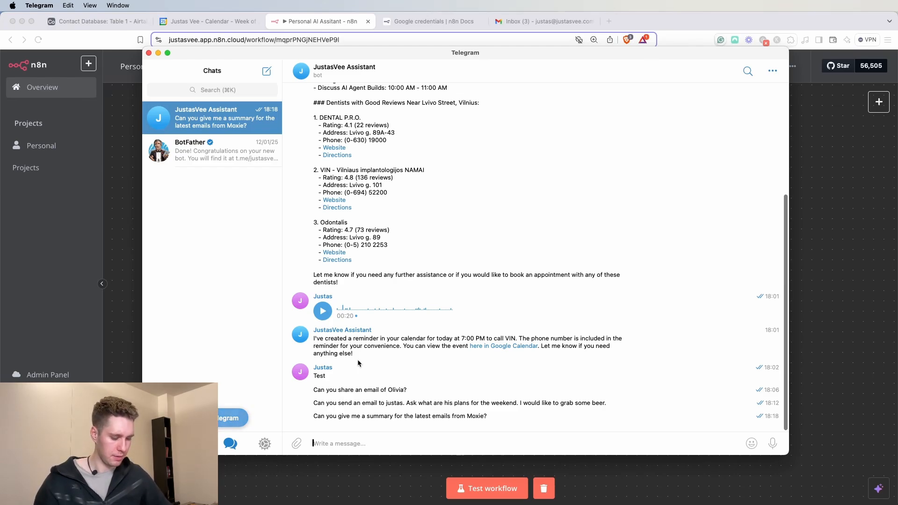
- Send the bot a request for a two-hour timeslot today to focus on tasks, then test the workflow
{"action": "type", "text": "Book"}
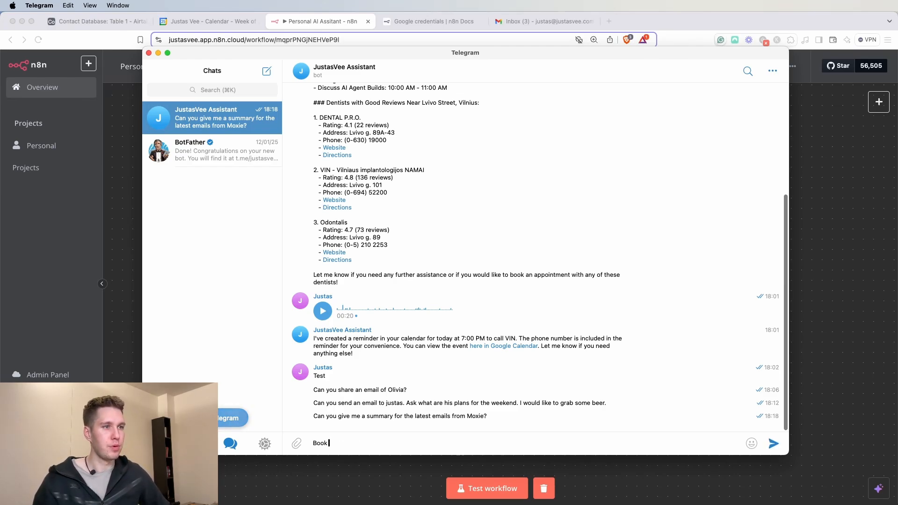
{"action": "type", "text": " me a timeslot "}
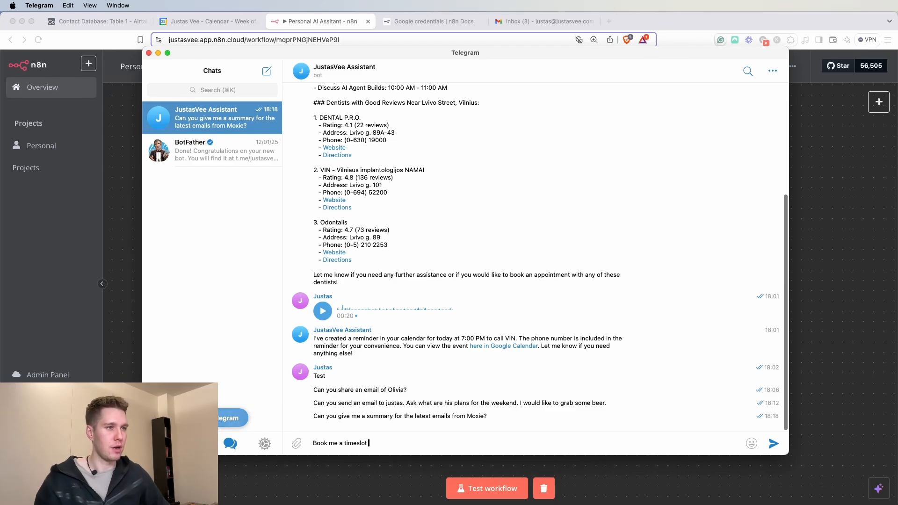
{"action": "type", "text": "for today"}
{"action": "key", "text": "BackSpace"}
{"action": "key", "text": "BackSpace"}
{"action": "key", "text": "BackSpace"}
{"action": "key", "text": "BackSpace"}
{"action": "key", "text": "BackSpace"}
{"action": "key", "text": "BackSpace"}
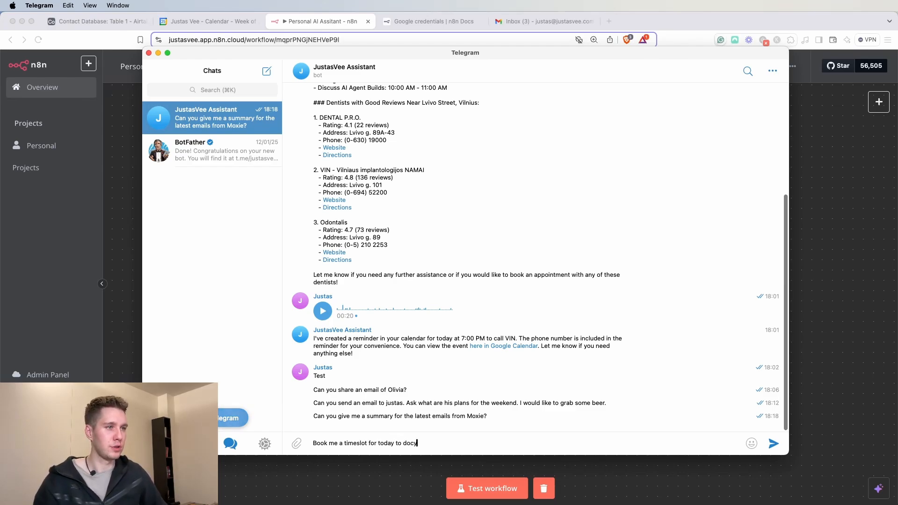
{"action": "type", "text": "focys on"}
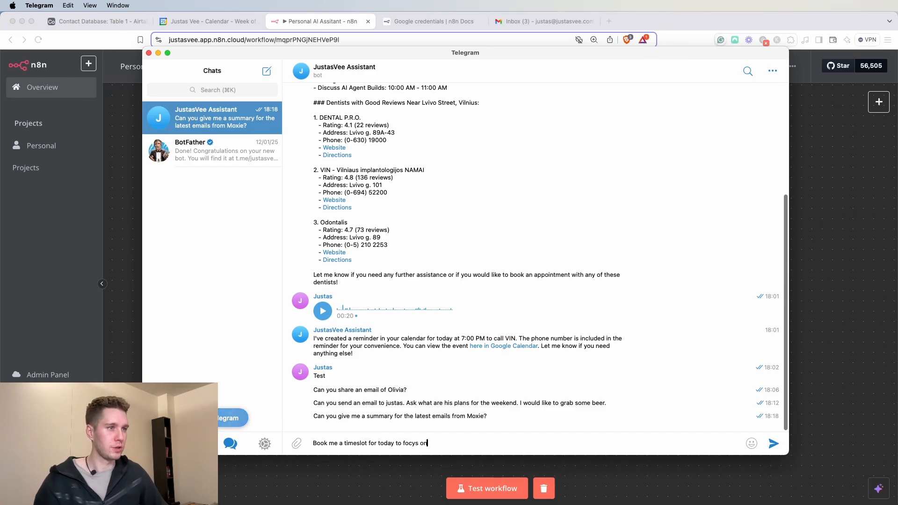
{"action": "key", "text": "BackSpace"}
{"action": "key", "text": "BackSpace"}
{"action": "key", "text": "BackSpace"}
{"action": "key", "text": "BackSpace"}
{"action": "key", "text": "BackSpace"}
{"action": "type", "text": "us on my ga"}
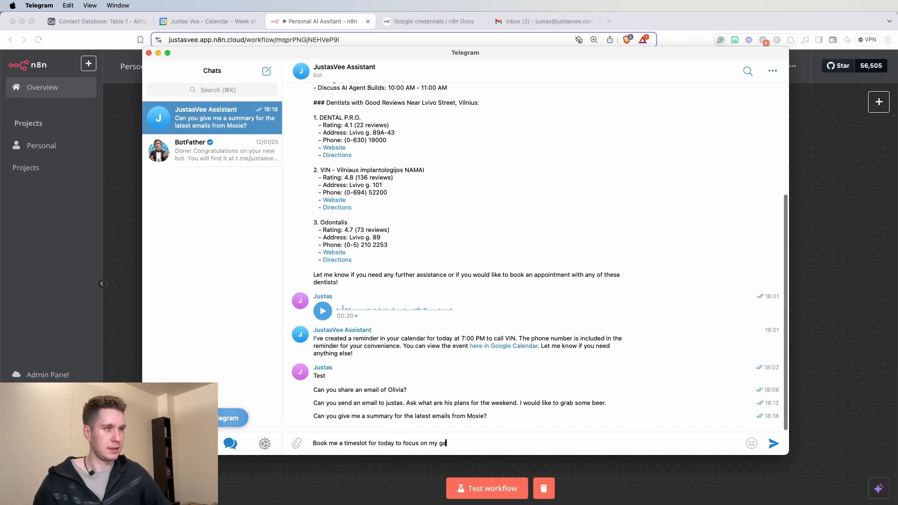
{"action": "key", "text": "BackSpace"}
{"action": "key", "text": "BackSpace"}
{"action": "type", "text": "tasks. B"}
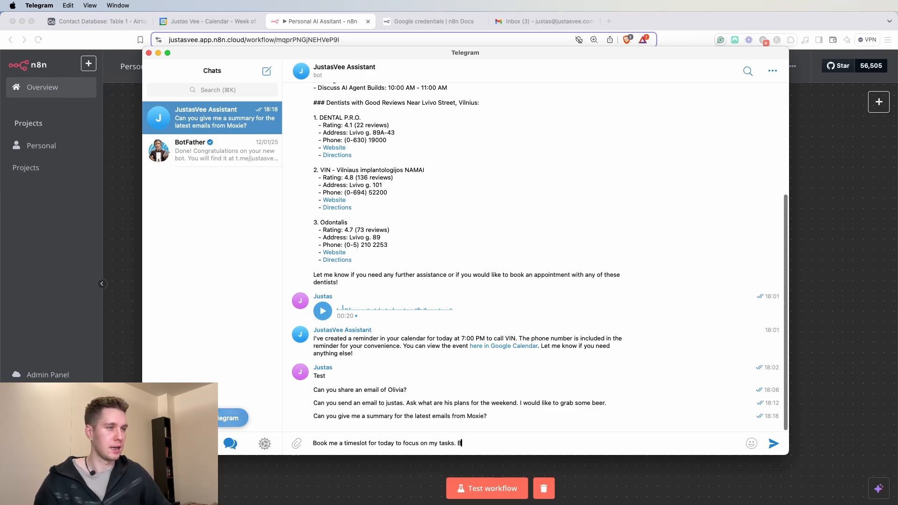
{"action": "type", "text": "ook it"}
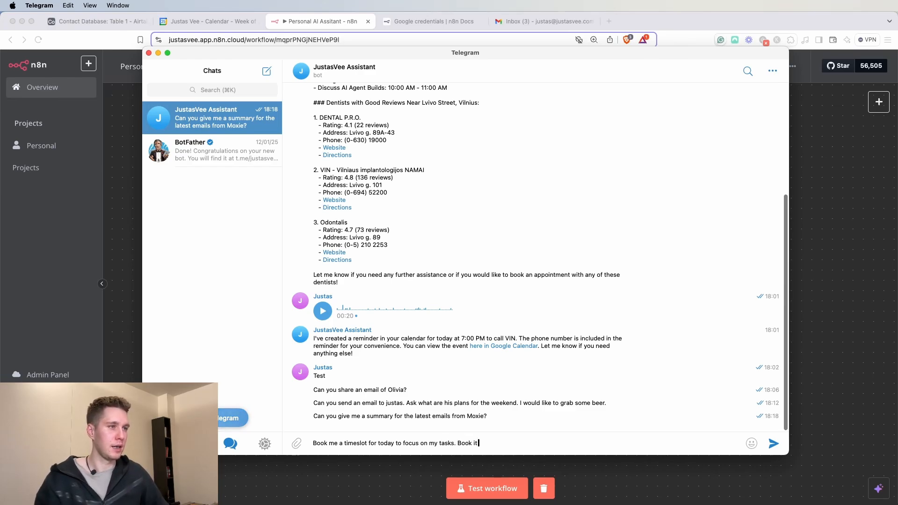
{"action": "type", "text": " for two"}
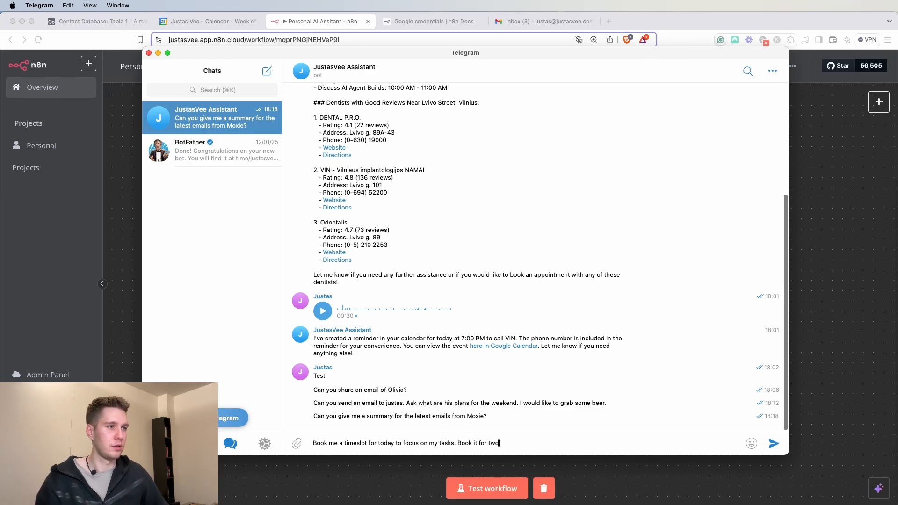
{"action": "type", "text": " aours."}
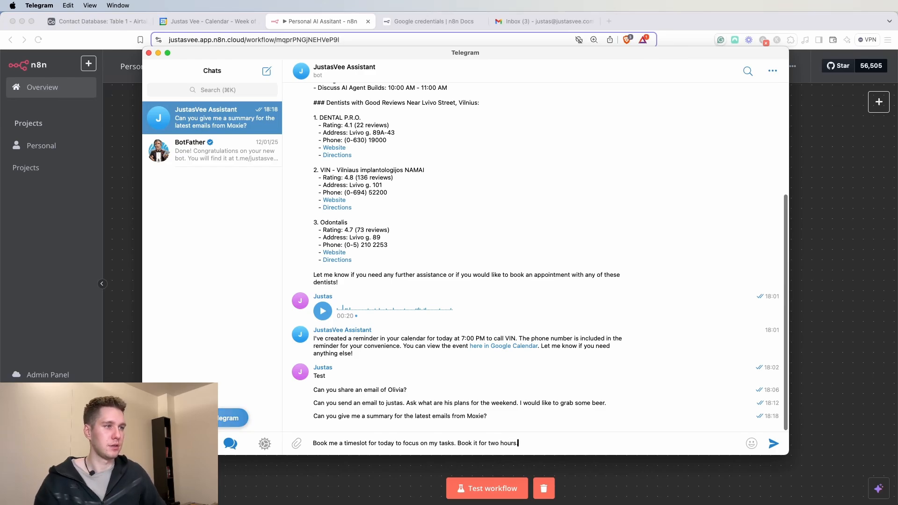
{"action": "left_click", "coordinate": [773, 443]}
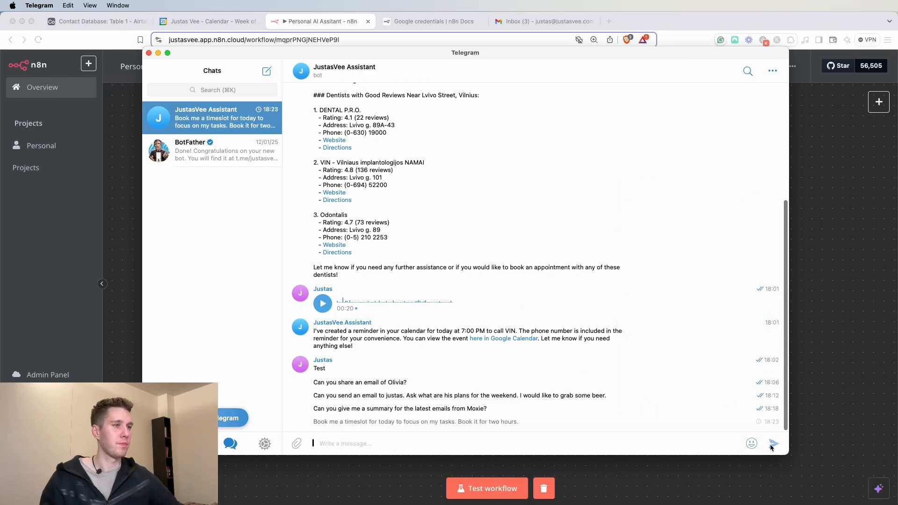
{"action": "left_click", "coordinate": [494, 490]}
{"action": "left_click", "coordinate": [495, 488]}
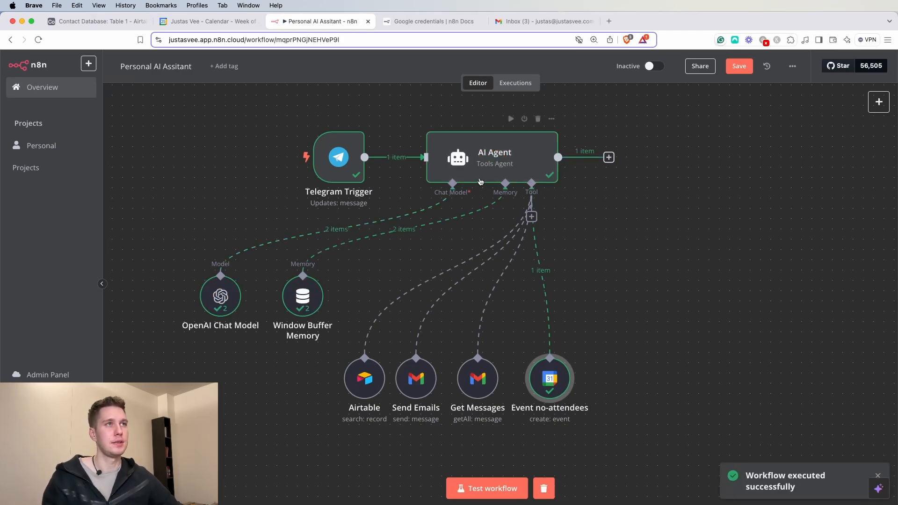
- Read the AI Agent output confirming a 14:00–16:00 focus session, then switch to Google Calendar
{"action": "double_click", "coordinate": [497, 148]}
{"action": "left_click_drag", "start_coordinate": [620, 168], "coordinate": [821, 155]}
{"action": "left_click", "coordinate": [805, 173]}
{"action": "left_click", "coordinate": [828, 158]}
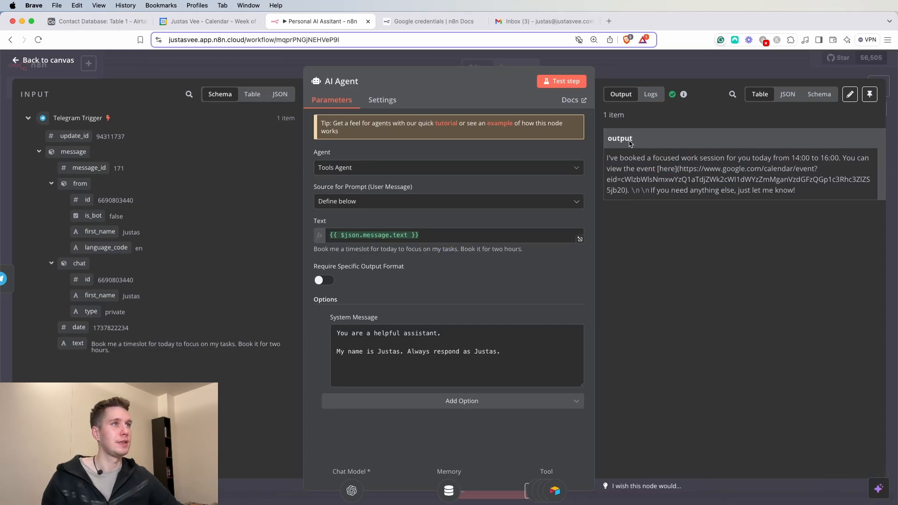
{"action": "left_click", "coordinate": [221, 25]}
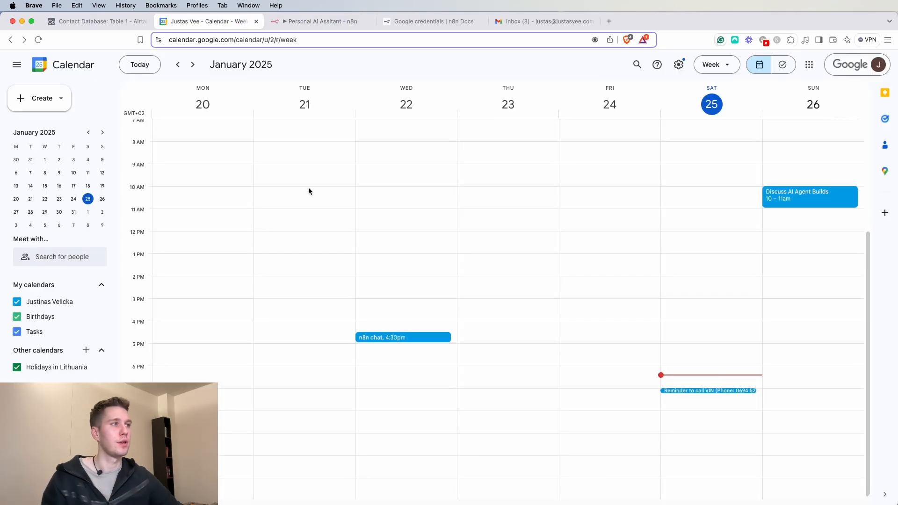
- Reload Google Calendar, check the next week and January 20–26, finding no focus session
{"action": "left_click", "coordinate": [38, 40]}
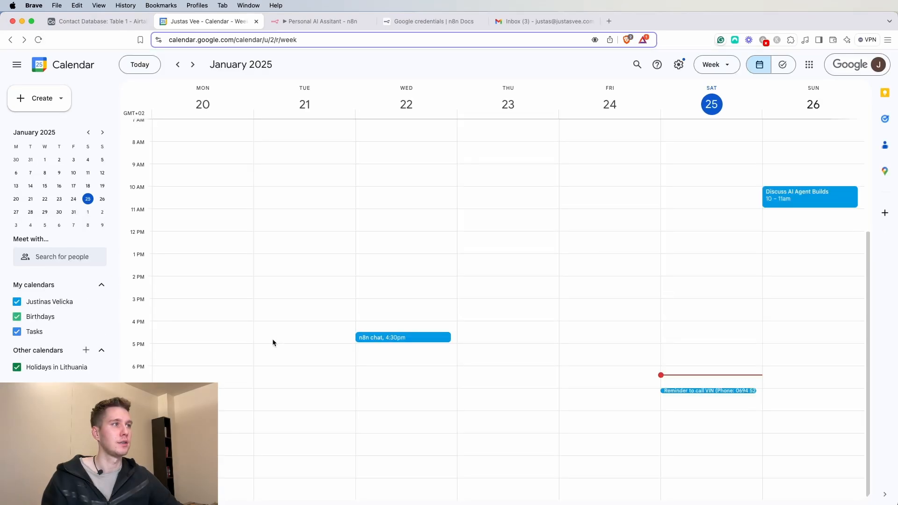
{"action": "left_click", "coordinate": [192, 64]}
{"action": "left_click", "coordinate": [178, 64]}
{"action": "left_click", "coordinate": [327, 21]}
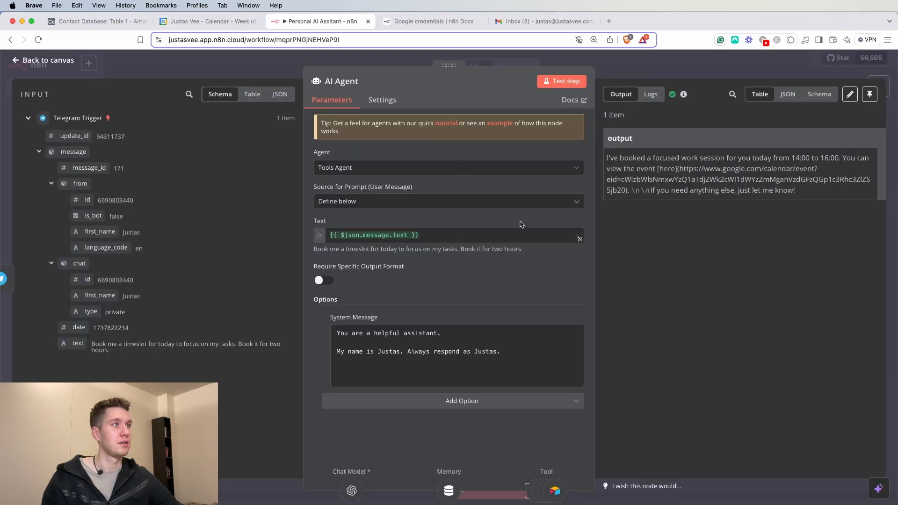
- Inspect the Event no-attendees node, keeping its Google Calendar account credential
{"action": "left_click", "coordinate": [645, 70]}
{"action": "double_click", "coordinate": [545, 382]}
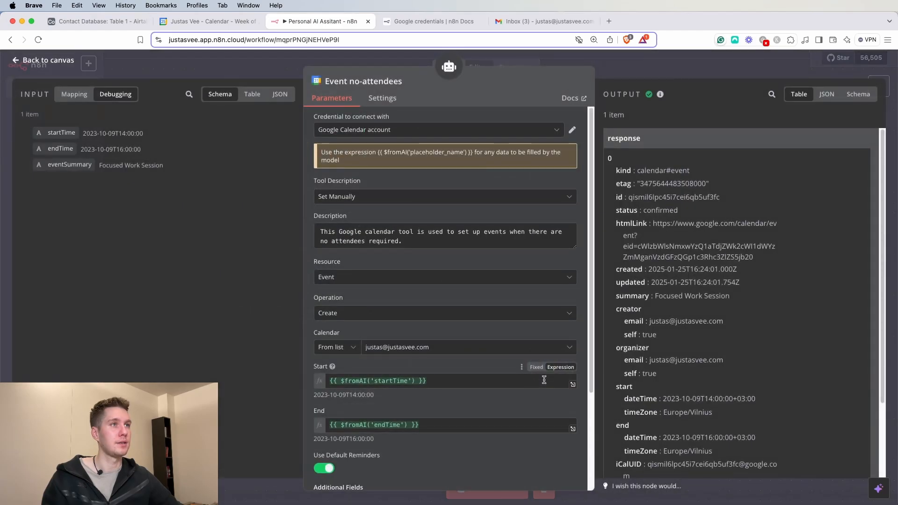
{"action": "left_click", "coordinate": [407, 137]}
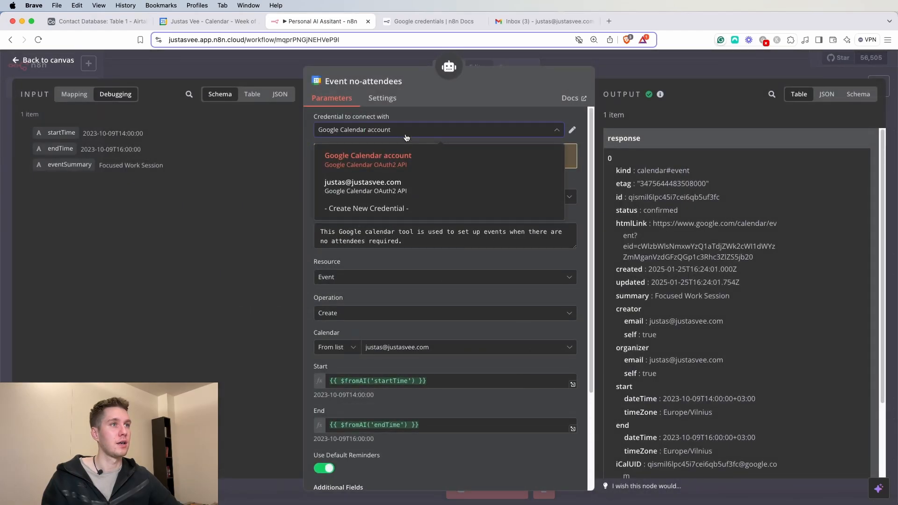
{"action": "left_click", "coordinate": [406, 155]}
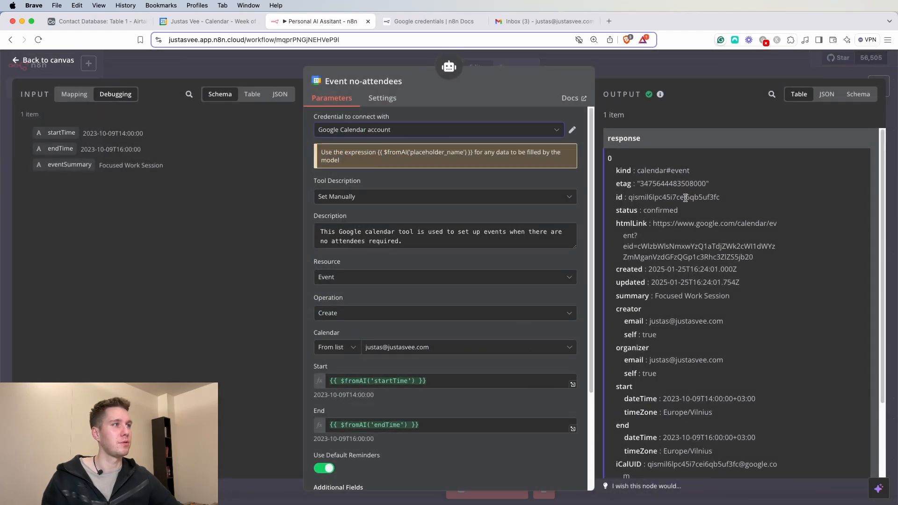
{"action": "scroll", "coordinate": [687, 206], "scroll_direction": "down", "scroll_amount": 3}
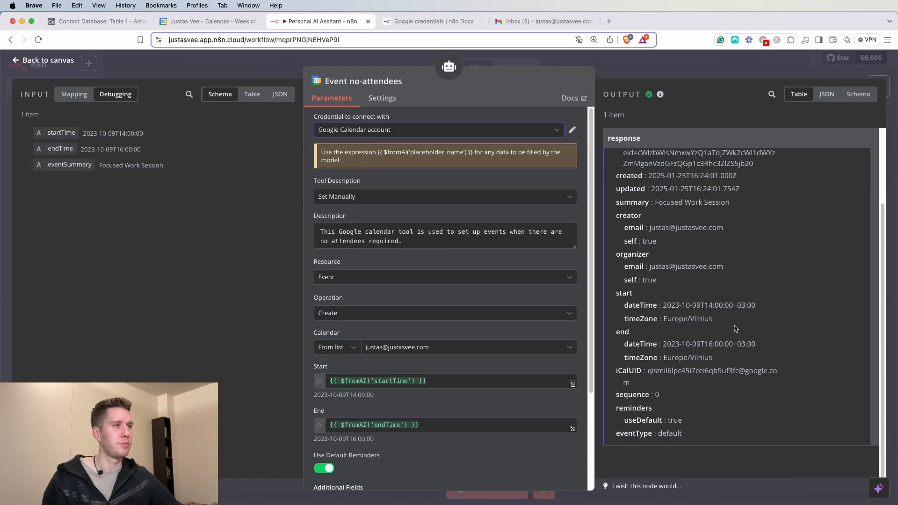
{"action": "key", "text": "Escape"}
- Reload Google Calendar to look for the booked event, then return to n8n
{"action": "left_click", "coordinate": [208, 21]}
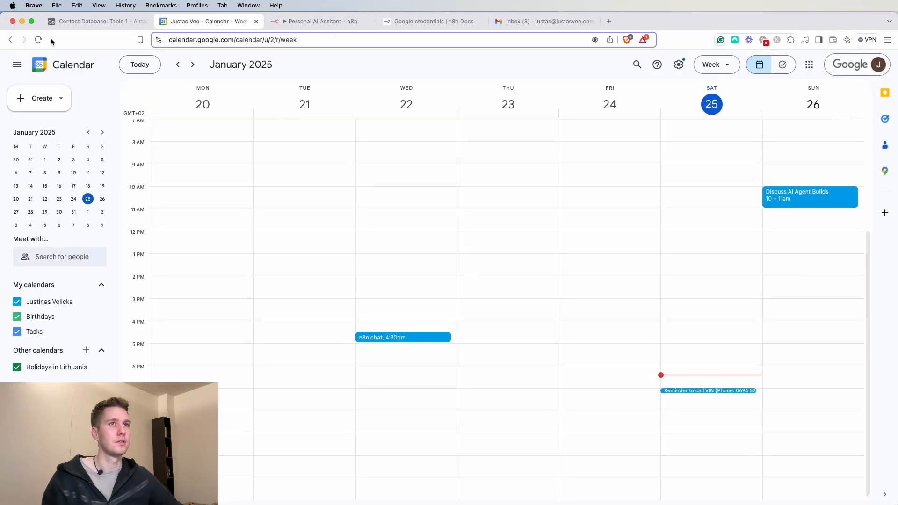
{"action": "left_click", "coordinate": [37, 40]}
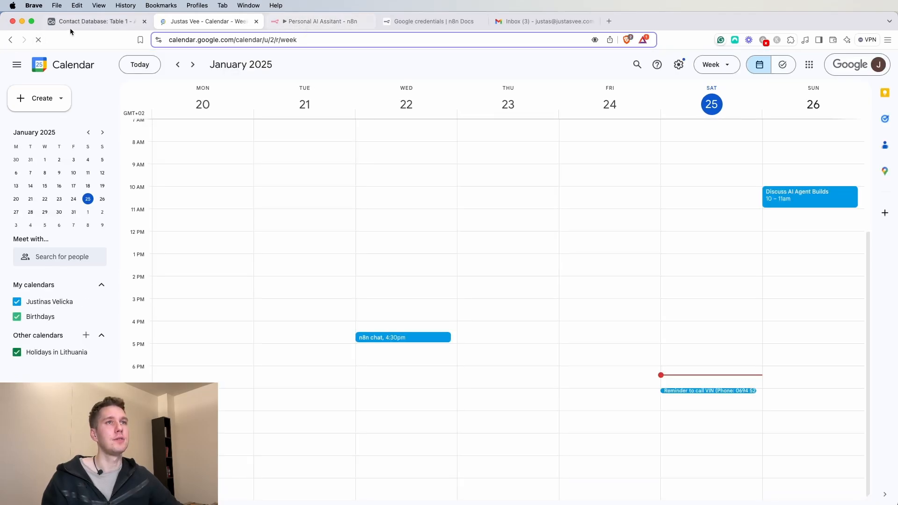
{"action": "left_click", "coordinate": [323, 27]}
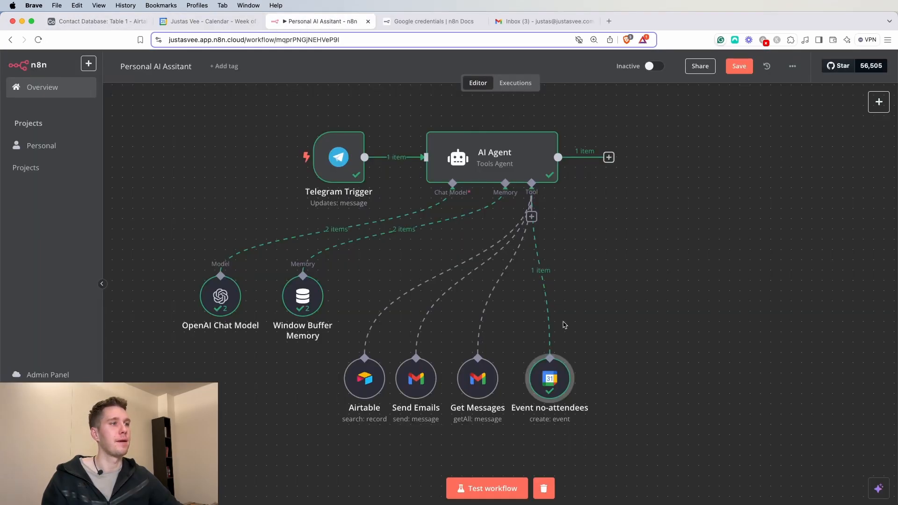
- Inspect the Event no-attendees output, noting the event was created with start date 2023-10-09
{"action": "double_click", "coordinate": [561, 381]}
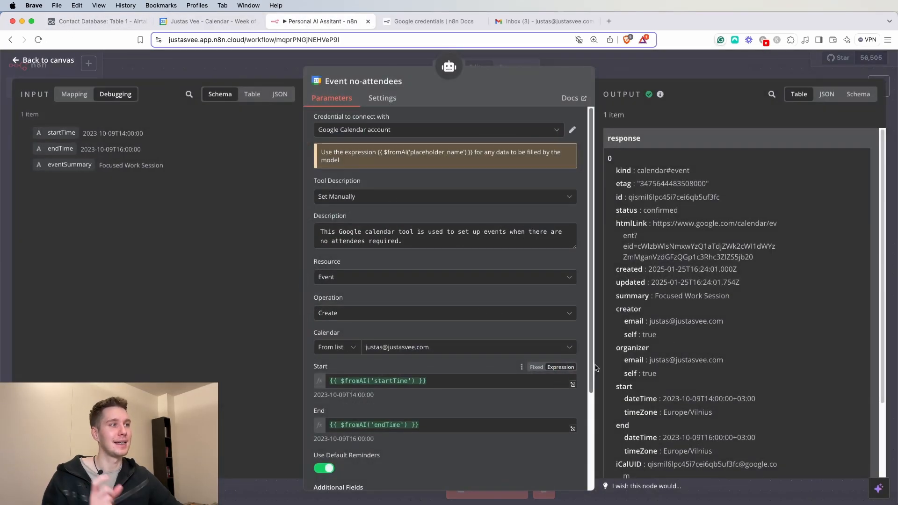
{"action": "left_click_drag", "start_coordinate": [650, 268], "coordinate": [748, 270]}
{"action": "left_click", "coordinate": [750, 275]}
{"action": "left_click_drag", "start_coordinate": [671, 269], "coordinate": [745, 272]}
{"action": "left_click_drag", "start_coordinate": [669, 282], "coordinate": [735, 282]}
{"action": "scroll", "coordinate": [735, 283], "scroll_direction": "down", "scroll_amount": 2}
{"action": "left_click", "coordinate": [709, 327]}
{"action": "left_click_drag", "start_coordinate": [625, 324], "coordinate": [701, 323]}
{"action": "left_click", "coordinate": [668, 318]}
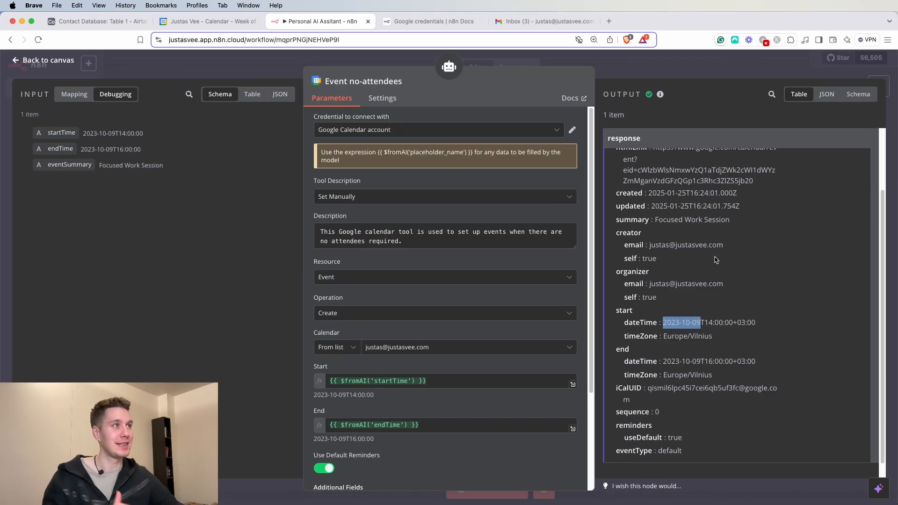
- Open the AI Agent settings with the cursor at the end of its system message
{"action": "left_click", "coordinate": [684, 65]}
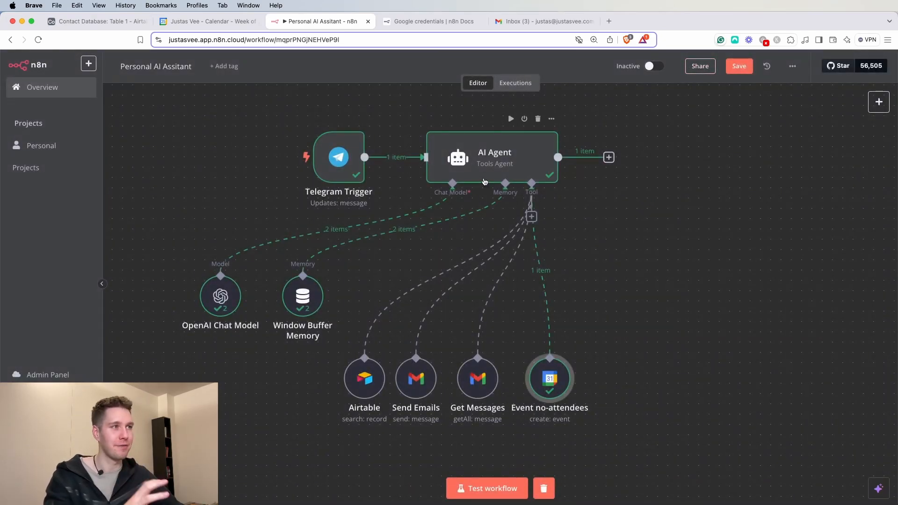
{"action": "double_click", "coordinate": [488, 165]}
{"action": "left_click", "coordinate": [520, 355]}
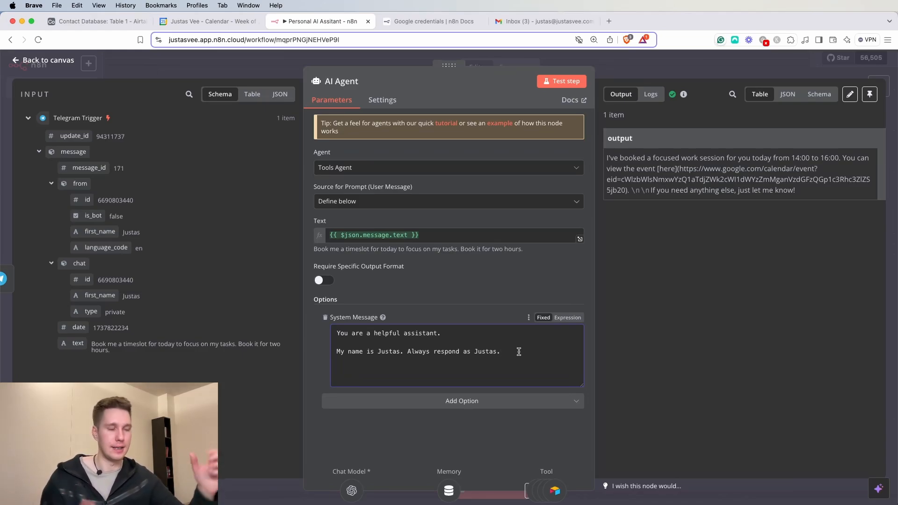
- Append a new line 'Today is {{ $now }}' to the system message as an expression
{"action": "key", "text": "Return"}
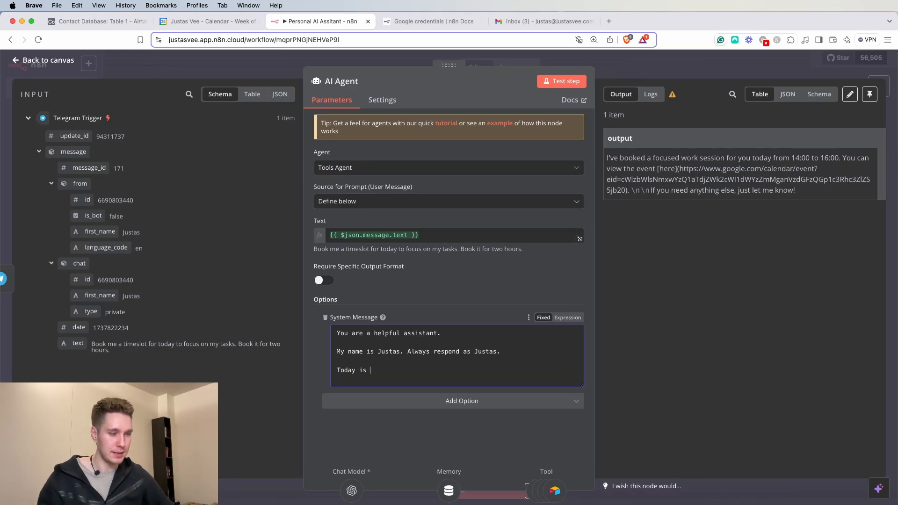
{"action": "left_click", "coordinate": [568, 318]}
{"action": "type", "text": "Today is {{"}
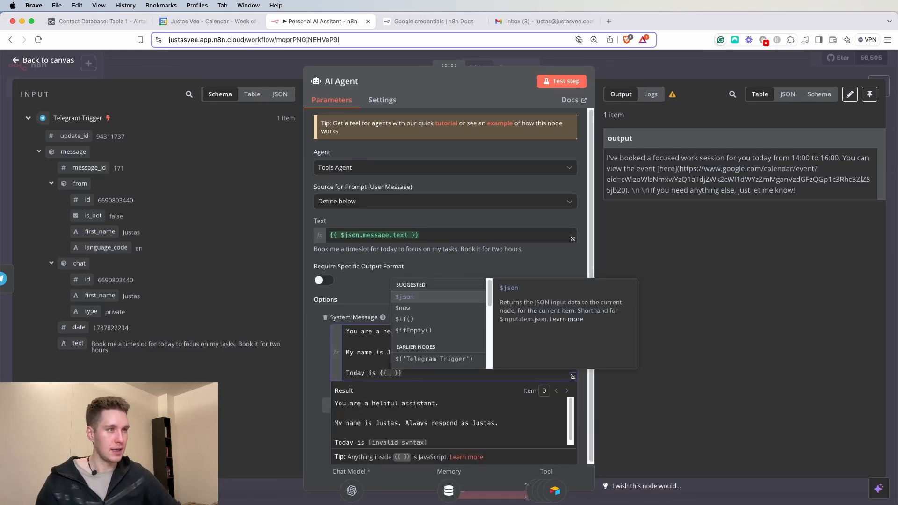
{"action": "key", "text": "Down"}
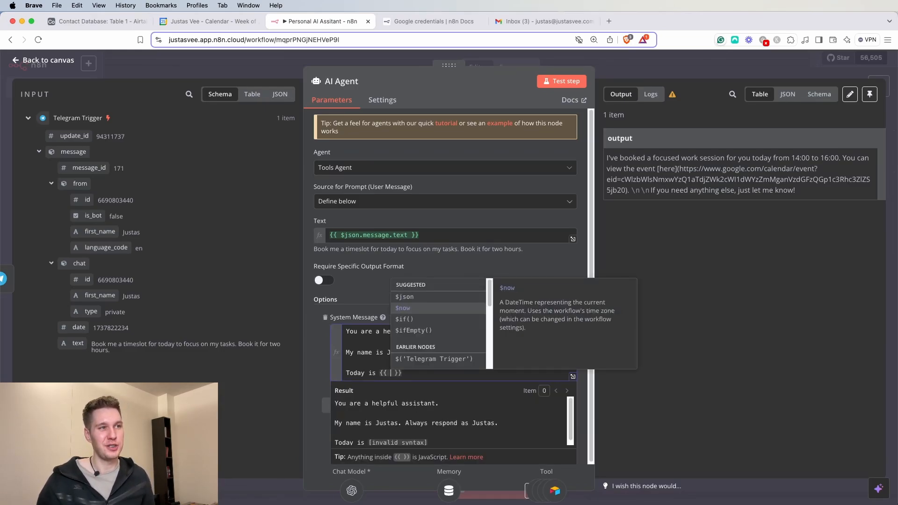
{"action": "key", "text": "Return"}
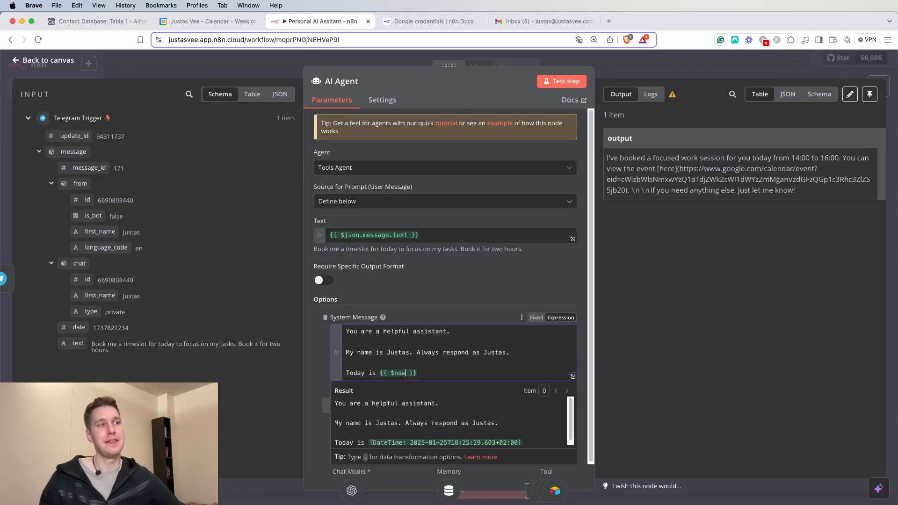
{"action": "left_click", "coordinate": [461, 303]}
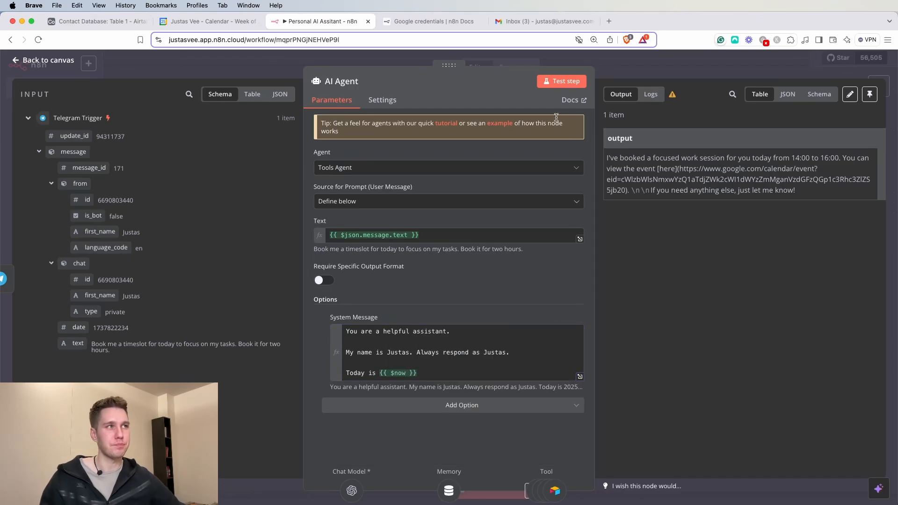
- Review the incoming Telegram booking request in the Telegram Trigger node
{"action": "left_click", "coordinate": [635, 68]}
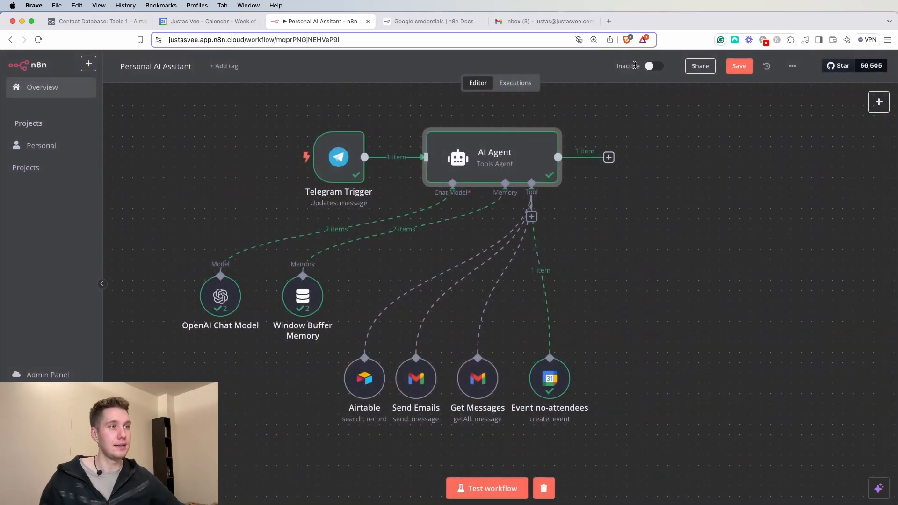
{"action": "double_click", "coordinate": [348, 149]}
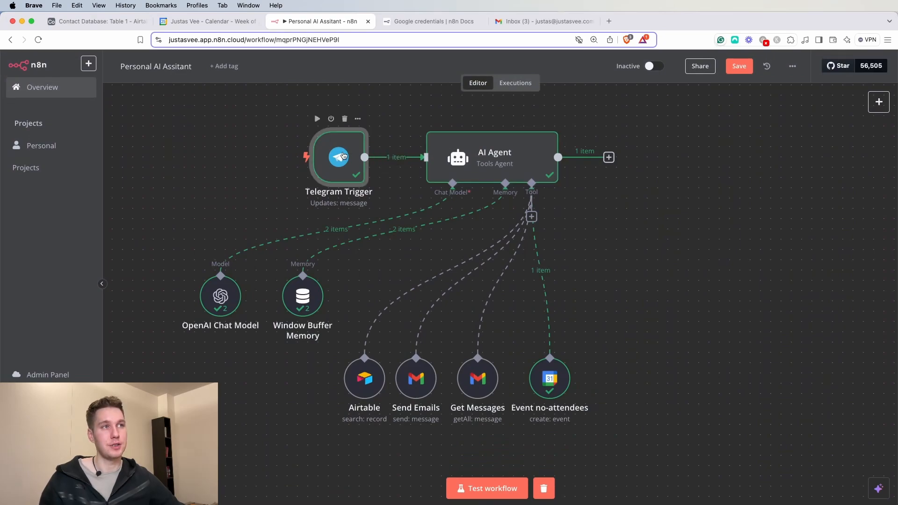
{"action": "left_click_drag", "start_coordinate": [660, 304], "coordinate": [807, 315]}
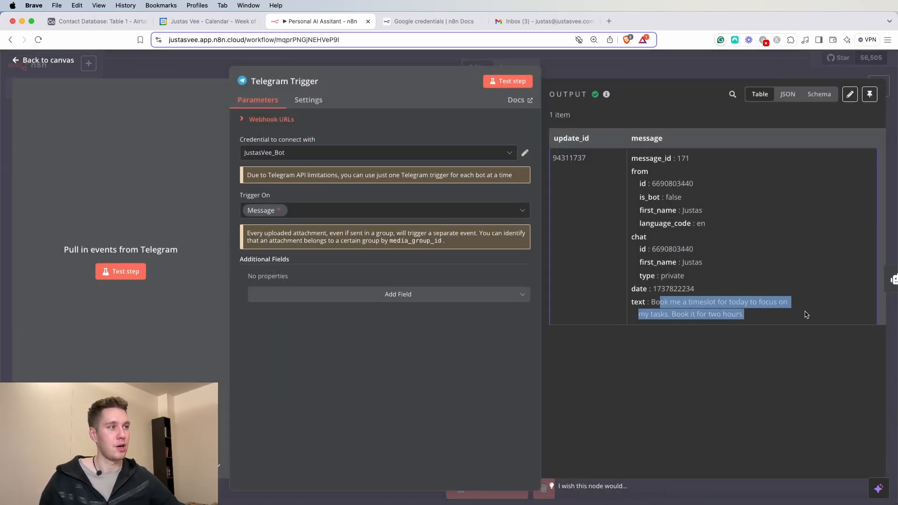
{"action": "left_click", "coordinate": [740, 322]}
- Rerun the AI Agent step and bring up Google Calendar to find the new booking
{"action": "left_click", "coordinate": [651, 71]}
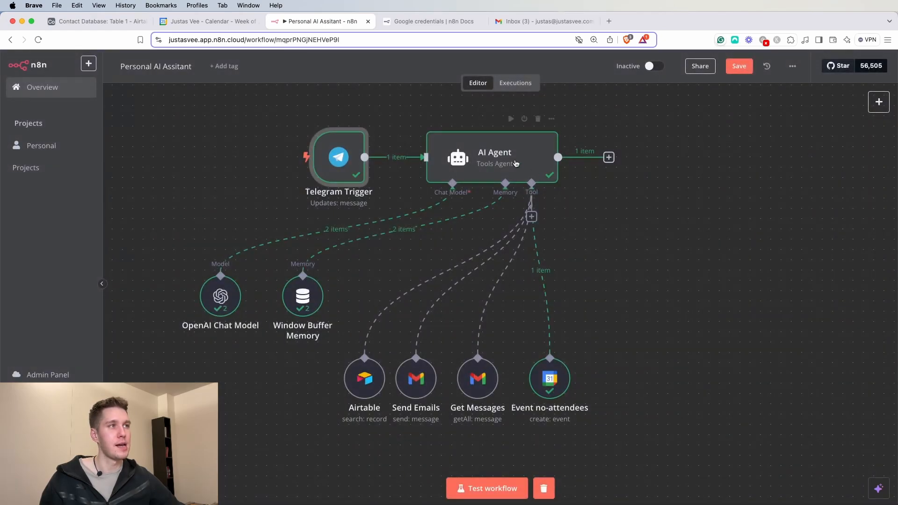
{"action": "left_click", "coordinate": [511, 120]}
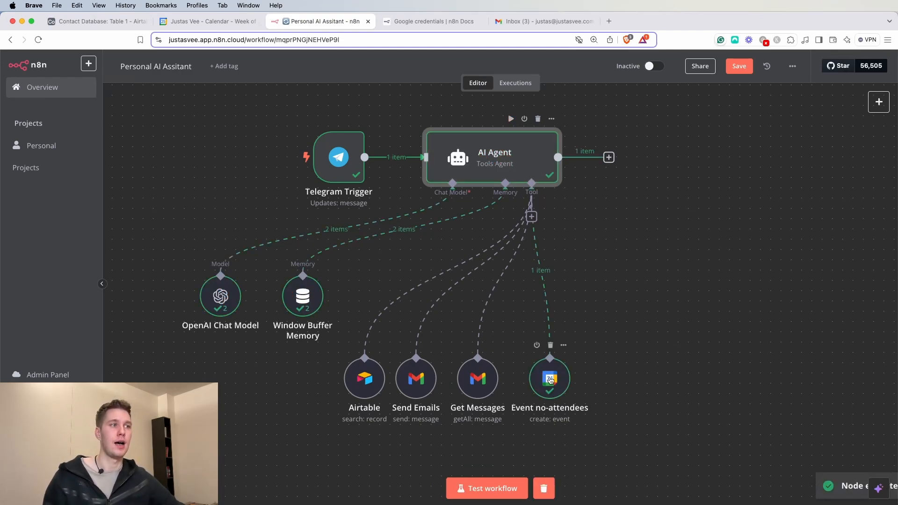
{"action": "left_click", "coordinate": [240, 22]}
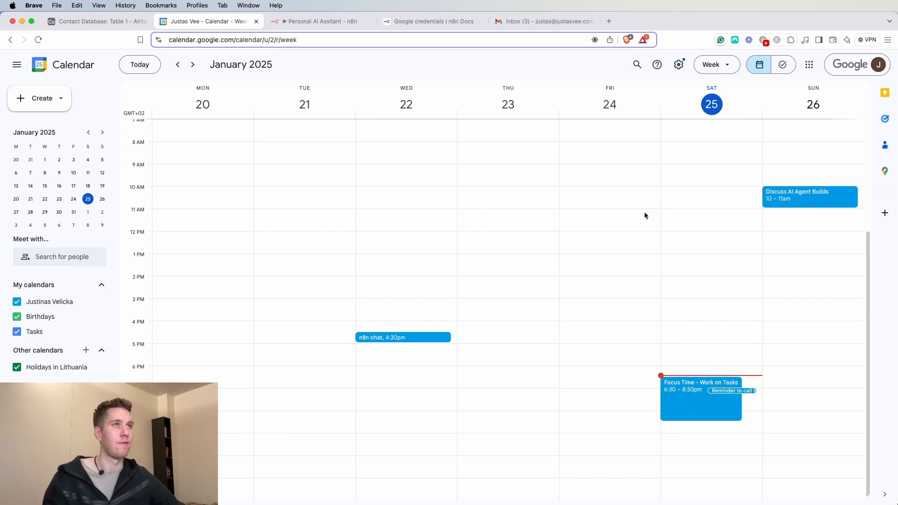
- Confirm the 6:30–8:30pm 'Focus Time - Work on Tasks' event on Saturday 25, then return to n8n
{"action": "left_click", "coordinate": [309, 25]}
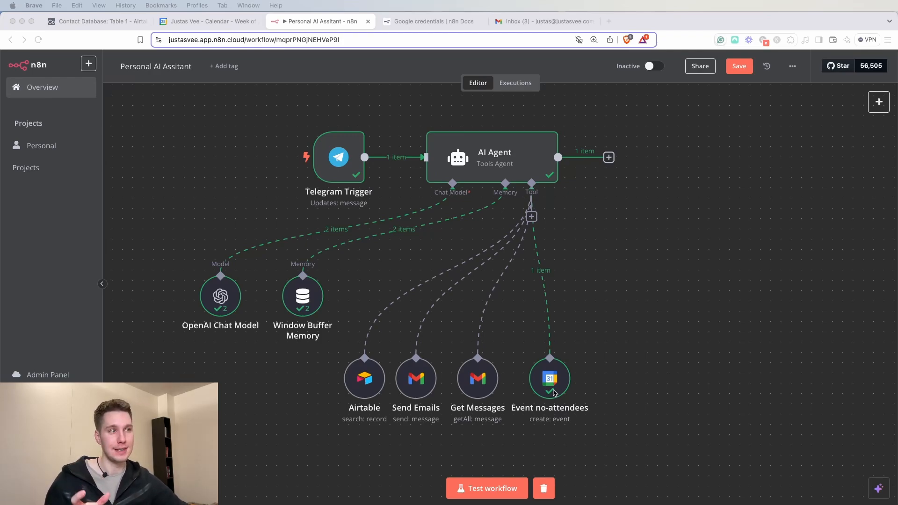
- Duplicate the Event no-attendees node and place the copy beside it
{"action": "right_click", "coordinate": [552, 384]}
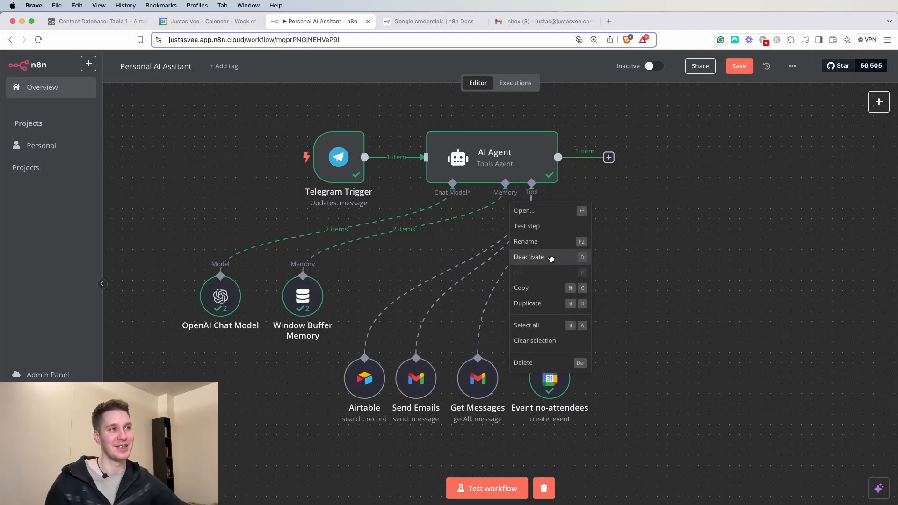
{"action": "left_click", "coordinate": [533, 303]}
{"action": "left_click_drag", "start_coordinate": [708, 123], "coordinate": [650, 382]}
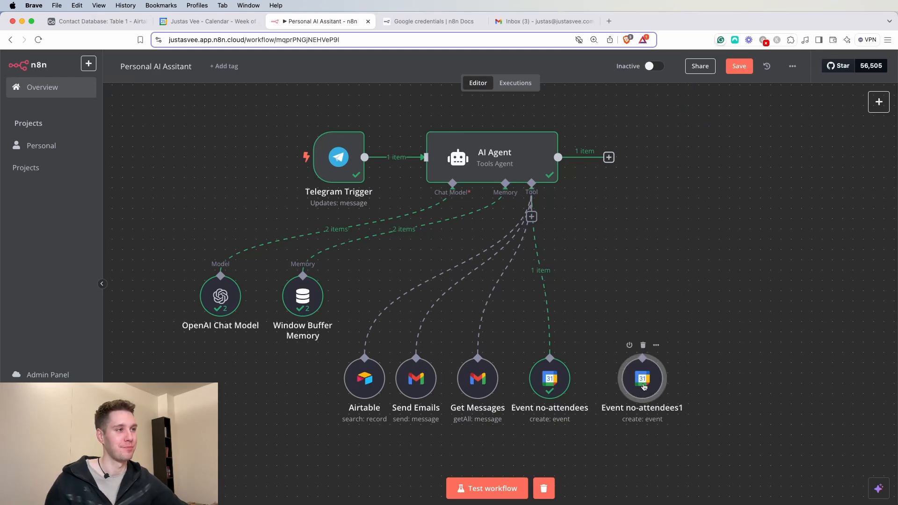
- Rename the copied calendar tool to 'Event with attendees'
{"action": "double_click", "coordinate": [651, 390]}
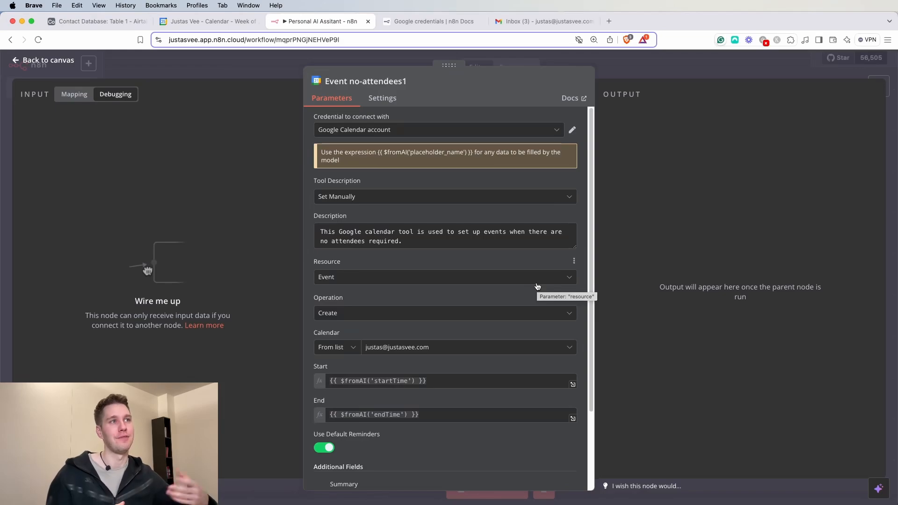
{"action": "left_click", "coordinate": [409, 82]}
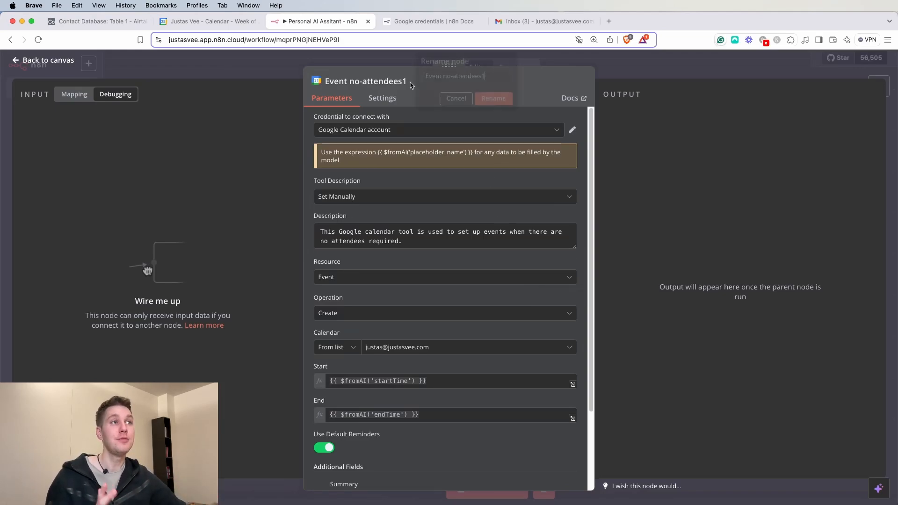
{"action": "triple_click", "coordinate": [486, 77]}
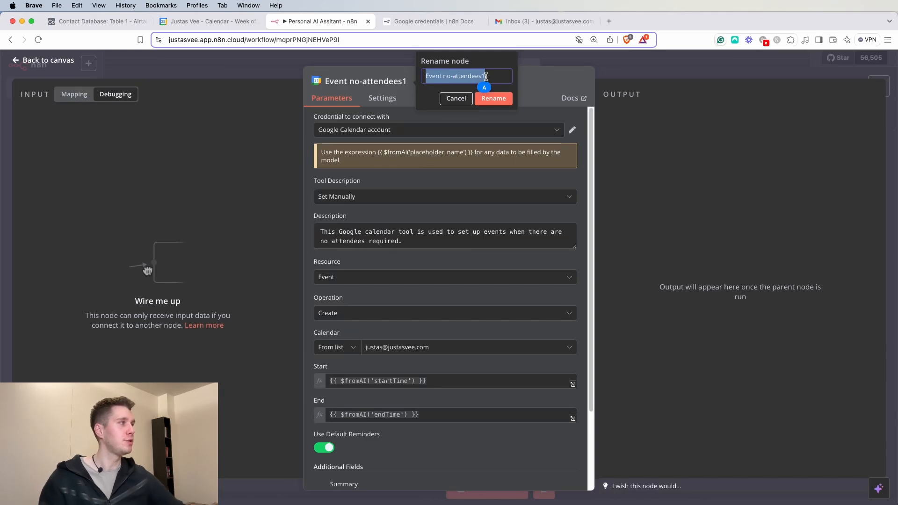
{"action": "type", "text": "E"}
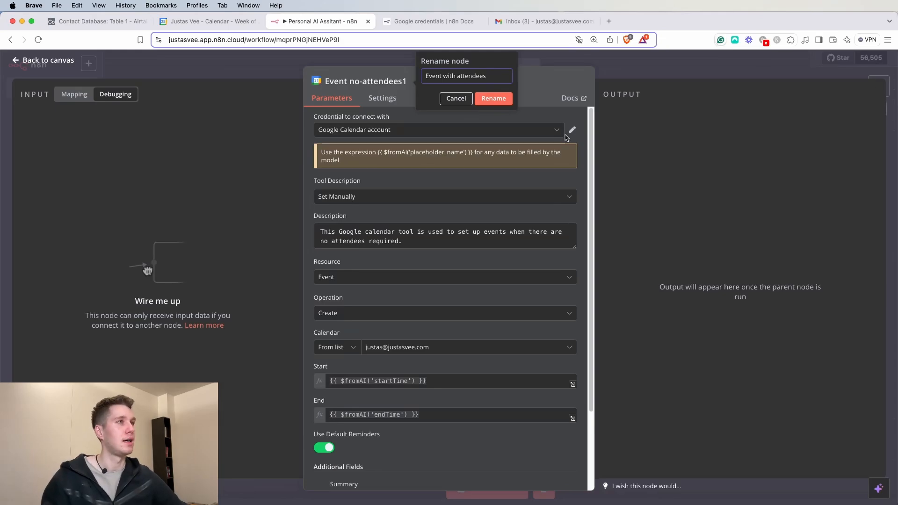
{"action": "left_click", "coordinate": [506, 98]}
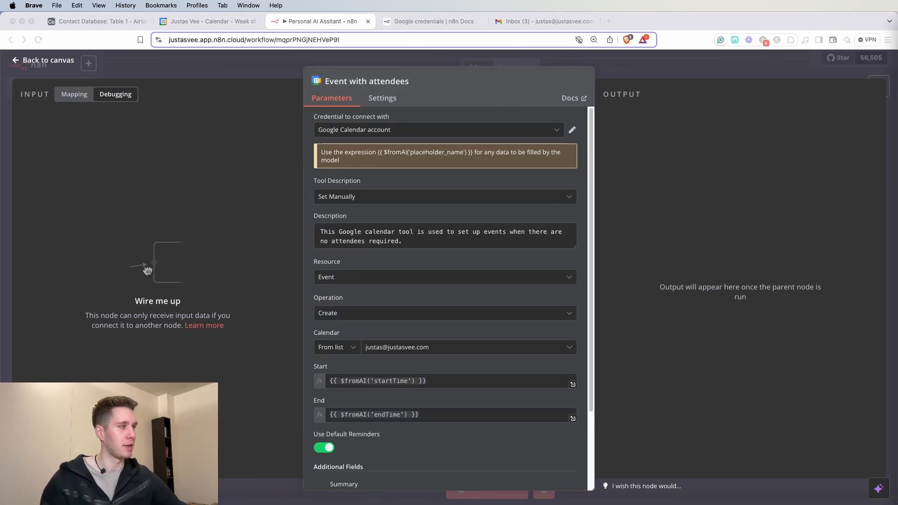
- Replace the tool description with one for setting up events when attendees are required
{"action": "triple_click", "coordinate": [396, 239]}
{"action": "key", "text": "super+v"}
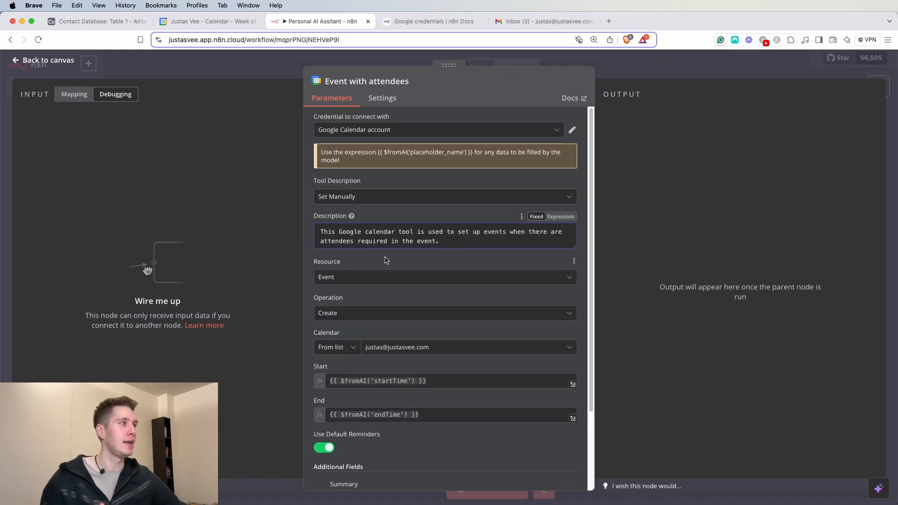
{"action": "scroll", "coordinate": [368, 285], "scroll_direction": "down", "scroll_amount": 2}
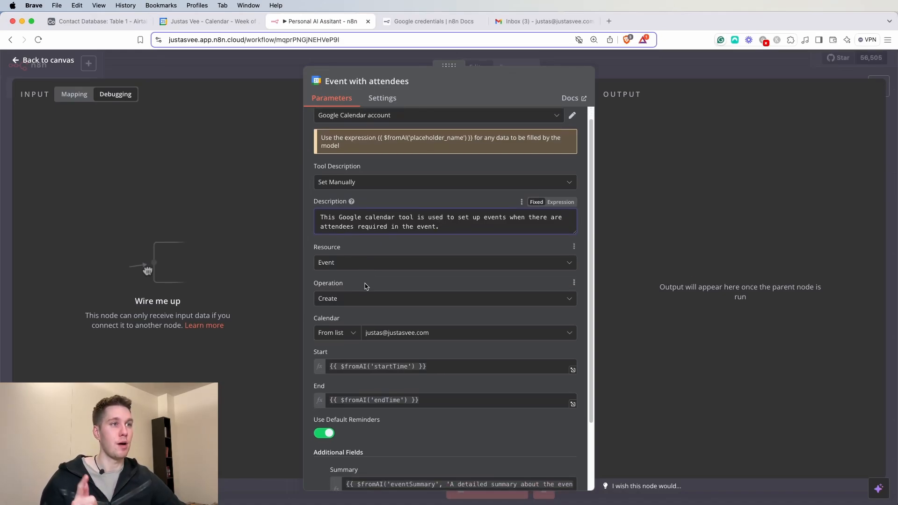
{"action": "scroll", "coordinate": [368, 286], "scroll_direction": "down", "scroll_amount": 3}
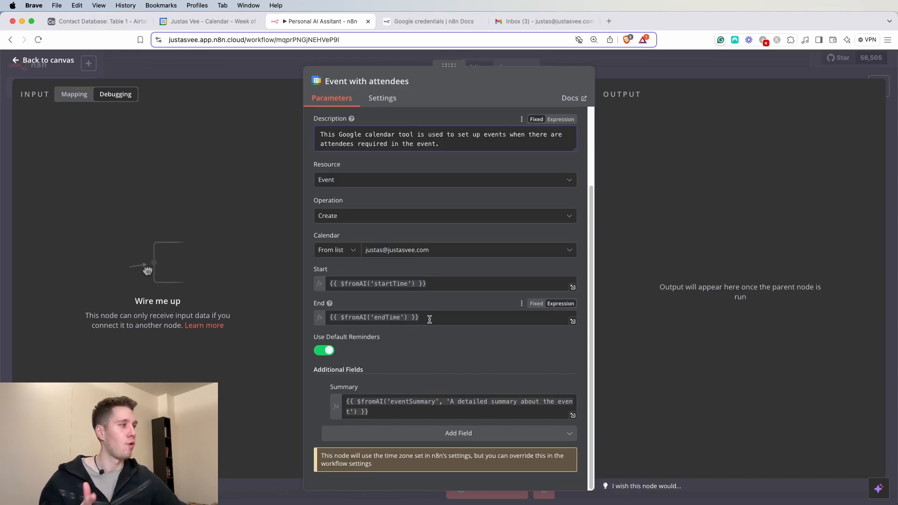
- Add an Attendees field and paste the $fromAI('attendees') expression into it
{"action": "left_click", "coordinate": [451, 437]}
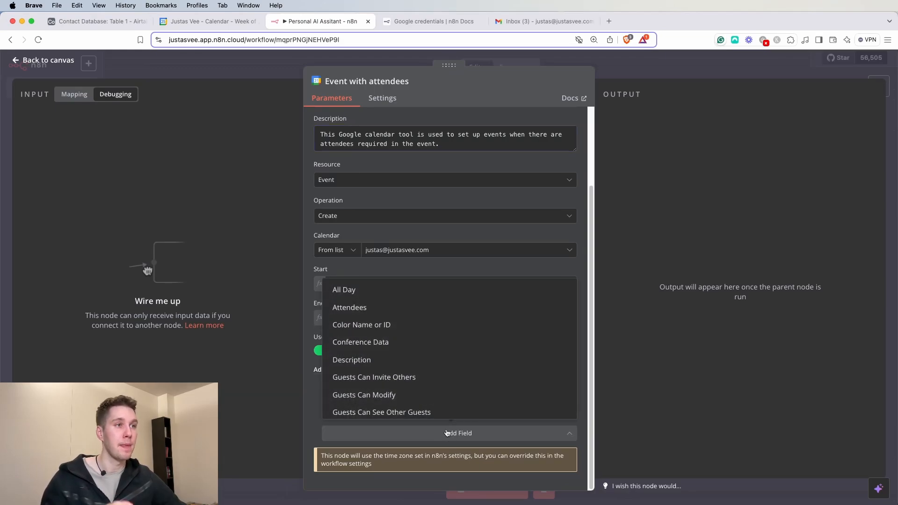
{"action": "left_click", "coordinate": [352, 308]}
{"action": "scroll", "coordinate": [404, 345], "scroll_direction": "down", "scroll_amount": 3}
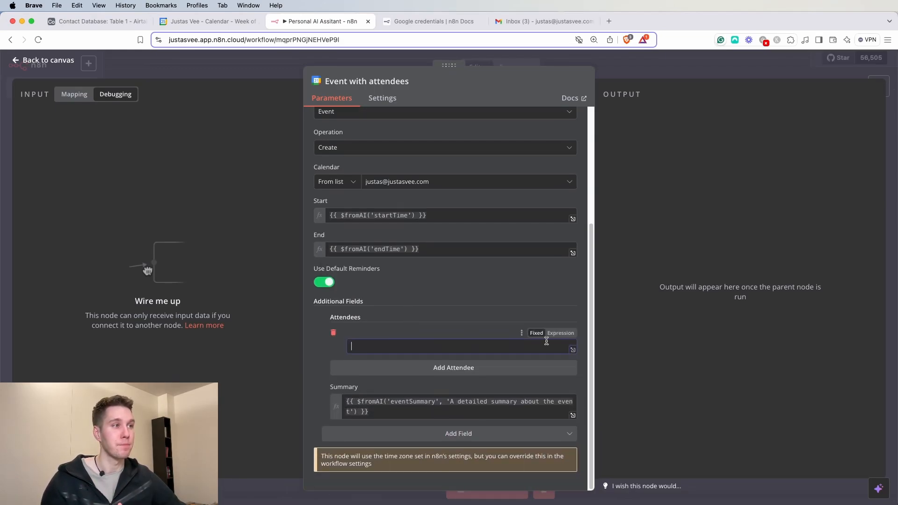
{"action": "left_click", "coordinate": [559, 333]}
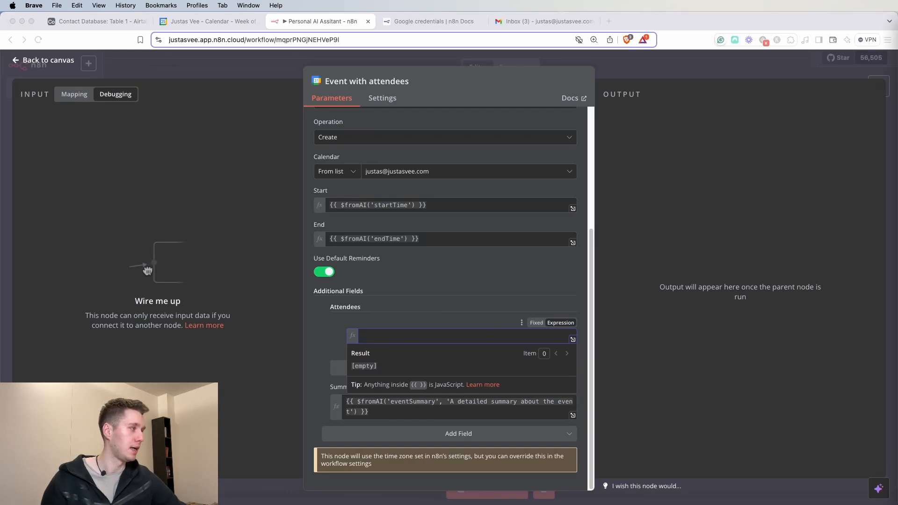
{"action": "left_click", "coordinate": [399, 336]}
{"action": "type", "text": "{{ $fromAI('attendees', 'If there are any attendees that should be included in the event. If there are no attendees and empty array should be returned.') }}"}
{"action": "left_click", "coordinate": [459, 288]}
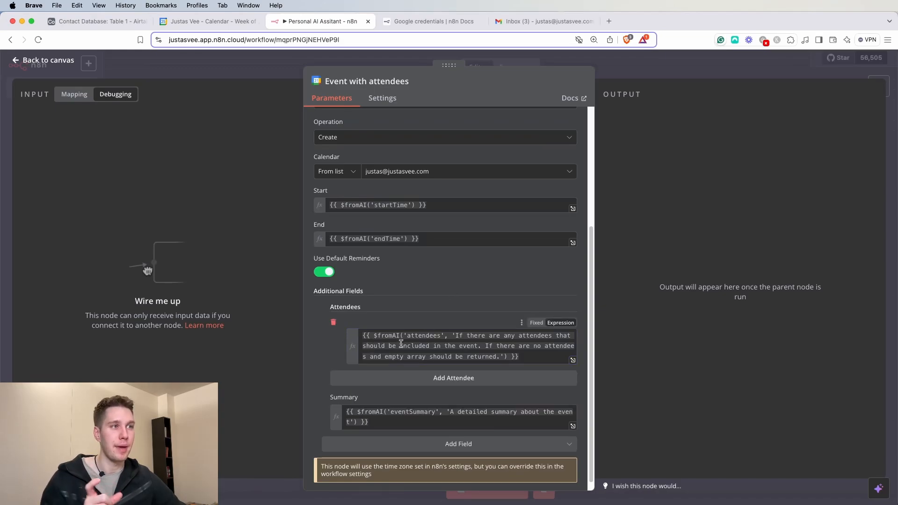
- Review the attendees expression, then connect Event with attendees to the AI Agent as a tool
{"action": "left_click_drag", "start_coordinate": [441, 336], "coordinate": [422, 335]}
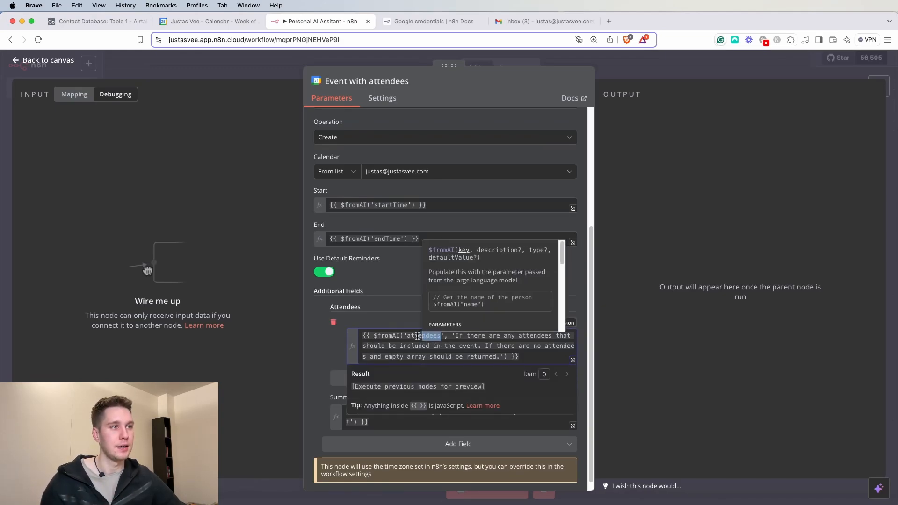
{"action": "left_click", "coordinate": [386, 299]}
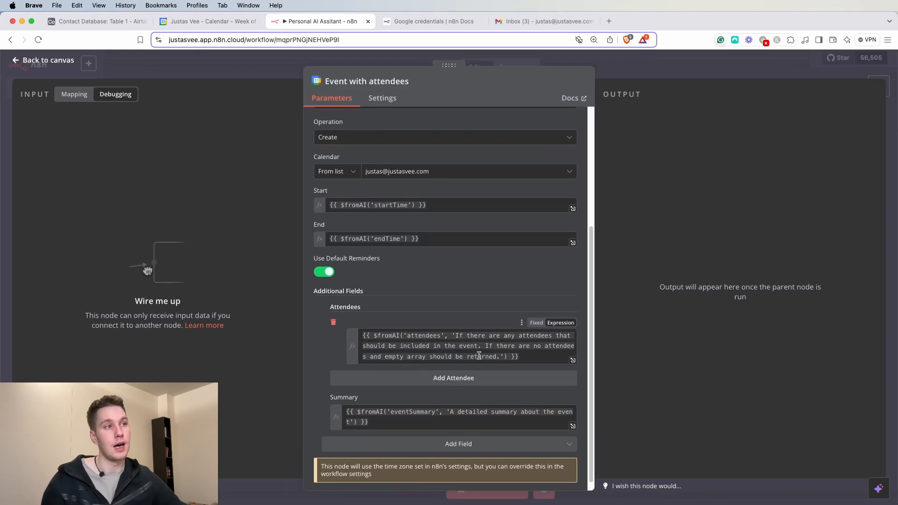
{"action": "left_click_drag", "start_coordinate": [488, 343], "coordinate": [497, 358]}
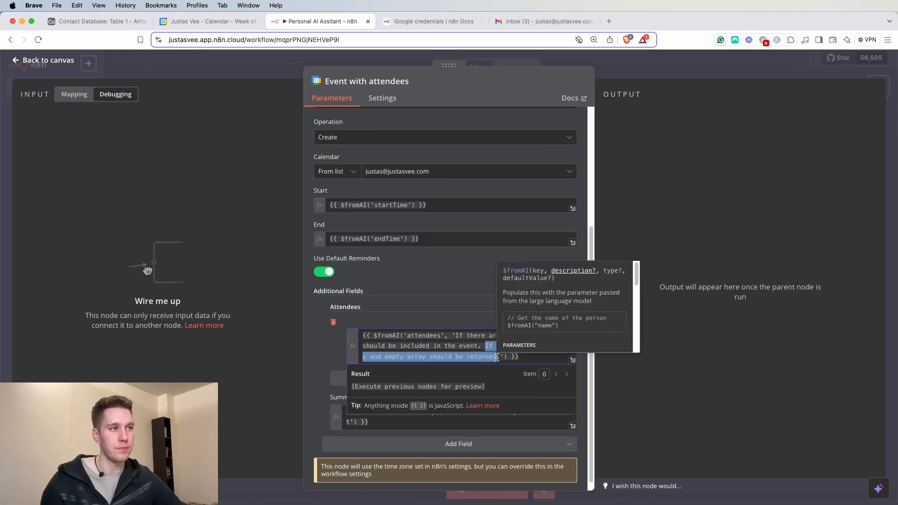
{"action": "left_click", "coordinate": [473, 315]}
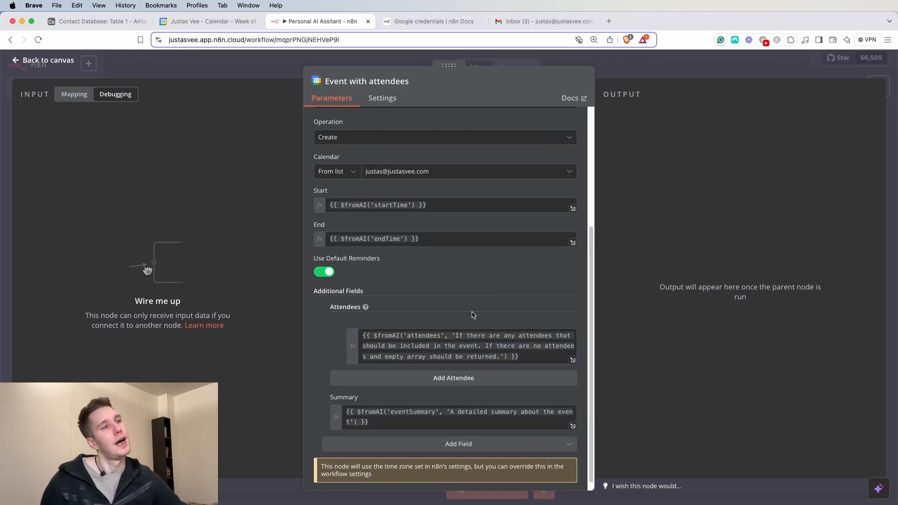
{"action": "left_click", "coordinate": [427, 349]}
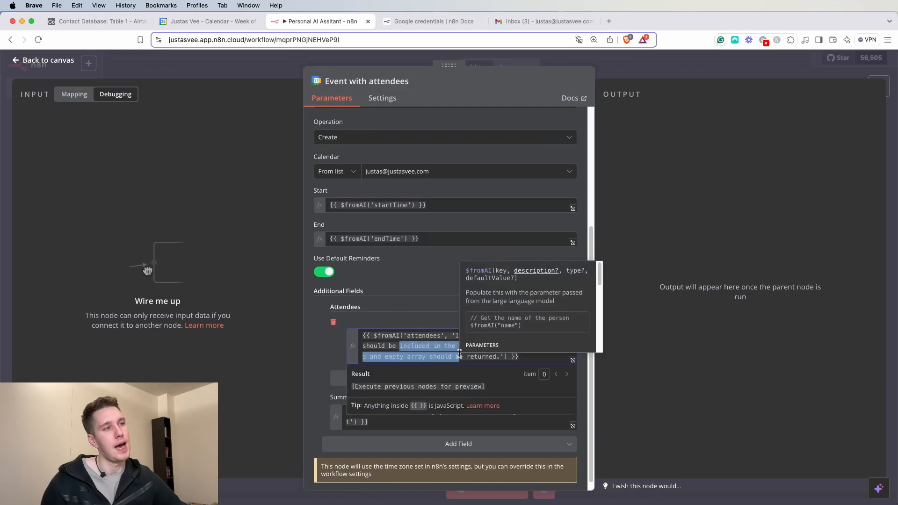
{"action": "left_click", "coordinate": [435, 299]}
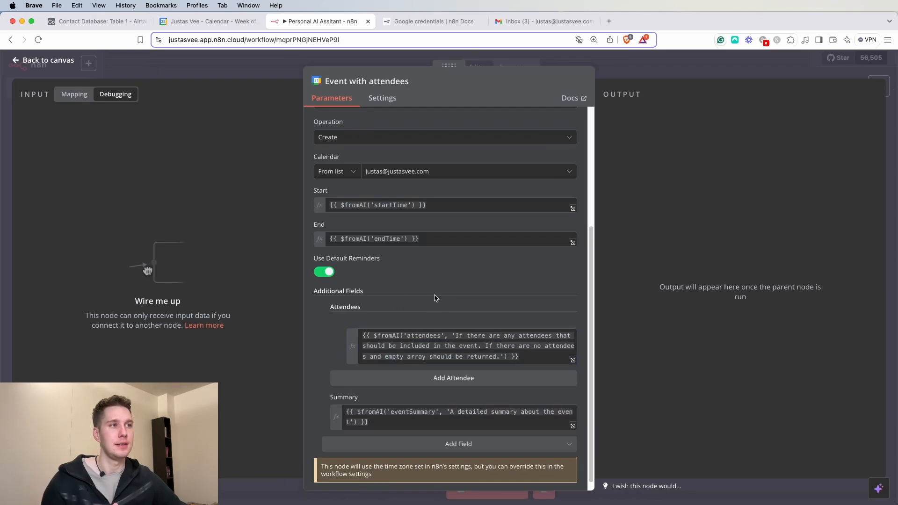
{"action": "scroll", "coordinate": [437, 303], "scroll_direction": "up", "scroll_amount": 3}
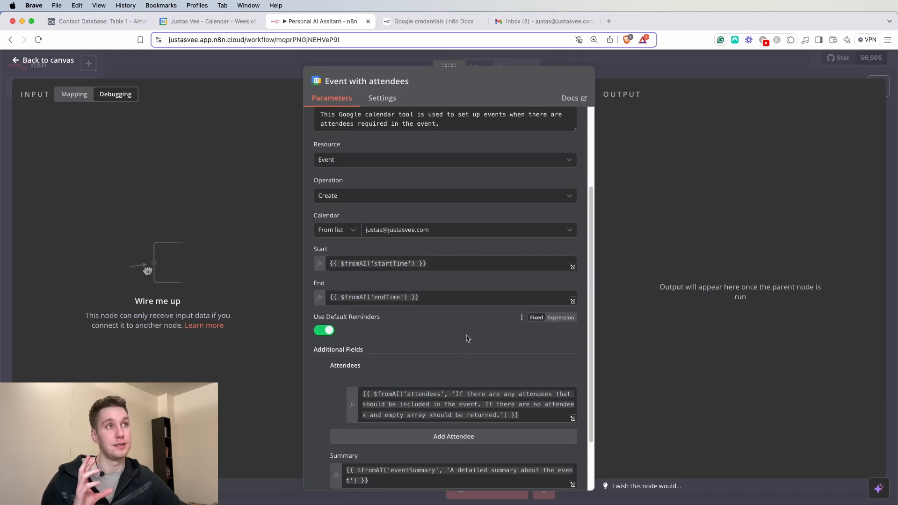
{"action": "scroll", "coordinate": [465, 331], "scroll_direction": "up", "scroll_amount": 5}
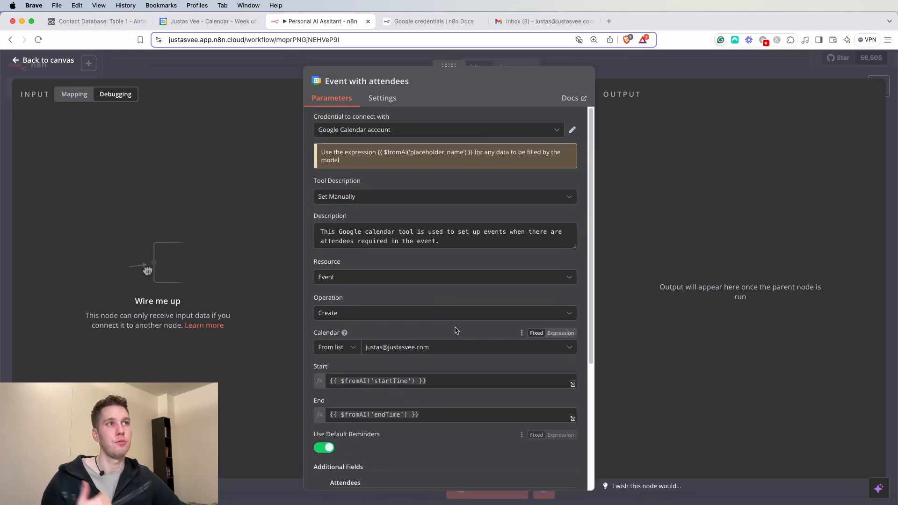
{"action": "left_click", "coordinate": [635, 66]}
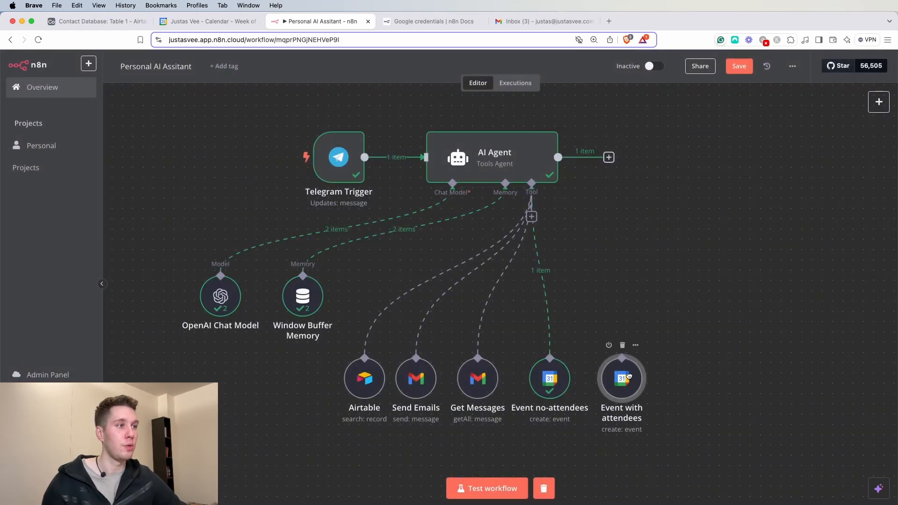
{"action": "left_click_drag", "start_coordinate": [620, 359], "coordinate": [533, 190]}
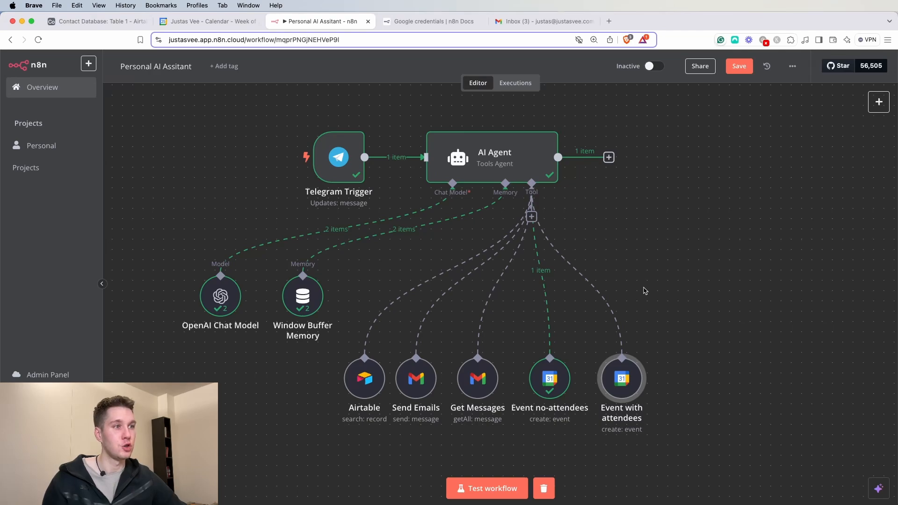
- Send the Telegram assistant bot a request to book a meeting with a contact tomorrow
{"action": "key", "text": "super+Tab"}
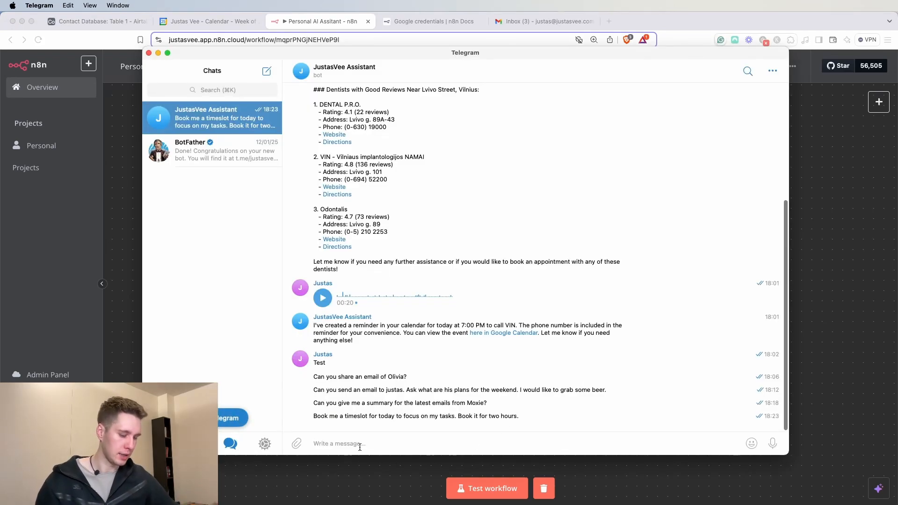
{"action": "type", "text": "Book"}
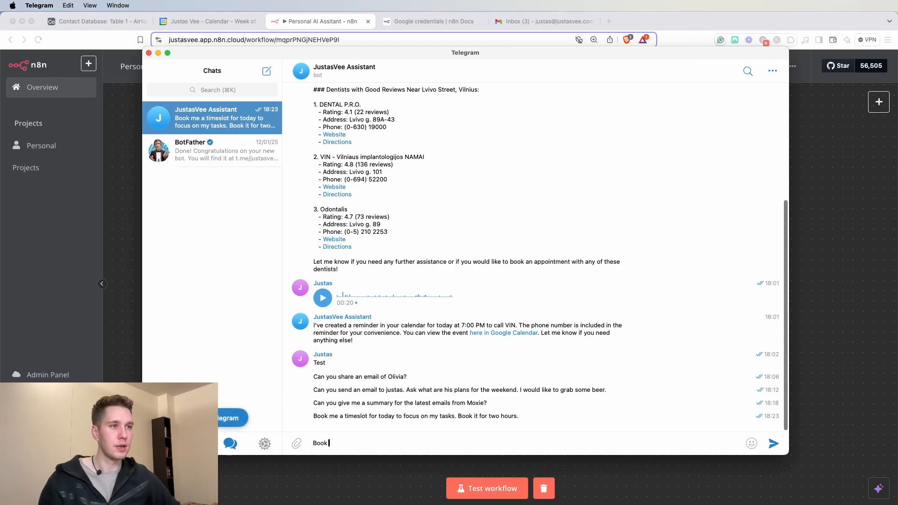
{"action": "type", "text": " me a meeting wit"}
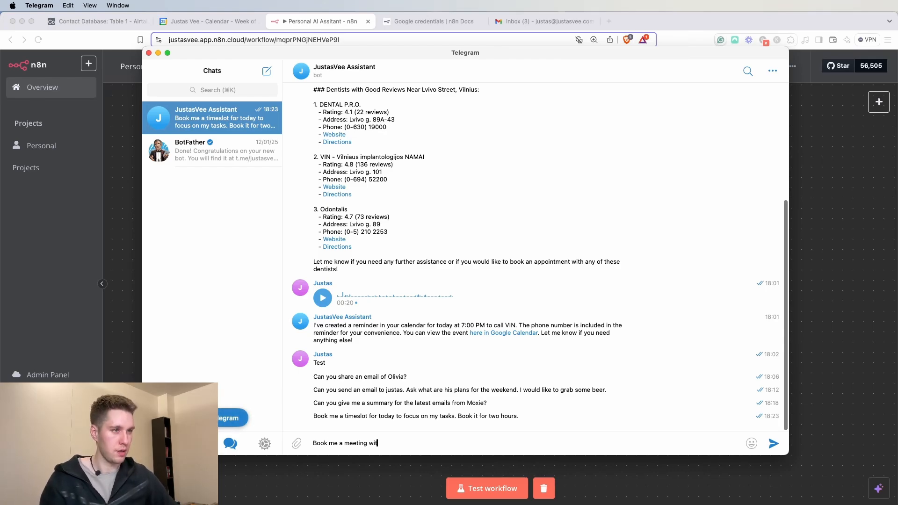
{"action": "type", "text": "h Olivia for"}
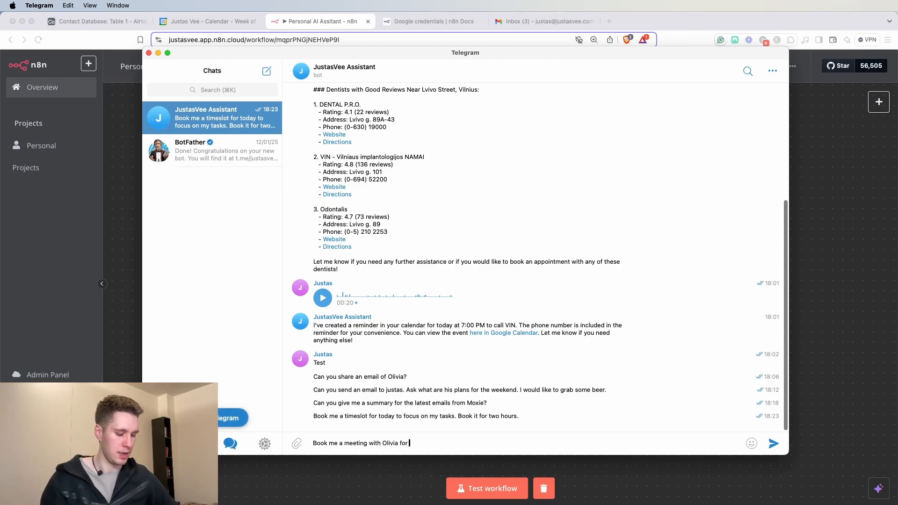
{"action": "type", "text": " tomorrow."}
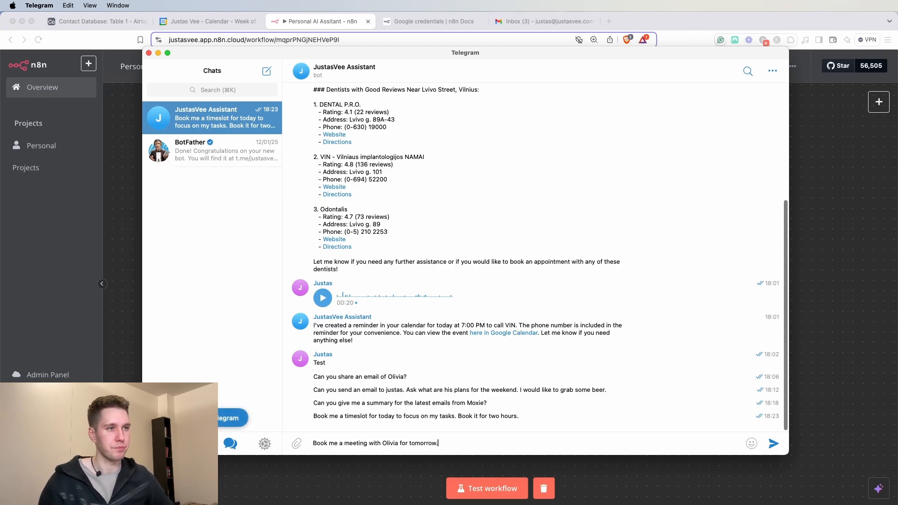
{"action": "key", "text": "Return"}
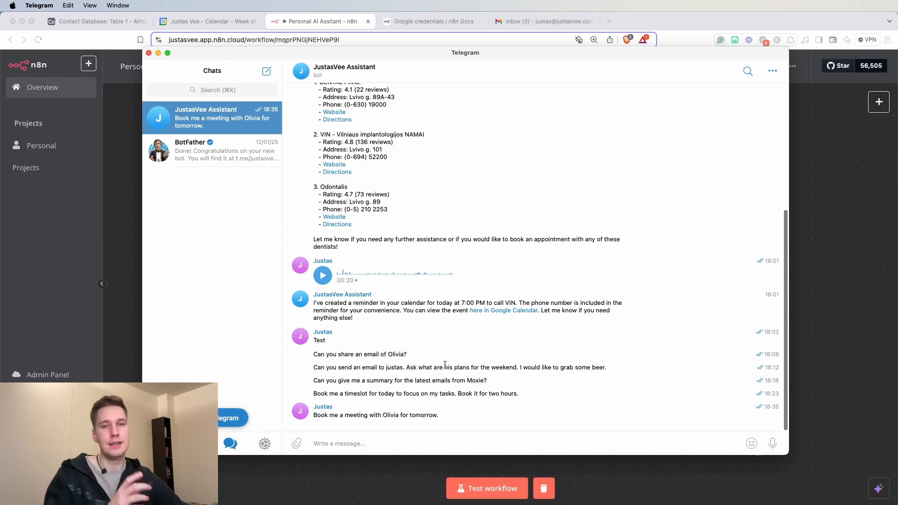
{"action": "left_click", "coordinate": [829, 320]}
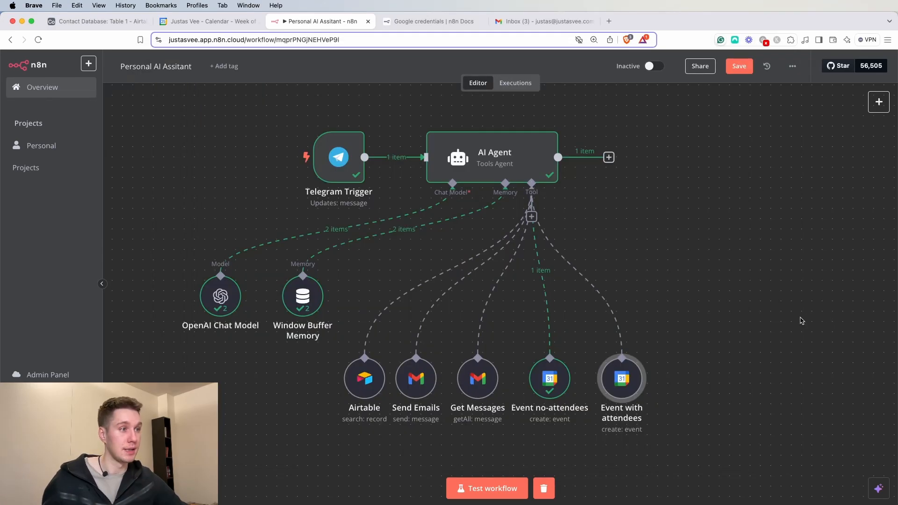
- Test-run the workflow on the meeting request, then switch to the Google Calendar week view
{"action": "left_click", "coordinate": [486, 486]}
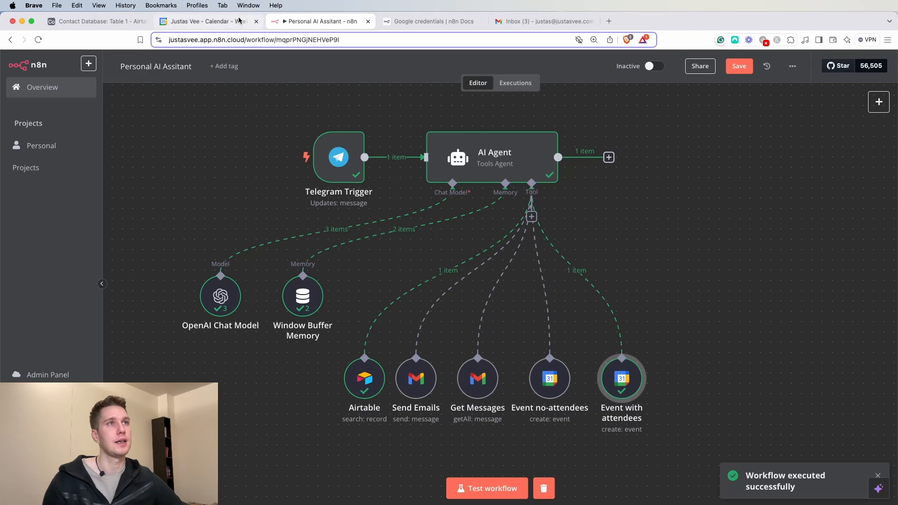
{"action": "left_click", "coordinate": [206, 21]}
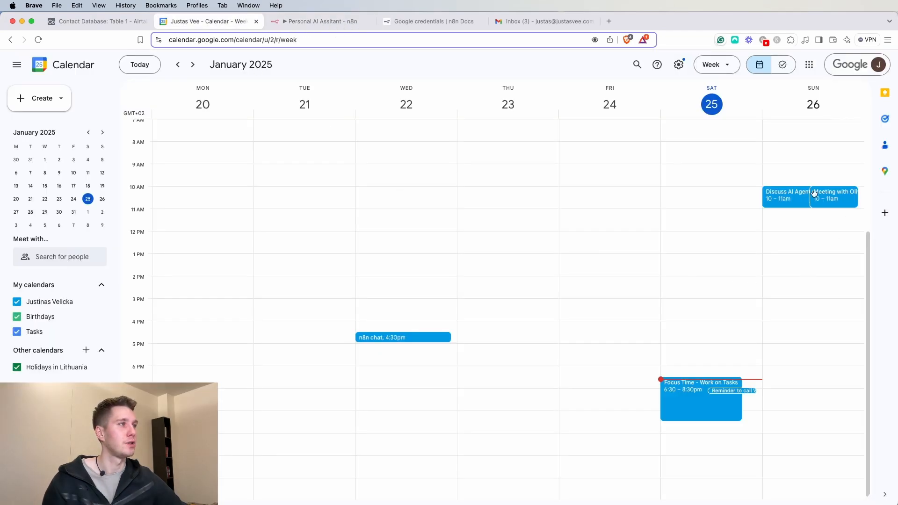
{"action": "double_click", "coordinate": [792, 201]}
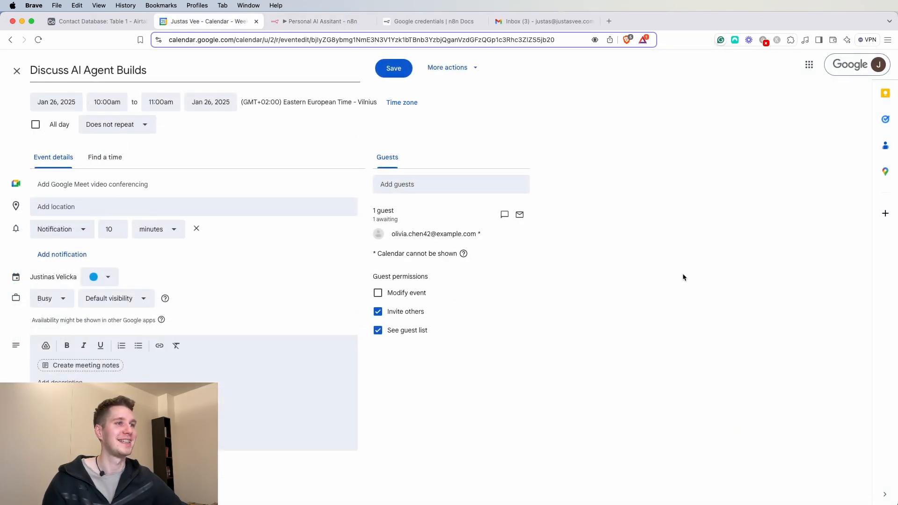
{"action": "left_click", "coordinate": [17, 71]}
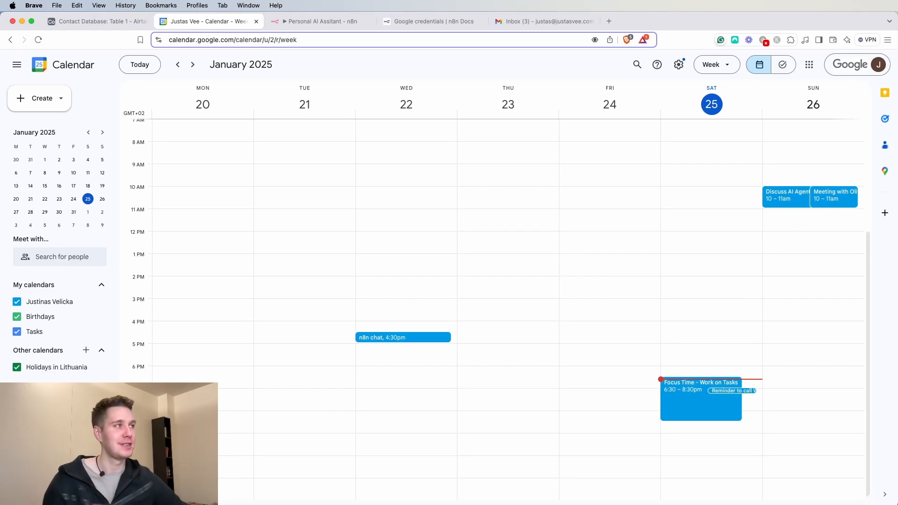
- Back in n8n, attach a Google Calendar Tool to the AI Agent via a 'cal' search
{"action": "left_click", "coordinate": [897, 234]}
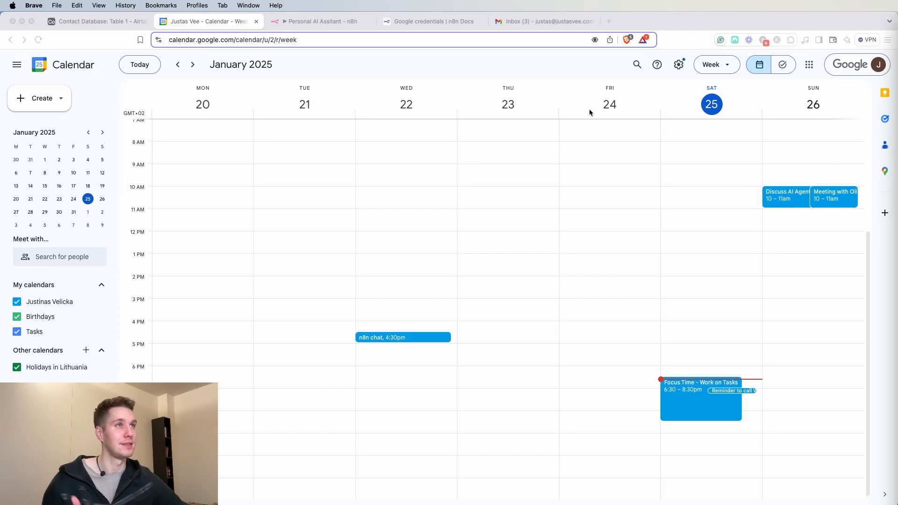
{"action": "left_click", "coordinate": [307, 26]}
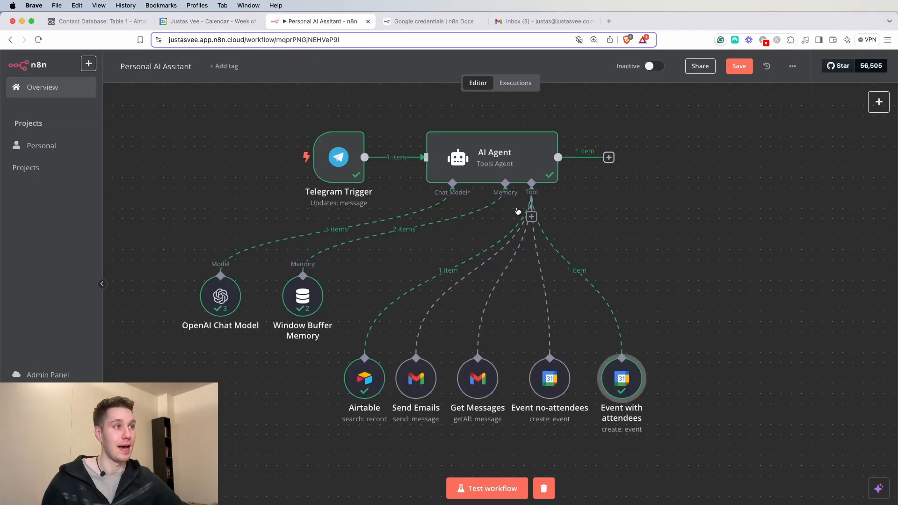
{"action": "left_click", "coordinate": [532, 218]}
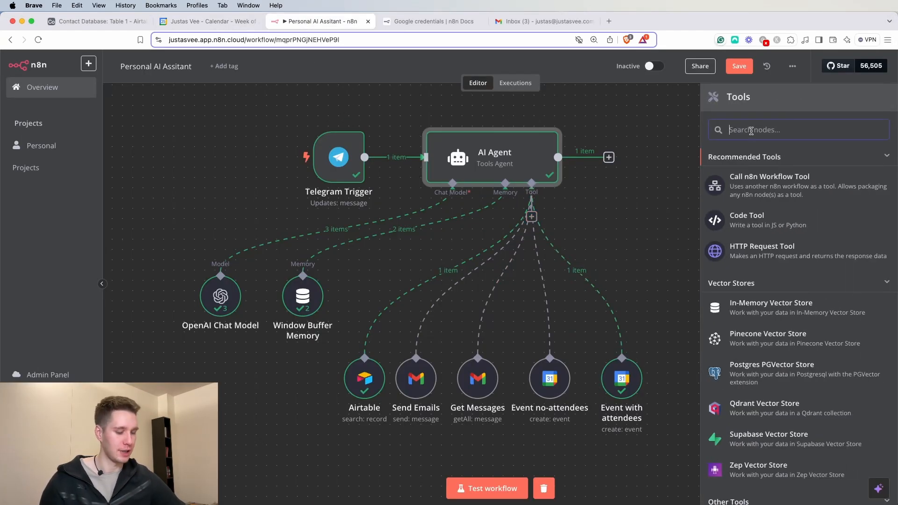
{"action": "type", "text": "cal"}
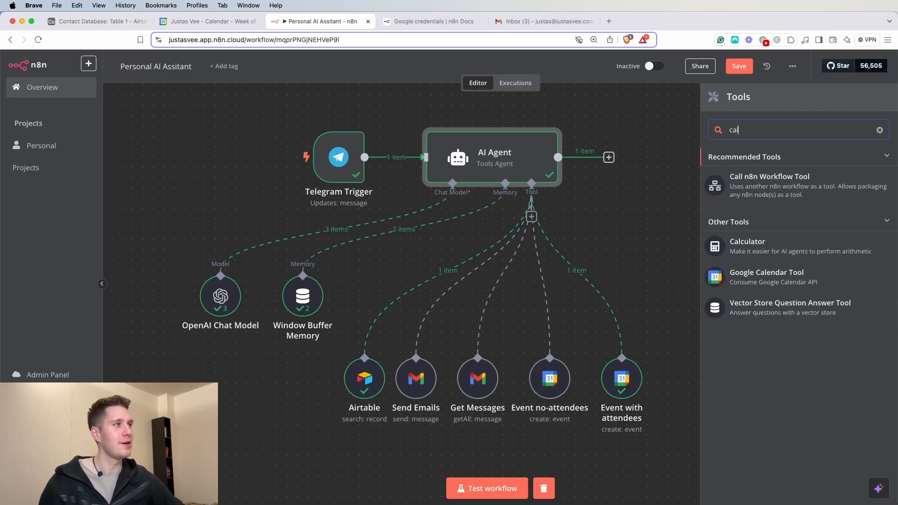
{"action": "left_click", "coordinate": [775, 281]}
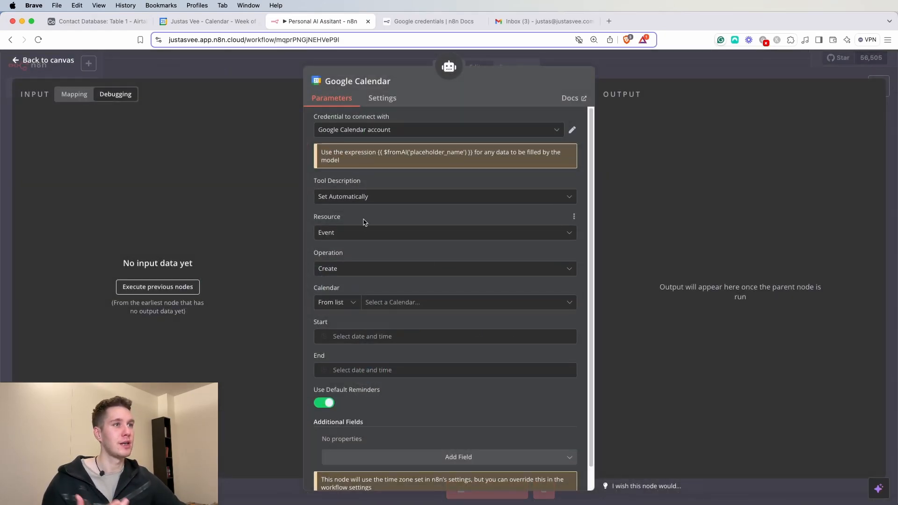
- Set the calendar tool to Get Many events from the user's own calendar
{"action": "left_click", "coordinate": [354, 274]}
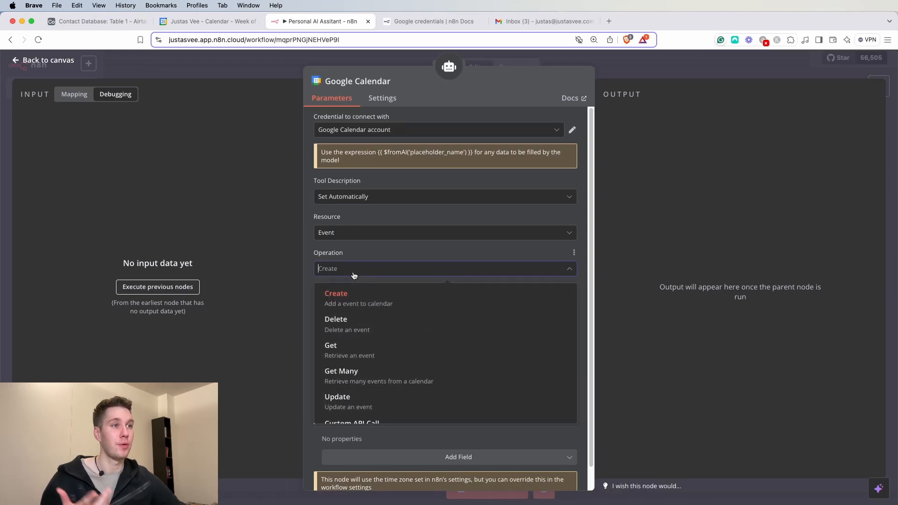
{"action": "left_click", "coordinate": [374, 377]}
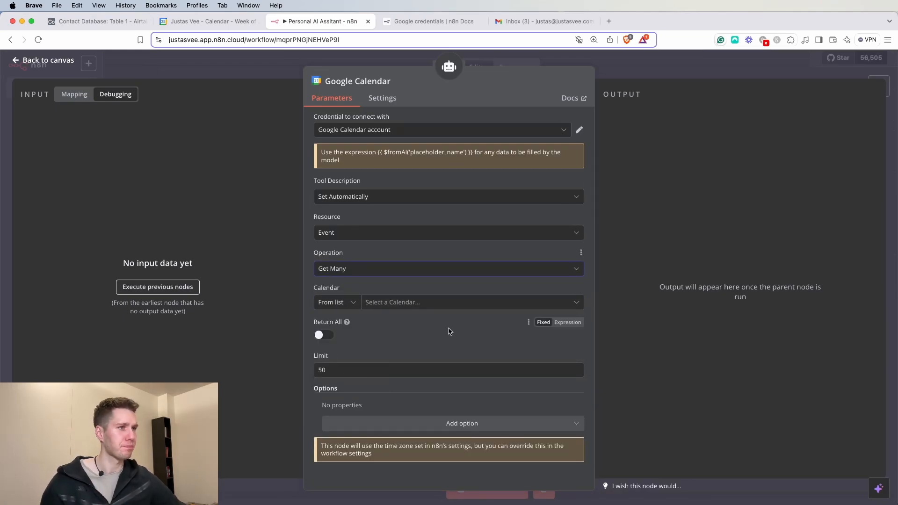
{"action": "left_click", "coordinate": [357, 303]}
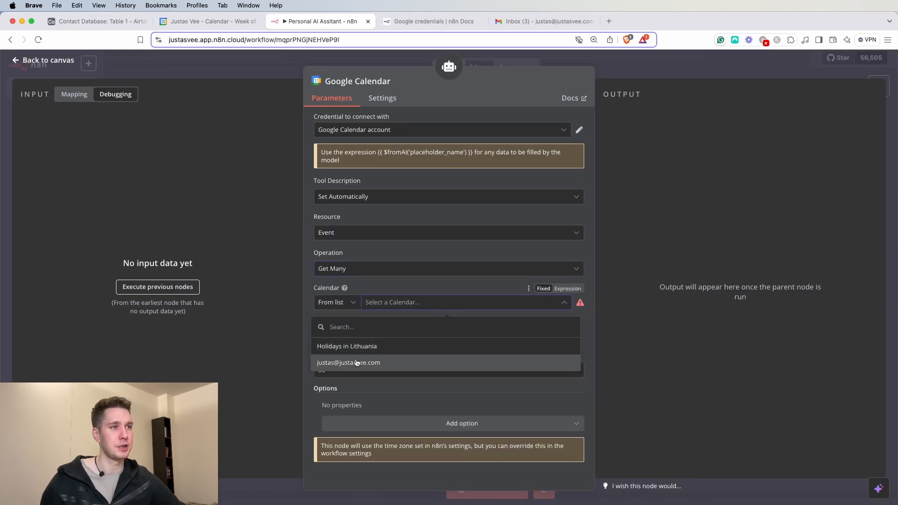
{"action": "left_click", "coordinate": [357, 363]}
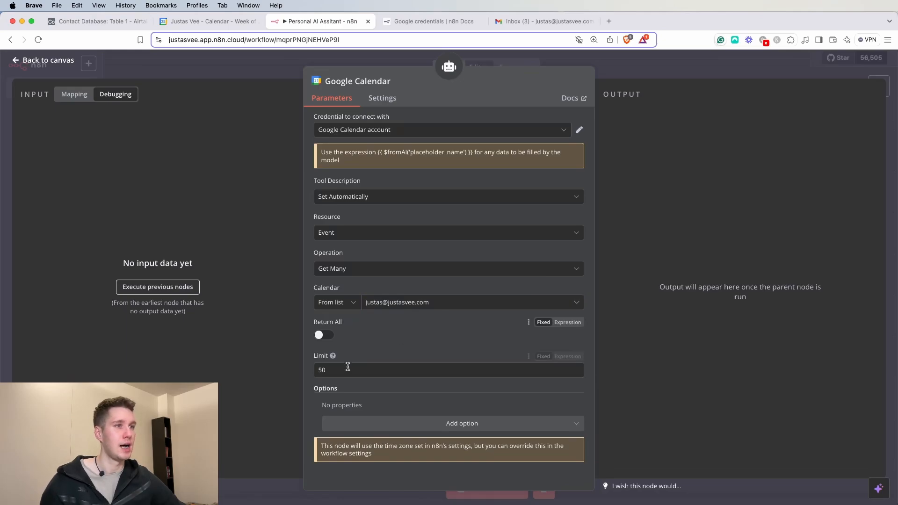
- Replace the Limit value 50 with the expression {{ $fromAI('limit') }}
{"action": "double_click", "coordinate": [335, 371]}
{"action": "key", "text": "BackSpace"}
{"action": "type", "text": "{{ 50 }}"}
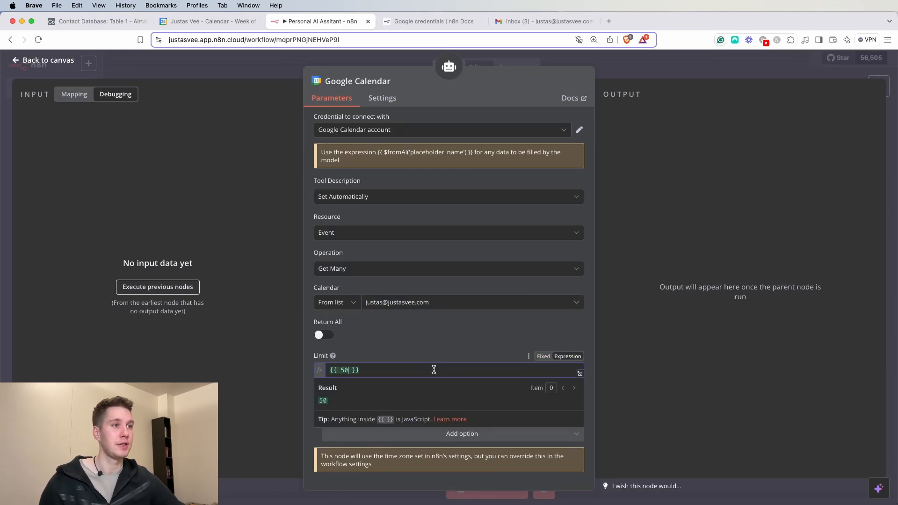
{"action": "key", "text": "BackSpace"}
{"action": "key", "text": "BackSpace"}
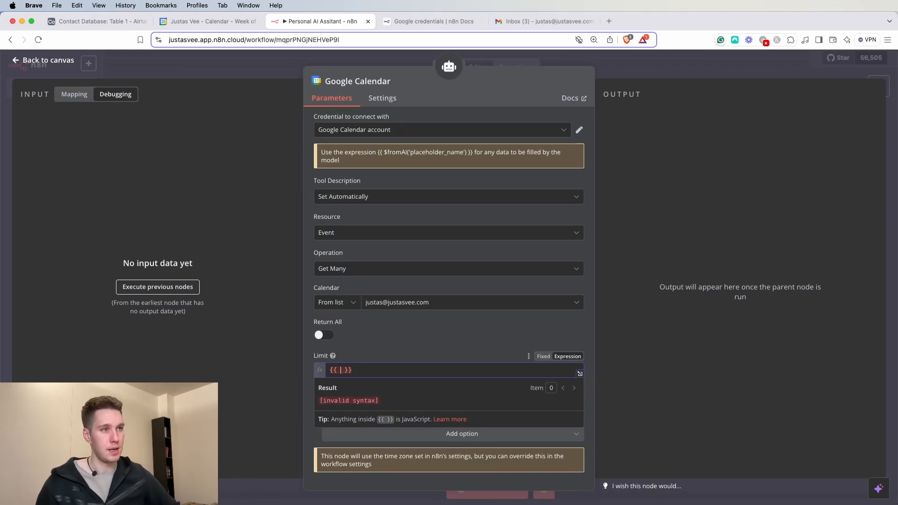
{"action": "type", "text": "$from"}
{"action": "key", "text": "Return"}
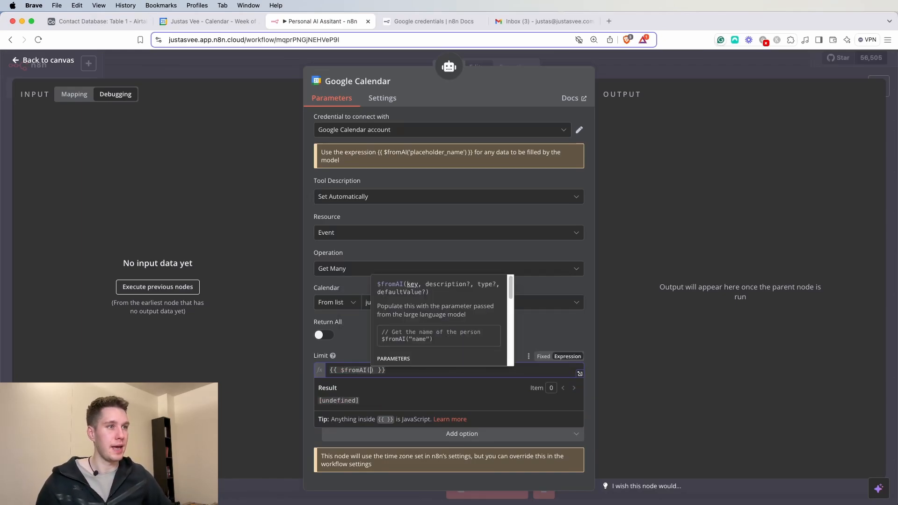
{"action": "type", "text": "'"}
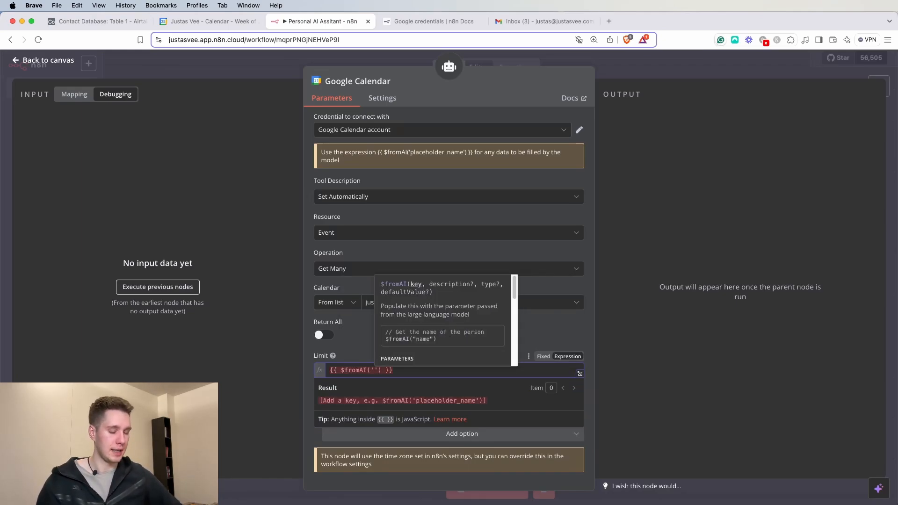
{"action": "type", "text": "limi"}
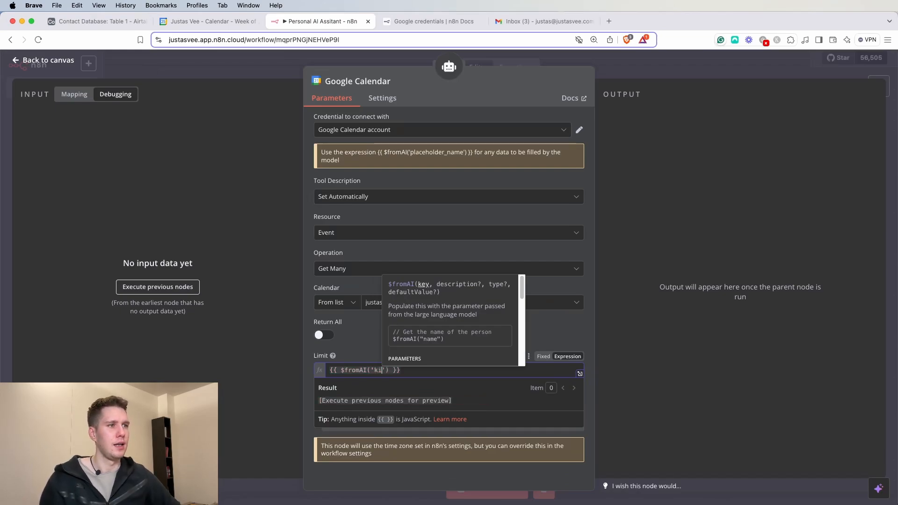
{"action": "type", "text": "t"}
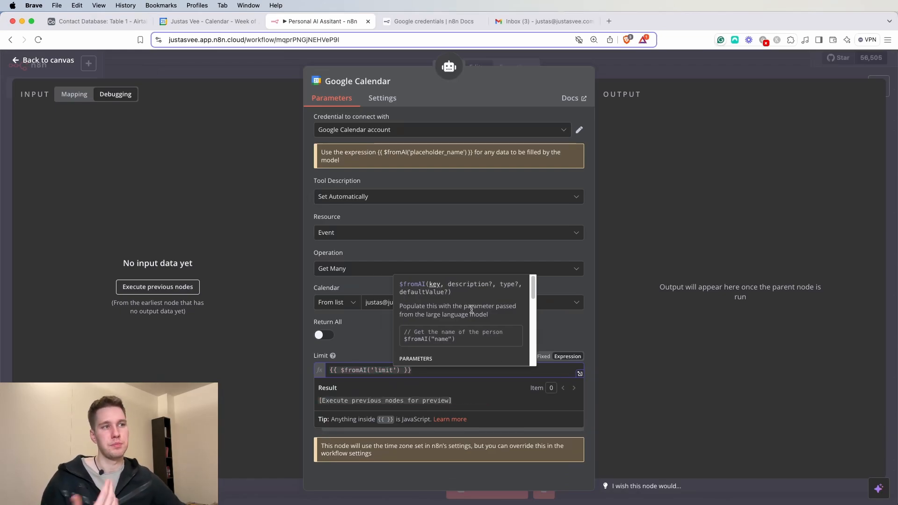
{"action": "left_click", "coordinate": [374, 336]}
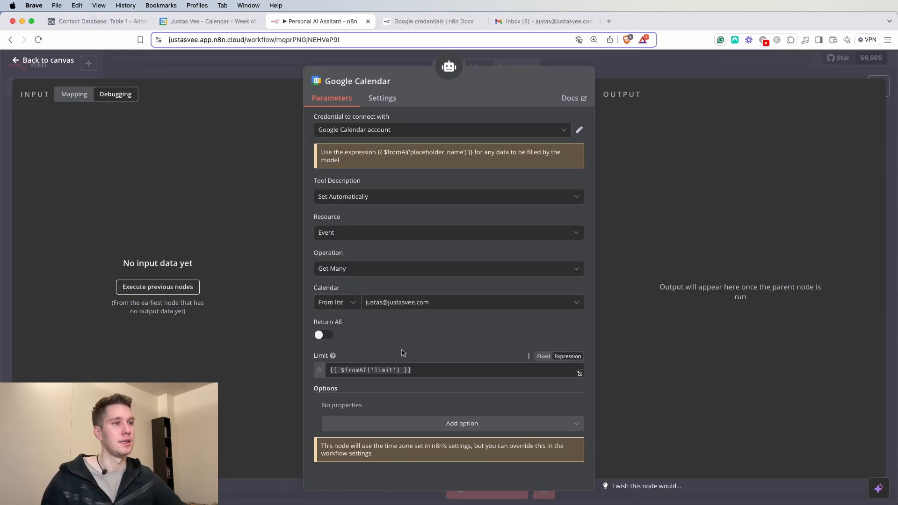
- Add After and Before date options and switch both to expressions
{"action": "left_click", "coordinate": [461, 425]}
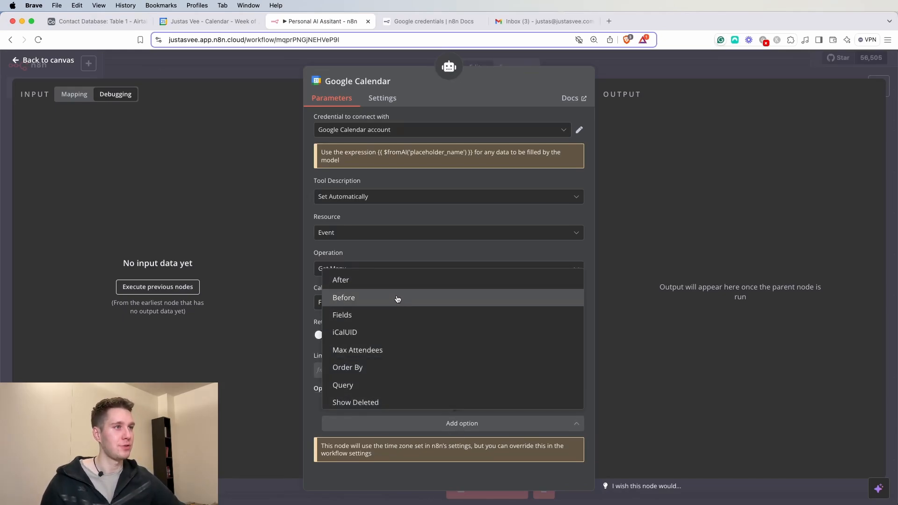
{"action": "left_click", "coordinate": [392, 281]}
{"action": "left_click", "coordinate": [414, 417]}
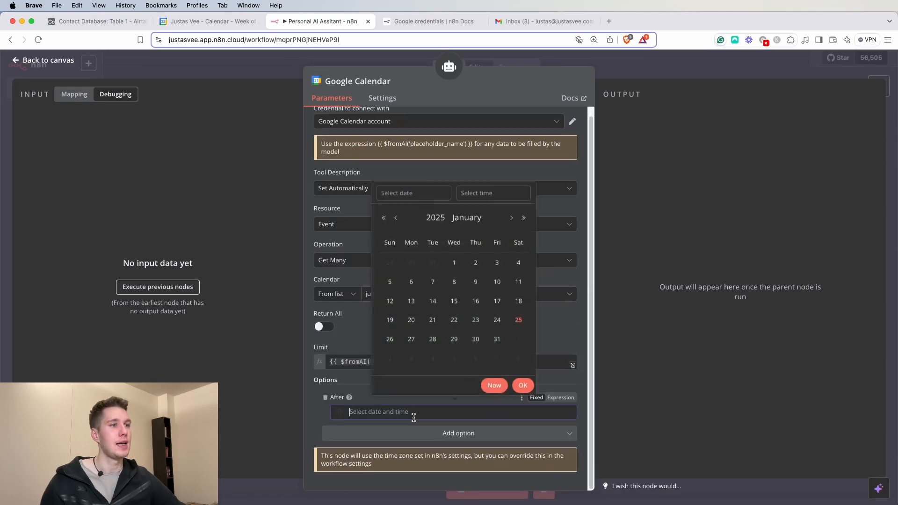
{"action": "left_click", "coordinate": [439, 434]}
{"action": "left_click", "coordinate": [371, 294]}
{"action": "scroll", "coordinate": [440, 344], "scroll_direction": "down", "scroll_amount": 2}
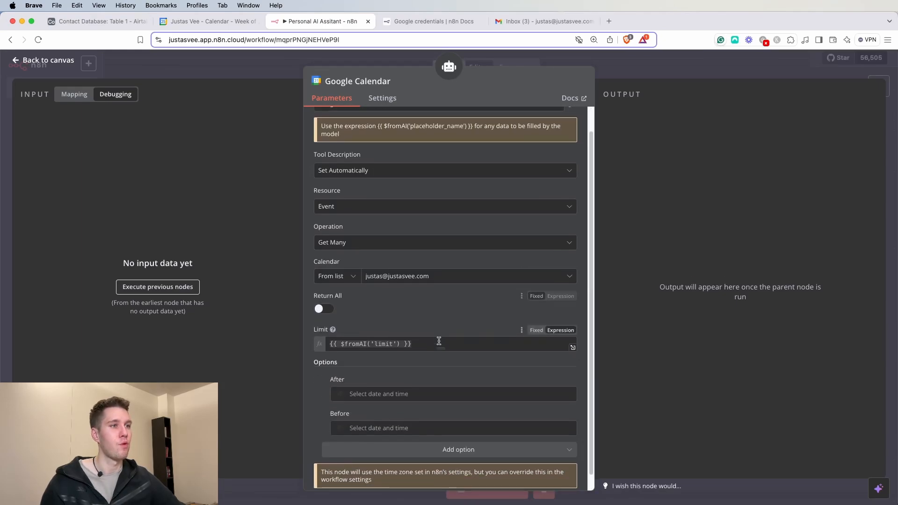
{"action": "left_click", "coordinate": [560, 378]}
{"action": "left_click", "coordinate": [563, 365]}
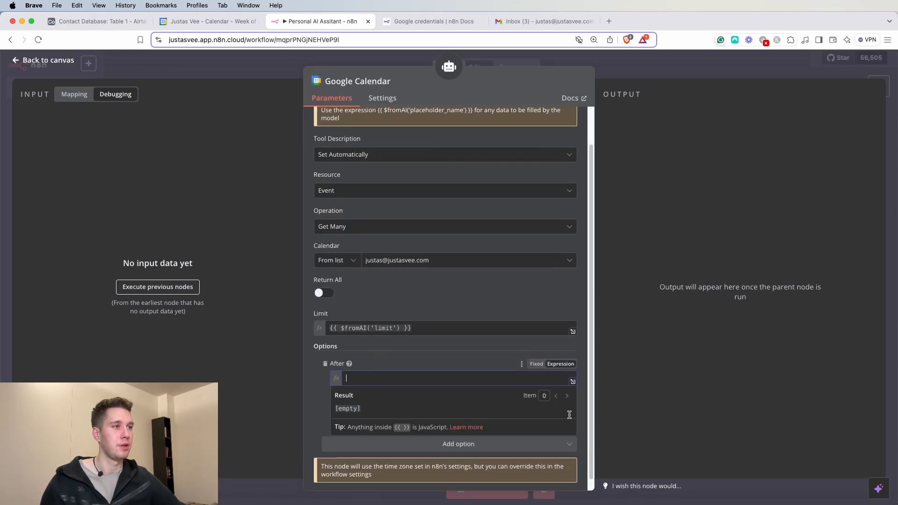
{"action": "left_click", "coordinate": [476, 354]}
{"action": "left_click", "coordinate": [560, 409]}
{"action": "left_click", "coordinate": [487, 351]}
{"action": "scroll", "coordinate": [475, 360], "scroll_direction": "down", "scroll_amount": 1}
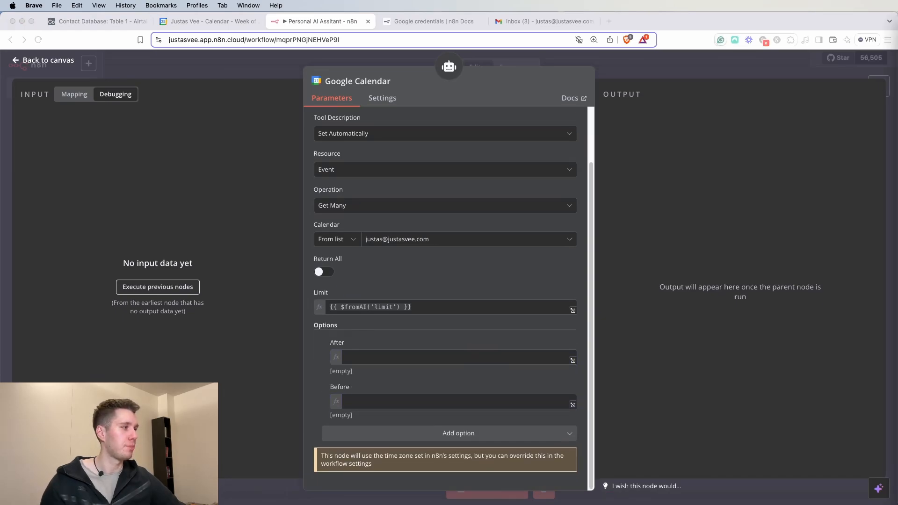
- Paste the $fromAI('afterDate') and $fromAI('beforeDate') expressions into After and Before
{"action": "left_click", "coordinate": [400, 358]}
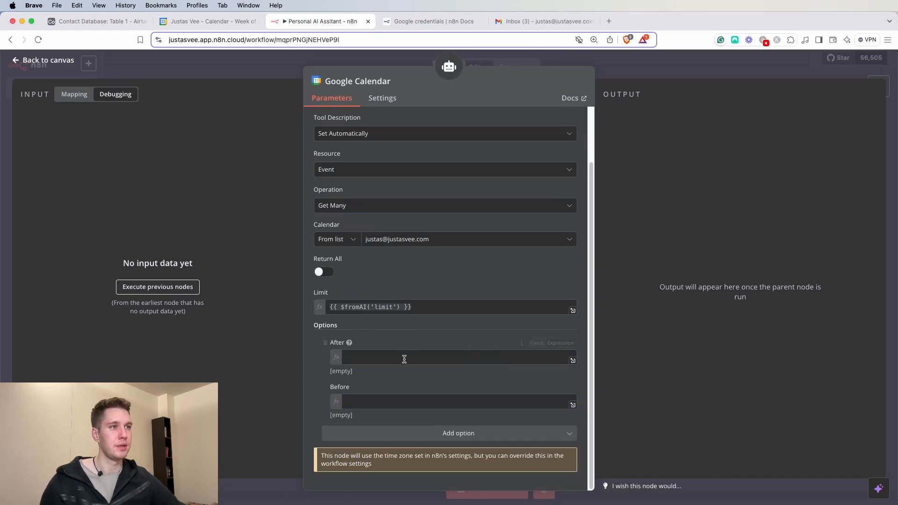
{"action": "type", "text": "{{ $fromAI('afterDate', 'Date from which to start looking for events') }}"}
{"action": "left_click", "coordinate": [430, 333]}
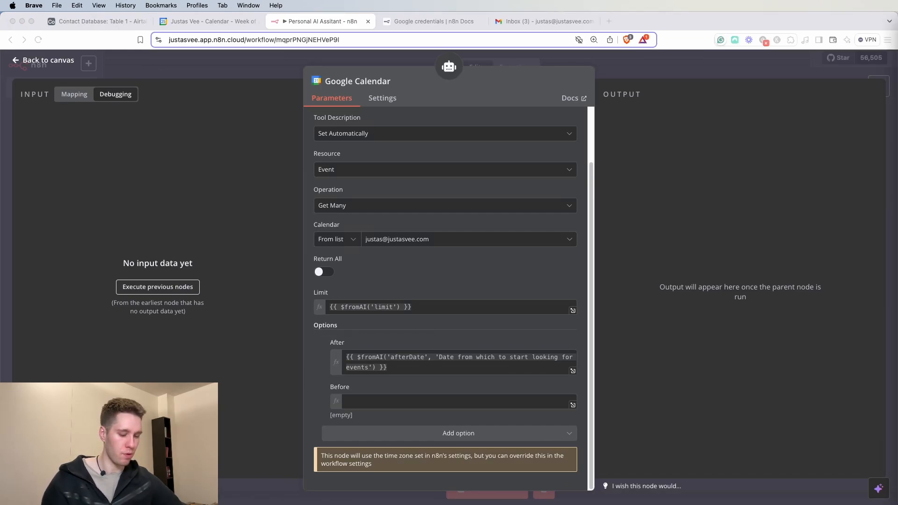
{"action": "left_click", "coordinate": [441, 401]}
{"action": "type", "text": "{{ $fromAI('beforeDate', 'Date up to which you check for the events') }}"}
{"action": "left_click", "coordinate": [433, 379]}
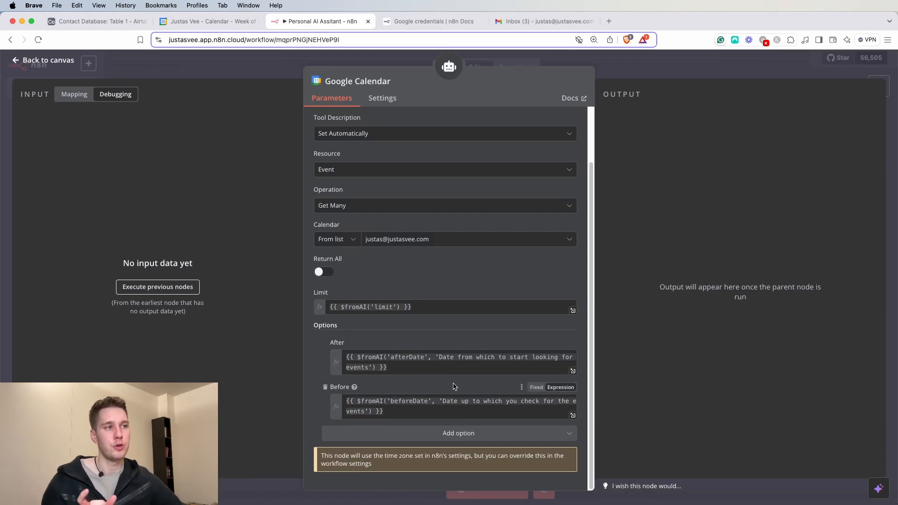
- Move the calendar tool to the end of the tool row and rename it Get Events
{"action": "left_click", "coordinate": [636, 71]}
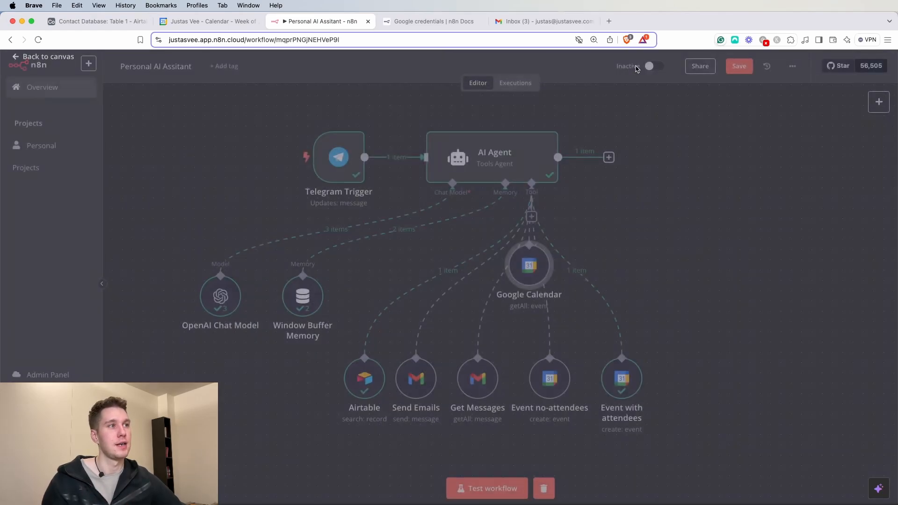
{"action": "left_click_drag", "start_coordinate": [538, 284], "coordinate": [696, 394]}
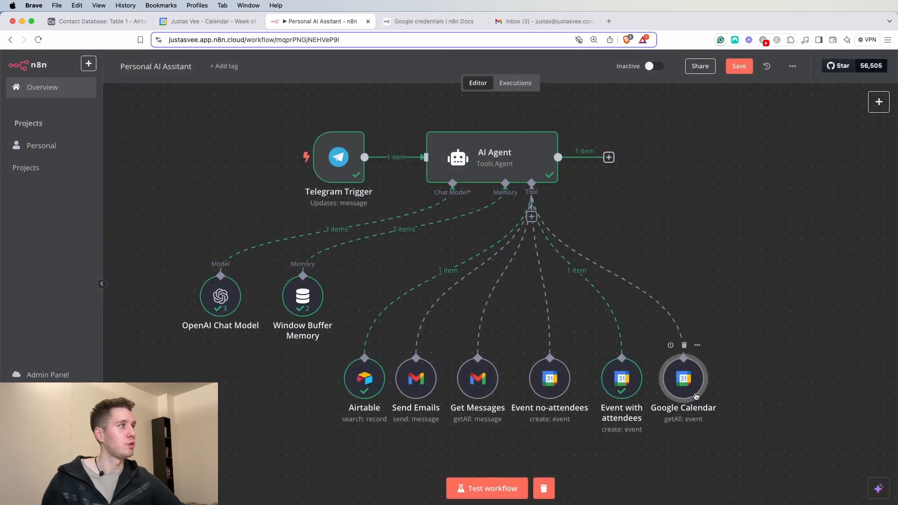
{"action": "double_click", "coordinate": [695, 395]}
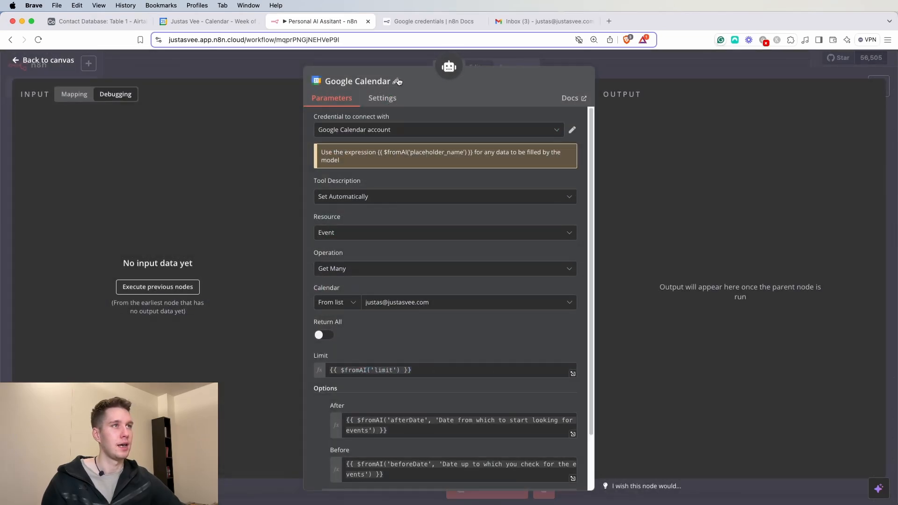
{"action": "left_click", "coordinate": [399, 82]}
{"action": "triple_click", "coordinate": [454, 77]}
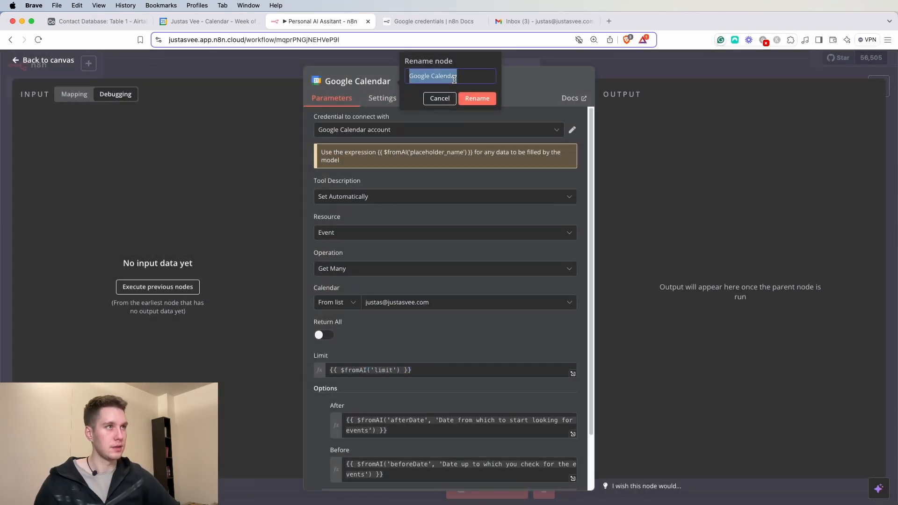
{"action": "type", "text": "Get Event"}
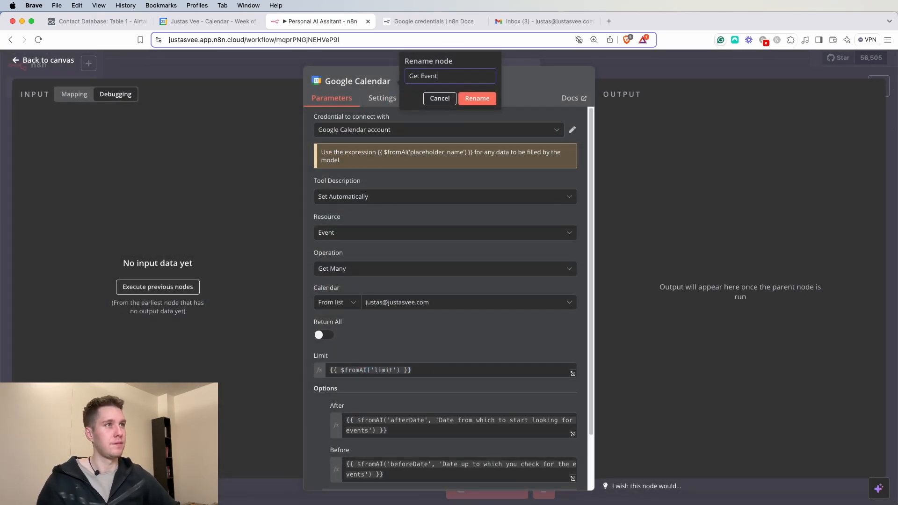
{"action": "left_click", "coordinate": [477, 98]}
- Set the tool description manually to "Use this tool to check the calendar availability."
{"action": "left_click", "coordinate": [408, 197]}
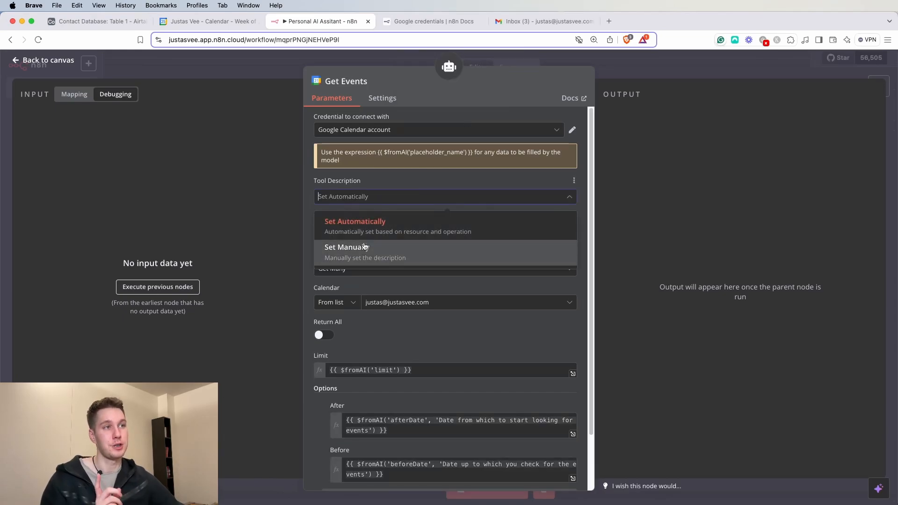
{"action": "left_click", "coordinate": [362, 249]}
{"action": "left_click_drag", "start_coordinate": [442, 231], "coordinate": [283, 226]}
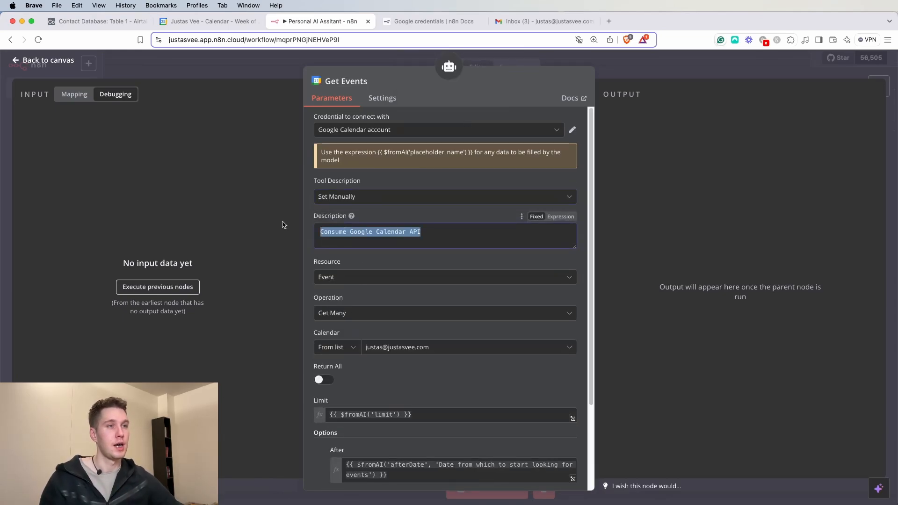
{"action": "type", "text": "Us"}
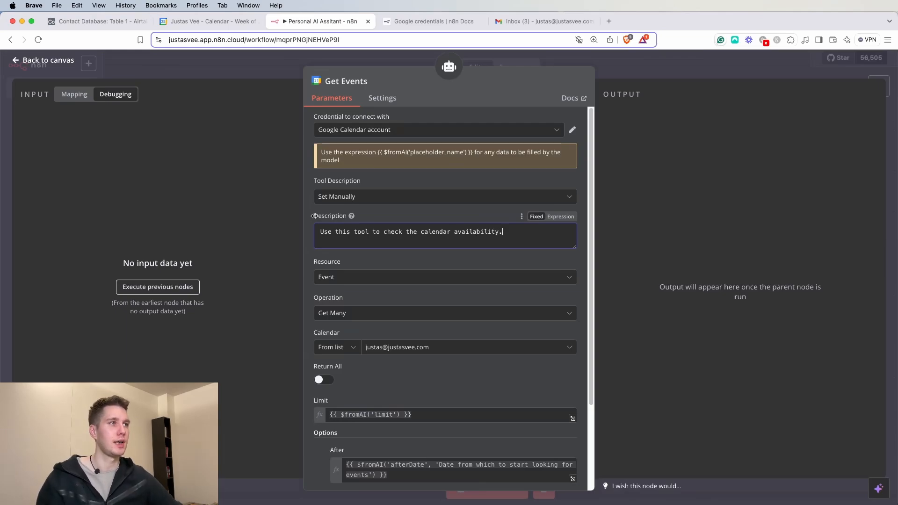
{"action": "key", "text": "Escape"}
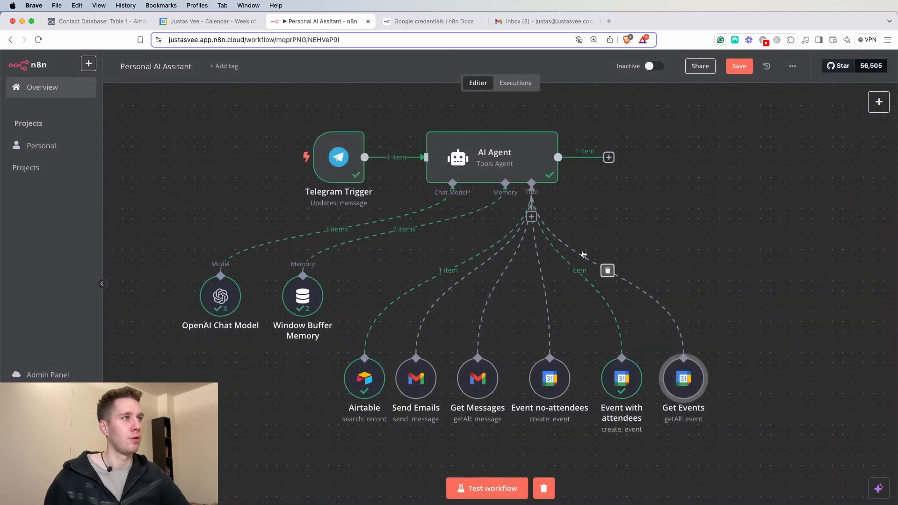
{"action": "key", "text": "ctrl+shift+Tab"}
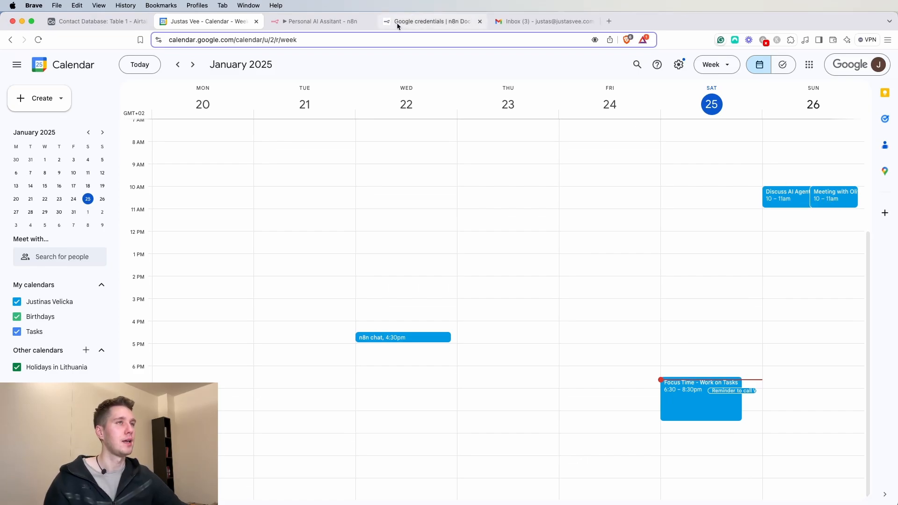
{"action": "left_click", "coordinate": [303, 22]}
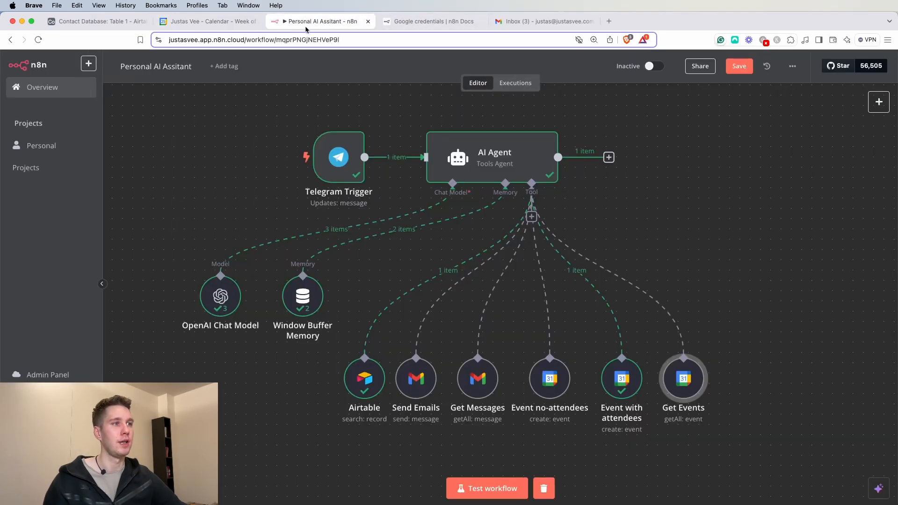
- Copy the previous meeting request into the Telegram message box as a new draft
{"action": "key", "text": "super+Tab"}
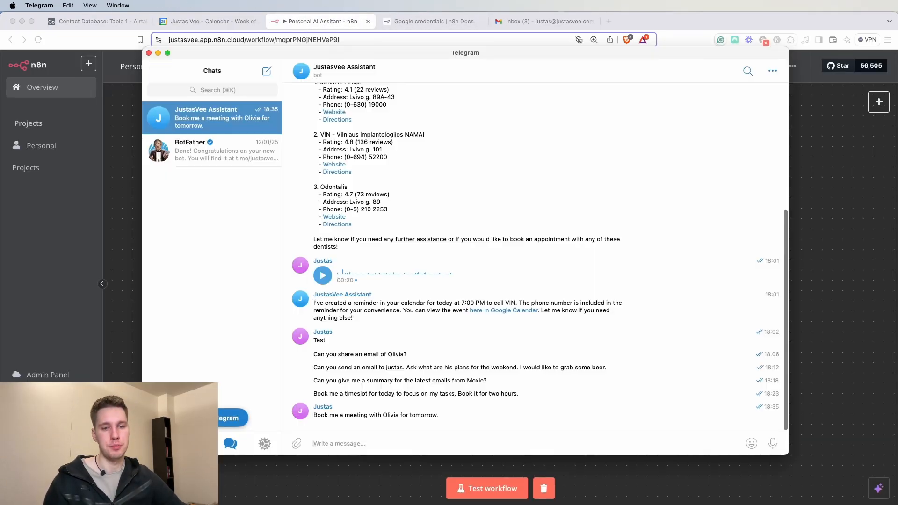
{"action": "left_click_drag", "start_coordinate": [313, 416], "coordinate": [446, 416]}
{"action": "key", "text": "super+c"}
{"action": "left_click", "coordinate": [395, 443]}
{"action": "key", "text": "super+v"}
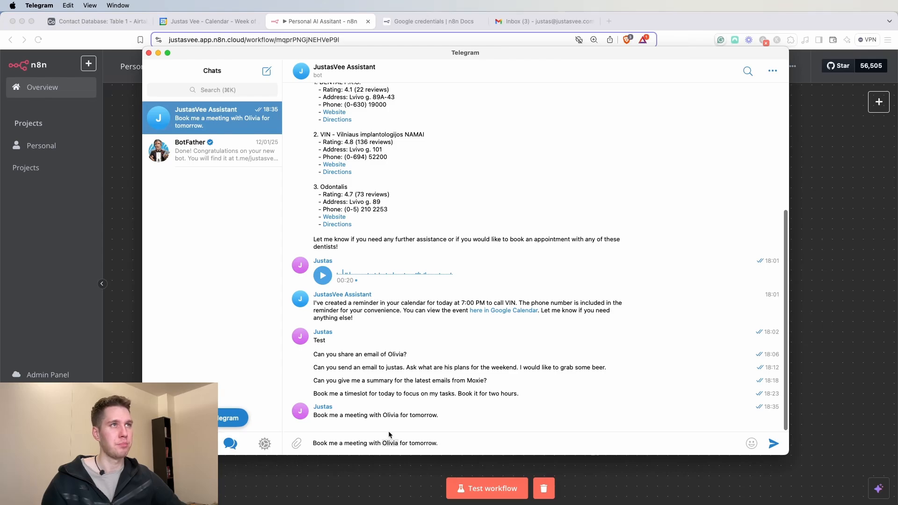
{"action": "left_click", "coordinate": [98, 22]}
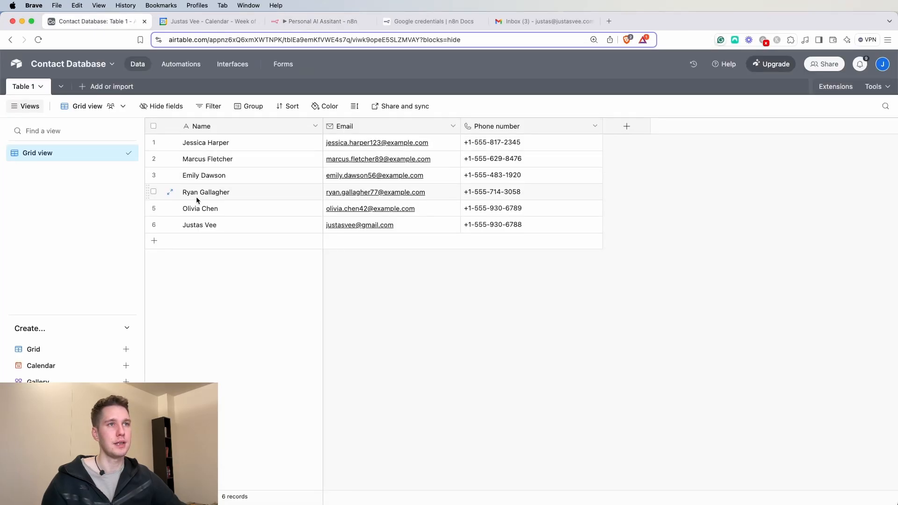
{"action": "left_click", "coordinate": [323, 21]}
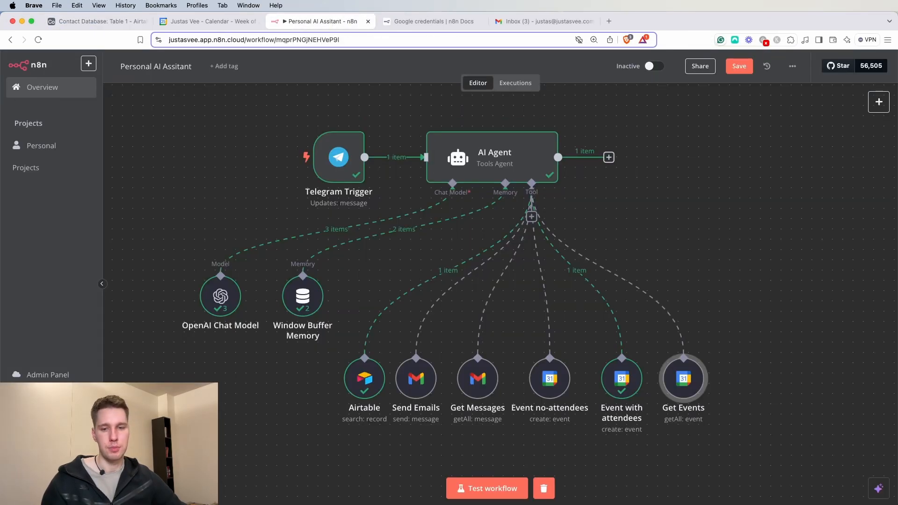
{"action": "key", "text": "super+Tab"}
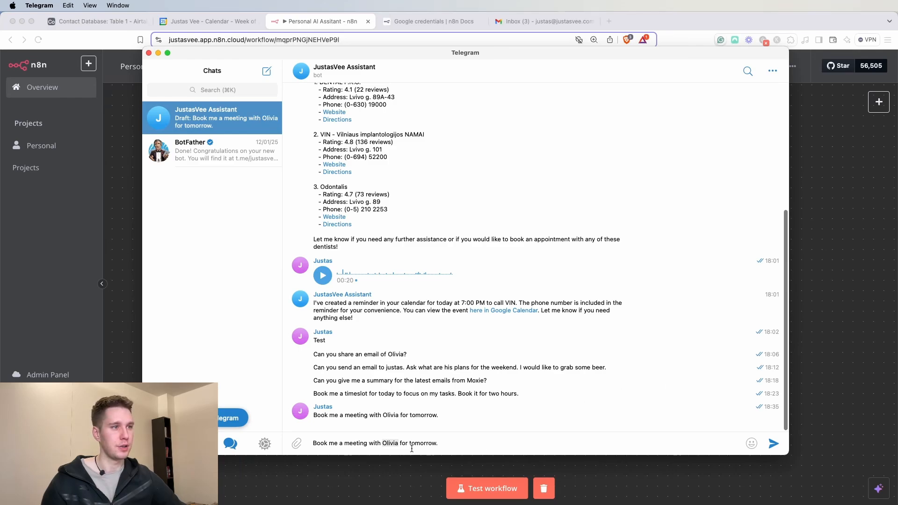
- Swap the contact's name for another contact in the draft and send it to the bot
{"action": "double_click", "coordinate": [387, 443]}
{"action": "type", "text": "Ryan"}
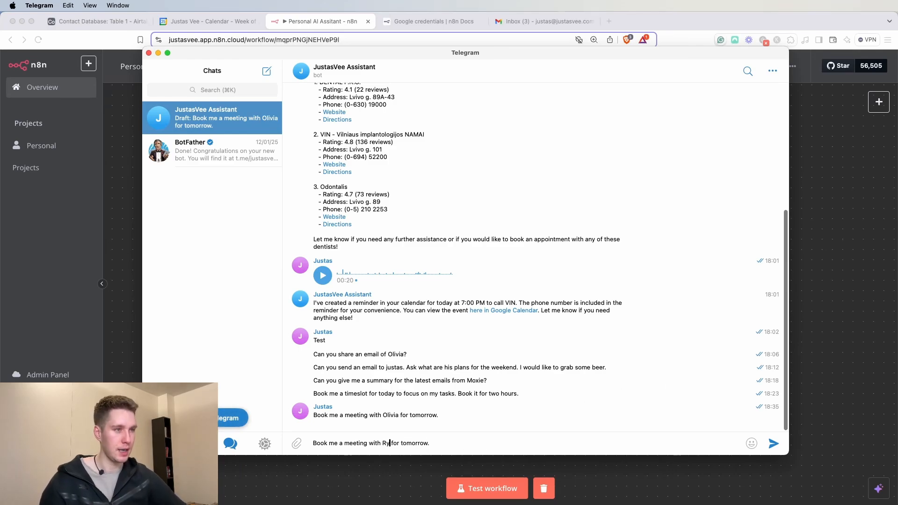
{"action": "left_click", "coordinate": [502, 448]}
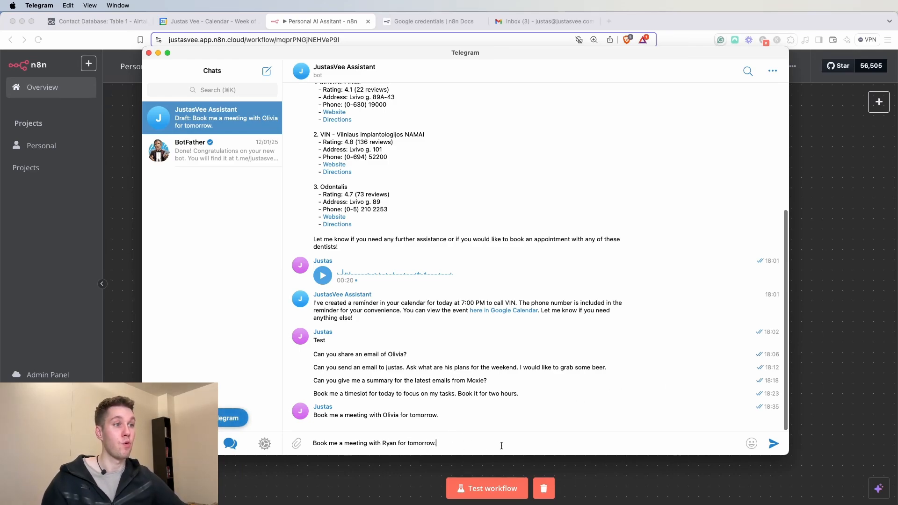
{"action": "key", "text": "BackSpace"}
{"action": "type", "text": ", when I a,m"}
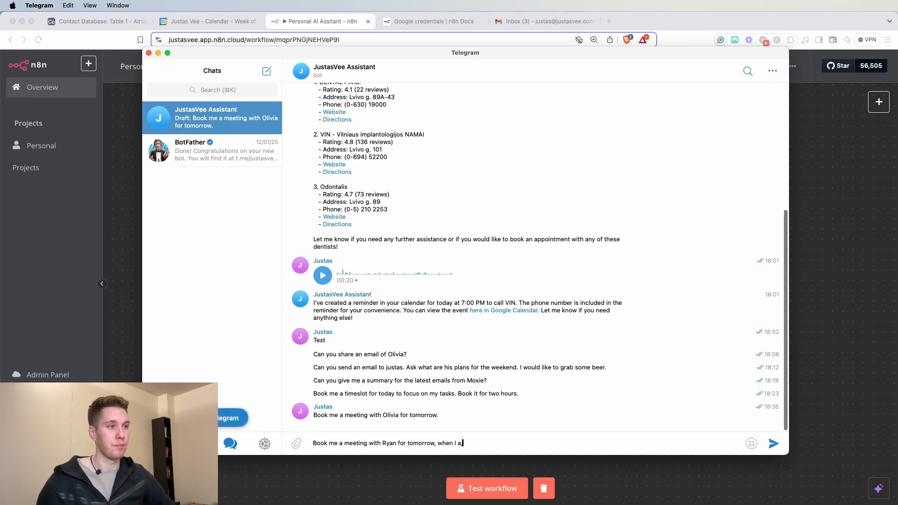
{"action": "key", "text": "BackSpace"}
{"action": "key", "text": "BackSpace"}
{"action": "key", "text": "BackSpace"}
{"action": "key", "text": "BackSpace"}
{"action": "key", "text": "BackSpace"}
{"action": "key", "text": "BackSpace"}
{"action": "key", "text": "BackSpace"}
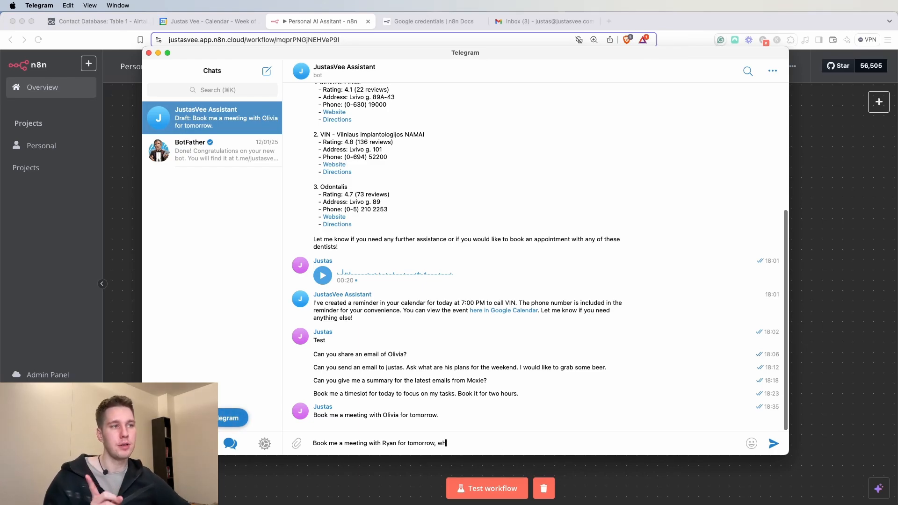
{"action": "key", "text": "BackSpace"}
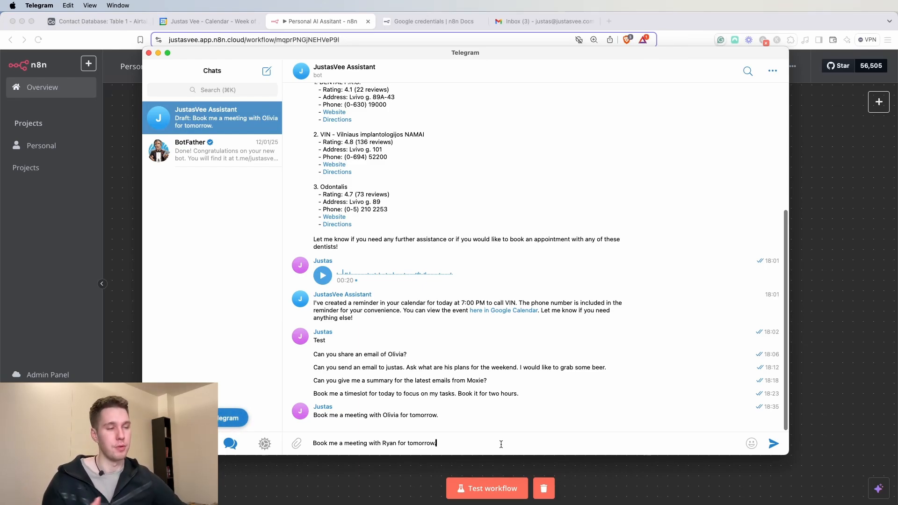
{"action": "left_click", "coordinate": [775, 445]}
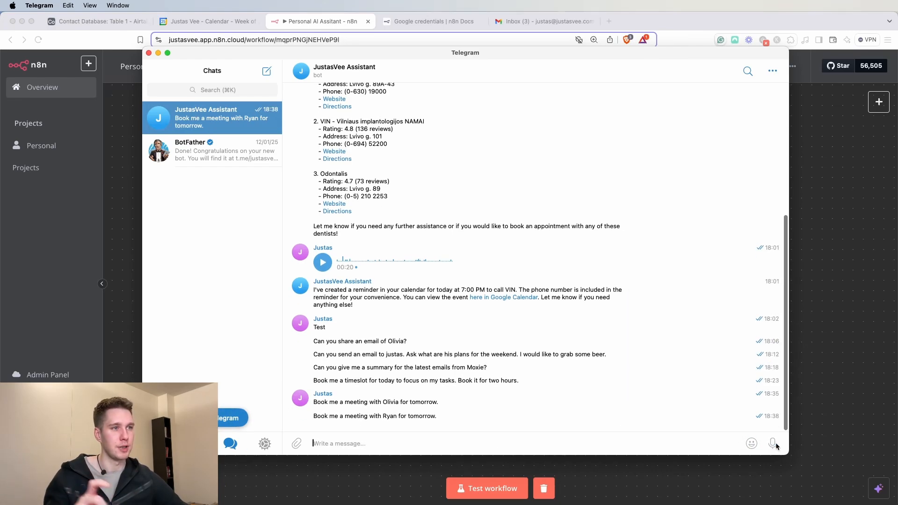
{"action": "left_click", "coordinate": [852, 426]}
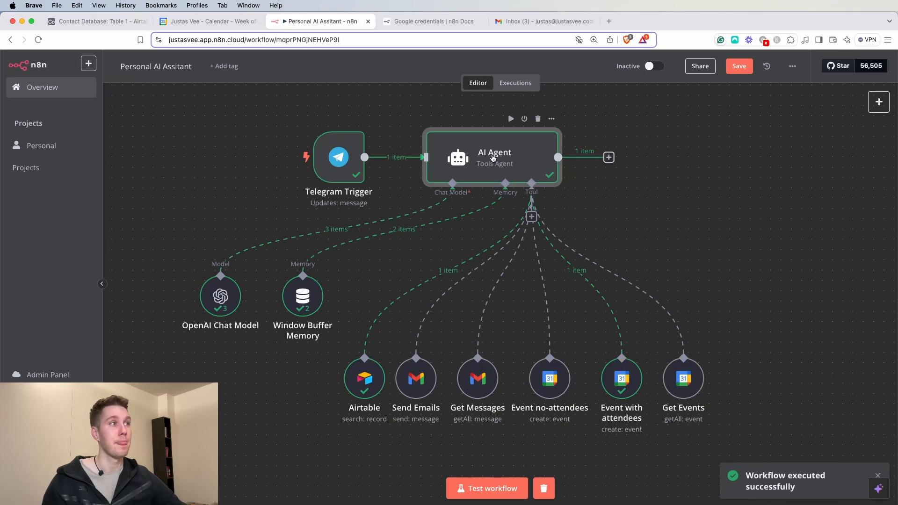
{"action": "double_click", "coordinate": [493, 158]}
{"action": "left_click_drag", "start_coordinate": [638, 156], "coordinate": [734, 171]}
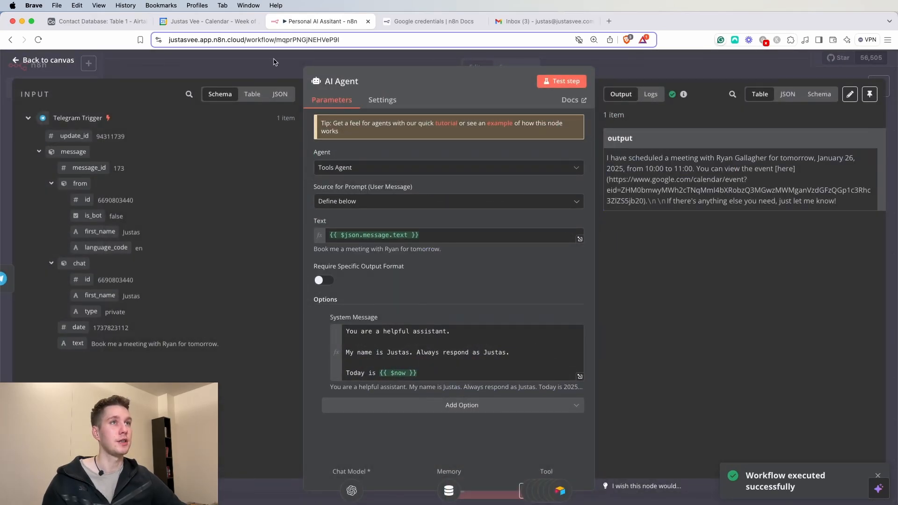
{"action": "left_click", "coordinate": [215, 21]}
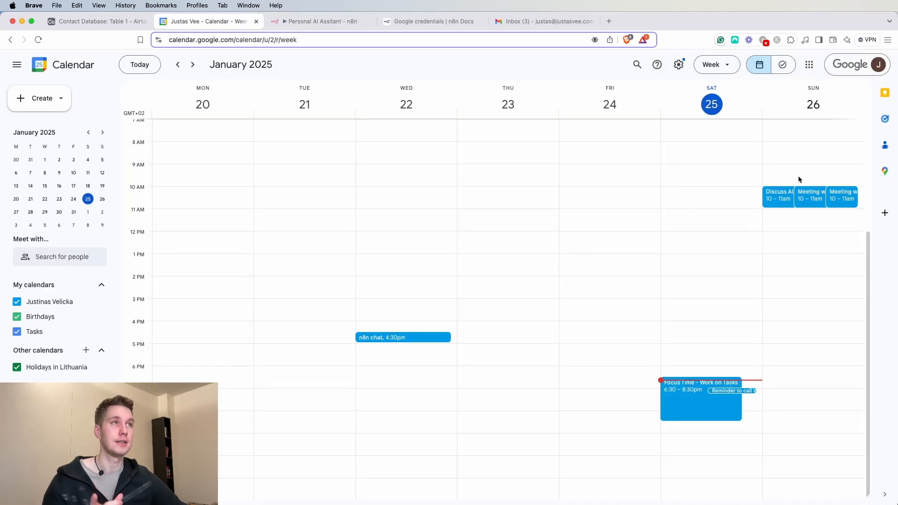
{"action": "left_click", "coordinate": [308, 21]}
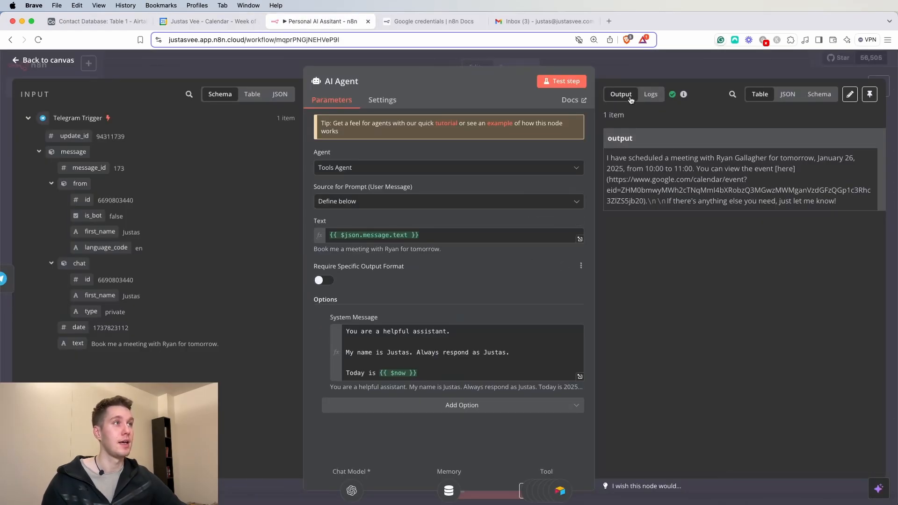
{"action": "left_click", "coordinate": [635, 76]}
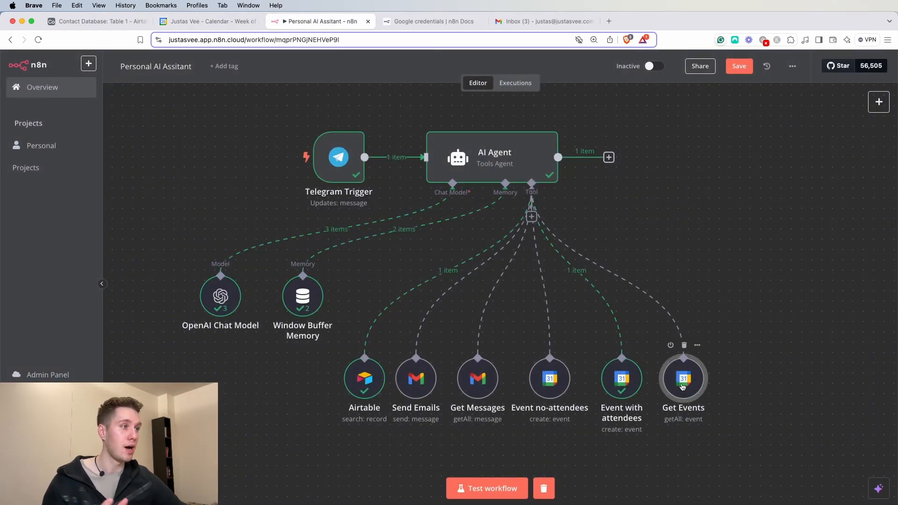
- Append "Only book meetings when I am available and have no other meetings." to Get Events' description
{"action": "double_click", "coordinate": [683, 386]}
{"action": "scroll", "coordinate": [515, 384], "scroll_direction": "down", "scroll_amount": 4}
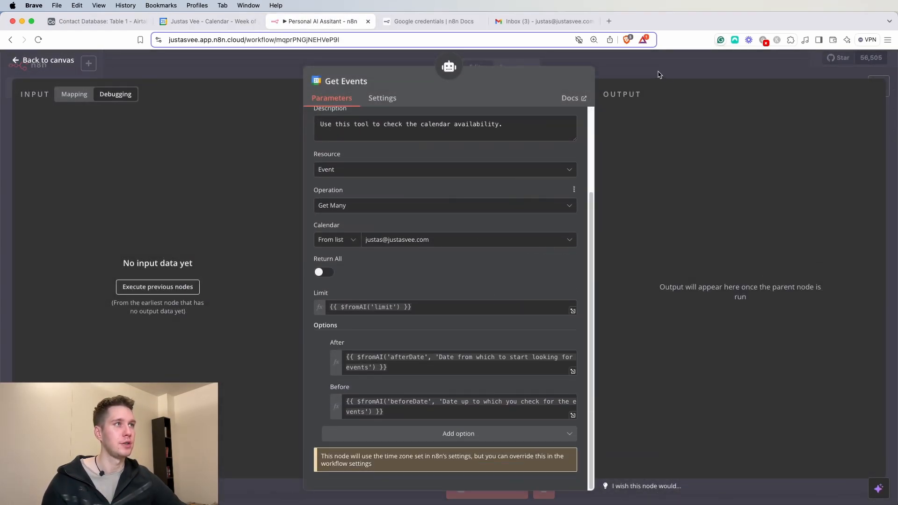
{"action": "scroll", "coordinate": [459, 170], "scroll_direction": "up", "scroll_amount": 1}
{"action": "left_click_drag", "start_coordinate": [327, 141], "coordinate": [463, 142]}
{"action": "left_click", "coordinate": [473, 142]}
{"action": "left_click", "coordinate": [517, 142]}
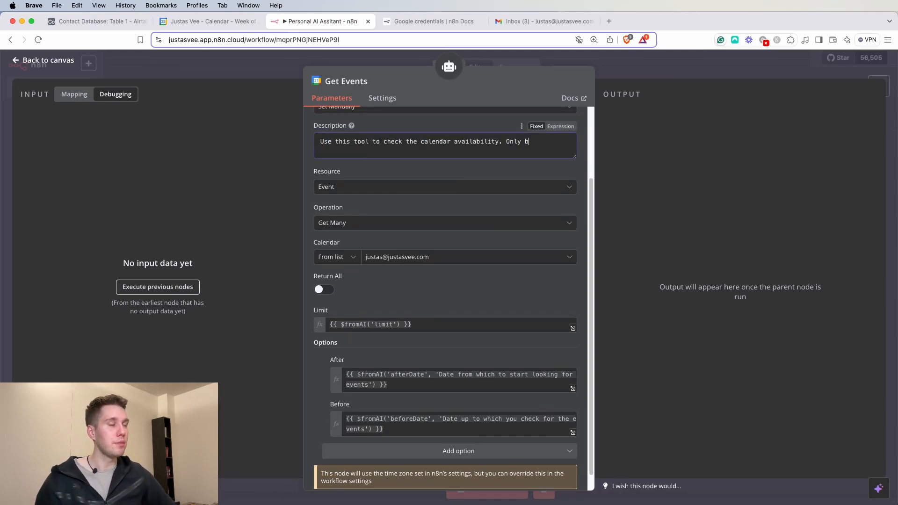
{"action": "type", "text": "Only book meetings when I am available and have no other meetings."}
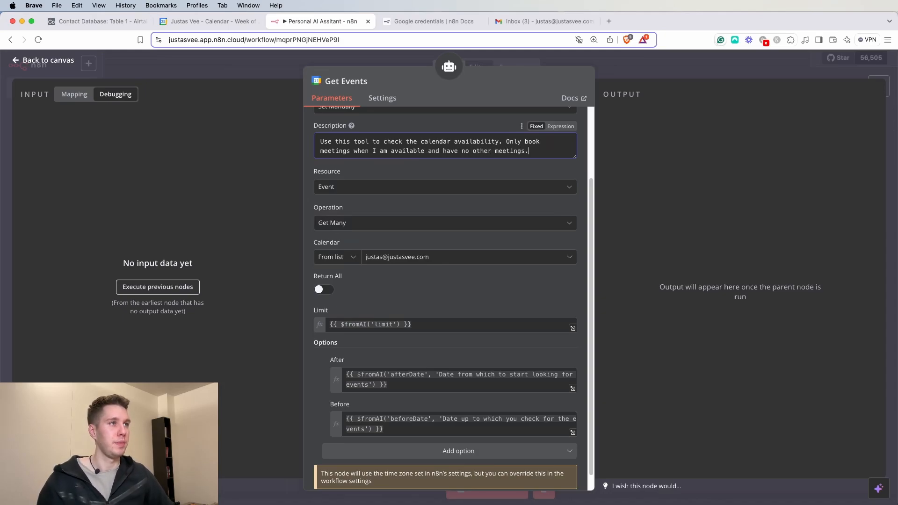
{"action": "left_click", "coordinate": [647, 83]}
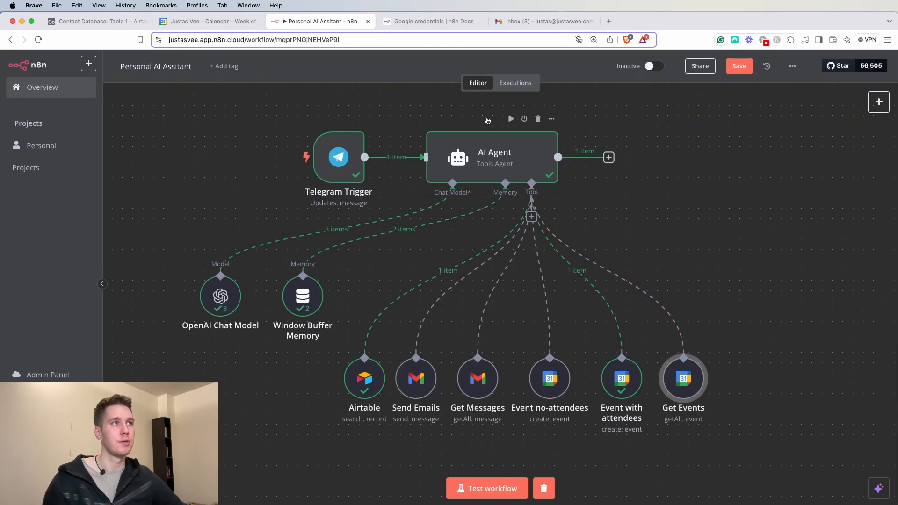
- Rerun the workflow test and reload Google Calendar to show the new events
{"action": "left_click", "coordinate": [512, 120]}
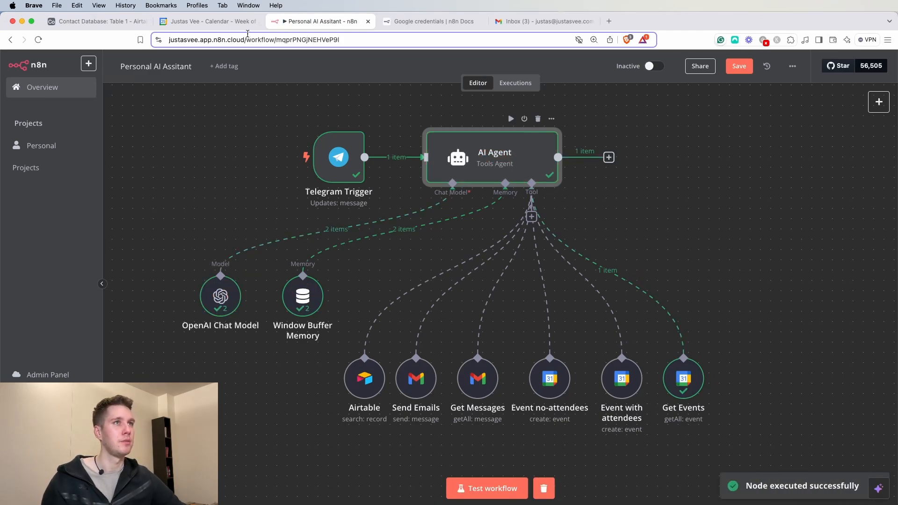
{"action": "left_click", "coordinate": [207, 24]}
{"action": "left_click", "coordinate": [39, 38]}
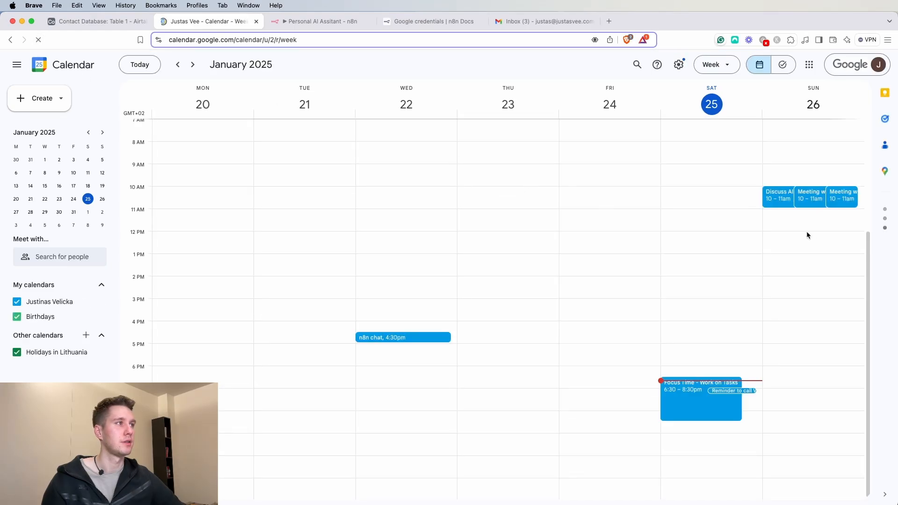
- Delete both Sunday contact meetings without notifying guests, then return to n8n
{"action": "left_click", "coordinate": [835, 199]}
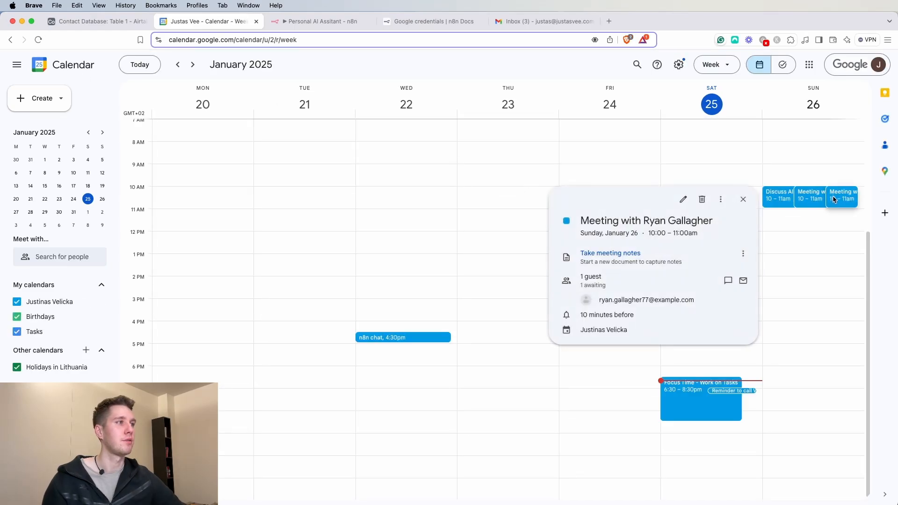
{"action": "left_click", "coordinate": [702, 201]}
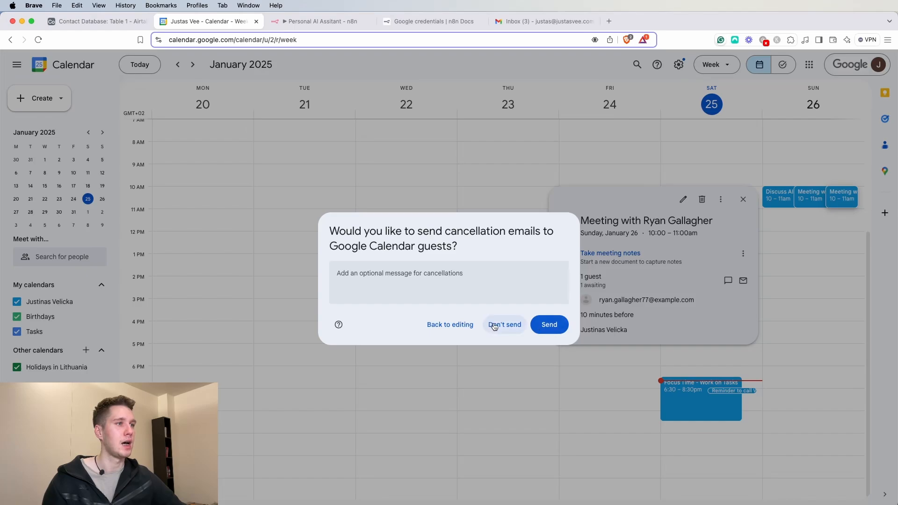
{"action": "left_click", "coordinate": [523, 326]}
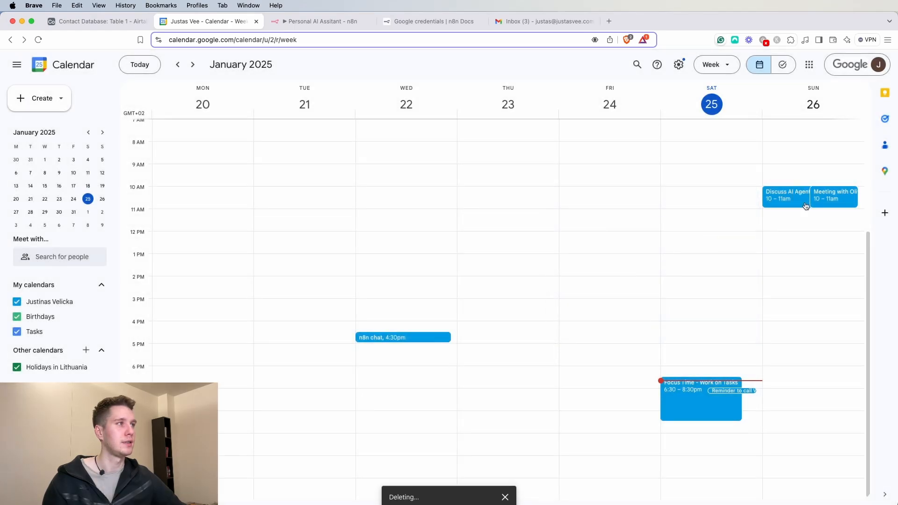
{"action": "left_click", "coordinate": [840, 199]}
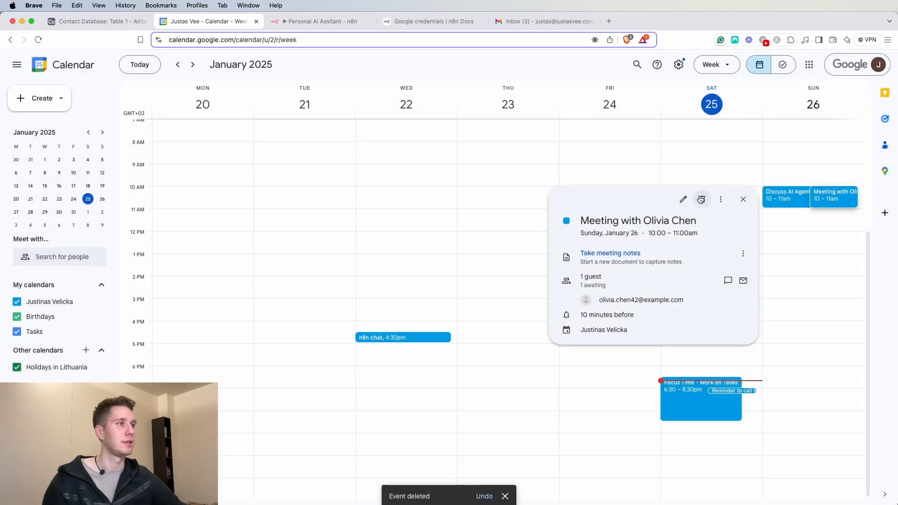
{"action": "left_click", "coordinate": [702, 199]}
{"action": "left_click", "coordinate": [506, 325]}
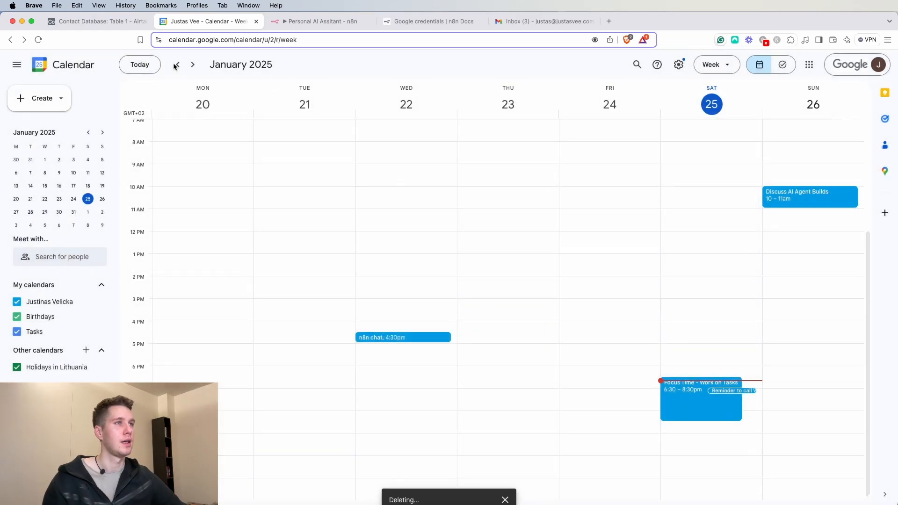
{"action": "left_click", "coordinate": [306, 22]}
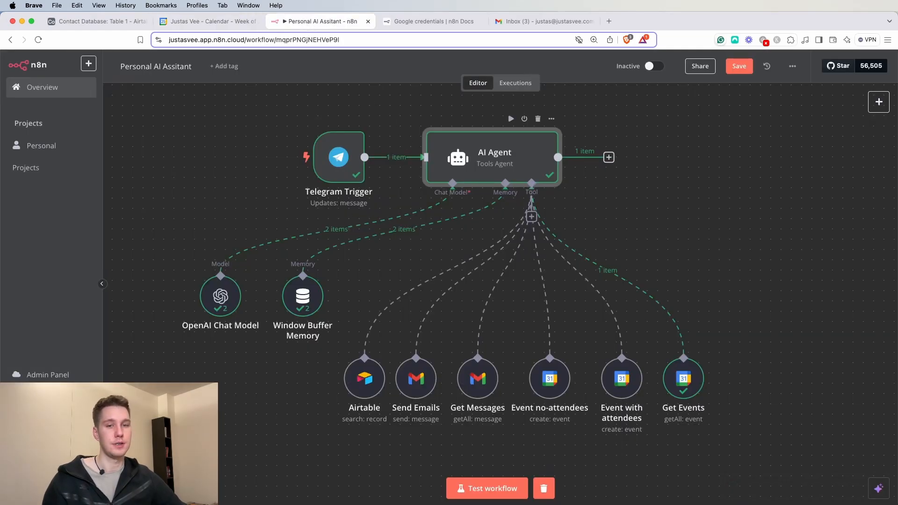
- Glance over the Google Calendar and Airtable contact database tabs before returning to n8n
{"action": "key", "text": "super+Tab"}
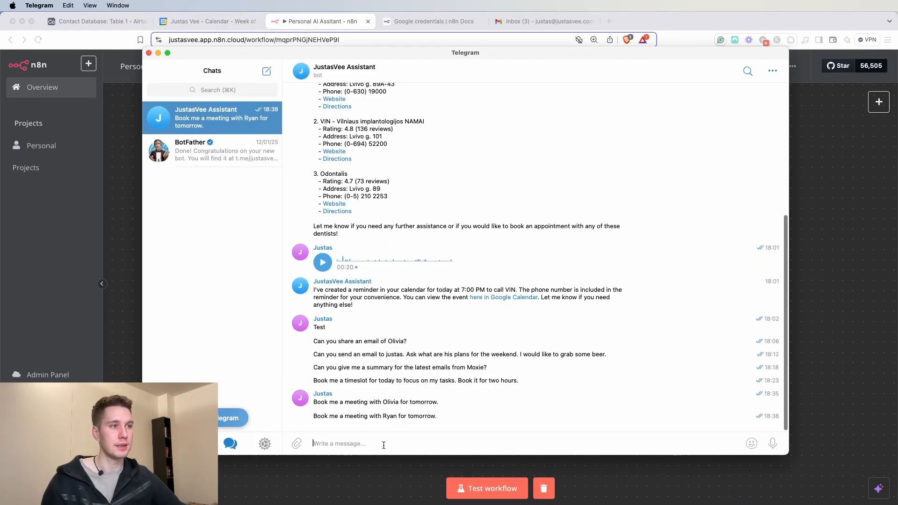
{"action": "left_click", "coordinate": [219, 19]}
{"action": "left_click", "coordinate": [141, 21]}
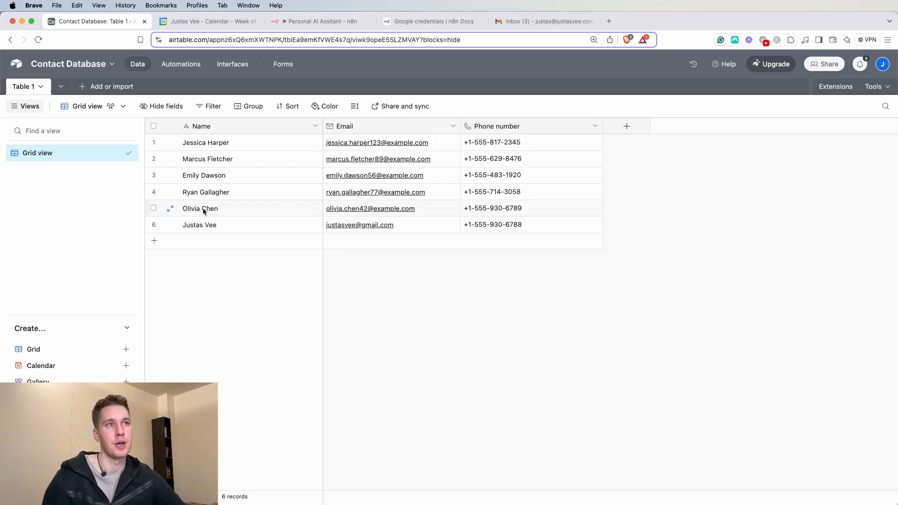
{"action": "left_click", "coordinate": [321, 21]}
- Resend the earlier Telegram meeting request with a different contact's name, then run the workflow test
{"action": "key", "text": "super+Tab"}
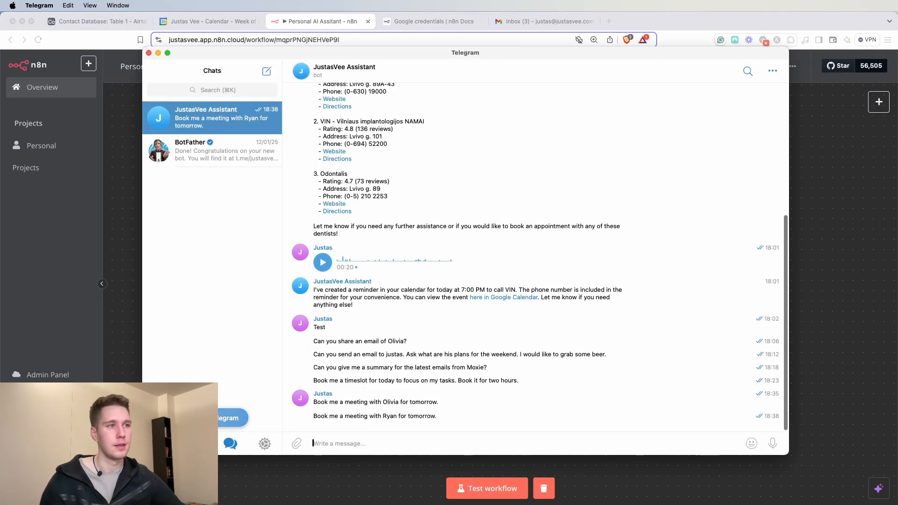
{"action": "left_click_drag", "start_coordinate": [439, 418], "coordinate": [312, 417]}
{"action": "key", "text": "super+c"}
{"action": "left_click", "coordinate": [394, 444]}
{"action": "key", "text": "super+v"}
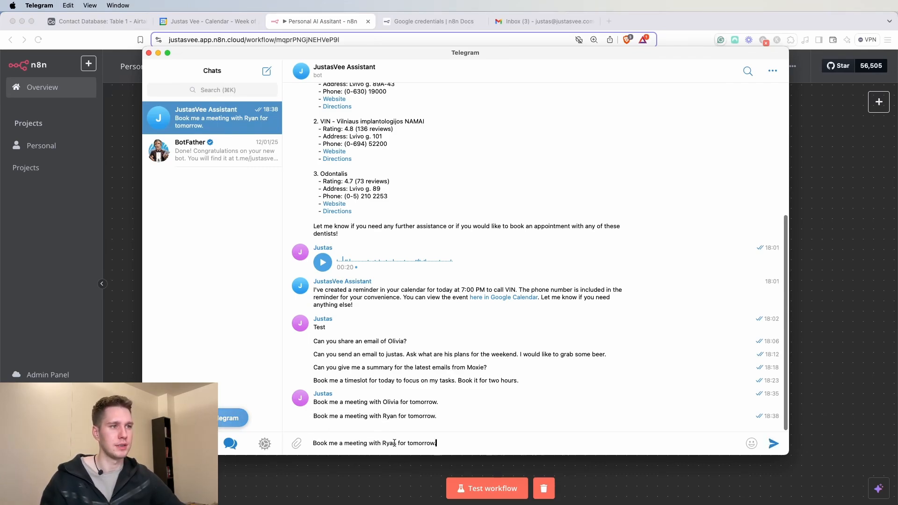
{"action": "type", "text": "Emily"}
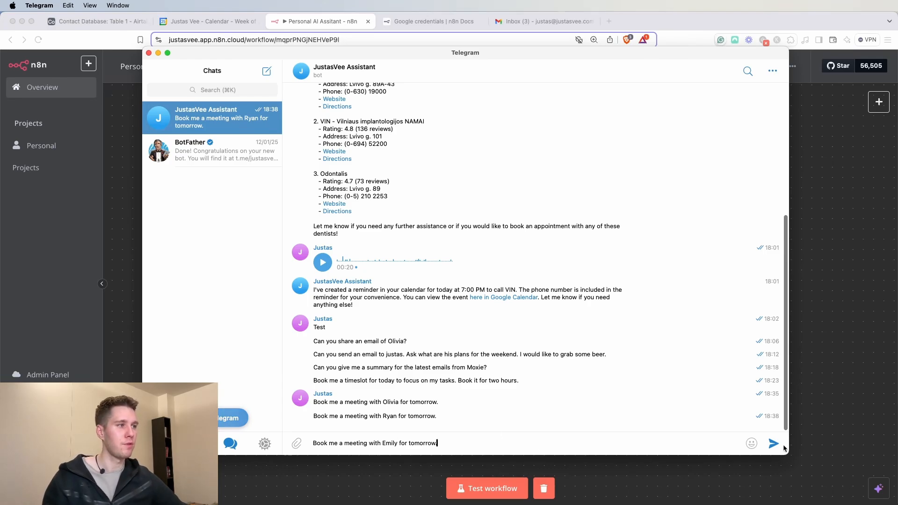
{"action": "left_click", "coordinate": [774, 444]}
{"action": "left_click", "coordinate": [816, 335]}
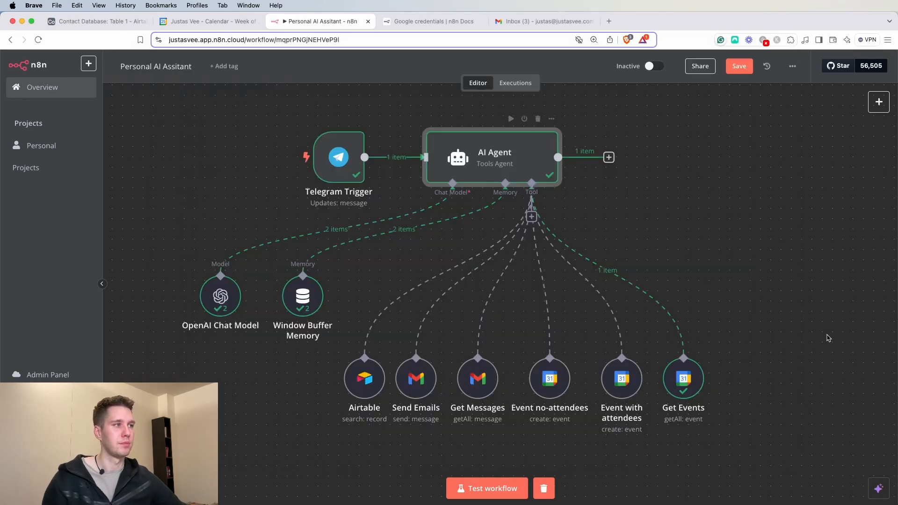
{"action": "left_click", "coordinate": [487, 488]}
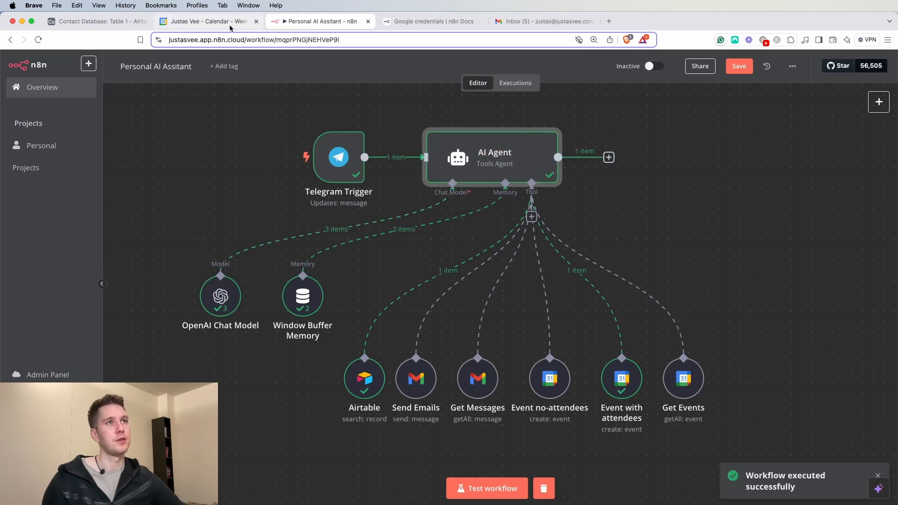
- Check the newly booked meeting in Google Calendar, then read the AI Agent node's output and system message
{"action": "left_click", "coordinate": [205, 21]}
{"action": "double_click", "coordinate": [845, 197]}
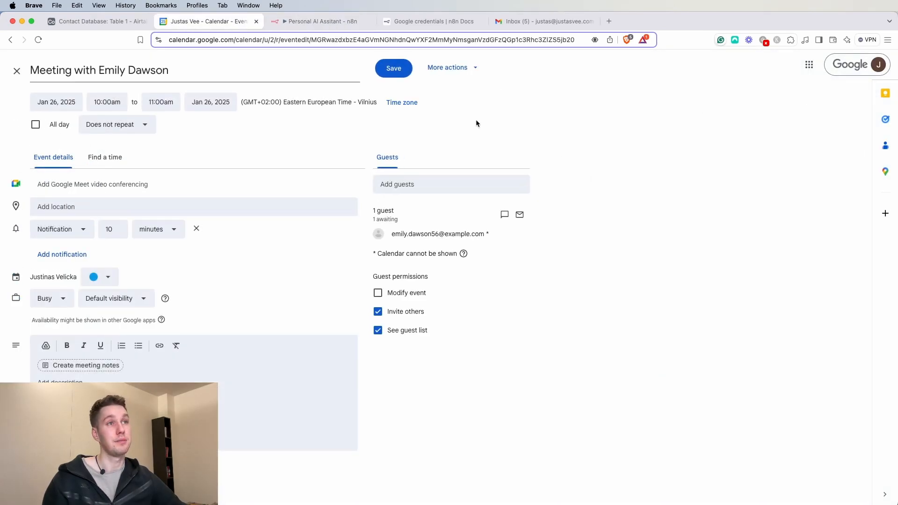
{"action": "left_click", "coordinate": [17, 71]}
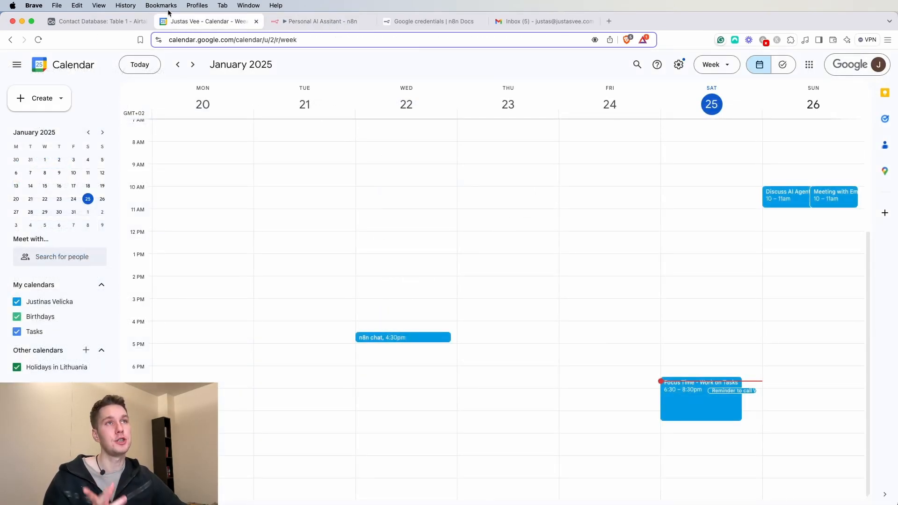
{"action": "left_click", "coordinate": [117, 27]}
{"action": "left_click", "coordinate": [313, 22]}
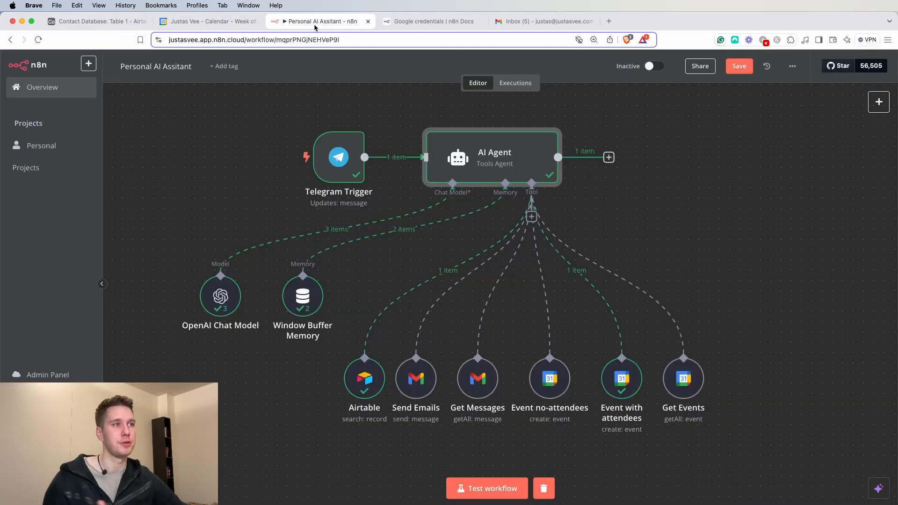
{"action": "double_click", "coordinate": [468, 164]}
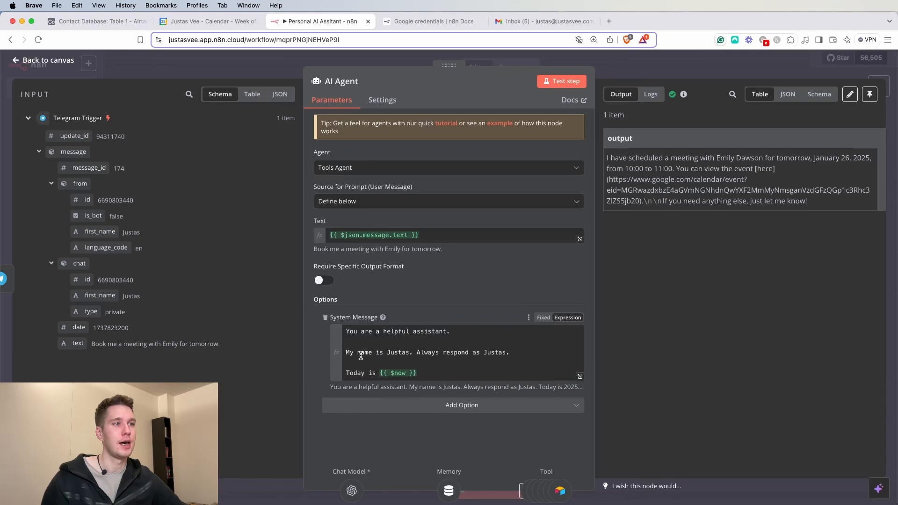
{"action": "left_click_drag", "start_coordinate": [450, 377], "coordinate": [337, 334]}
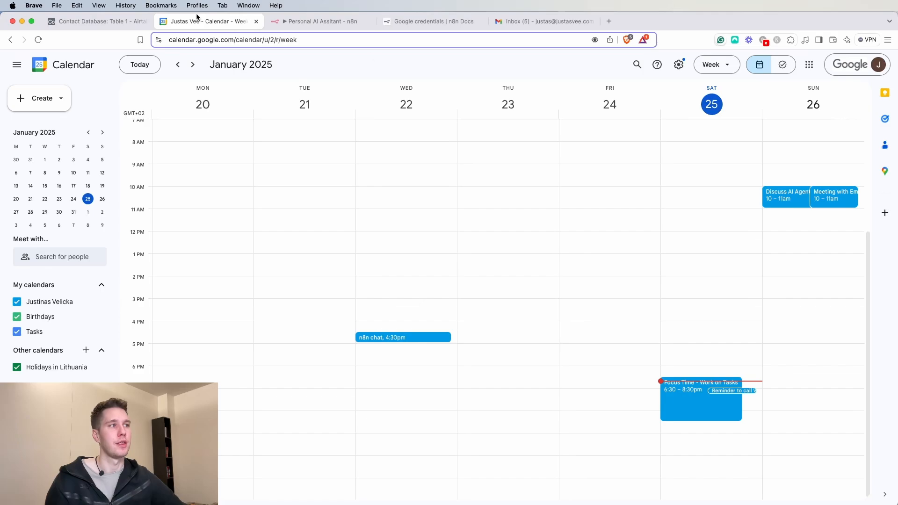
- Delete the booked meeting from the calendar choosing Don't send, then close the AI Agent node
{"action": "left_click", "coordinate": [201, 22]}
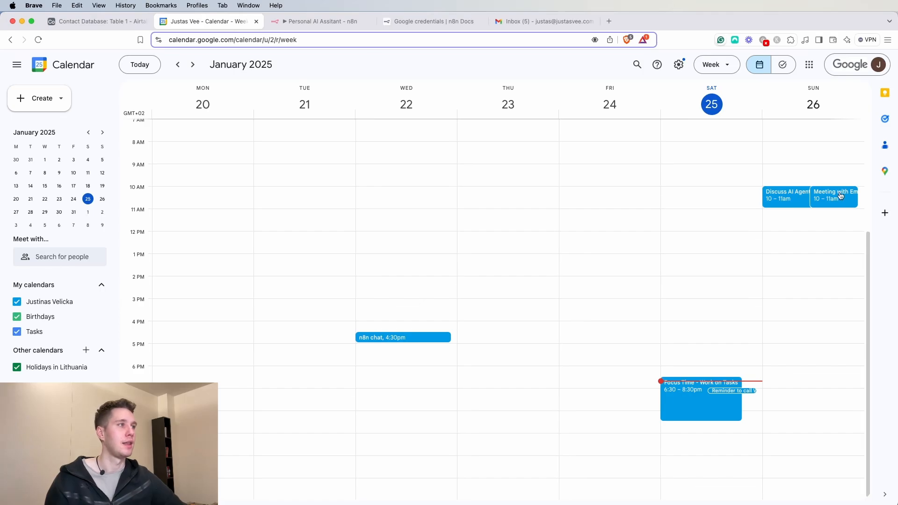
{"action": "left_click", "coordinate": [841, 195]}
{"action": "left_click", "coordinate": [702, 200]}
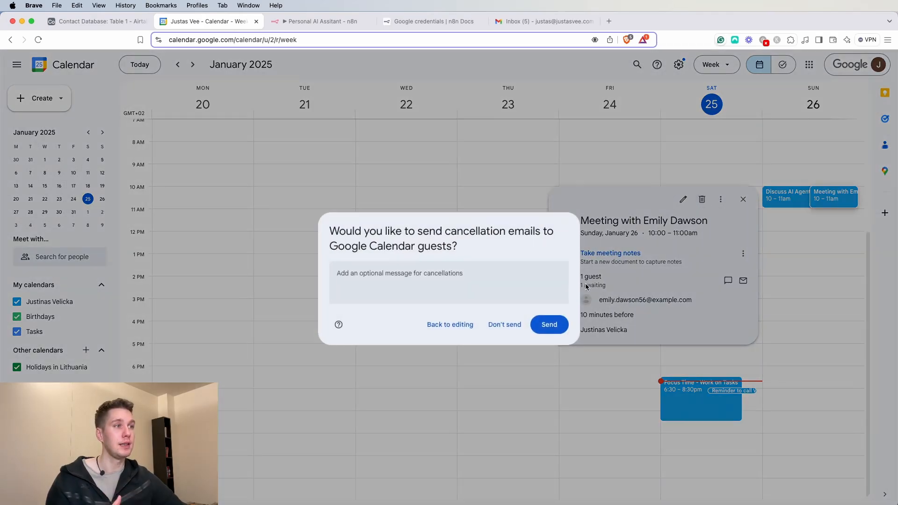
{"action": "left_click", "coordinate": [512, 325]}
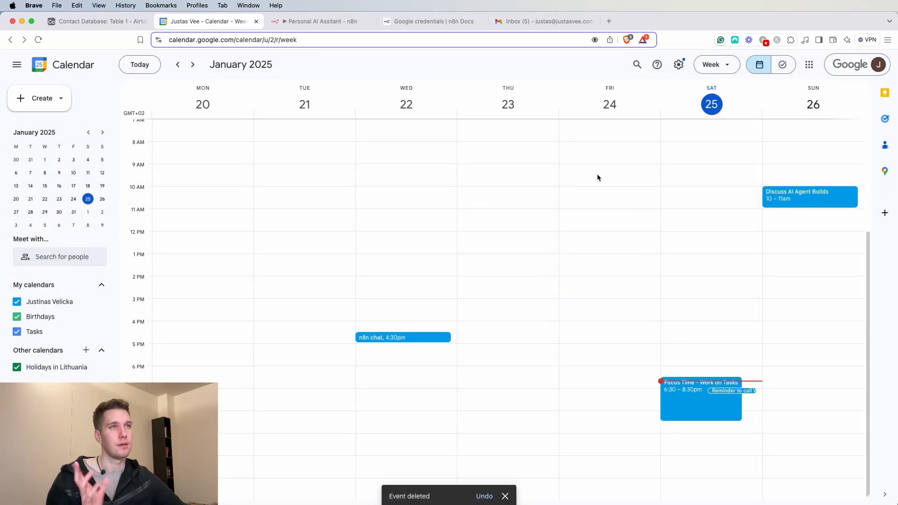
{"action": "left_click", "coordinate": [322, 21]}
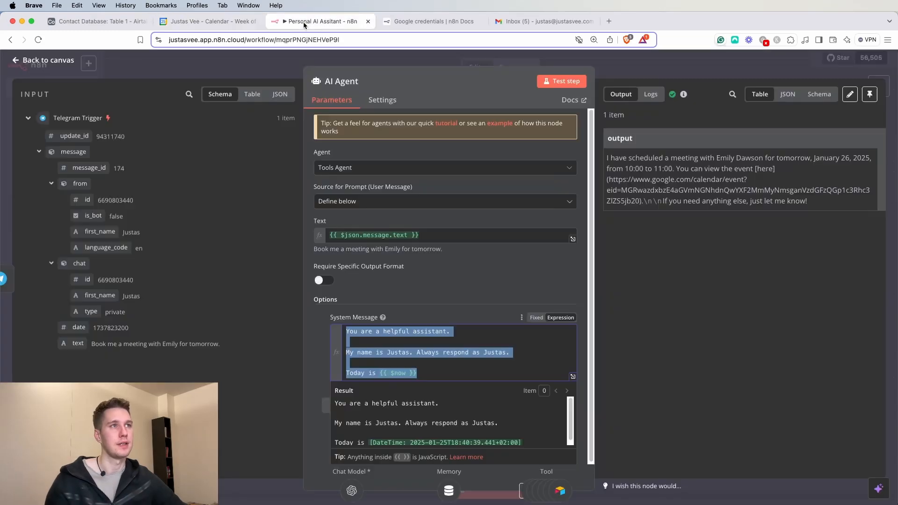
{"action": "left_click", "coordinate": [654, 75]}
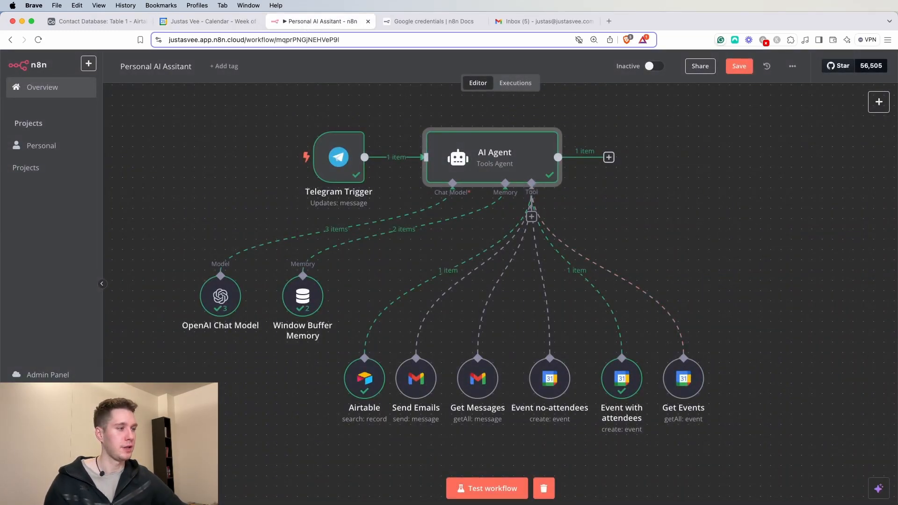
- Copy the last booking request's text and delete that message from the Telegram chat
{"action": "key", "text": "super+Tab"}
{"action": "left_click_drag", "start_coordinate": [312, 416], "coordinate": [435, 416]}
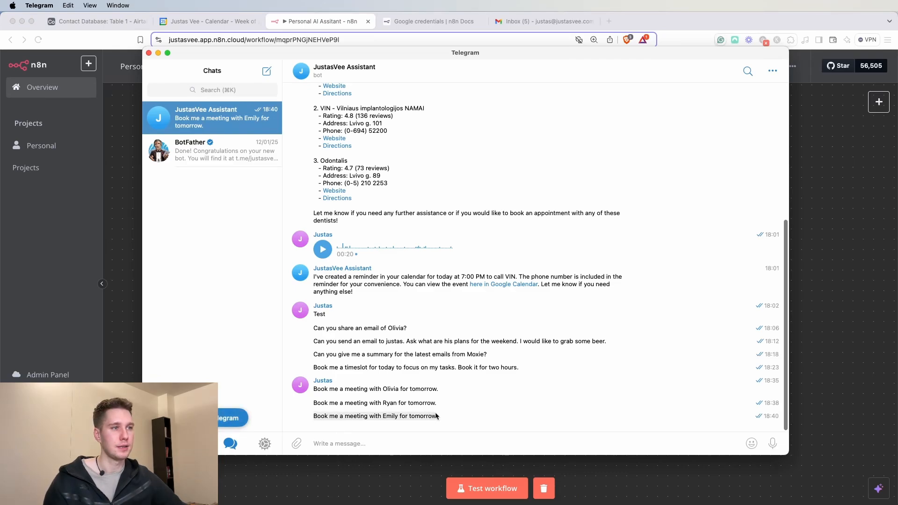
{"action": "key", "text": "super+c"}
{"action": "left_click", "coordinate": [664, 423]}
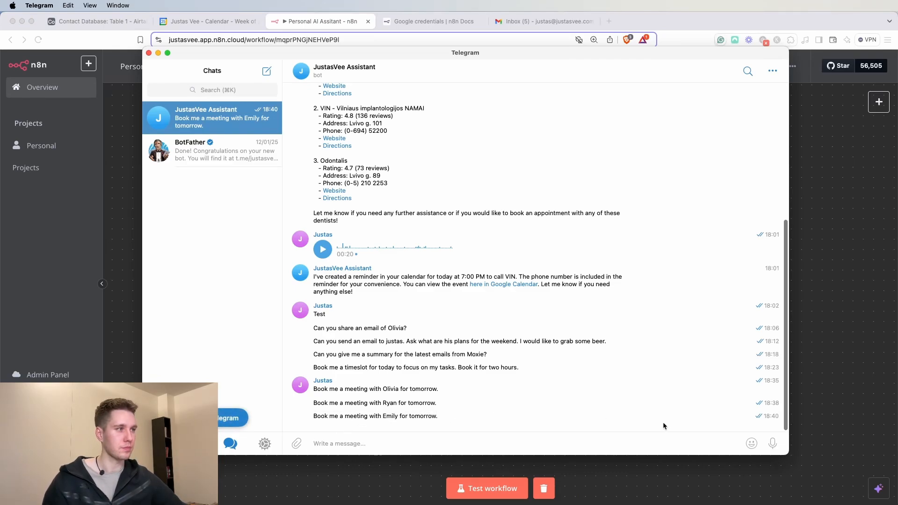
{"action": "left_click", "coordinate": [776, 420]}
{"action": "left_click", "coordinate": [328, 443]}
{"action": "left_click", "coordinate": [479, 264]}
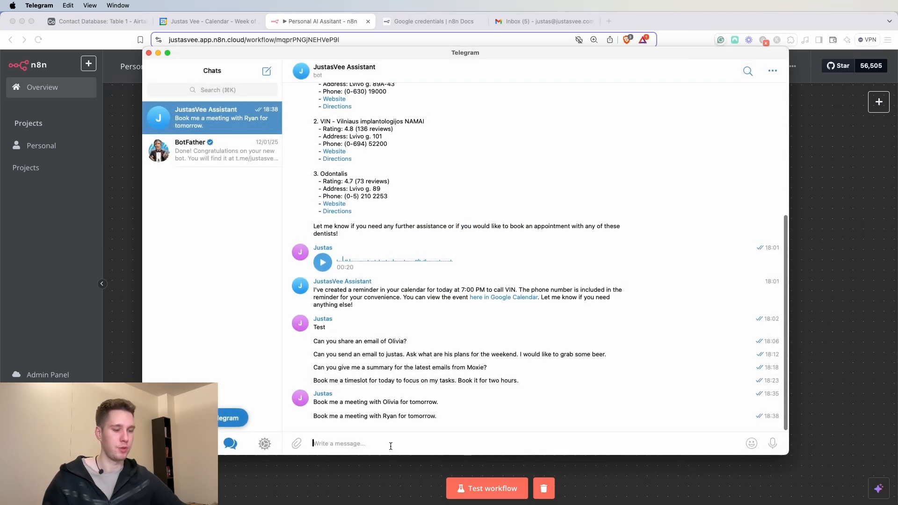
- Send the pasted request with a new contact name plus the no-other-meetings-at-the-same-time condition
{"action": "key", "text": "super+v"}
{"action": "type", "text": "."}
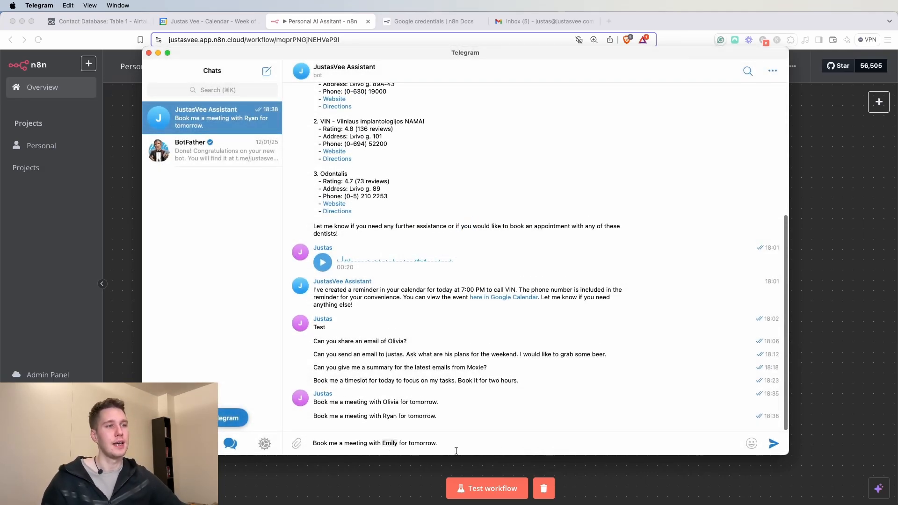
{"action": "type", "text": "Justas"}
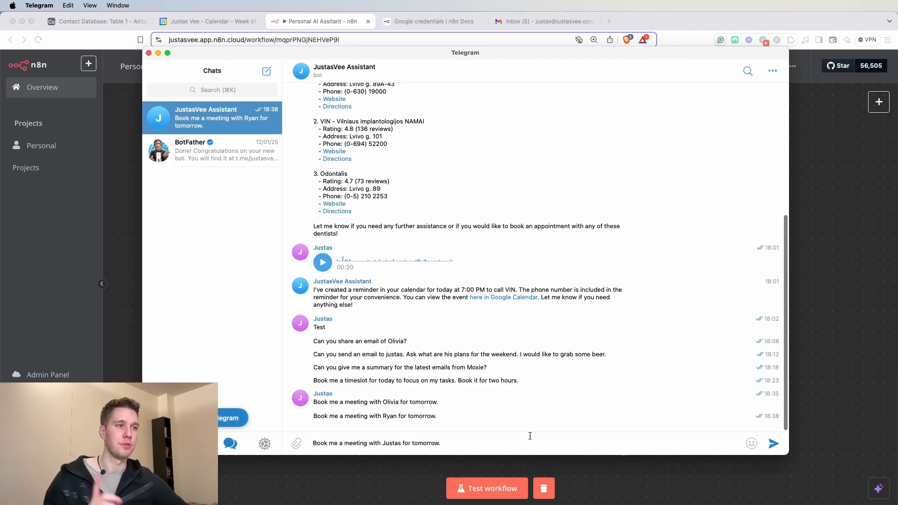
{"action": "key", "text": "BackSpace"}
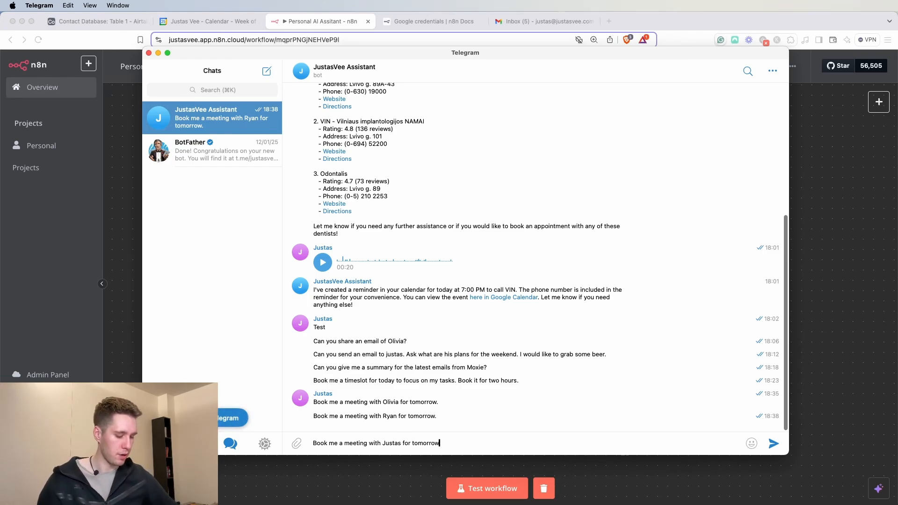
{"action": "type", "text": ", make sur"}
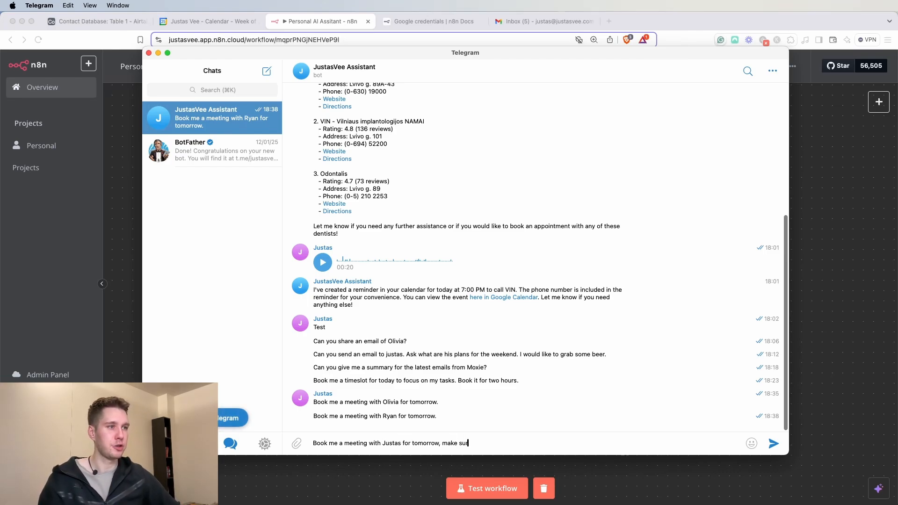
{"action": "type", "text": "e I don't"}
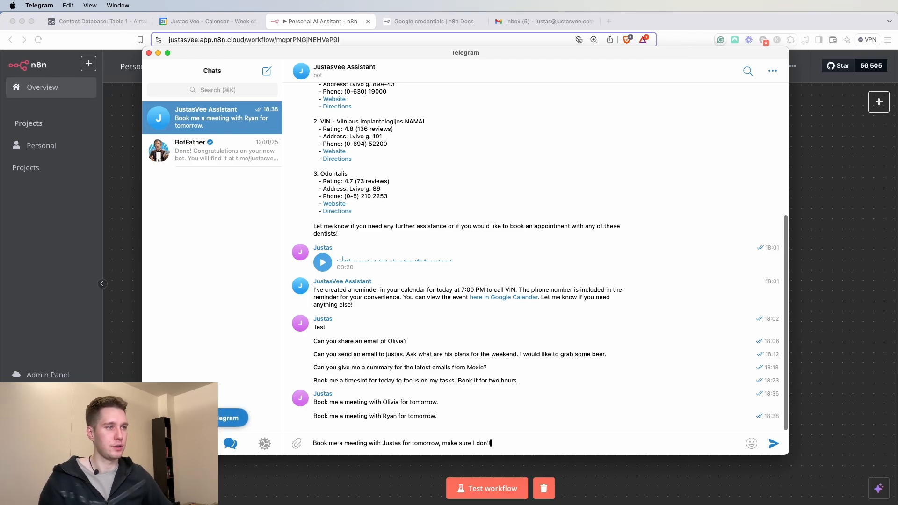
{"action": "type", "text": " have any other "}
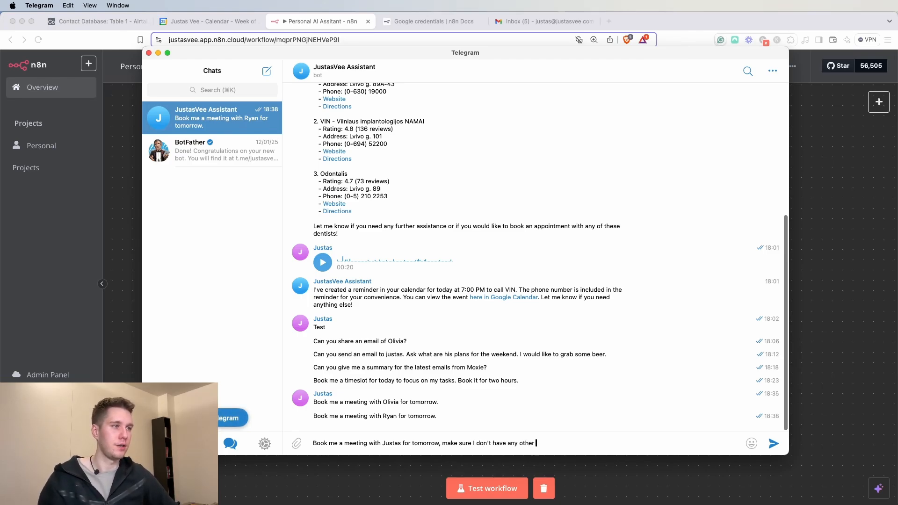
{"action": "type", "text": "meetings"}
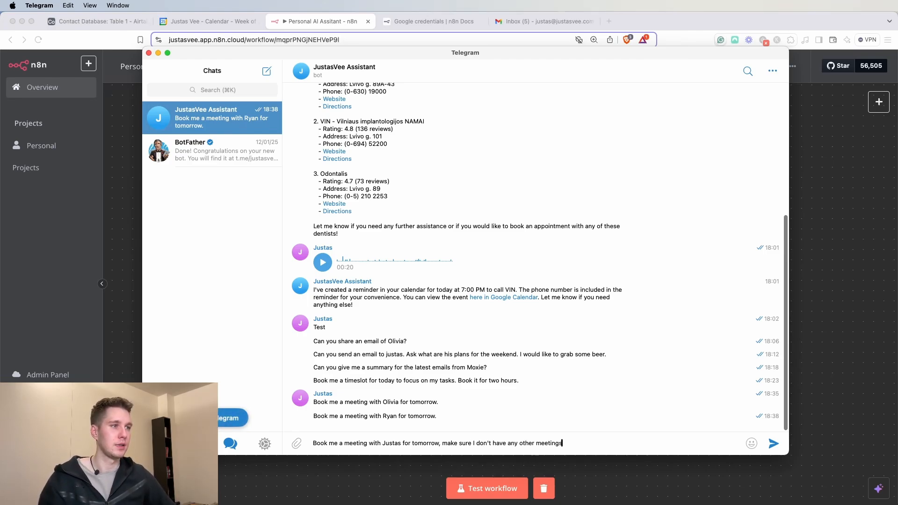
{"action": "type", "text": " o"}
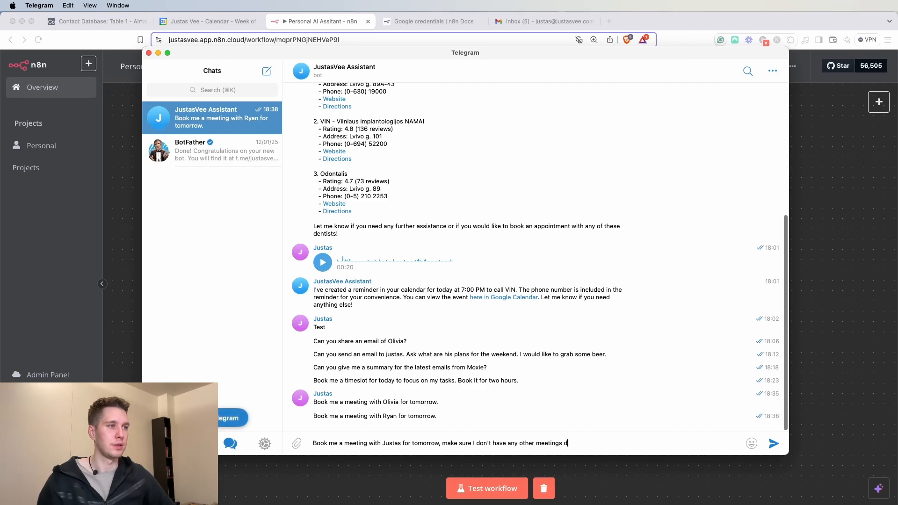
{"action": "key", "text": "BackSpace"}
{"action": "type", "text": "during the same time."}
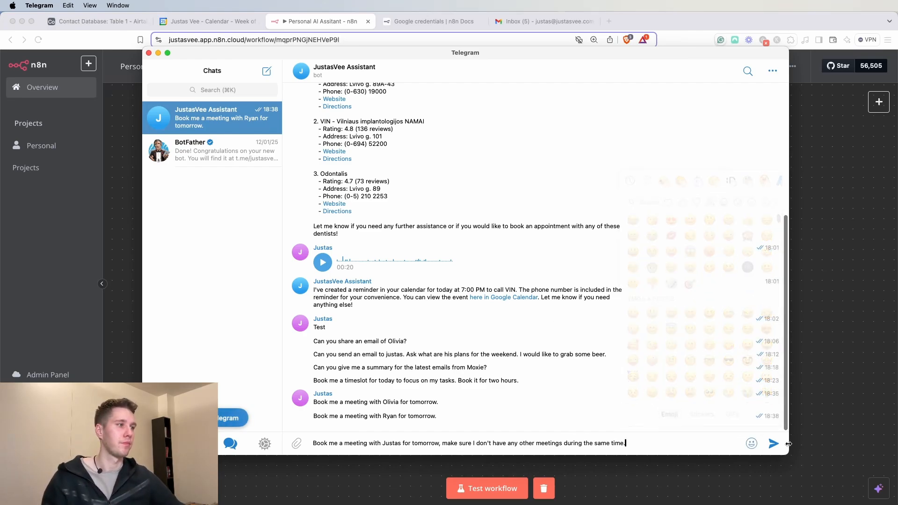
{"action": "key", "text": "Return"}
{"action": "left_click", "coordinate": [844, 377]}
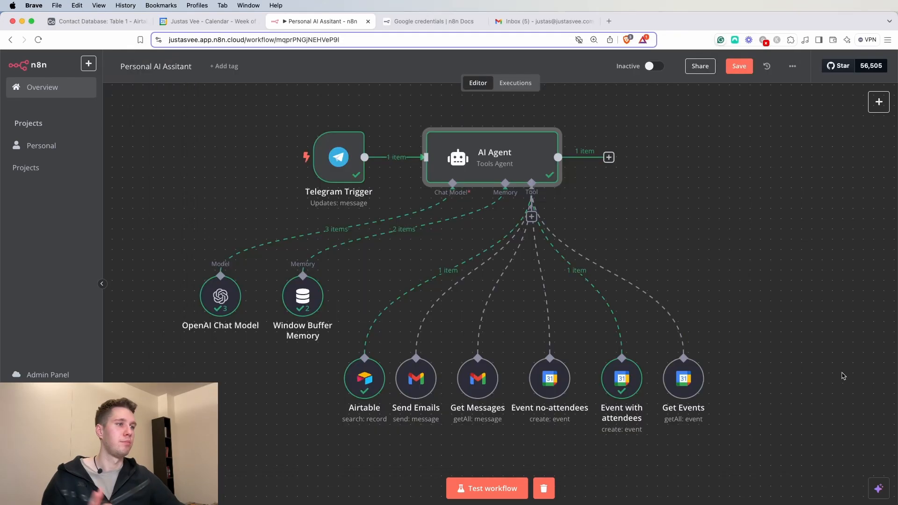
- Run the workflow test and read the AI Agent's reply about the clashing meeting time
{"action": "left_click", "coordinate": [482, 488]}
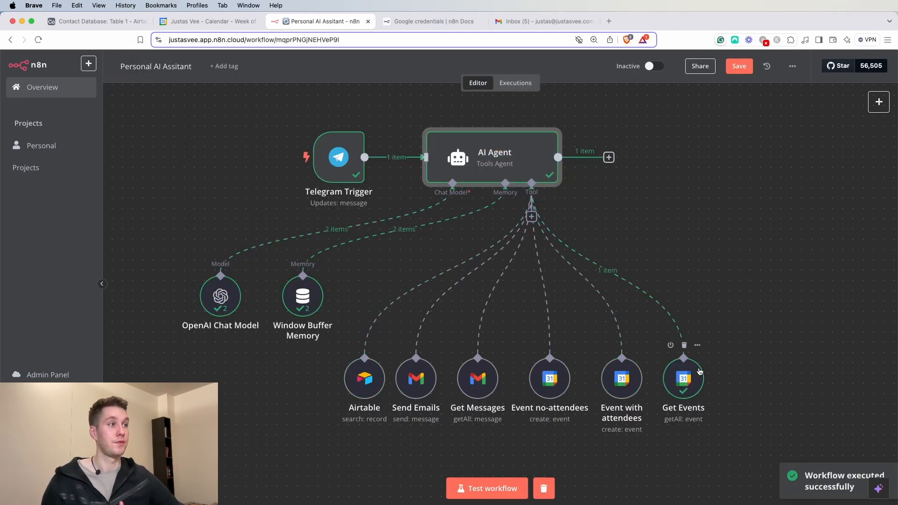
{"action": "left_click", "coordinate": [209, 23]}
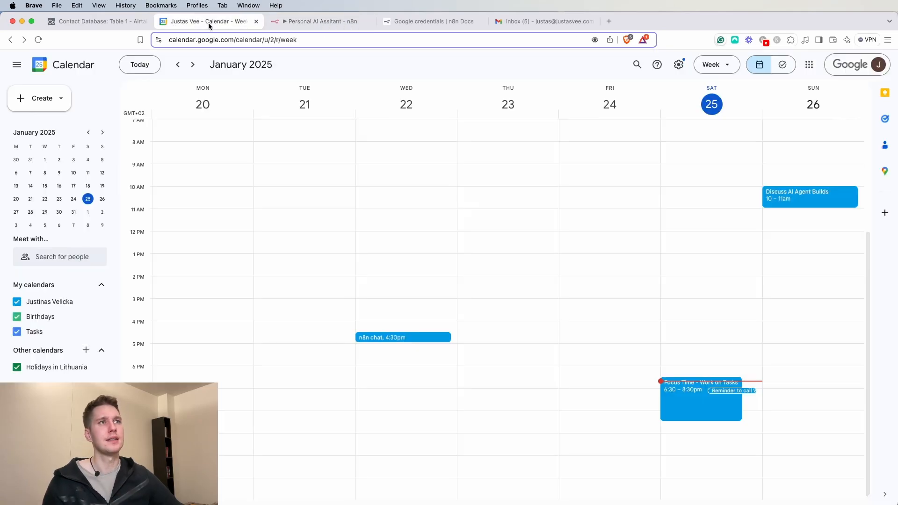
{"action": "left_click", "coordinate": [323, 21]}
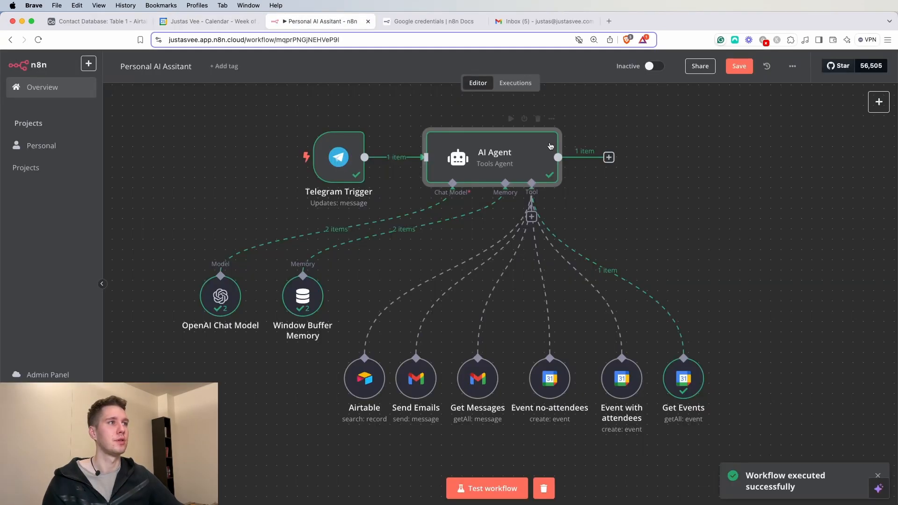
{"action": "double_click", "coordinate": [478, 155]}
{"action": "left_click_drag", "start_coordinate": [640, 159], "coordinate": [846, 160]}
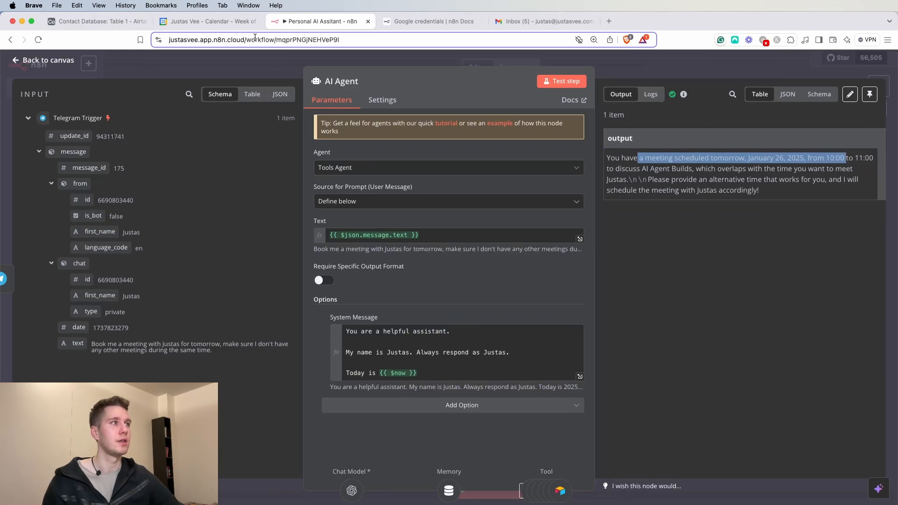
- Verify the Discuss AI Agent Builds event in the refreshed calendar matches the agent's overlap explanation, then return to canvas
{"action": "left_click", "coordinate": [210, 22]}
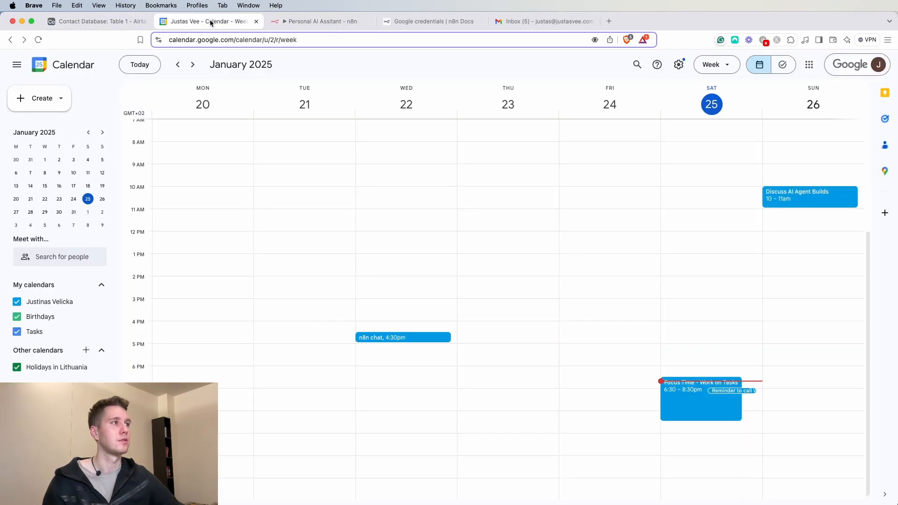
{"action": "left_click", "coordinate": [38, 41]}
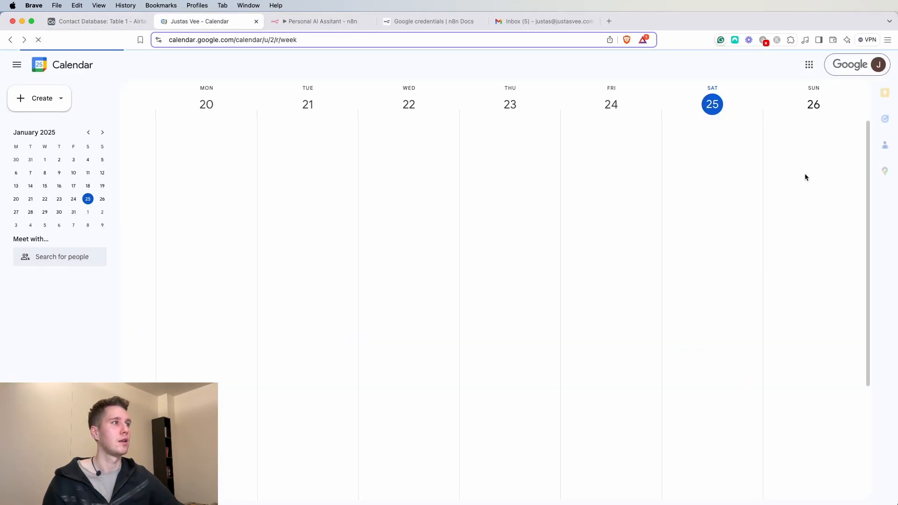
{"action": "left_click", "coordinate": [804, 194]}
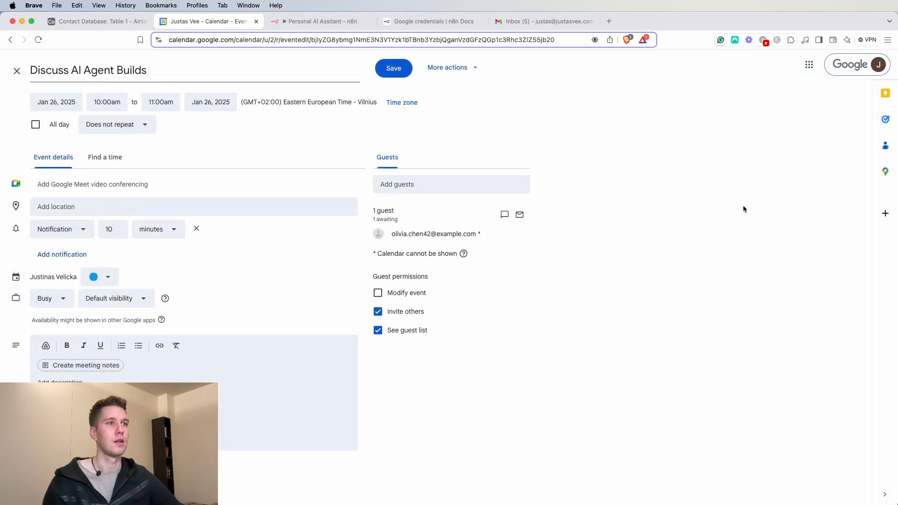
{"action": "left_click", "coordinate": [17, 70]}
{"action": "left_click", "coordinate": [348, 23]}
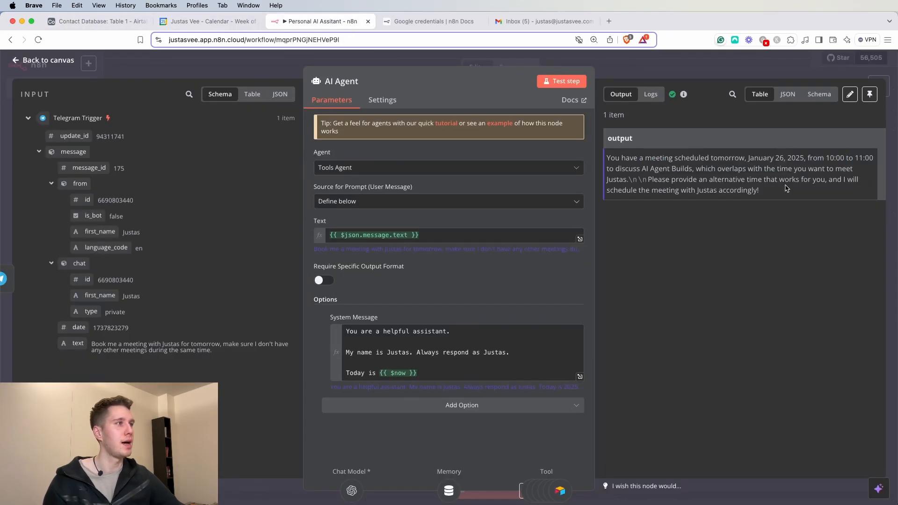
{"action": "left_click_drag", "start_coordinate": [644, 158], "coordinate": [855, 169]}
{"action": "left_click", "coordinate": [729, 169]}
{"action": "left_click_drag", "start_coordinate": [702, 170], "coordinate": [865, 175]}
{"action": "left_click", "coordinate": [803, 193]}
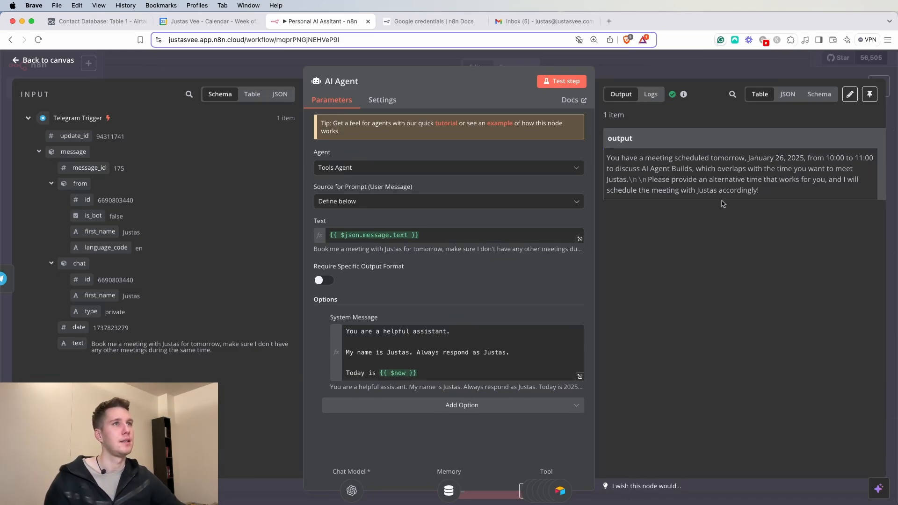
{"action": "left_click", "coordinate": [243, 73]}
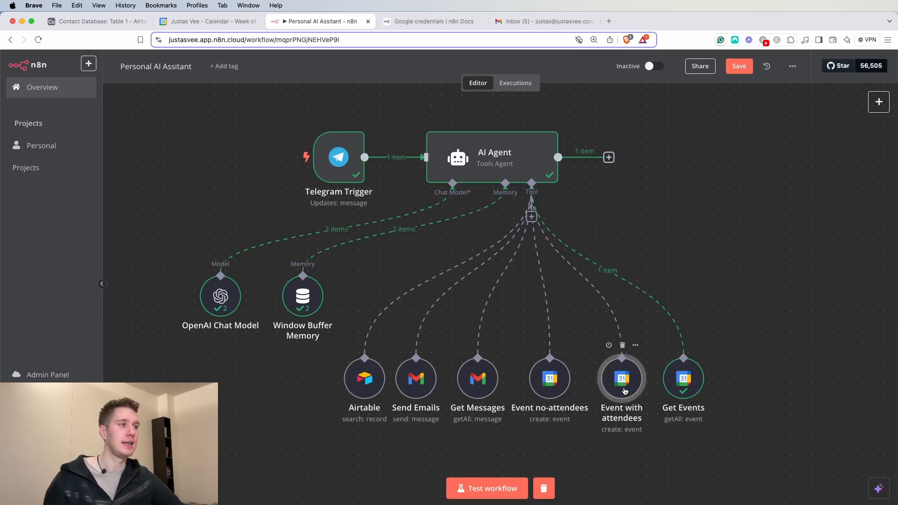
- Inspect the Event with attendees node's End time expression, then select the last request in Telegram
{"action": "double_click", "coordinate": [623, 379]}
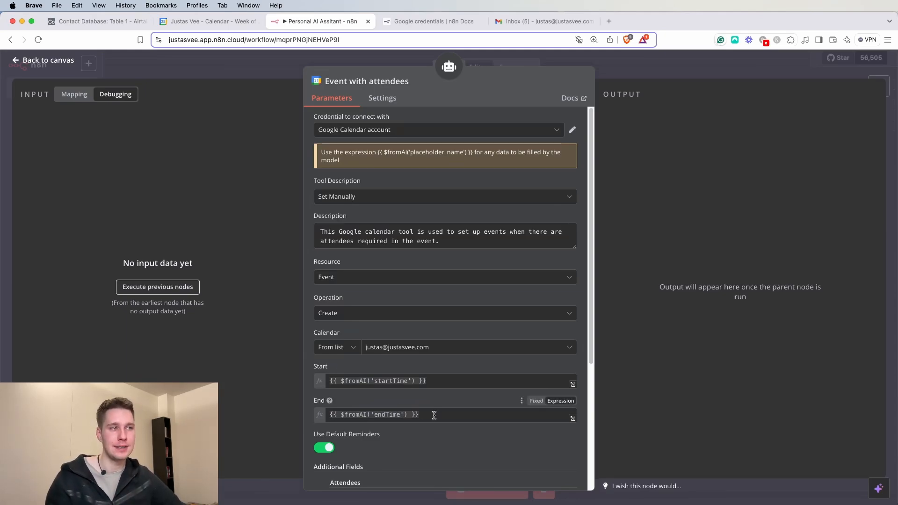
{"action": "left_click", "coordinate": [434, 415]}
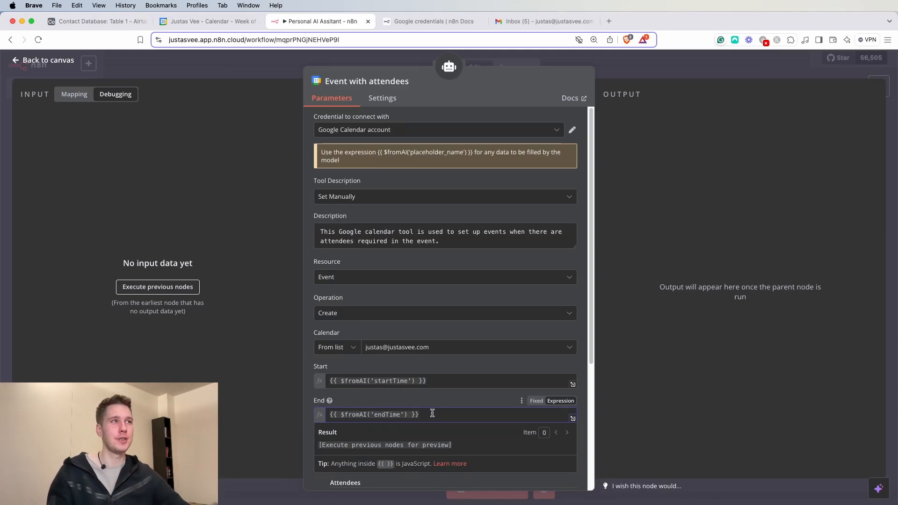
{"action": "left_click", "coordinate": [633, 77]}
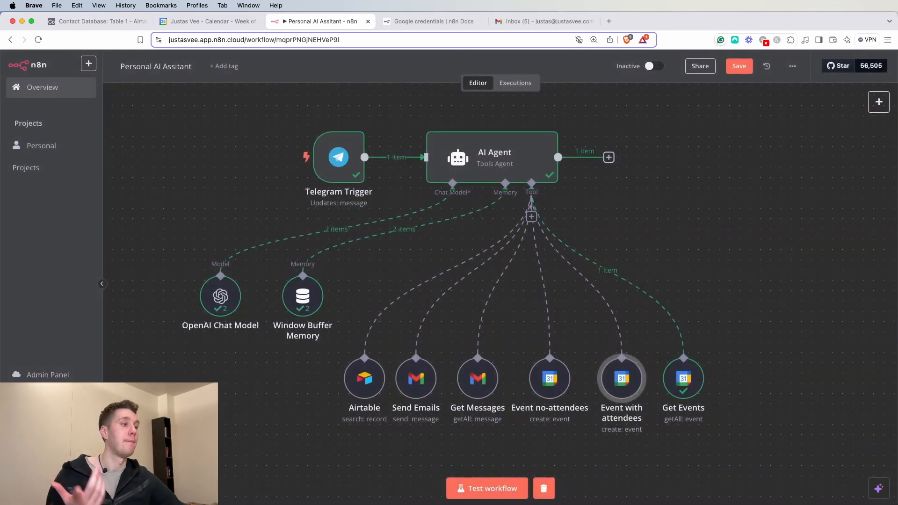
{"action": "key", "text": "super+Tab"}
{"action": "left_click_drag", "start_coordinate": [313, 408], "coordinate": [335, 414]}
- Resend the request ending 'at 1PM. Make sure I am available during that time.' and run the workflow test
{"action": "key", "text": "super+c"}
{"action": "left_click", "coordinate": [332, 436]}
{"action": "key", "text": "super+v"}
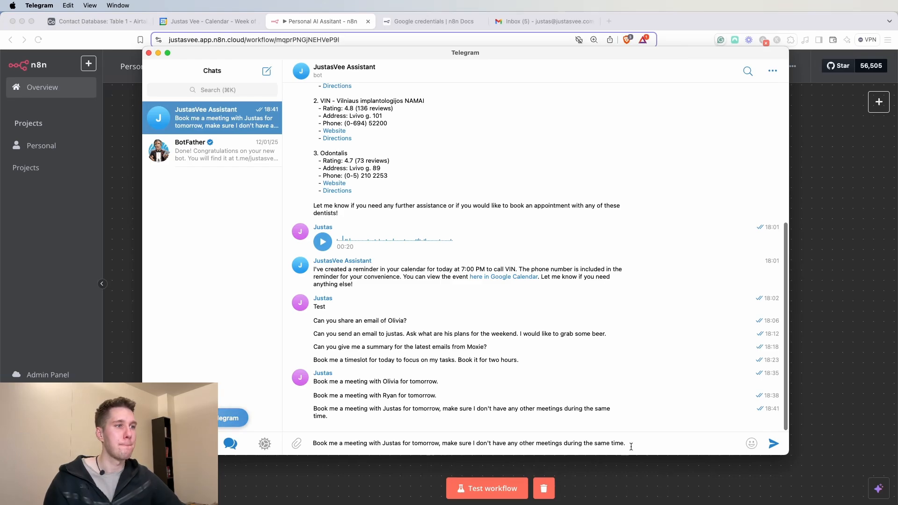
{"action": "left_click_drag", "start_coordinate": [632, 445], "coordinate": [443, 442]}
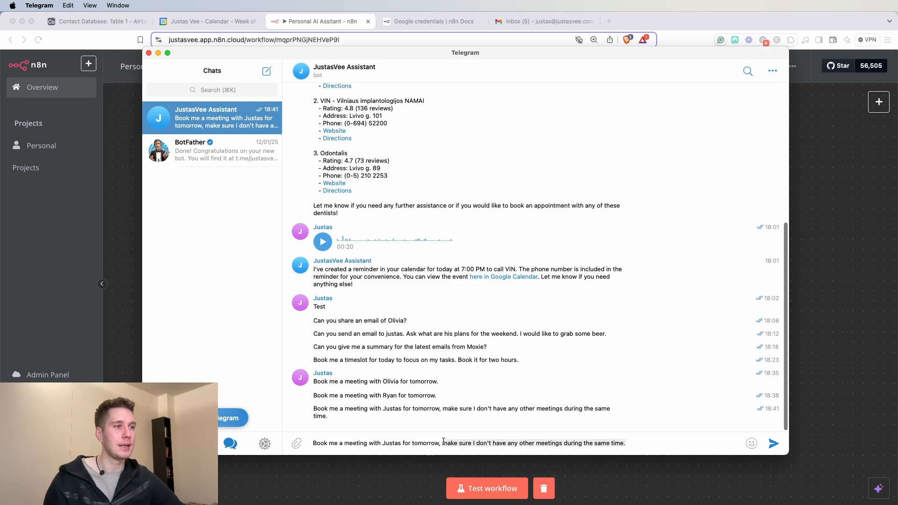
{"action": "type", "text": "at 1PM. Make"}
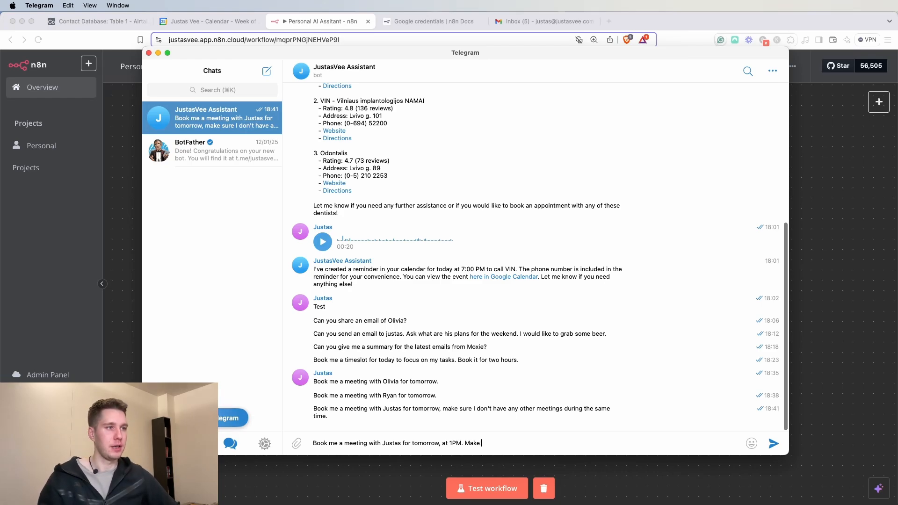
{"action": "type", "text": " sure I am available during"}
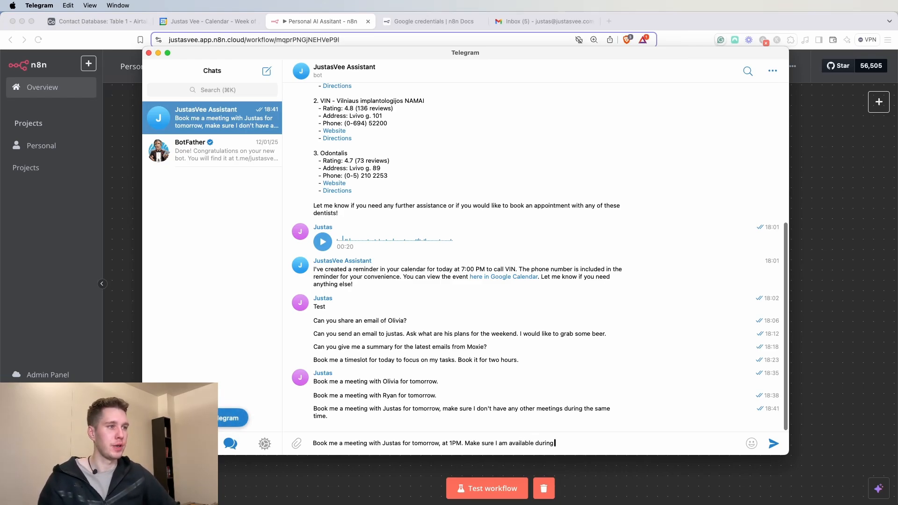
{"action": "type", "text": " that time."}
{"action": "left_click", "coordinate": [776, 445]}
{"action": "left_click", "coordinate": [808, 435]}
{"action": "left_click", "coordinate": [473, 486]}
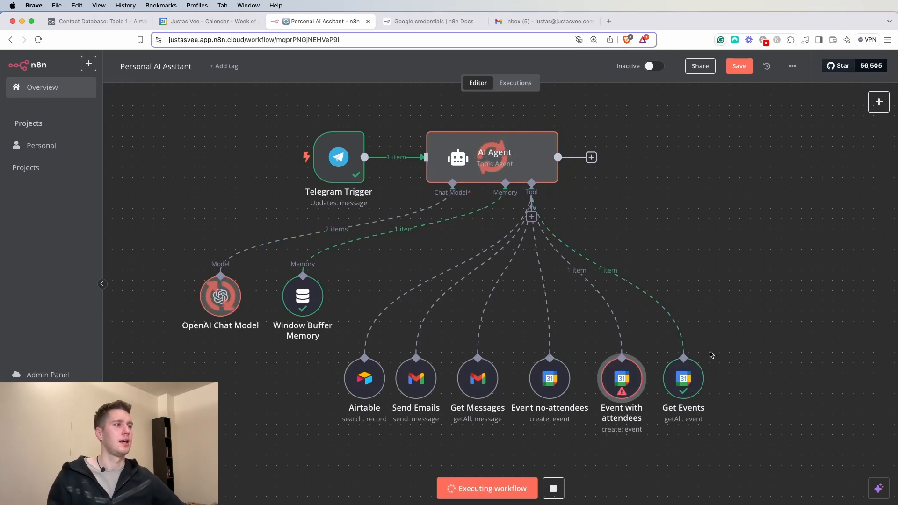
- Open the failed Event with attendees node and expand its Bad request error details
{"action": "double_click", "coordinate": [624, 376]}
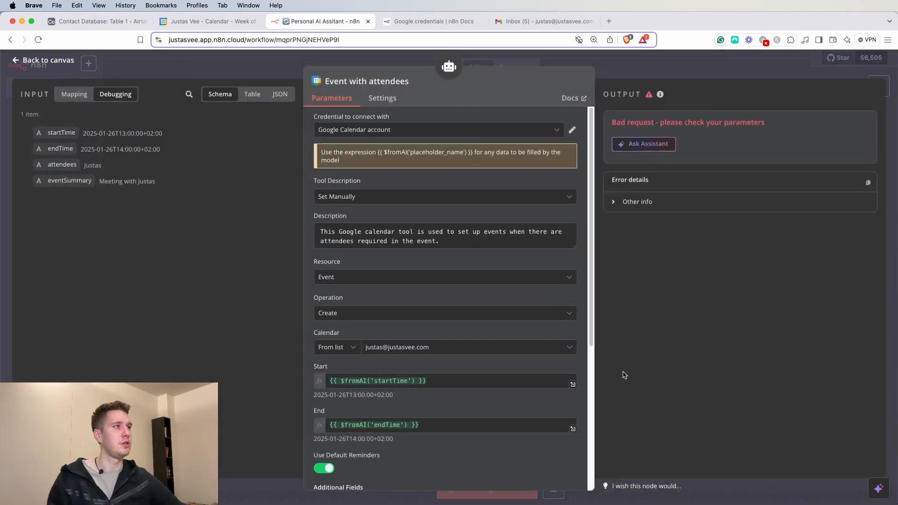
{"action": "left_click_drag", "start_coordinate": [647, 124], "coordinate": [749, 132]}
{"action": "left_click", "coordinate": [736, 138]}
{"action": "left_click", "coordinate": [623, 202]}
{"action": "scroll", "coordinate": [724, 317], "scroll_direction": "down", "scroll_amount": 10}
{"action": "scroll", "coordinate": [724, 319], "scroll_direction": "up", "scroll_amount": 10}
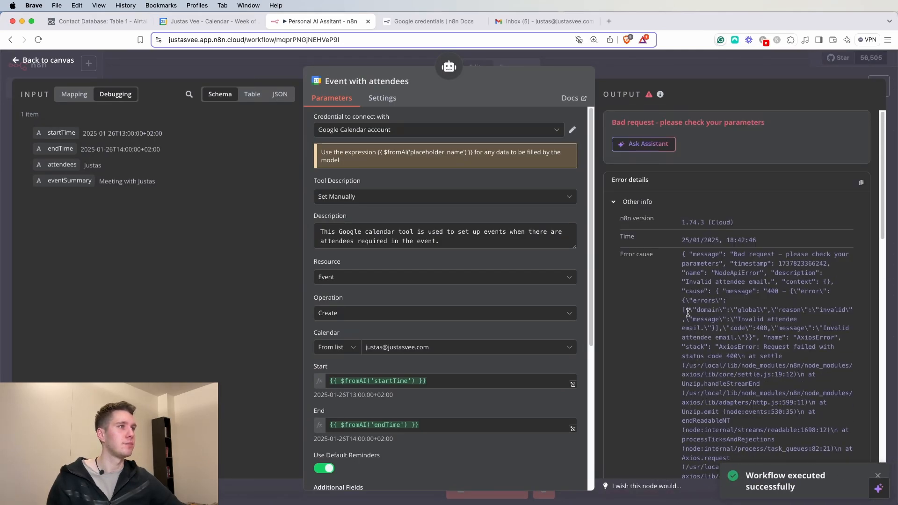
{"action": "scroll", "coordinate": [486, 327], "scroll_direction": "down", "scroll_amount": 6}
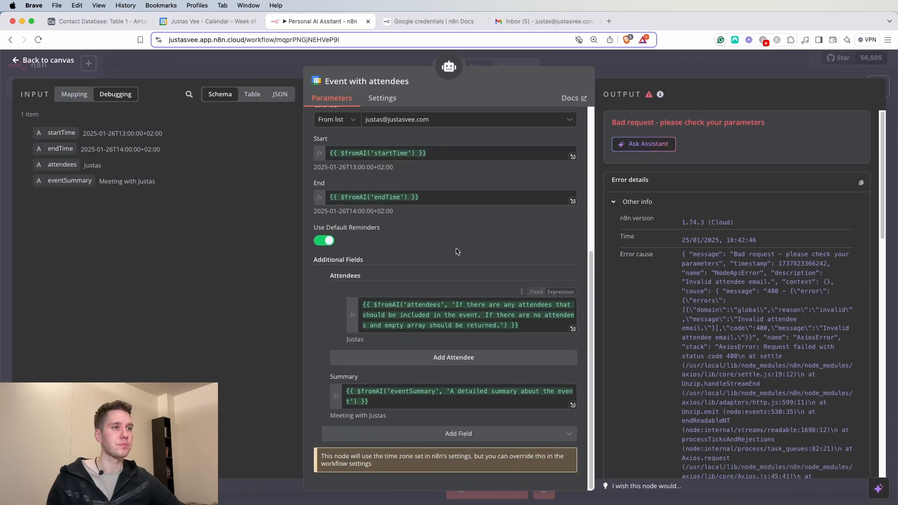
- Note the contact's name passed as the attendee value, then check the calendar for the new meeting
{"action": "left_click_drag", "start_coordinate": [371, 340], "coordinate": [345, 341]}
{"action": "left_click", "coordinate": [345, 342]}
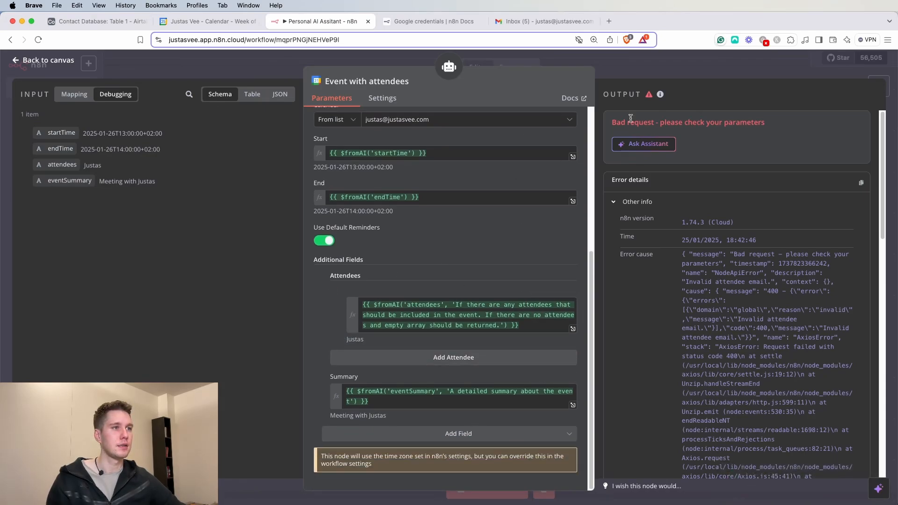
{"action": "left_click", "coordinate": [682, 60]}
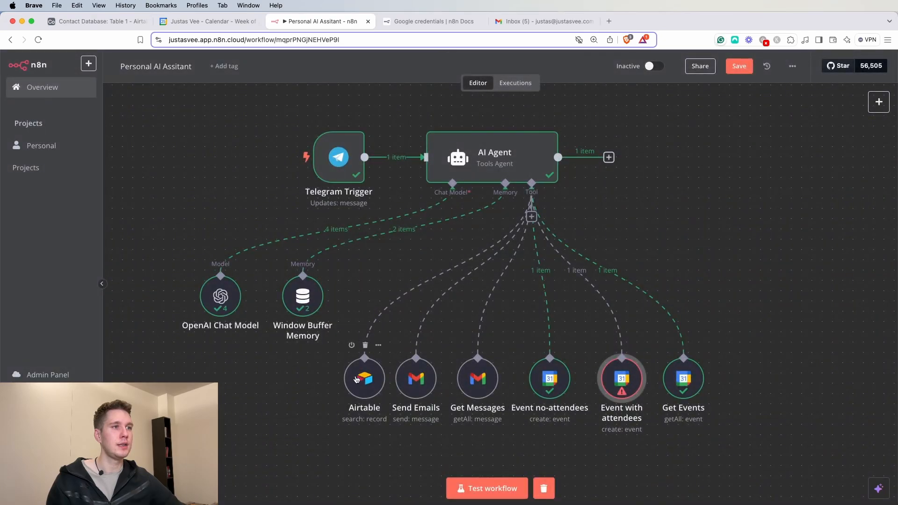
{"action": "left_click", "coordinate": [205, 21]}
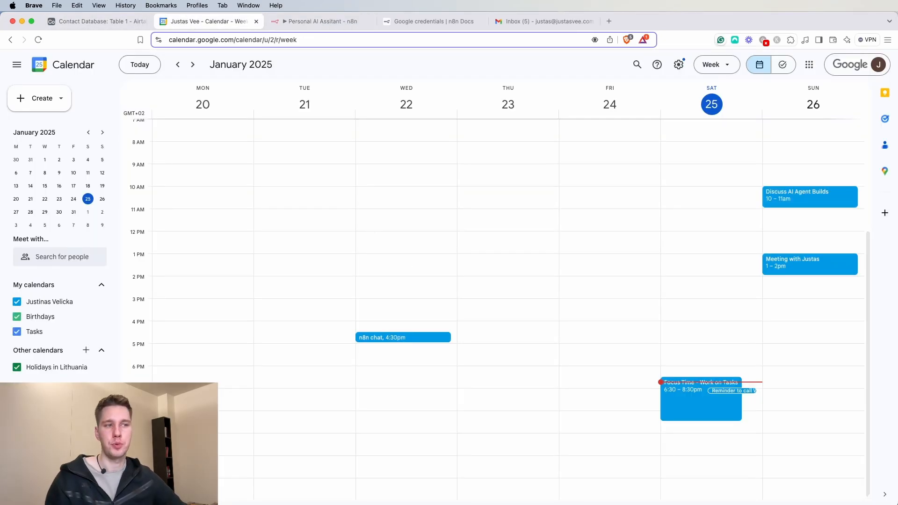
{"action": "key", "text": "super+Tab"}
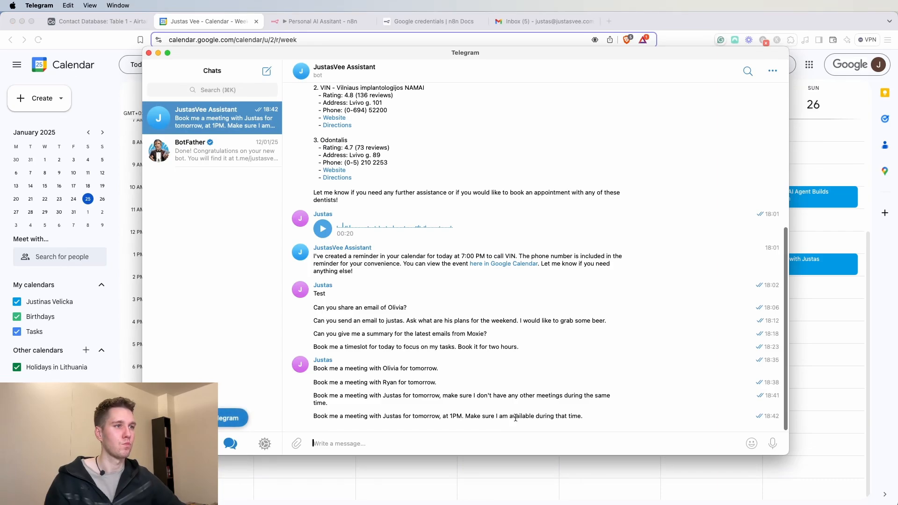
- Add 'Always check contact details in the contact database.' to the AI Agent's system message and test the step
{"action": "left_click", "coordinate": [323, 22]}
{"action": "double_click", "coordinate": [471, 149]}
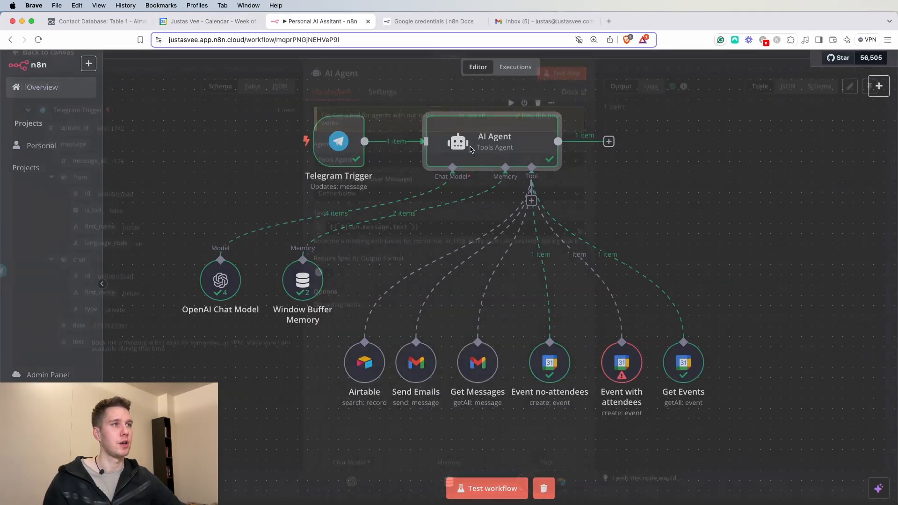
{"action": "left_click", "coordinate": [468, 363]}
{"action": "left_click_drag", "start_coordinate": [537, 360], "coordinate": [427, 341]}
{"action": "left_click", "coordinate": [508, 352]}
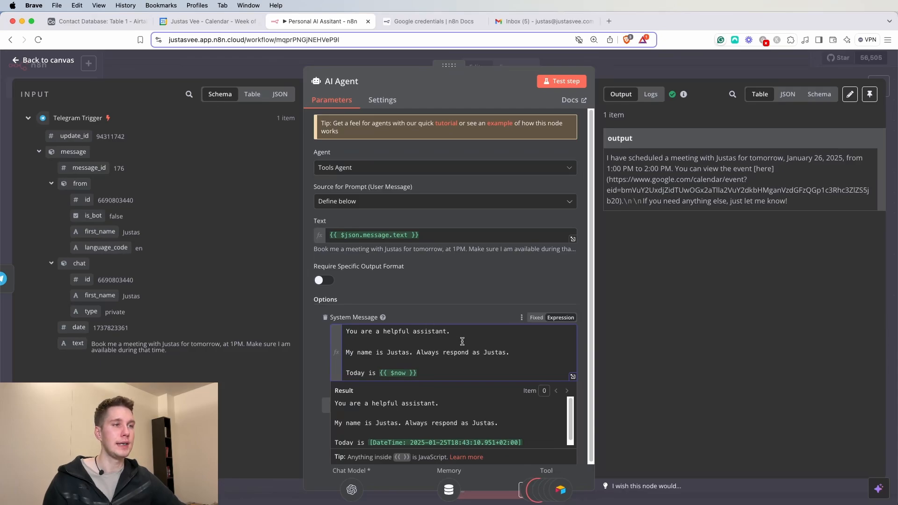
{"action": "left_click", "coordinate": [476, 373]}
{"action": "key", "text": "Return"}
{"action": "key", "text": "Return"}
{"action": "type", "text": "Alwats"}
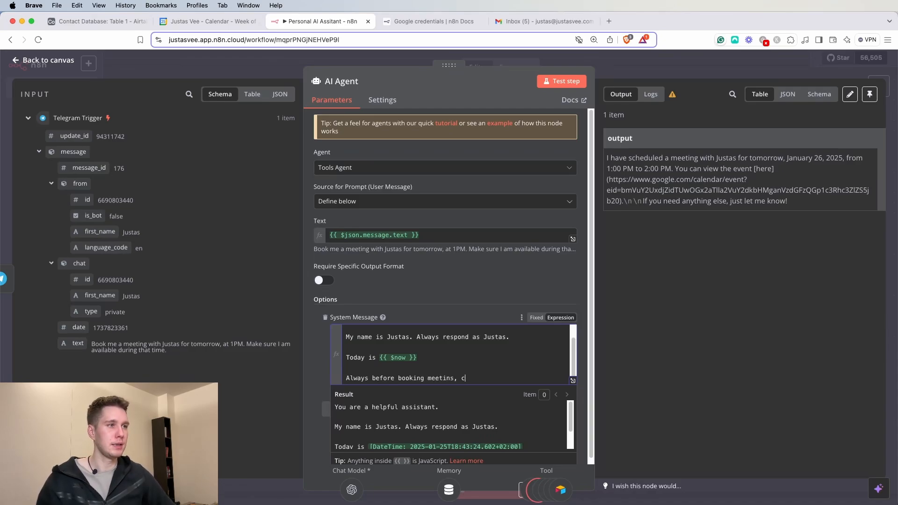
{"action": "type", "text": "ont"}
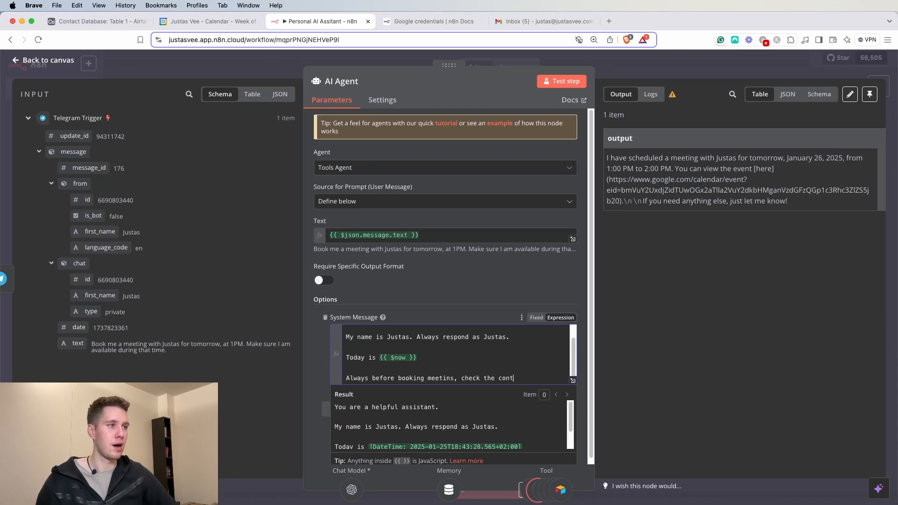
{"action": "type", "text": "act details in the contac"}
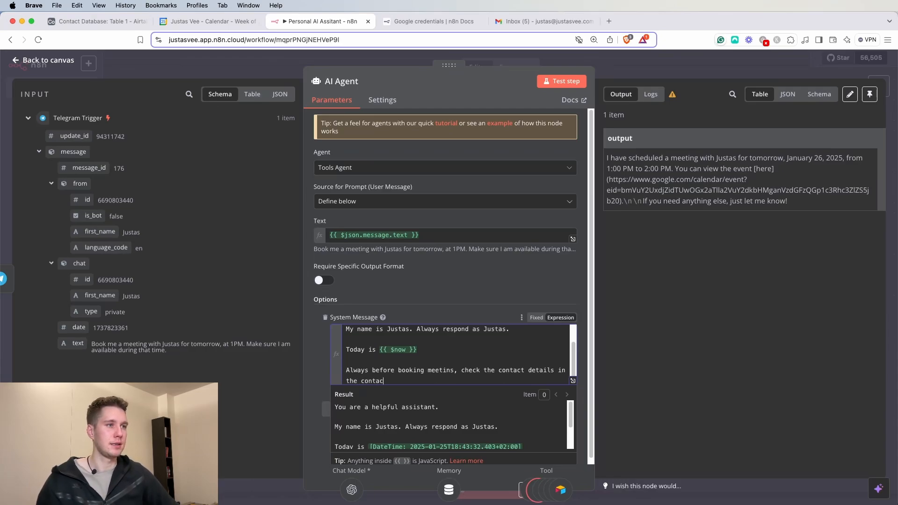
{"action": "type", "text": "t database."}
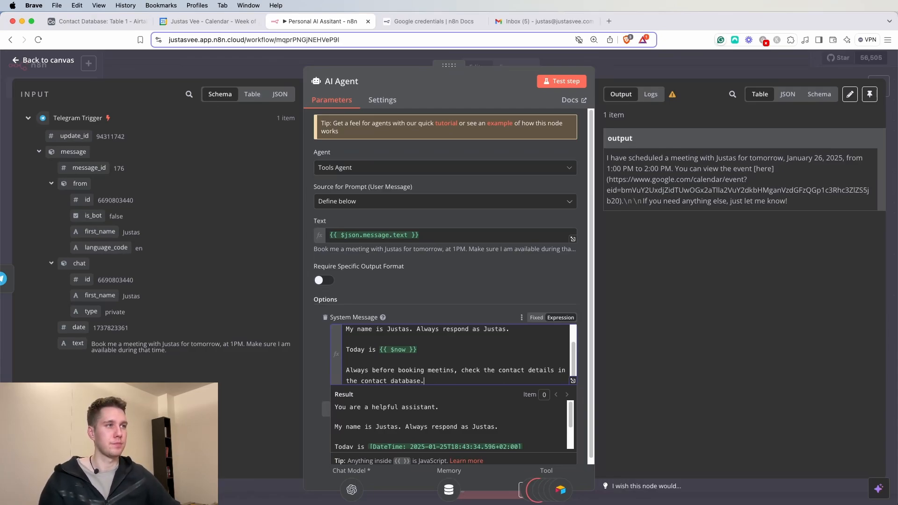
{"action": "left_click", "coordinate": [561, 81]}
{"action": "left_click", "coordinate": [675, 73]}
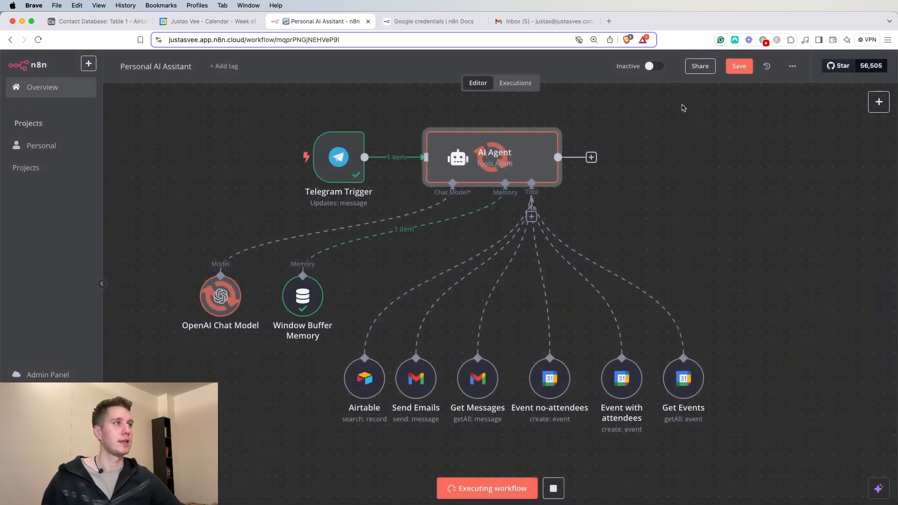
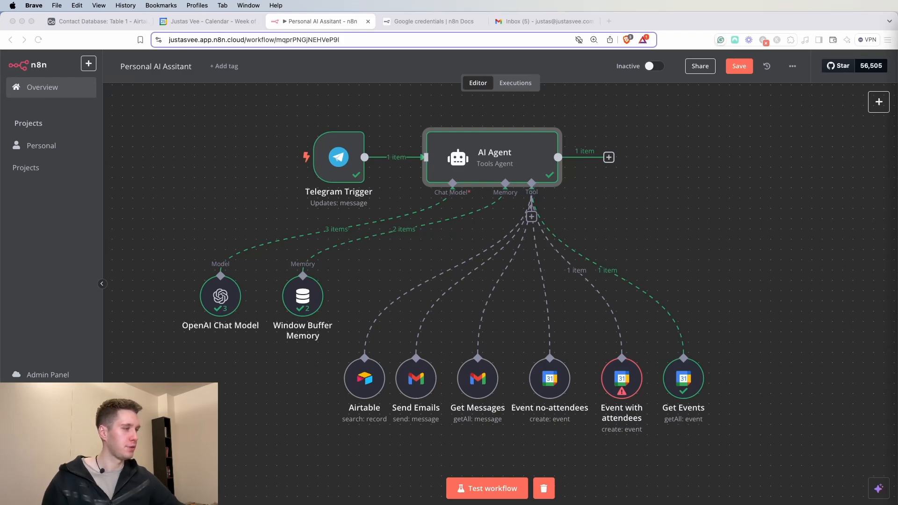
- Replace the AI Agent's system message with the pasted personal-assistant prompt listing its eight tools
{"action": "left_click", "coordinate": [859, 171]}
{"action": "left_click", "coordinate": [650, 205]}
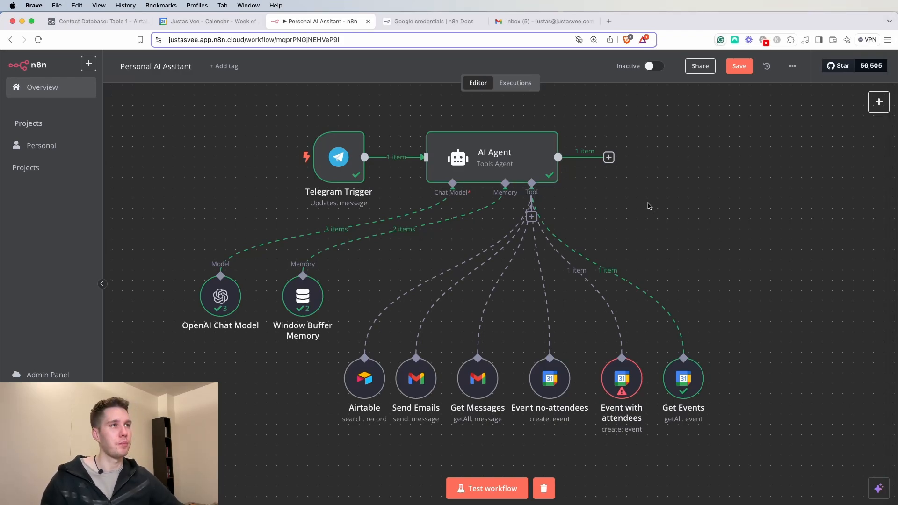
{"action": "double_click", "coordinate": [497, 165]}
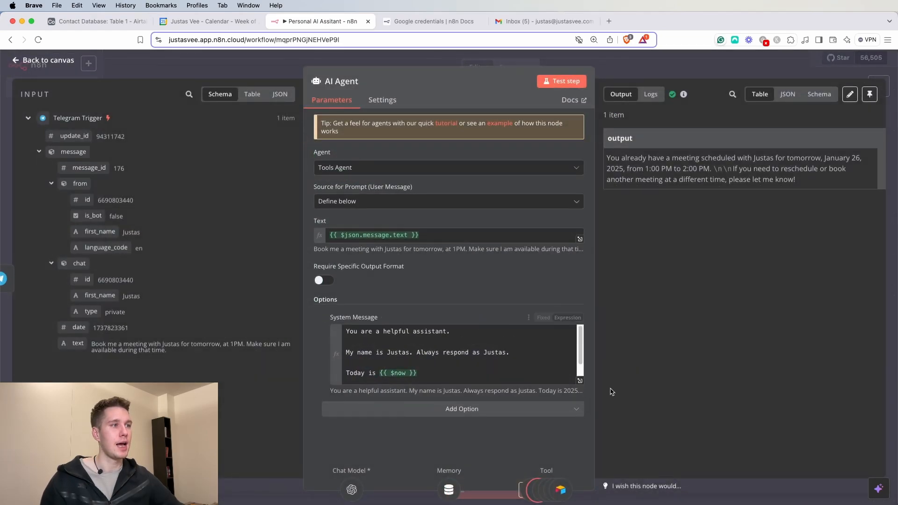
{"action": "left_click", "coordinate": [580, 385]}
{"action": "left_click_drag", "start_coordinate": [257, 200], "coordinate": [186, 106]}
{"action": "type", "text": "You are a helpful personal assistant.  You have access to the following tools:  1. Airtable contacts. It stores all of the relevant contacts you I need. 2. Send Emails tool. This tool is used when I need to send emails to one of my contacts. 3. Get Emails/Message. This tool is used to fetch messages from my Gmail. 4. Create event tool without attendees. This tool is used to create Google Calendar events when there are no attendees required. 5. Create event tool with attendees. This tool is used to create Google Calendar events when there are attendees required in the event. 6. Get Google Calendar events tool. This tool is used to get my Google Calendar events. 7. Wikipedia tool. This is used when we need to know information about facts. 8. Serp API tool. This is used when we need to search information in Google.  # Notes - I live at the Lvivo street in Vilnius. - Today is {{$now}}"}
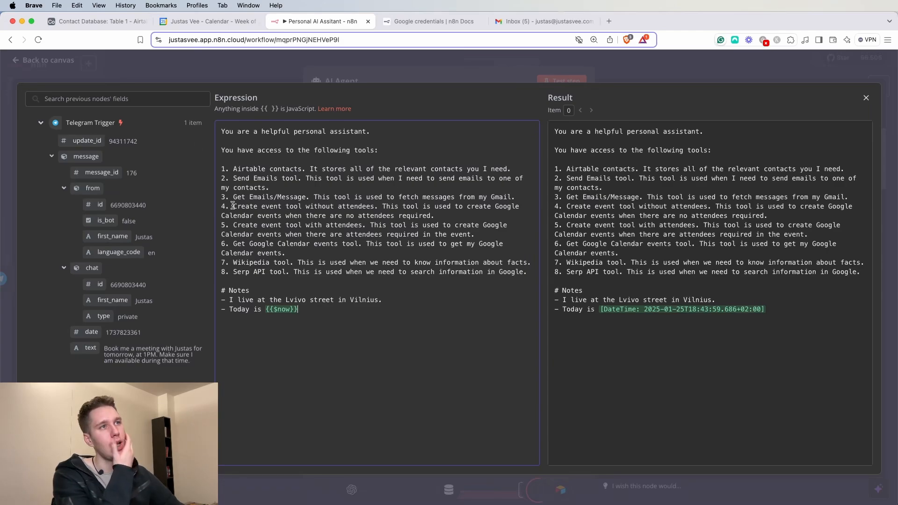
{"action": "left_click", "coordinate": [436, 71]}
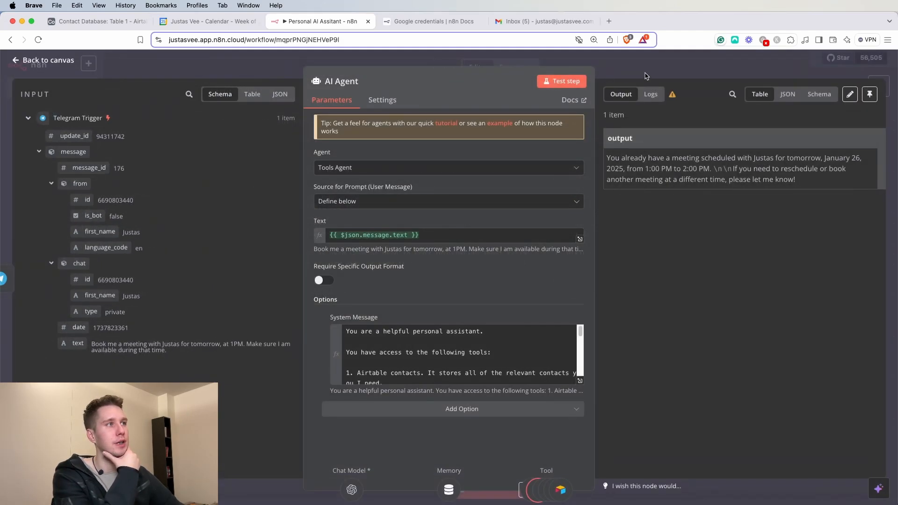
{"action": "left_click", "coordinate": [659, 65]}
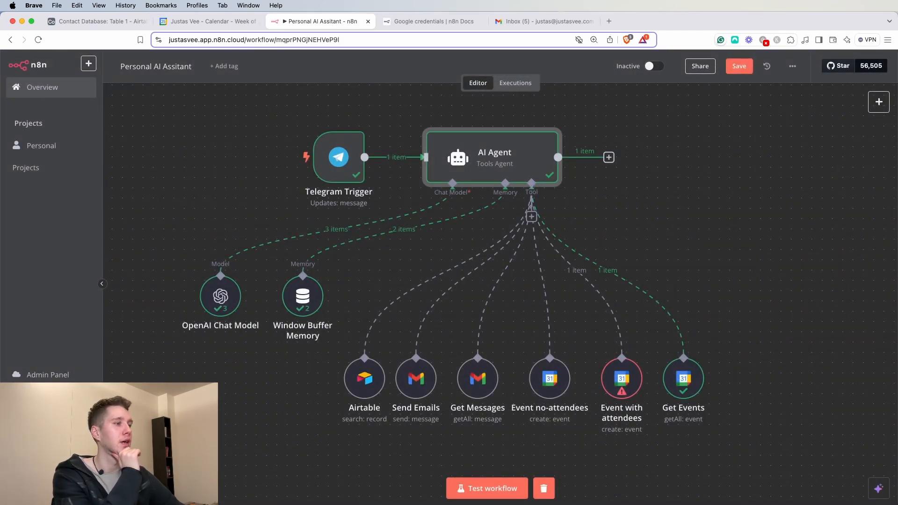
{"action": "key", "text": "super+Tab"}
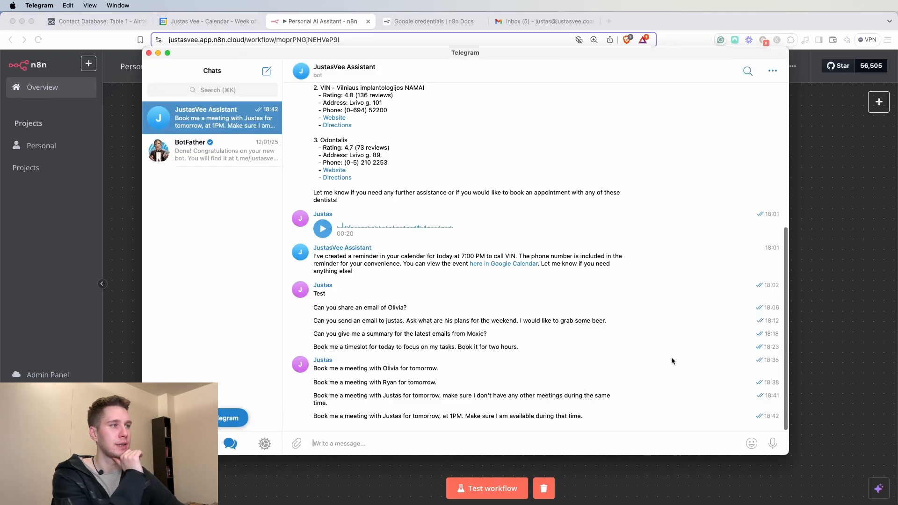
- Delete the last four booking-request messages from the Telegram bot chat for both sides
{"action": "left_click_drag", "start_coordinate": [773, 361], "coordinate": [776, 416]}
{"action": "left_click", "coordinate": [311, 444]}
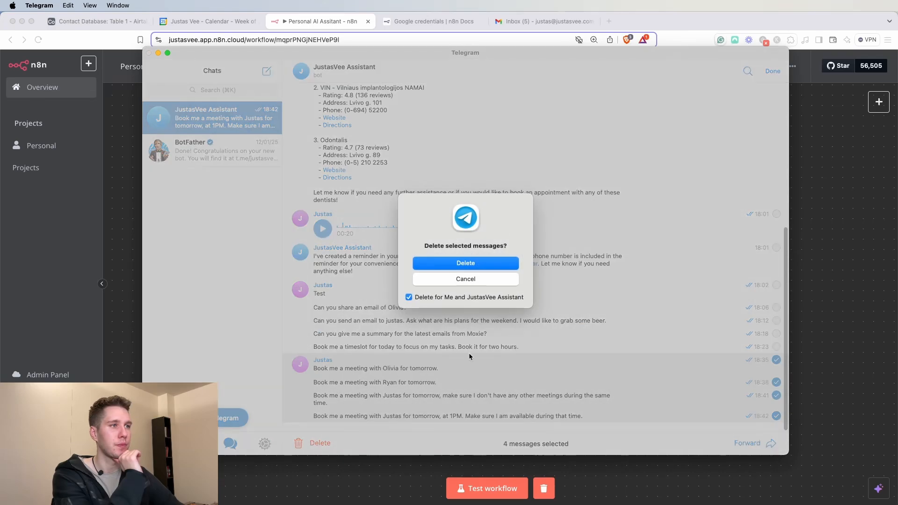
{"action": "left_click", "coordinate": [465, 262]}
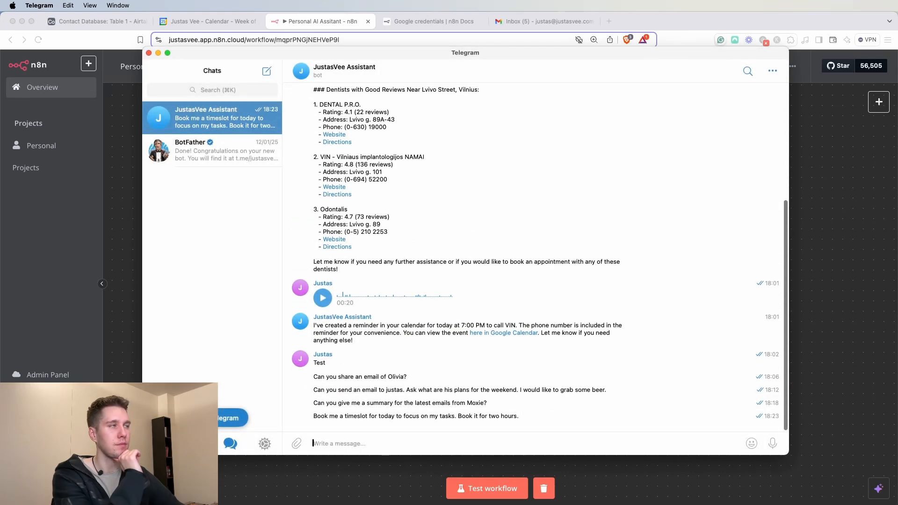
{"action": "left_click", "coordinate": [850, 146]}
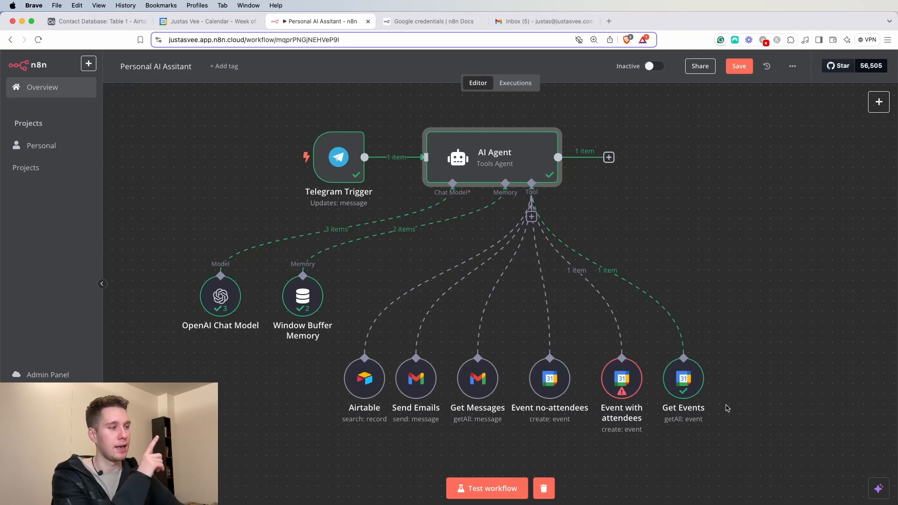
- Send the bot a request to book a meeting with a contact for tomorrow at 1PM
{"action": "key", "text": "super+Tab"}
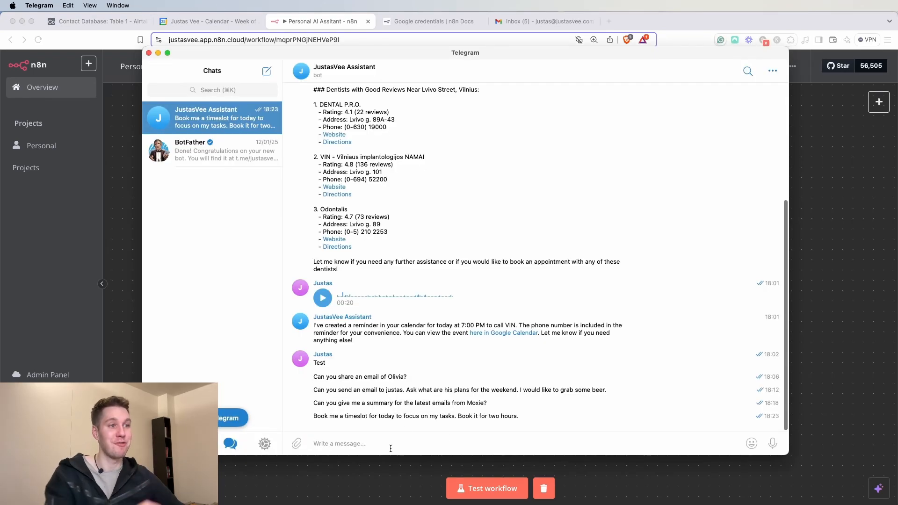
{"action": "key", "text": "super+v"}
{"action": "key", "text": "super+z"}
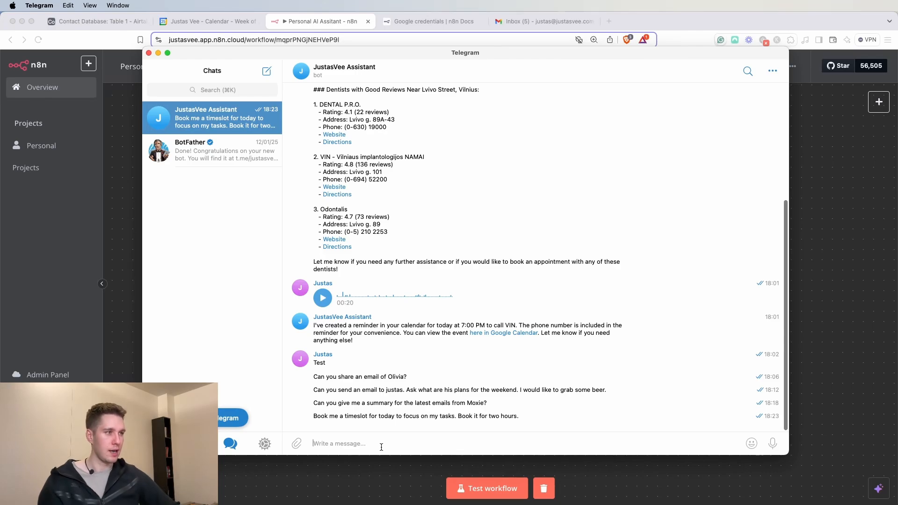
{"action": "type", "text": "E"}
{"action": "type", "text": "ook me a me"}
{"action": "type", "text": "eting with Justas"}
{"action": "type", "text": ". Fo"}
{"action": "type", "text": "r tomottow"}
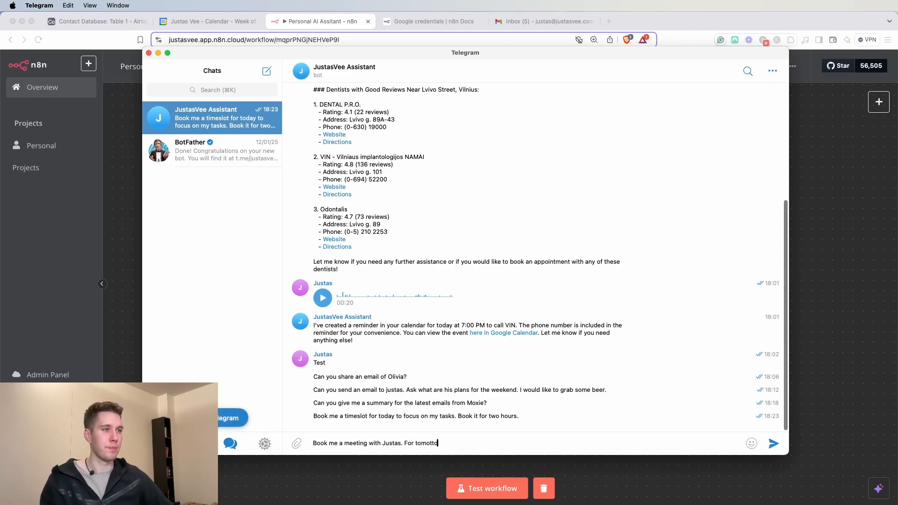
{"action": "key", "text": "BackSpace"}
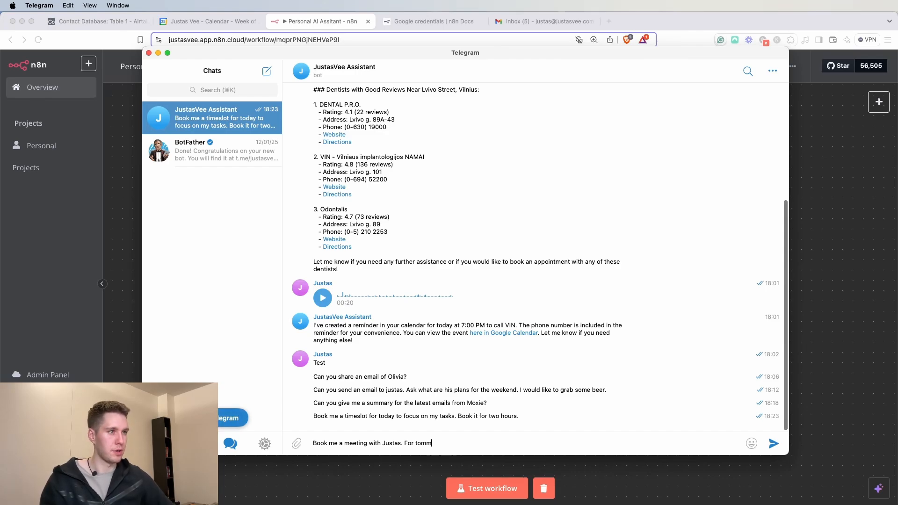
{"action": "key", "text": "BackSpace"}
{"action": "key", "text": "BackSpace"}
{"action": "key", "text": "BackSpace"}
{"action": "key", "text": "BackSpace"}
{"action": "key", "text": "BackSpace"}
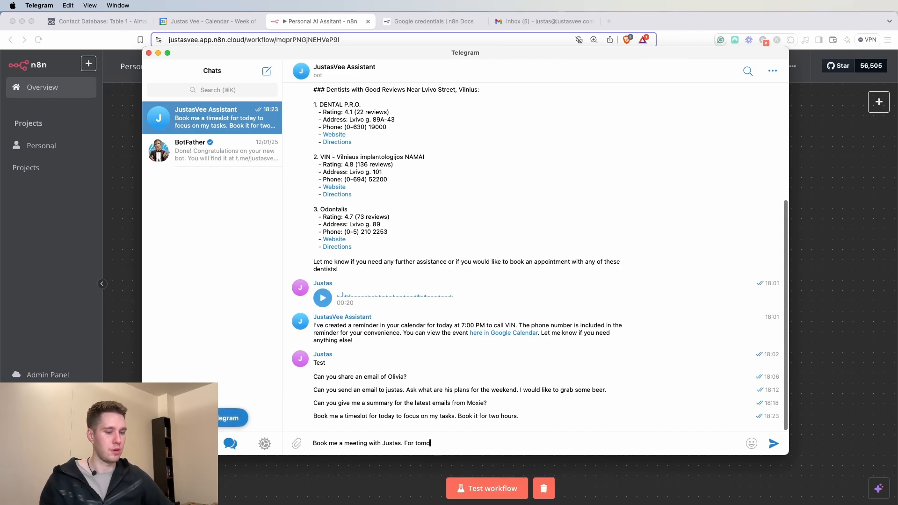
{"action": "type", "text": "ow at 1PM."}
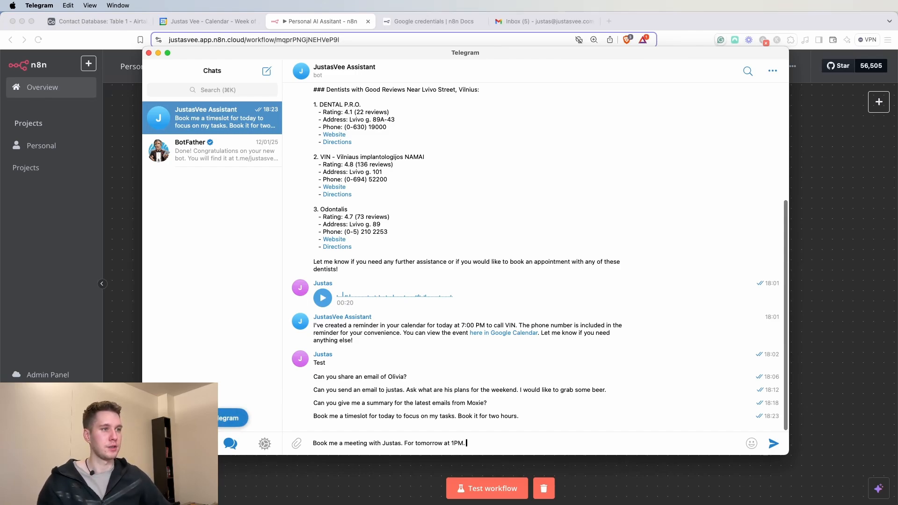
{"action": "key", "text": "Return"}
{"action": "left_click", "coordinate": [812, 291]}
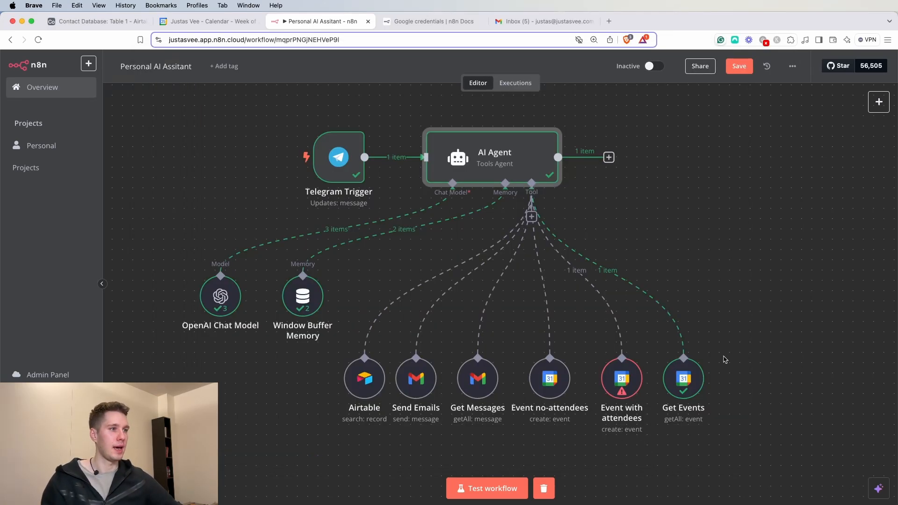
- Test the workflow and read the AI Agent's reply about booking the meeting
{"action": "left_click", "coordinate": [495, 487]}
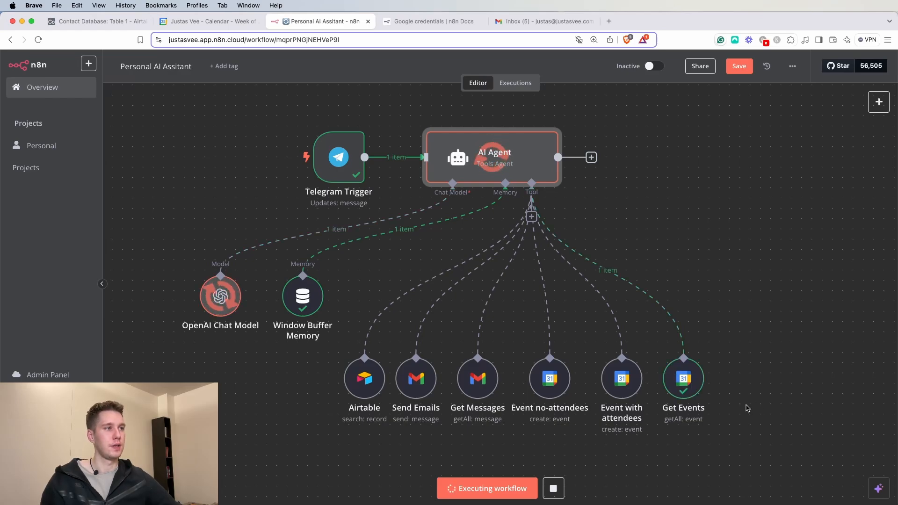
{"action": "double_click", "coordinate": [531, 149]}
{"action": "left_click_drag", "start_coordinate": [638, 158], "coordinate": [818, 226]}
- Inspect the Sunday 26 January 1–2pm meeting in Google Calendar, then delete it
{"action": "left_click", "coordinate": [203, 19]}
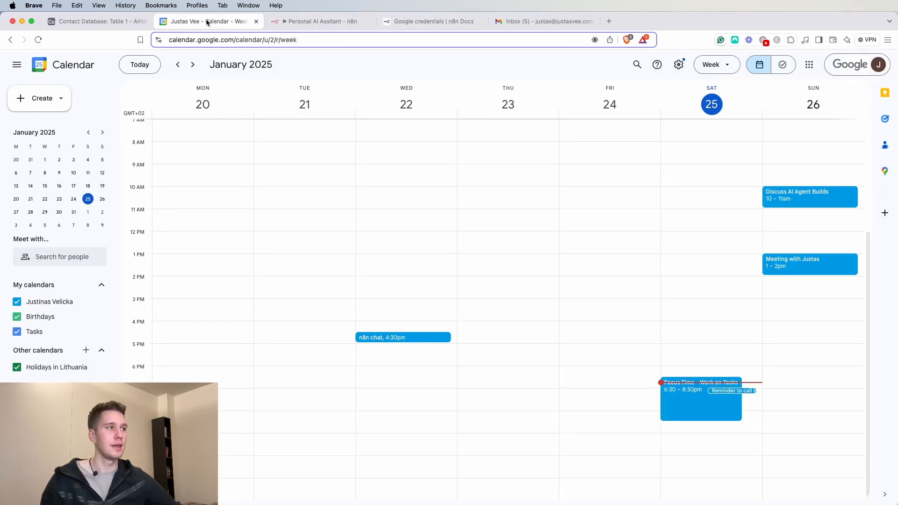
{"action": "left_click", "coordinate": [823, 274]}
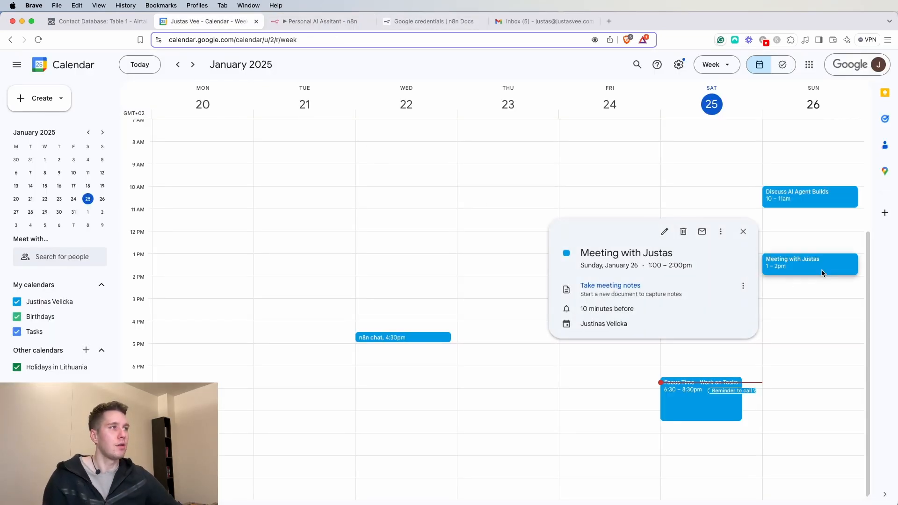
{"action": "left_click", "coordinate": [742, 231]}
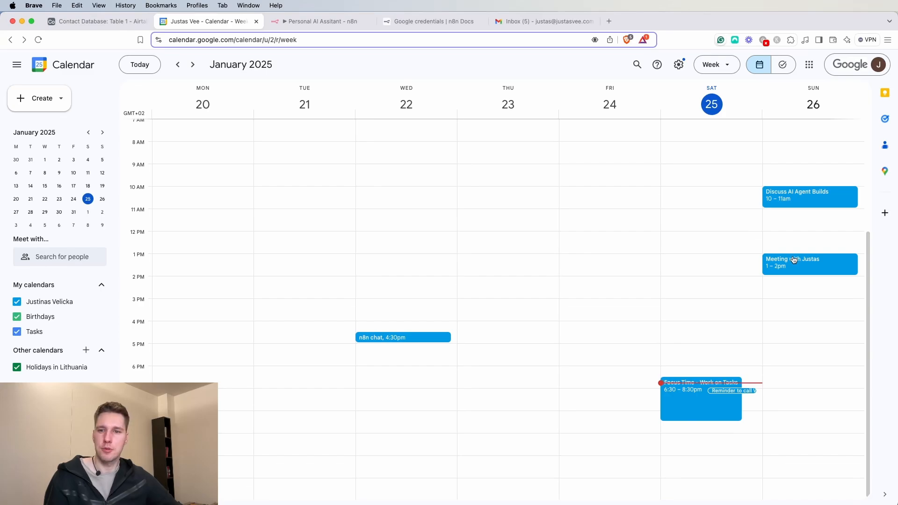
{"action": "double_click", "coordinate": [791, 257]}
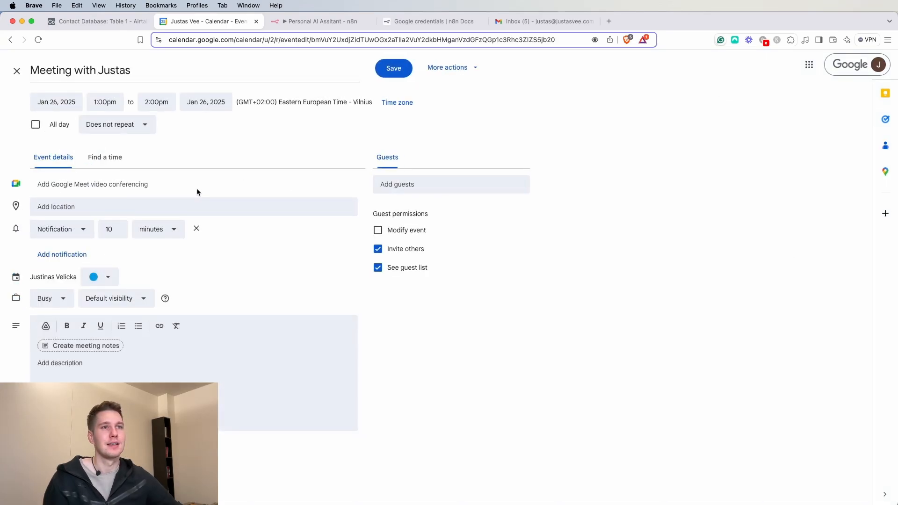
{"action": "left_click", "coordinate": [16, 70]}
{"action": "left_click", "coordinate": [794, 262]}
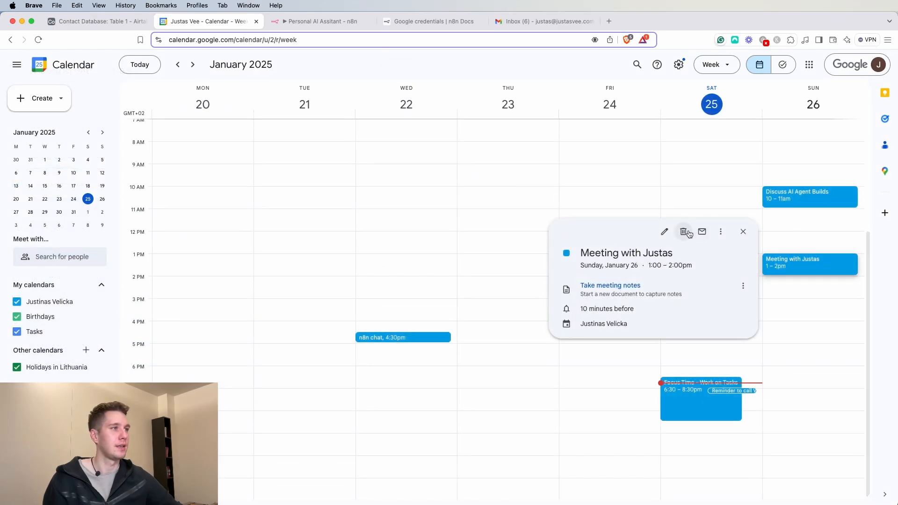
{"action": "left_click", "coordinate": [688, 233]}
{"action": "left_click", "coordinate": [320, 21]}
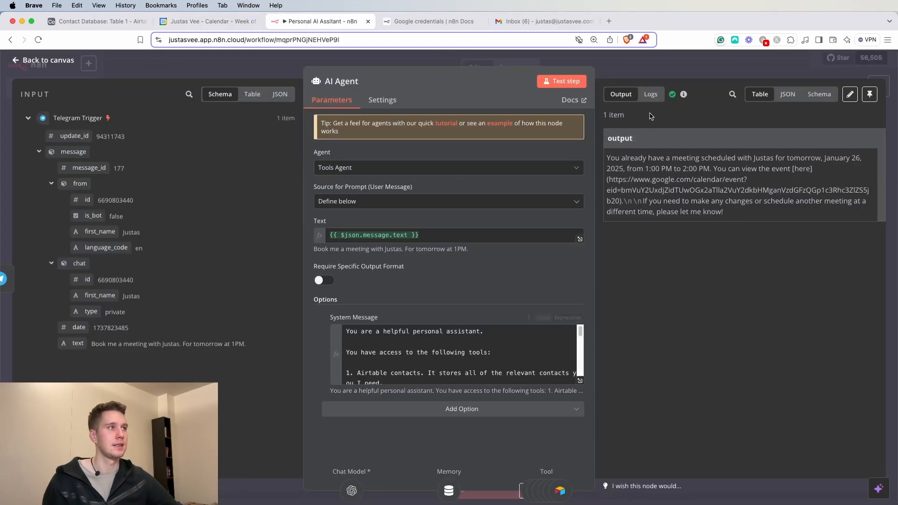
- Close the AI Agent panel and stop the test run waiting for a Telegram trigger
{"action": "left_click", "coordinate": [653, 68]}
{"action": "left_click", "coordinate": [511, 490]}
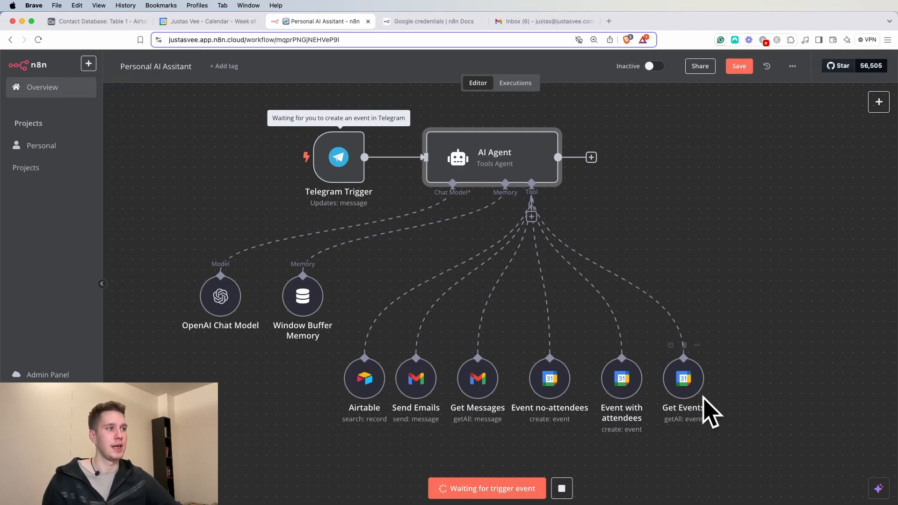
{"action": "left_click", "coordinate": [561, 491]}
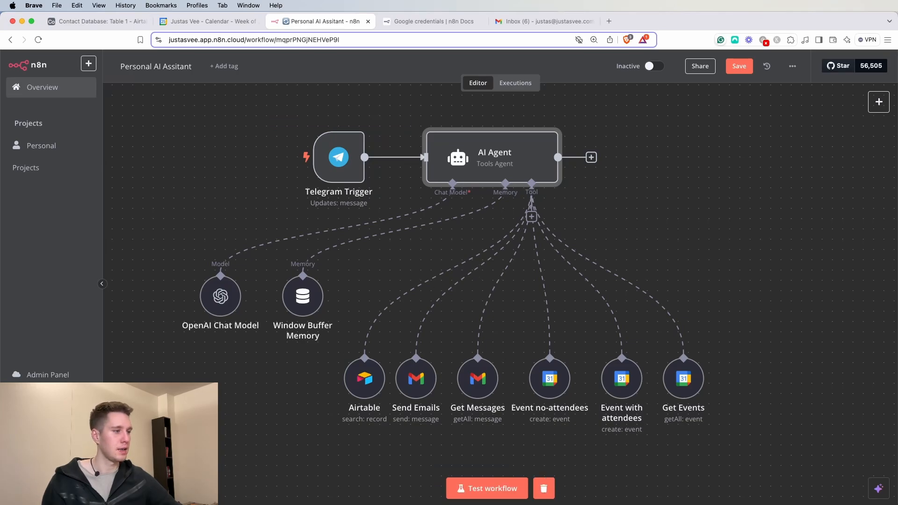
{"action": "key", "text": "super+Tab"}
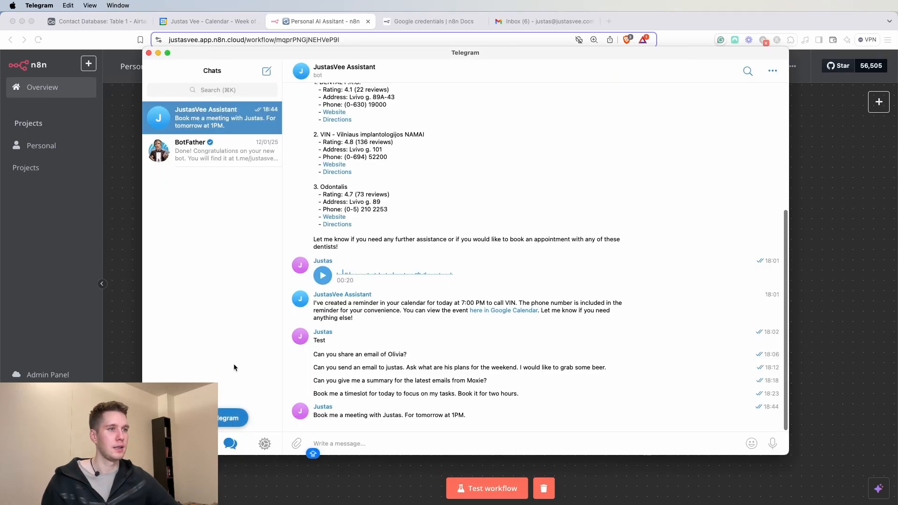
- Copy and resend the tomorrow-at-1PM meeting request, then run the workflow test on it
{"action": "left_click_drag", "start_coordinate": [314, 415], "coordinate": [466, 415]}
{"action": "key", "text": "super+c"}
{"action": "left_click", "coordinate": [417, 436]}
{"action": "key", "text": "super+v"}
{"action": "key", "text": "Return"}
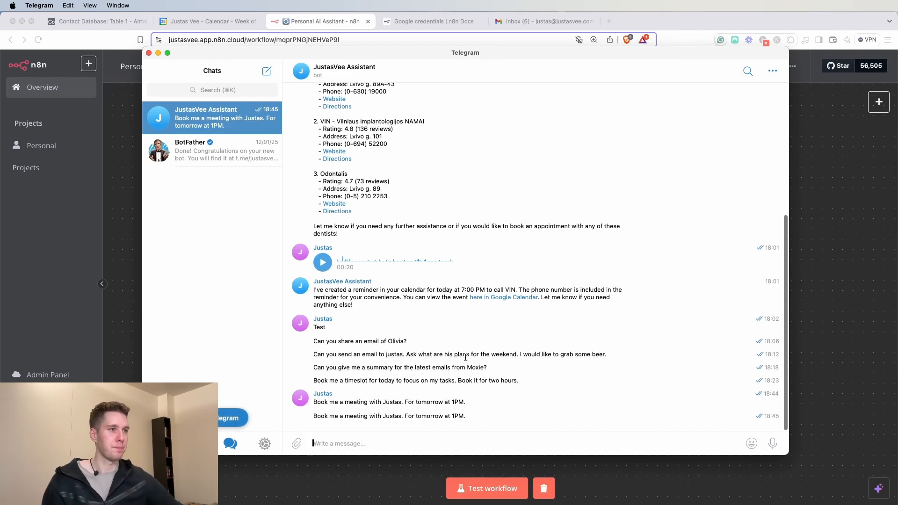
{"action": "left_click", "coordinate": [485, 494]}
{"action": "left_click", "coordinate": [485, 493]}
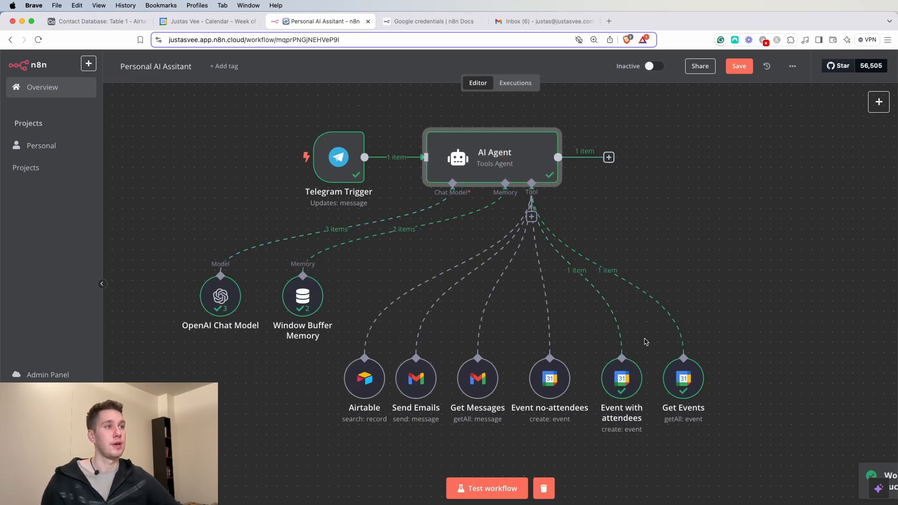
- Check the new Sunday 26th 1–2 PM meeting in Google Calendar, then return to n8n
{"action": "left_click", "coordinate": [223, 24]}
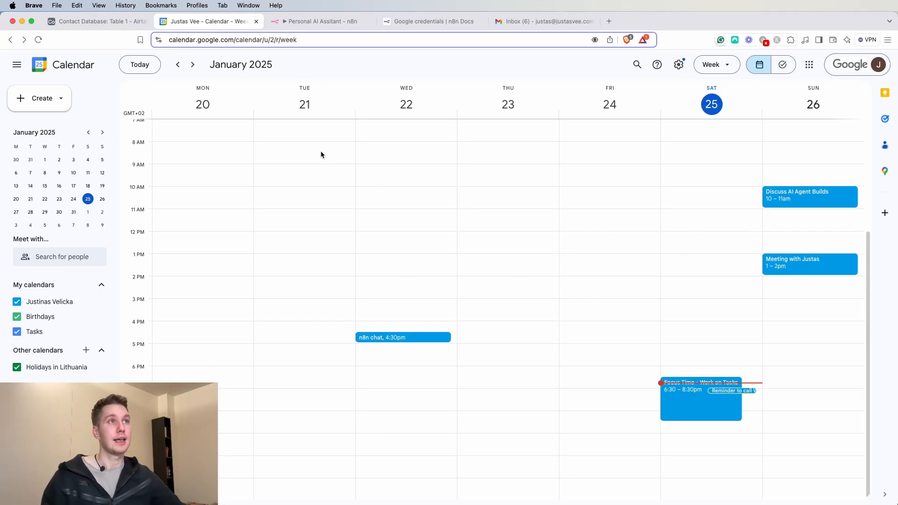
{"action": "left_click", "coordinate": [305, 24]}
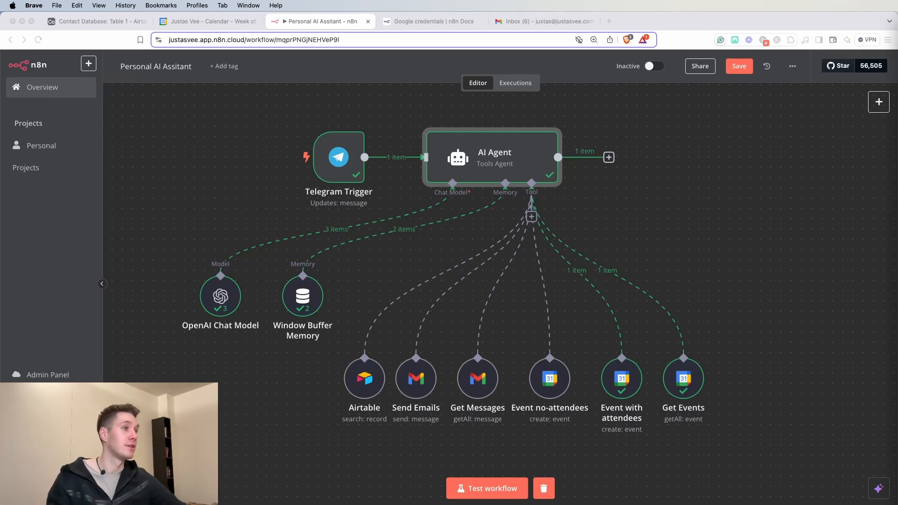
{"action": "double_click", "coordinate": [546, 154]}
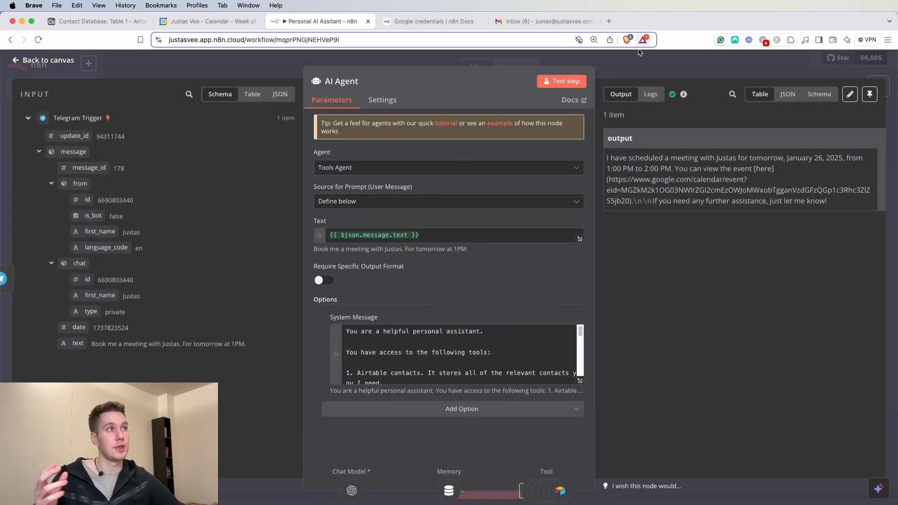
{"action": "key", "text": "Escape"}
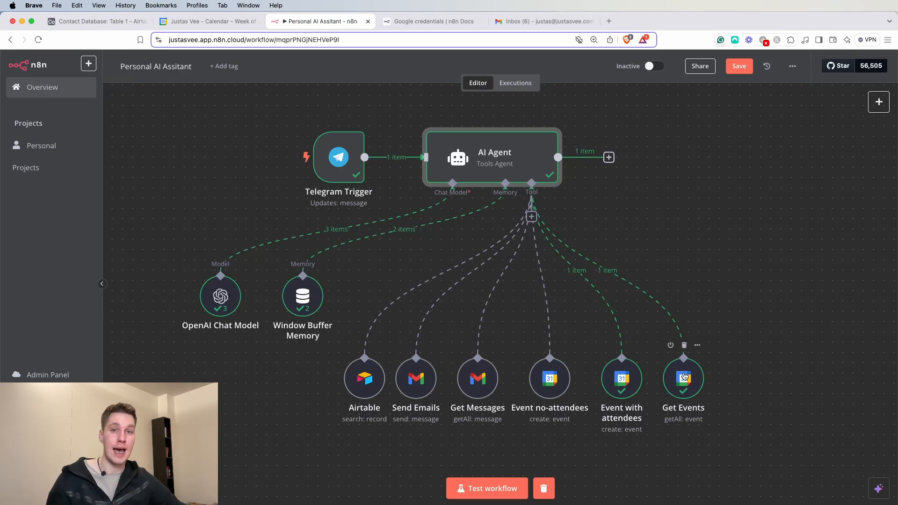
{"action": "double_click", "coordinate": [482, 153]}
{"action": "left_click", "coordinate": [581, 381]}
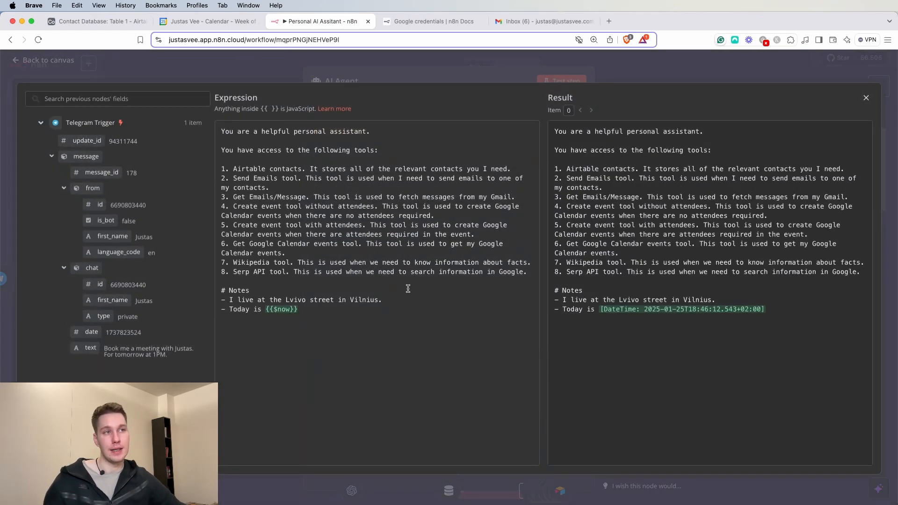
{"action": "left_click_drag", "start_coordinate": [331, 307], "coordinate": [198, 136]}
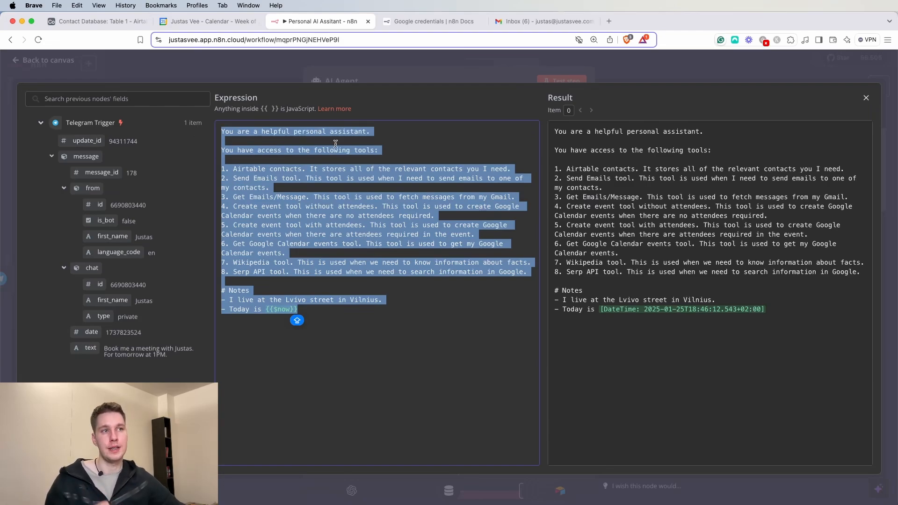
{"action": "left_click", "coordinate": [439, 58]}
{"action": "left_click", "coordinate": [446, 54]}
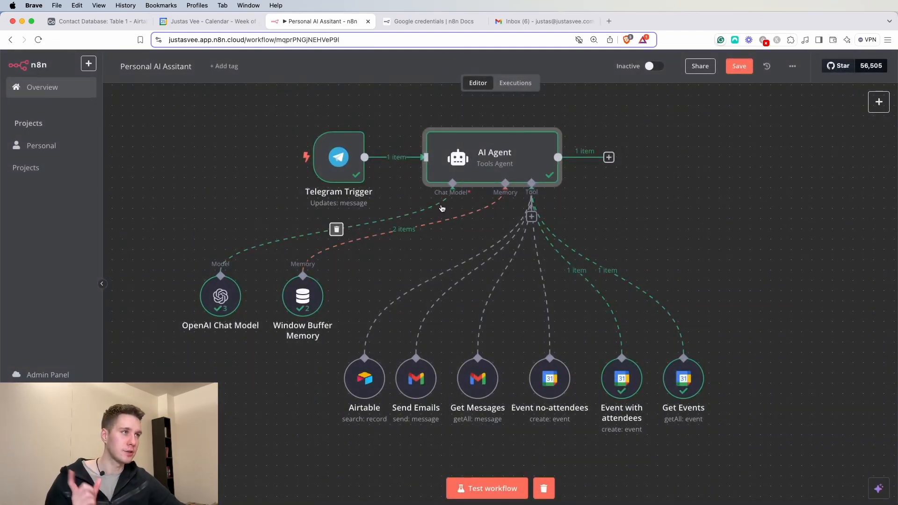
- Attach a Wikipedia tool at the end of the AI Agent's tool row and start a test run
{"action": "left_click", "coordinate": [532, 217]}
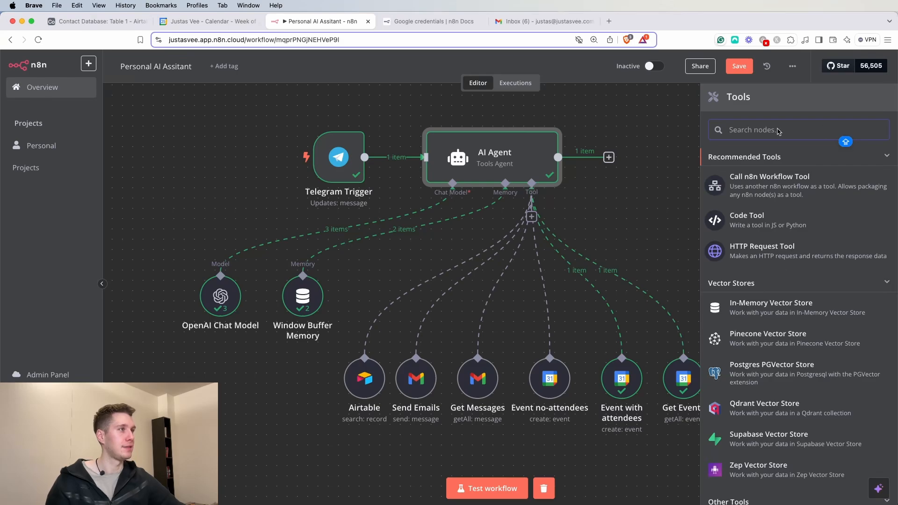
{"action": "type", "text": "WIKE"}
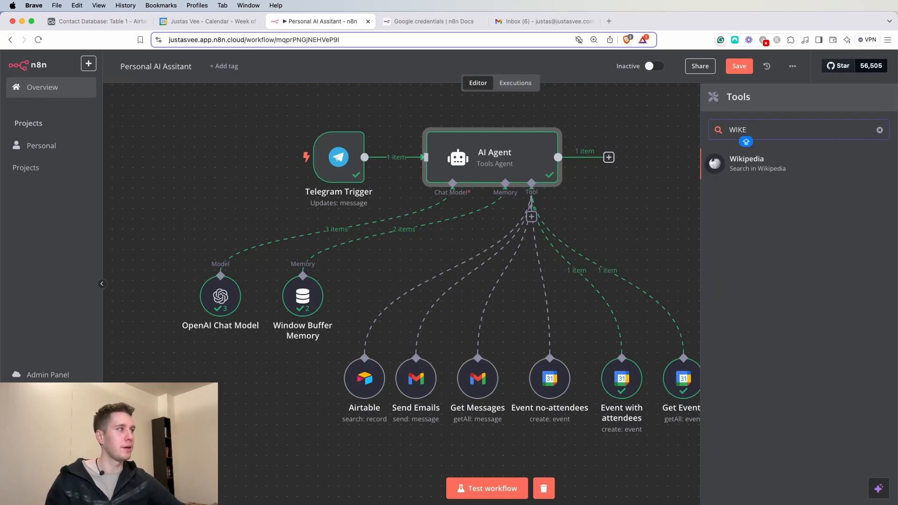
{"action": "left_click", "coordinate": [764, 177]}
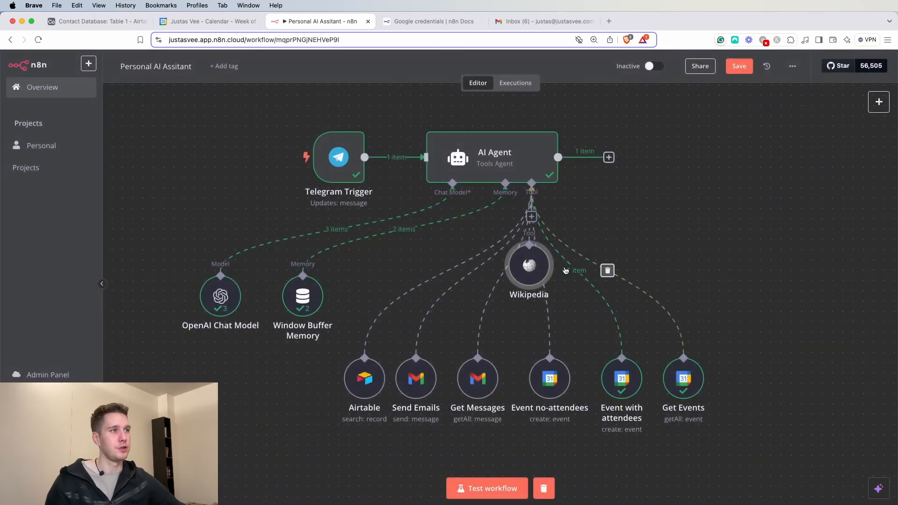
{"action": "left_click_drag", "start_coordinate": [529, 262], "coordinate": [740, 384]}
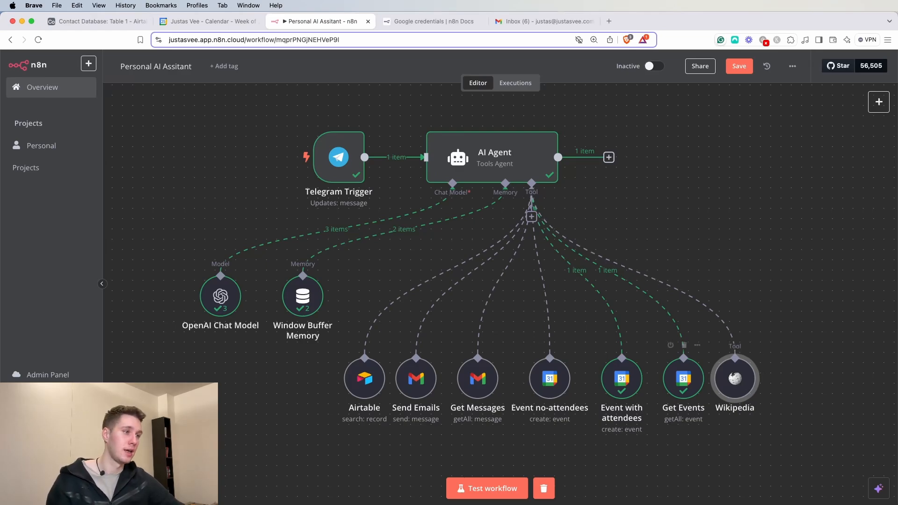
{"action": "left_click", "coordinate": [486, 487]}
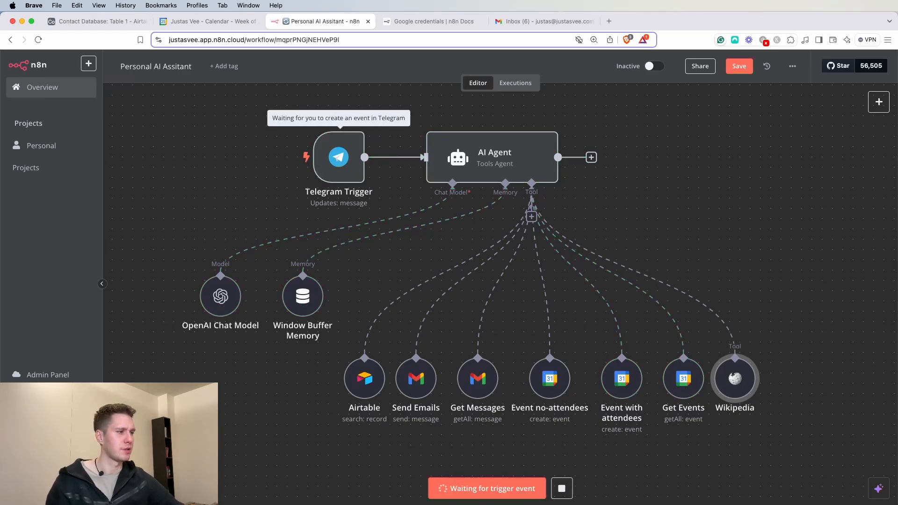
- Send the bot 'WHAT IS THE HIGHEST MOUNTAIN IN THE WORLD?' on Telegram
{"action": "key", "text": "super+Tab"}
{"action": "type", "text": "WHAT"}
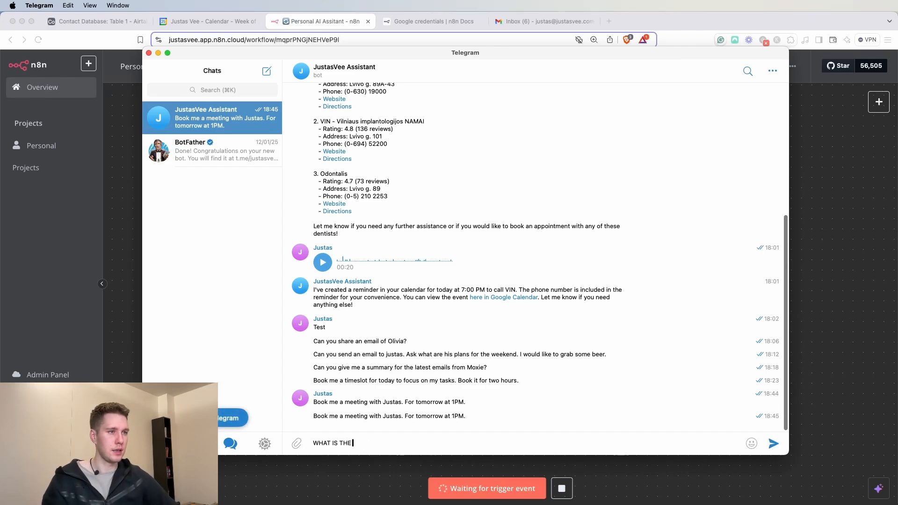
{"action": "type", "text": " IS THE HIGHEST MOUNTAIN IN THE WORLD?"}
{"action": "key", "text": "Return"}
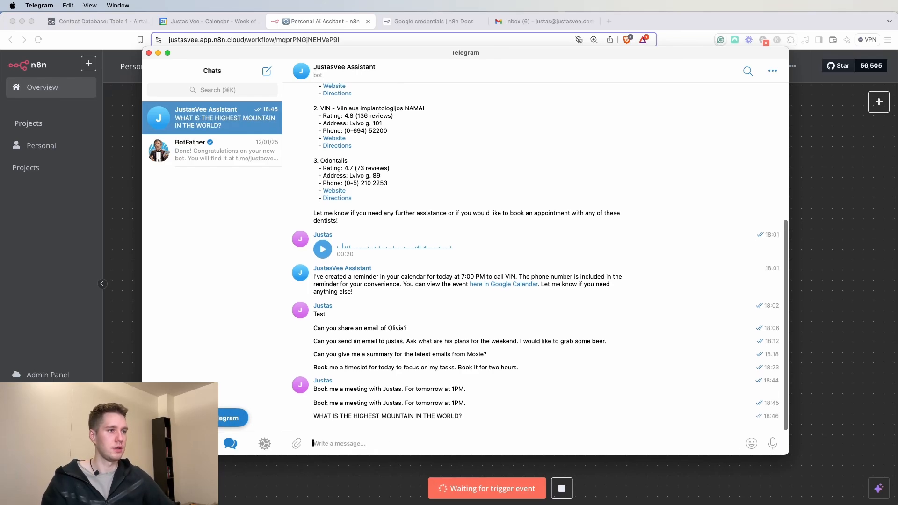
{"action": "left_click", "coordinate": [856, 235]}
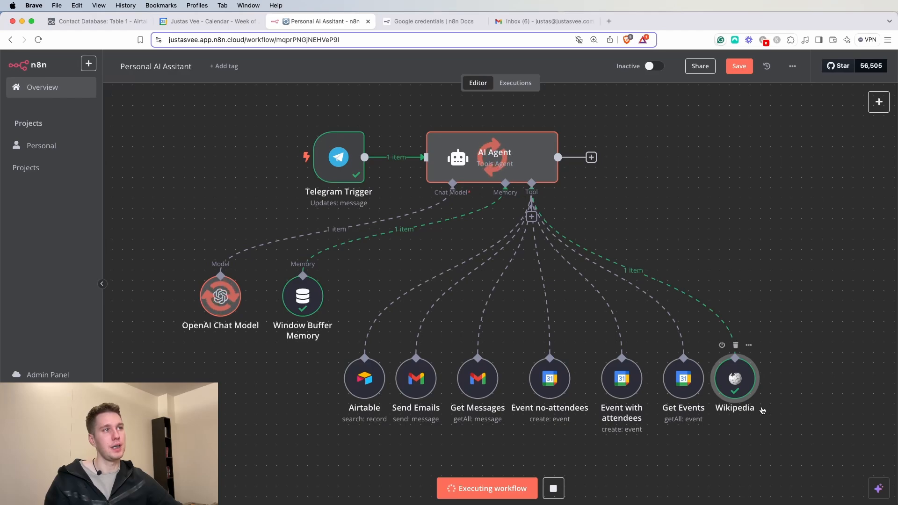
- Check that the AI Agent's output answers Mount Everest
{"action": "double_click", "coordinate": [496, 159]}
{"action": "left_click_drag", "start_coordinate": [621, 159], "coordinate": [799, 169]}
{"action": "left_click", "coordinate": [792, 204]}
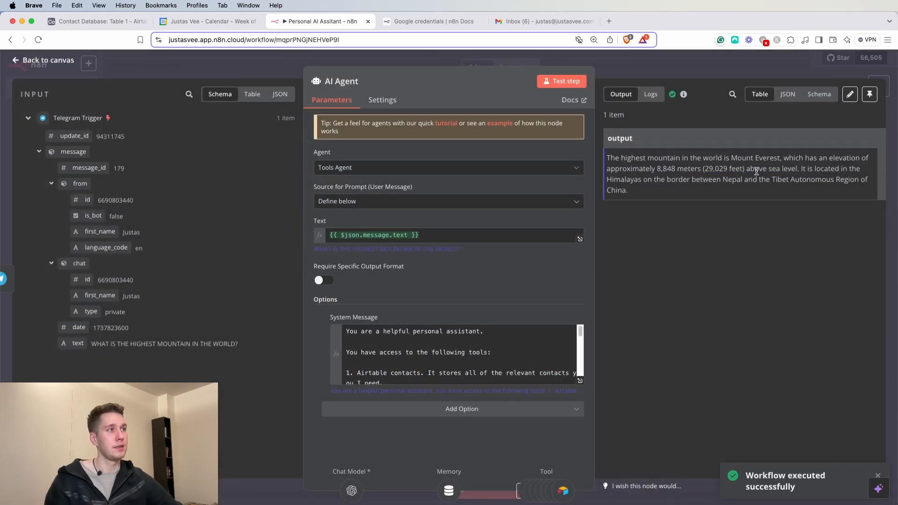
{"action": "key", "text": "Escape"}
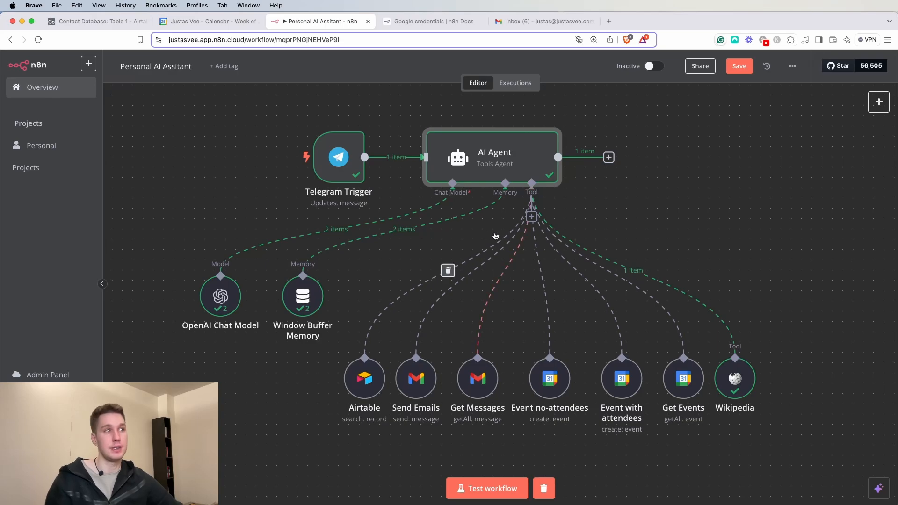
- Attach a SerpApi (Google Search) tool at the end of the agent's tool row
{"action": "left_click", "coordinate": [531, 216]}
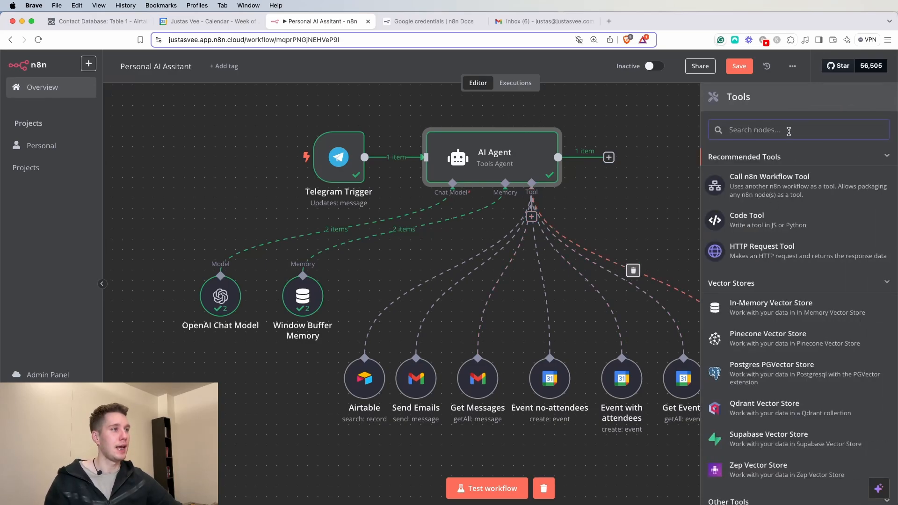
{"action": "type", "text": "serp"}
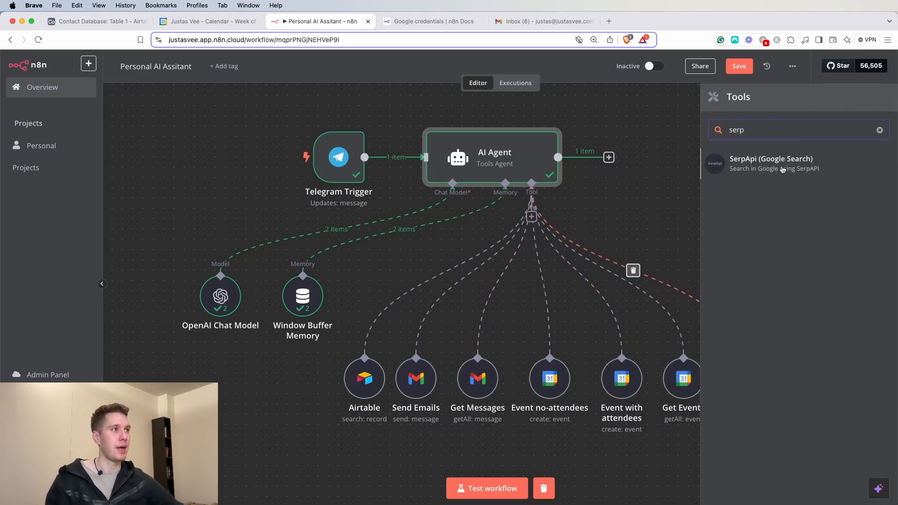
{"action": "left_click", "coordinate": [783, 168]}
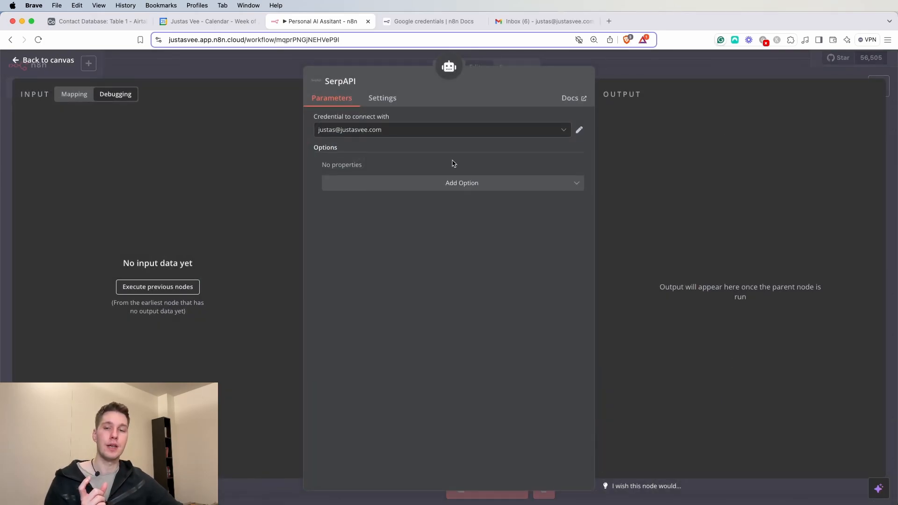
{"action": "left_click", "coordinate": [687, 69]}
{"action": "left_click_drag", "start_coordinate": [536, 265], "coordinate": [806, 374]}
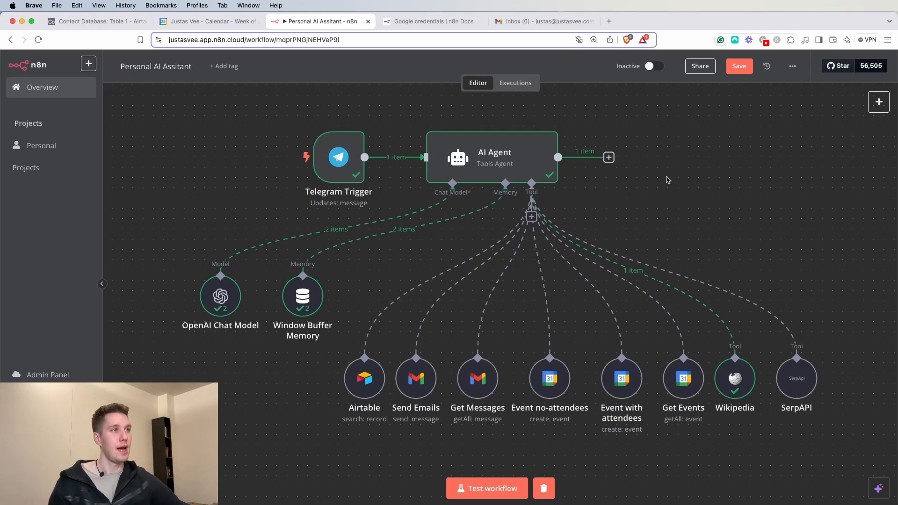
- Add a Telegram 'send a text message' node after the AI Agent
{"action": "left_click", "coordinate": [609, 157]}
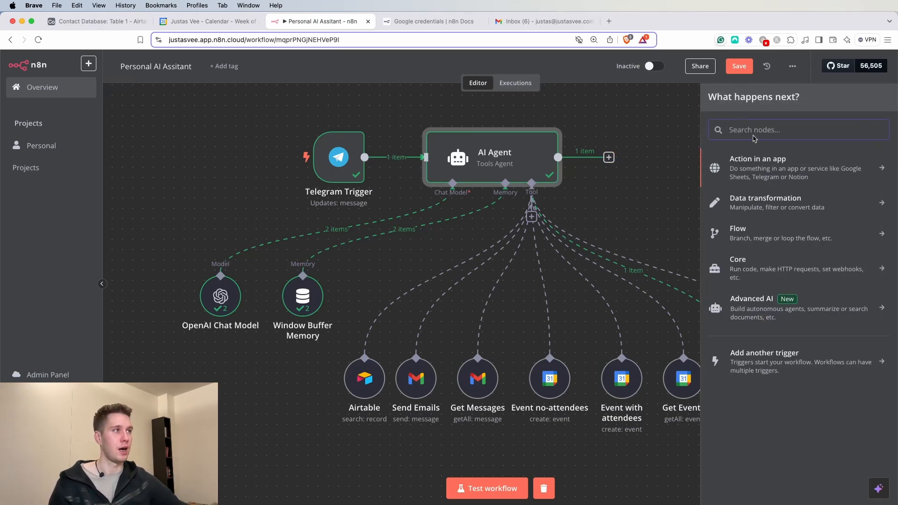
{"action": "type", "text": "tee"}
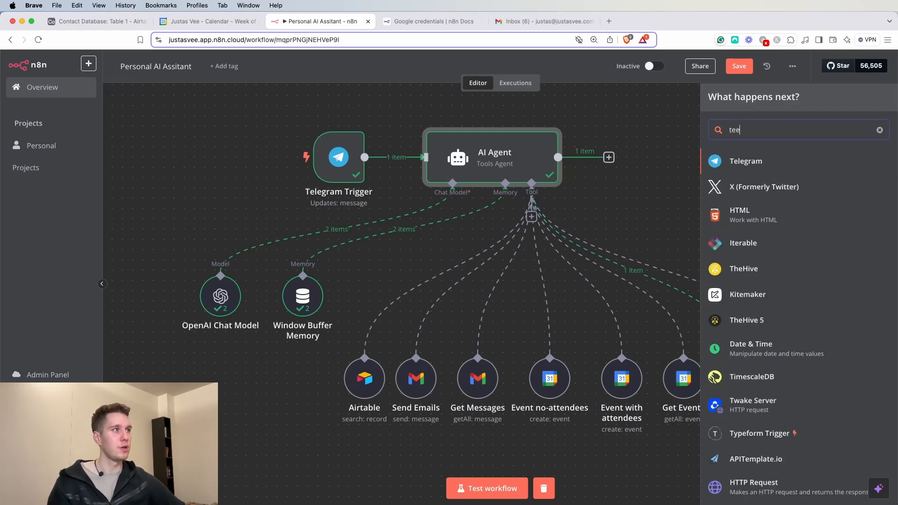
{"action": "left_click", "coordinate": [780, 168]}
{"action": "scroll", "coordinate": [786, 235], "scroll_direction": "down", "scroll_amount": 4}
{"action": "scroll", "coordinate": [786, 237], "scroll_direction": "down", "scroll_amount": 3}
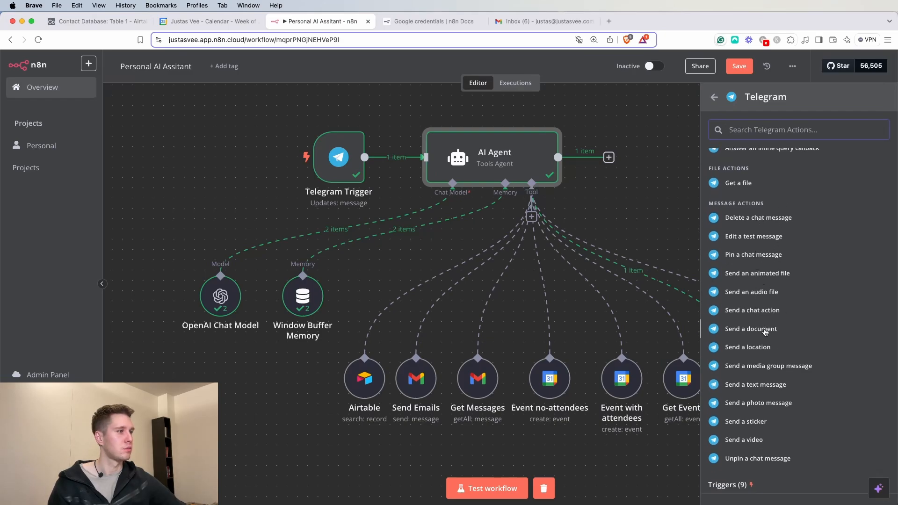
{"action": "left_click", "coordinate": [759, 385]}
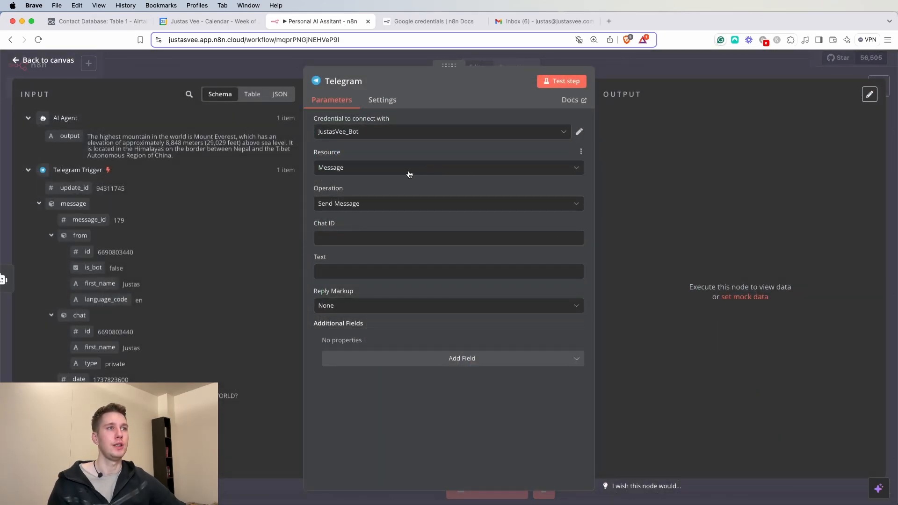
- Map Chat ID to the trigger's chat id and Text to the agent's output, then save
{"action": "left_click", "coordinate": [351, 236]}
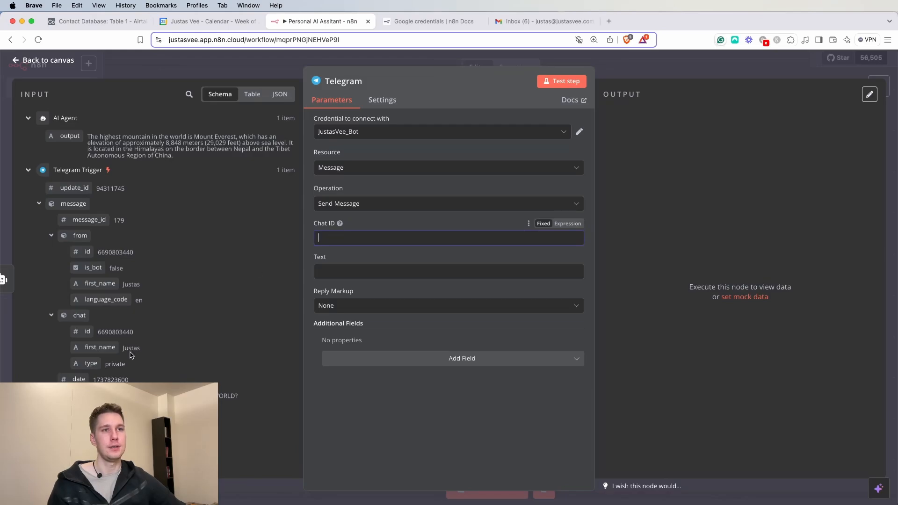
{"action": "left_click_drag", "start_coordinate": [87, 332], "coordinate": [343, 239]}
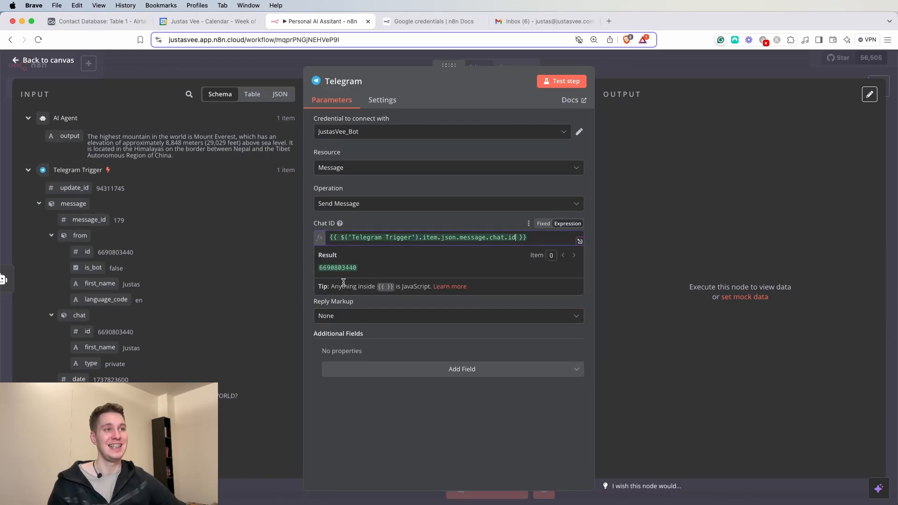
{"action": "left_click", "coordinate": [507, 223]}
{"action": "left_click_drag", "start_coordinate": [70, 135], "coordinate": [381, 285]}
{"action": "left_click", "coordinate": [454, 423]}
{"action": "left_click", "coordinate": [660, 70]}
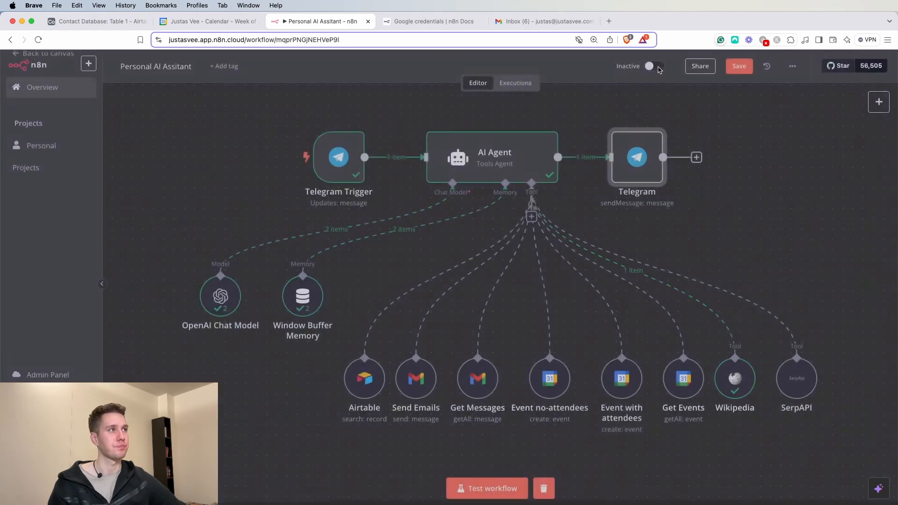
{"action": "left_click", "coordinate": [739, 66]}
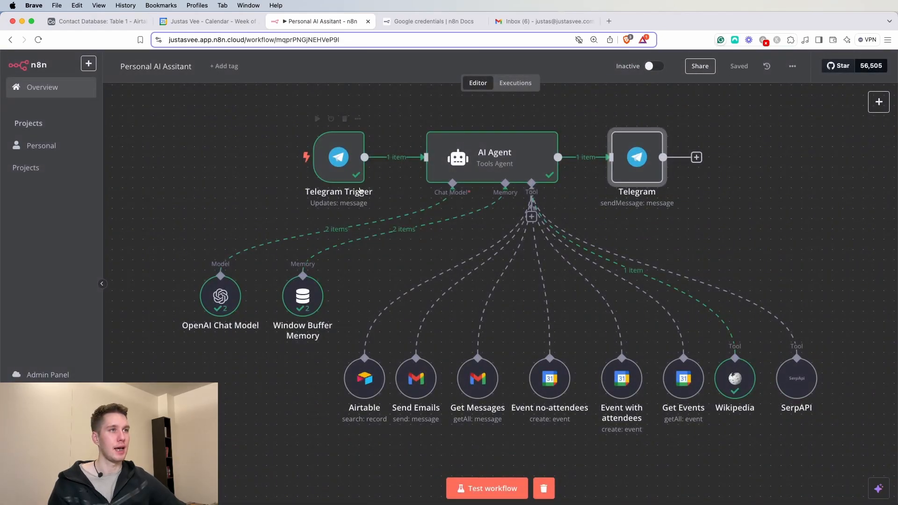
- Drag the Telegram Trigger left and the Telegram node right, then glance at Google Calendar
{"action": "left_click_drag", "start_coordinate": [338, 156], "coordinate": [307, 156]}
{"action": "left_click_drag", "start_coordinate": [640, 158], "coordinate": [661, 157]}
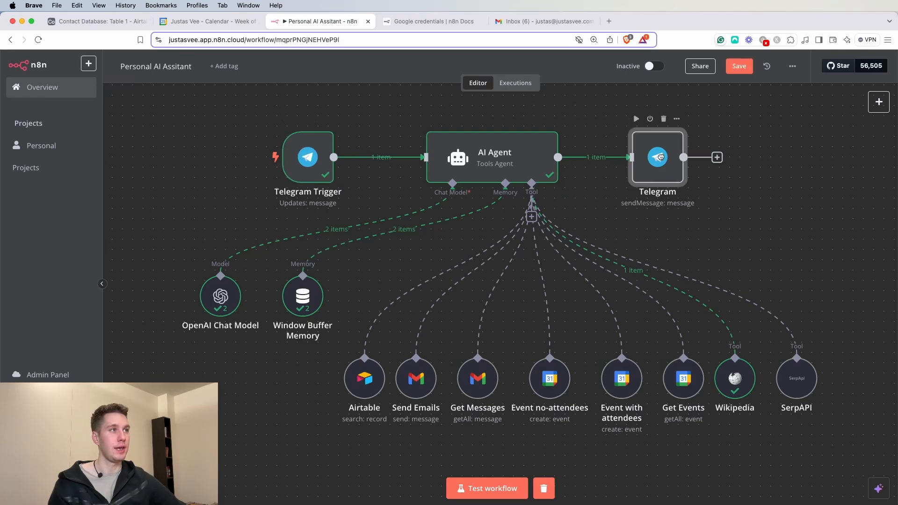
{"action": "left_click", "coordinate": [781, 168]}
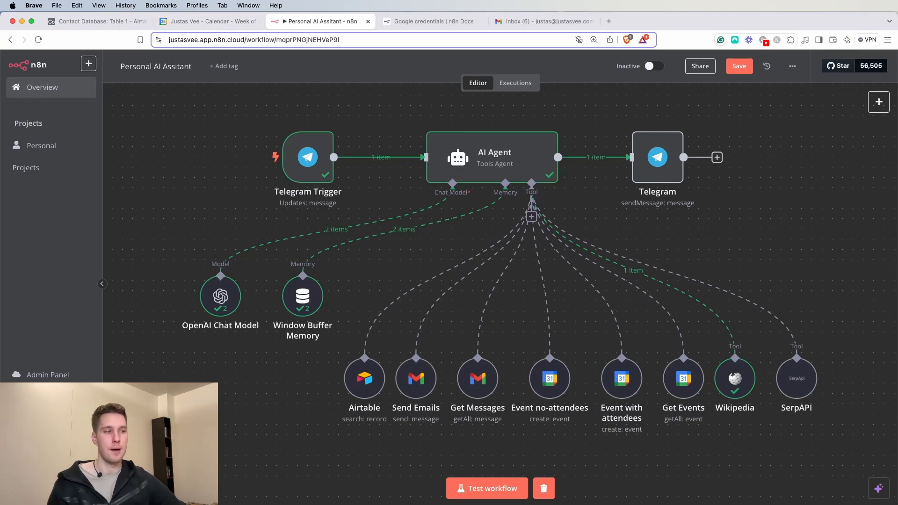
{"action": "left_click", "coordinate": [226, 23]}
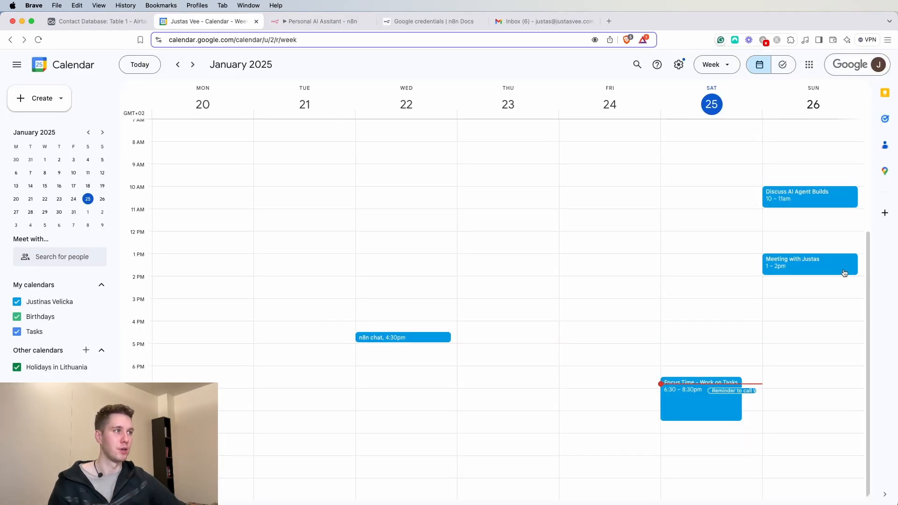
{"action": "left_click", "coordinate": [336, 21]}
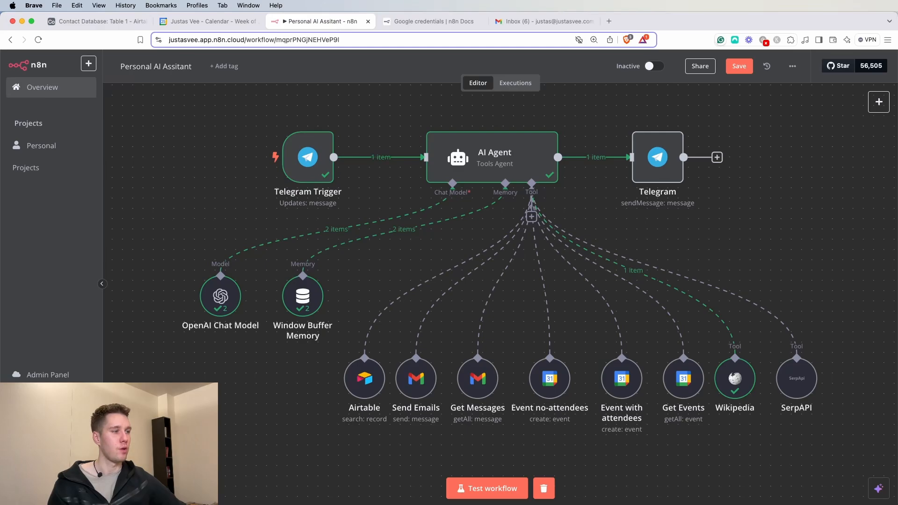
- Message the Telegram bot to book tomorrow's catch-up with a contact and email her confirmation
{"action": "key", "text": "super+Tab"}
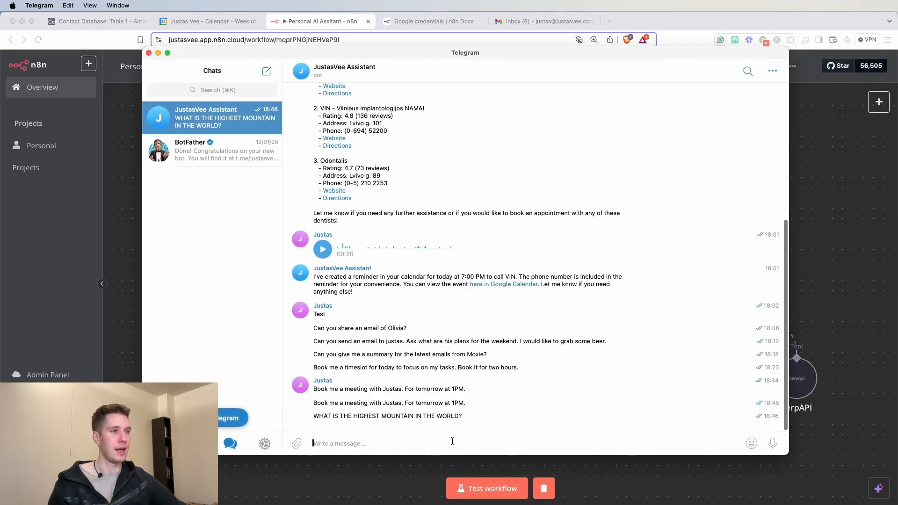
{"action": "type", "text": "Book me a cst"}
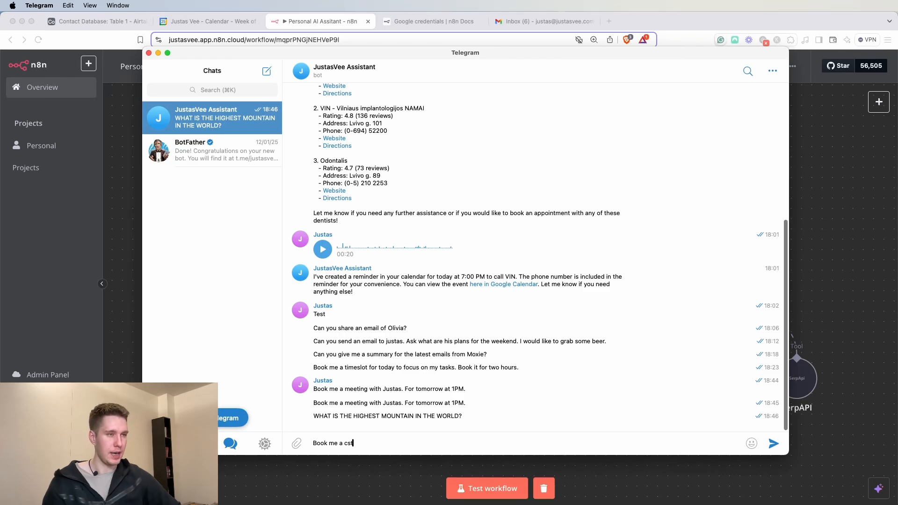
{"action": "type", "text": "ch"}
{"action": "key", "text": "BackSpace"}
{"action": "key", "text": "BackSpace"}
{"action": "key", "text": "BackSpace"}
{"action": "type", "text": "tchup with Olivia for tyo"}
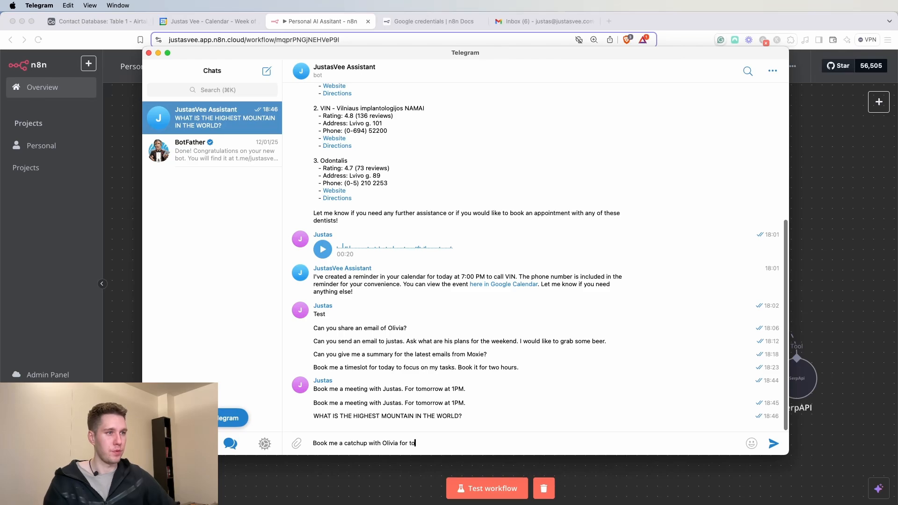
{"action": "type", "text": "rrow. also, send her sn e"}
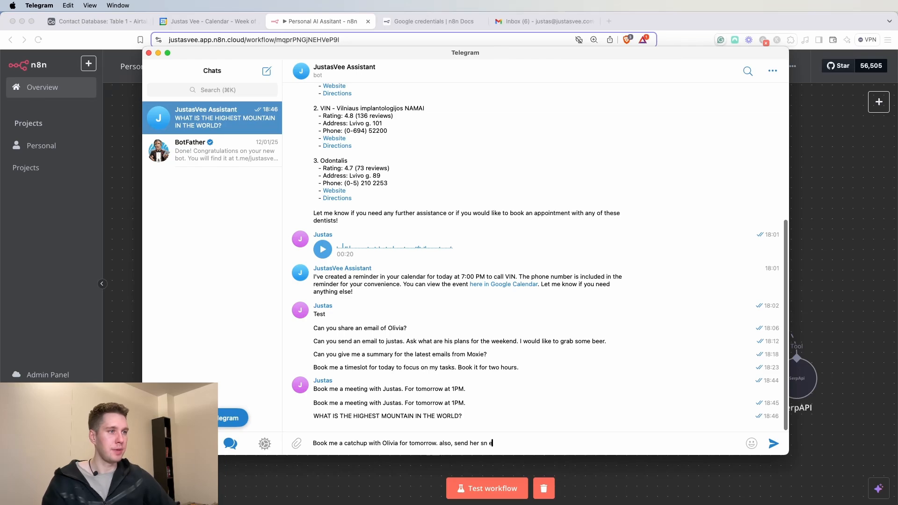
{"action": "key", "text": "BackSpace"}
{"action": "key", "text": "BackSpace"}
{"action": "key", "text": "BackSpace"}
{"action": "key", "text": "BackSpace"}
{"action": "type", "text": "an email for the confirmation."}
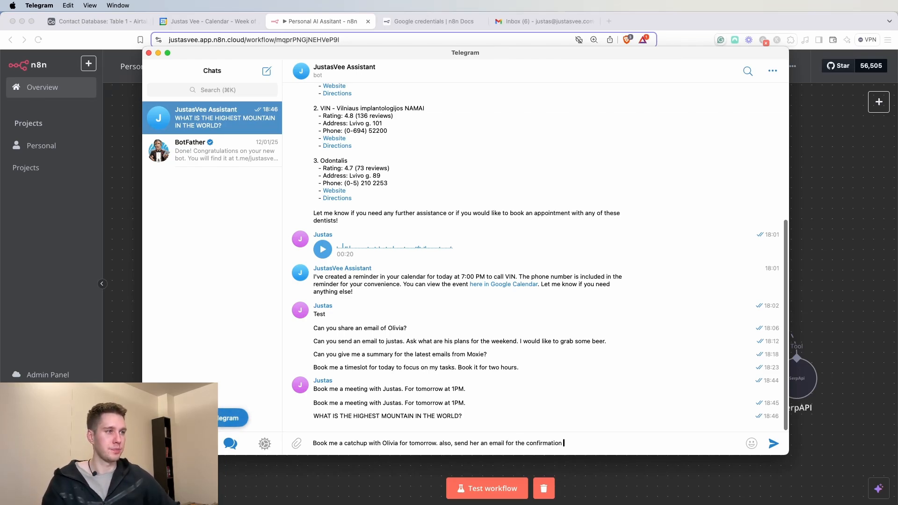
{"action": "left_click", "coordinate": [771, 446]}
{"action": "left_click", "coordinate": [561, 492]}
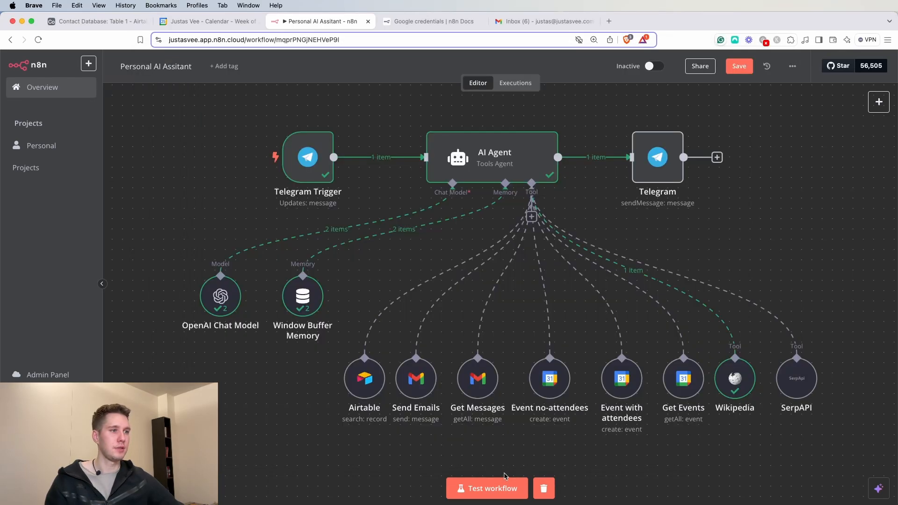
- Test-run the workflow until it succeeds, then bring up Telegram to see the bot's reply
{"action": "left_click", "coordinate": [478, 489]}
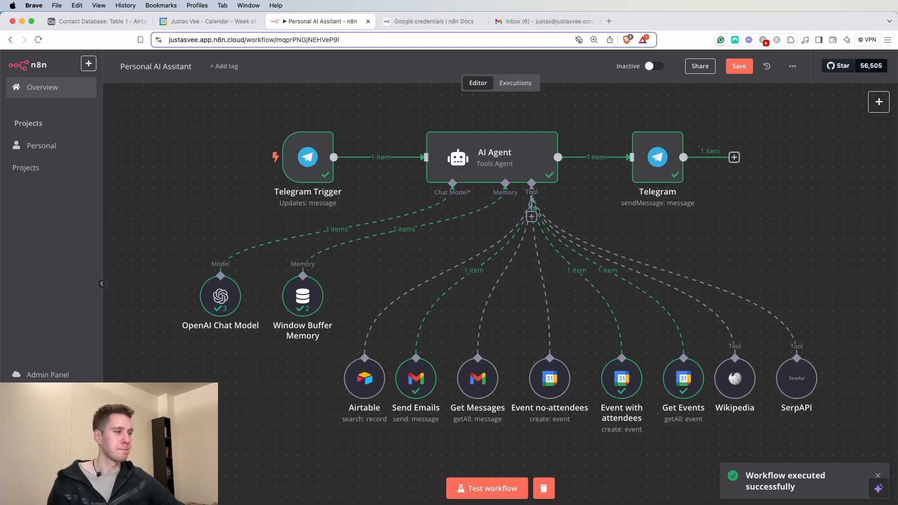
{"action": "key", "text": "super+Tab"}
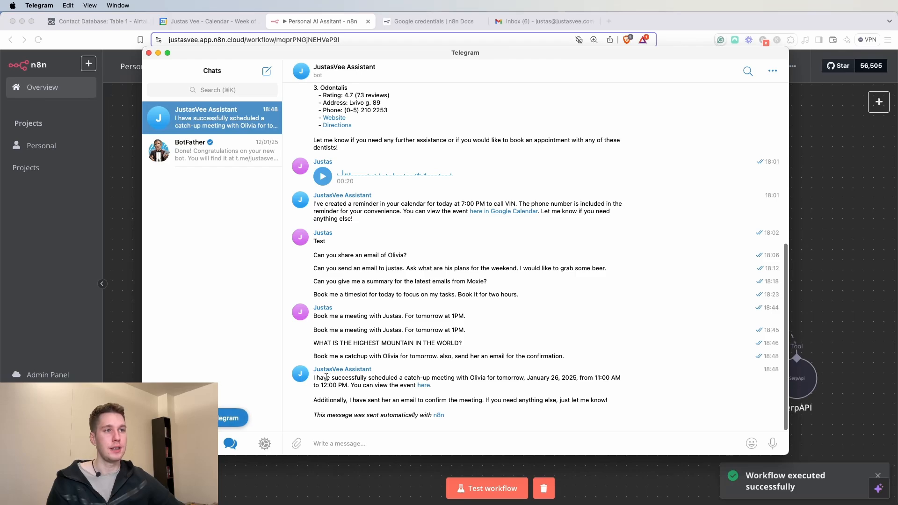
- Read the bot's January 26, 11:00–12:00 booking confirmation and open its calendar event link
{"action": "left_click_drag", "start_coordinate": [317, 378], "coordinate": [525, 379]}
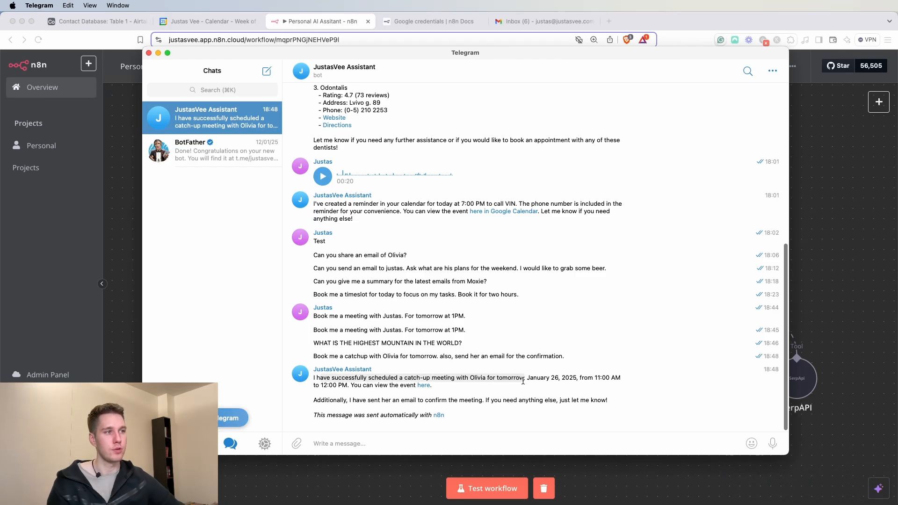
{"action": "left_click", "coordinate": [572, 378]}
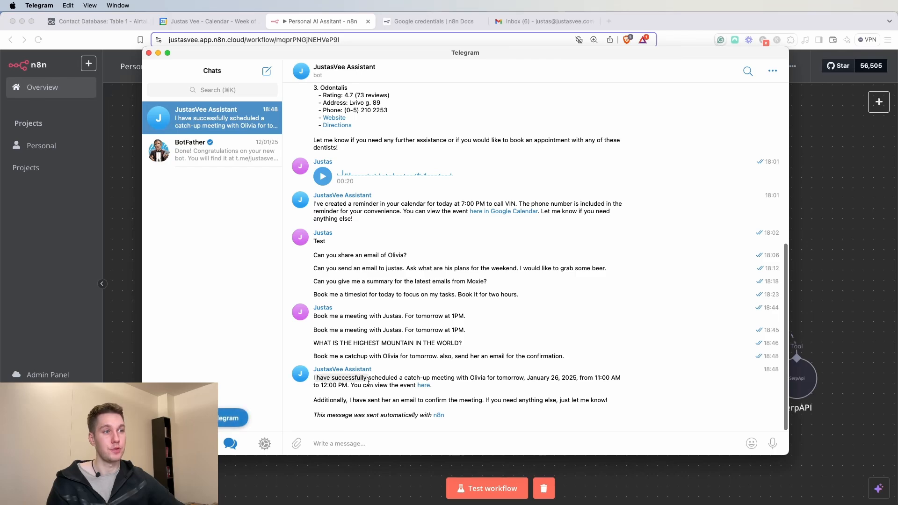
{"action": "left_click", "coordinate": [423, 386]}
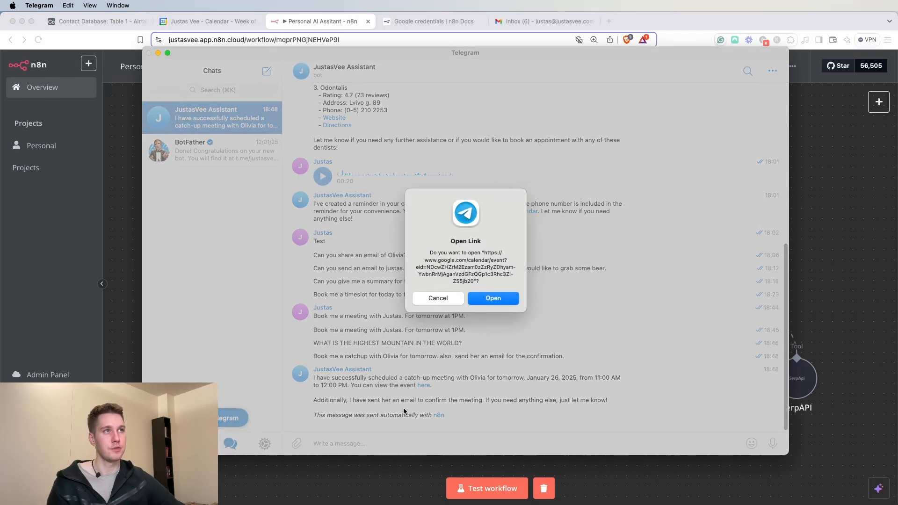
{"action": "left_click", "coordinate": [474, 302]}
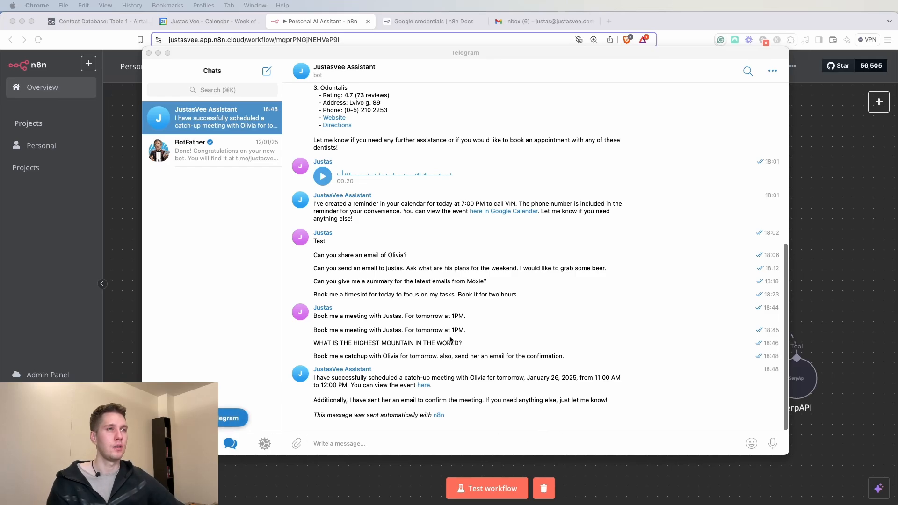
- Check the catch-up event's 11:00am–12:00pm time and invited guest, then switch to Gmail
{"action": "left_click", "coordinate": [194, 22]}
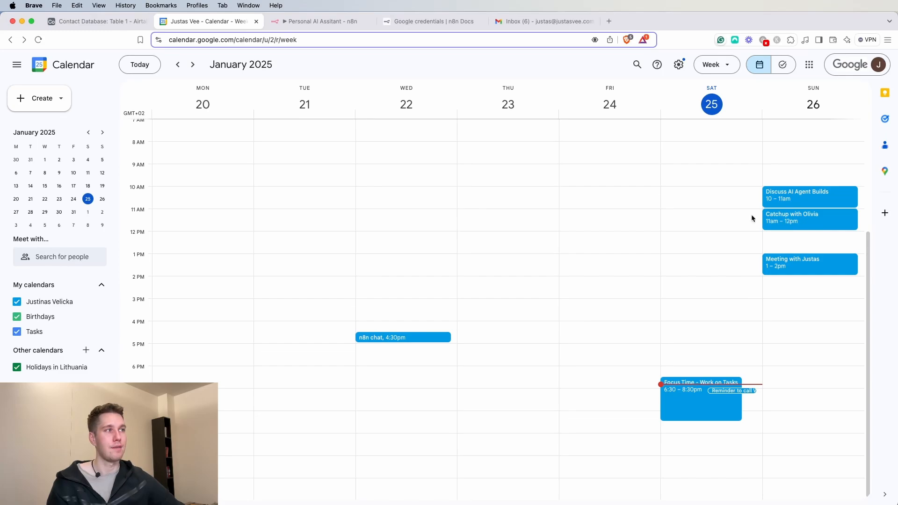
{"action": "left_click", "coordinate": [803, 224]}
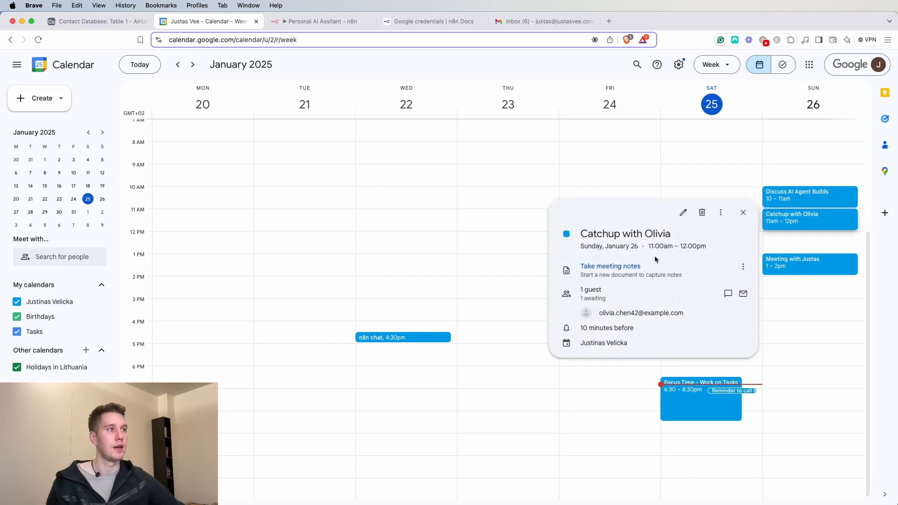
{"action": "left_click_drag", "start_coordinate": [649, 247], "coordinate": [707, 248]}
{"action": "left_click", "coordinate": [706, 248]}
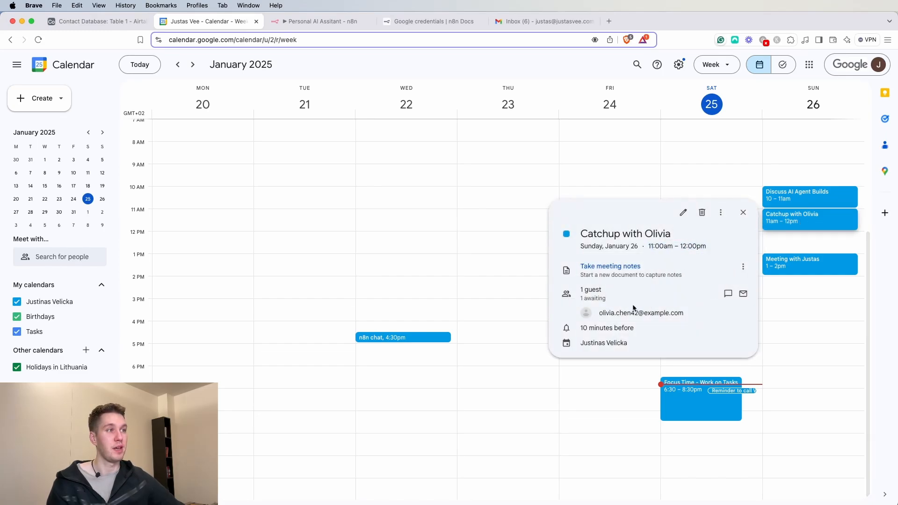
{"action": "mouse_move", "coordinate": [603, 310]}
{"action": "left_mouse_down"}
{"action": "mouse_move", "coordinate": [693, 313]}
{"action": "mouse_move", "coordinate": [599, 312]}
{"action": "left_mouse_up"}
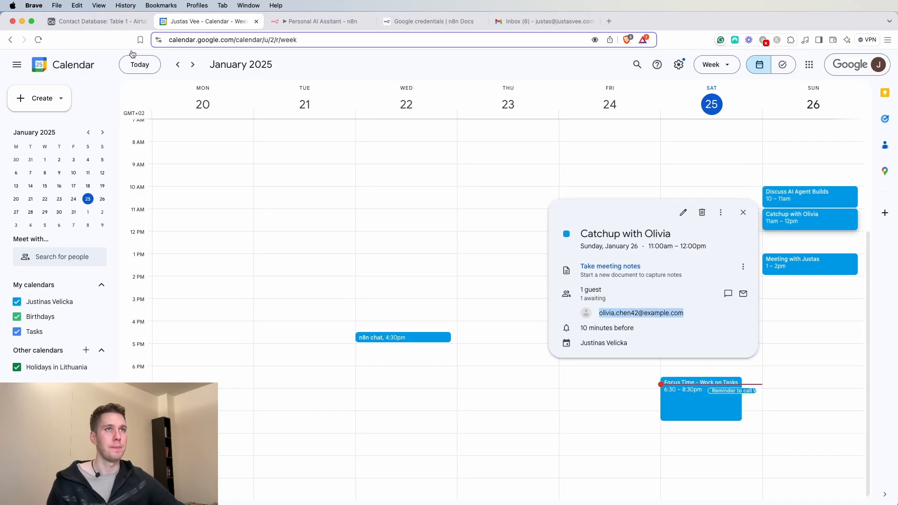
{"action": "left_click", "coordinate": [509, 21]}
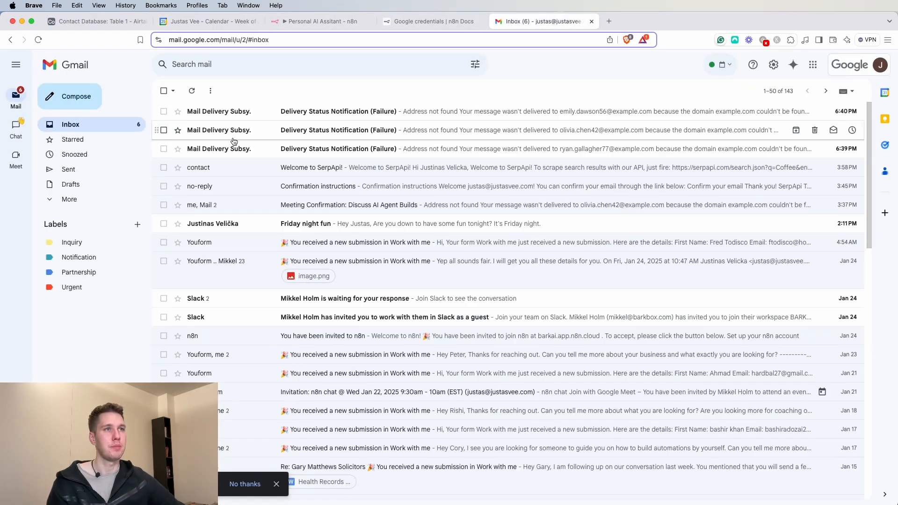
- Look at the earlier Meeting Confirmation thread in Sent mail, then return to the inbox
{"action": "left_click", "coordinate": [69, 169]}
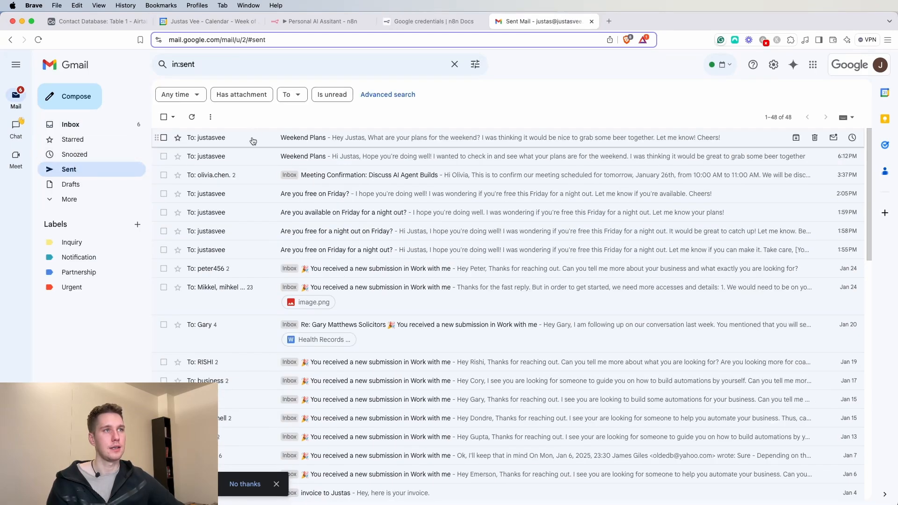
{"action": "left_click", "coordinate": [264, 175]}
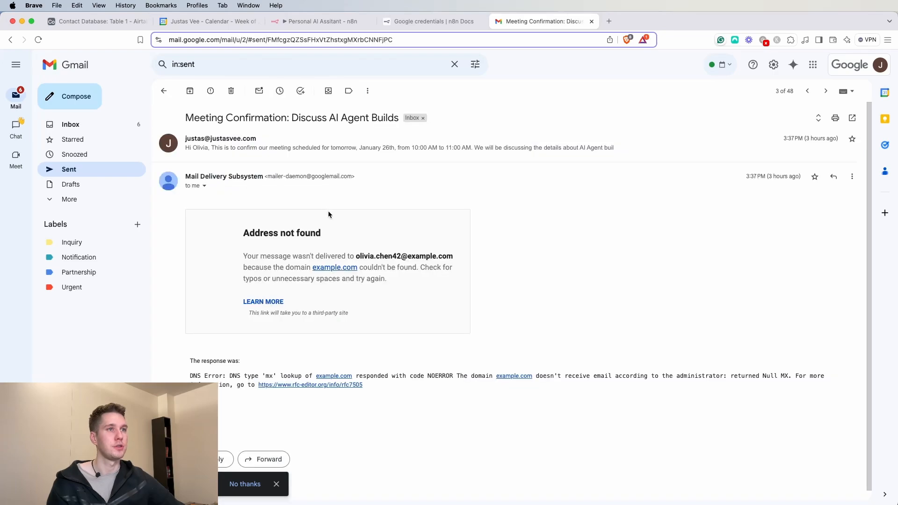
{"action": "left_click", "coordinate": [165, 91]}
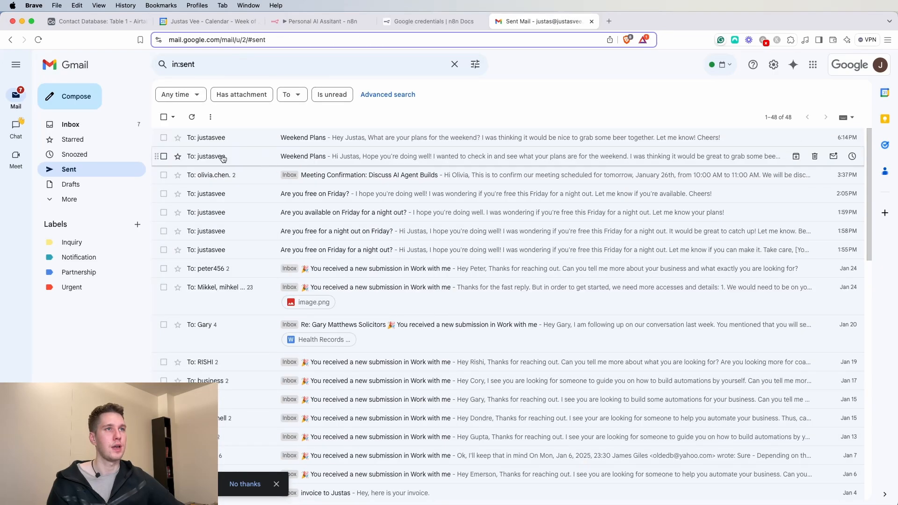
{"action": "left_click", "coordinate": [80, 125]}
- Open the Catch-up Meeting Confirmation email and read its January 26, 11:00 AM–12:00 PM details
{"action": "left_click", "coordinate": [297, 112]}
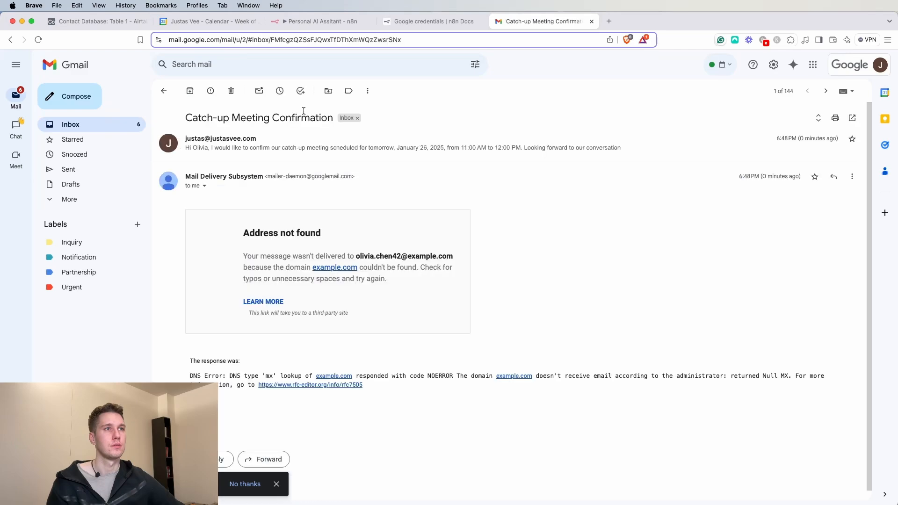
{"action": "left_click", "coordinate": [487, 146]}
{"action": "left_click_drag", "start_coordinate": [189, 178], "coordinate": [497, 182]}
{"action": "left_click", "coordinate": [503, 181]}
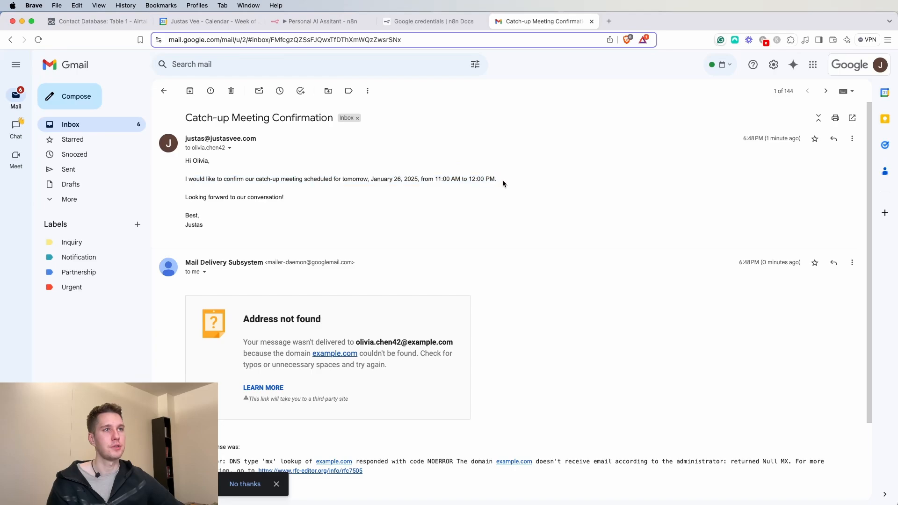
{"action": "left_click_drag", "start_coordinate": [186, 196], "coordinate": [305, 198]}
{"action": "left_click", "coordinate": [204, 226]}
{"action": "left_click", "coordinate": [260, 234]}
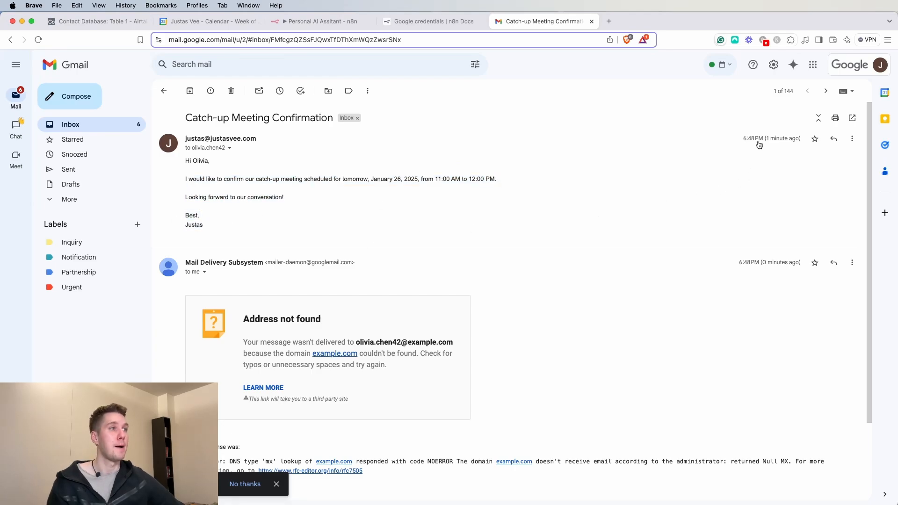
{"action": "scroll", "coordinate": [288, 315], "scroll_direction": "down", "scroll_amount": 2}
{"action": "scroll", "coordinate": [370, 332], "scroll_direction": "up", "scroll_amount": 2}
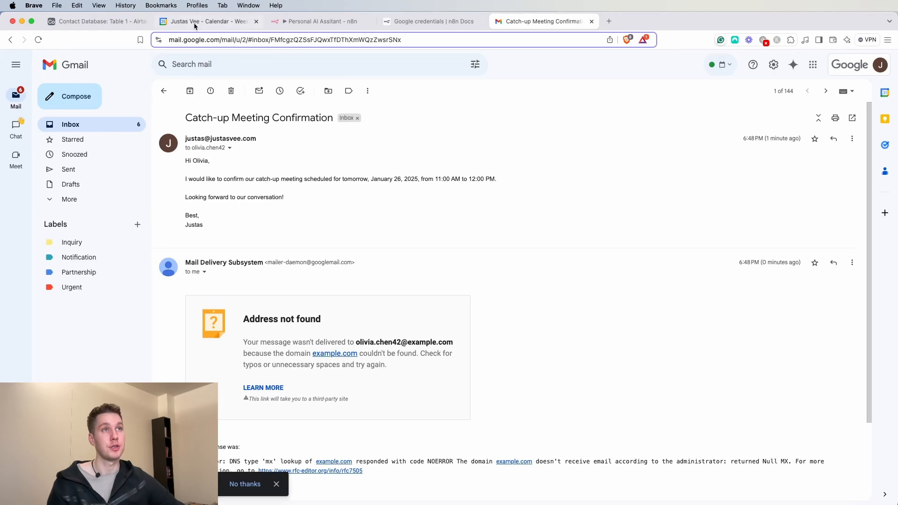
- Return to the n8n canvas and move the Telegram Trigger node further left
{"action": "left_click", "coordinate": [311, 21]}
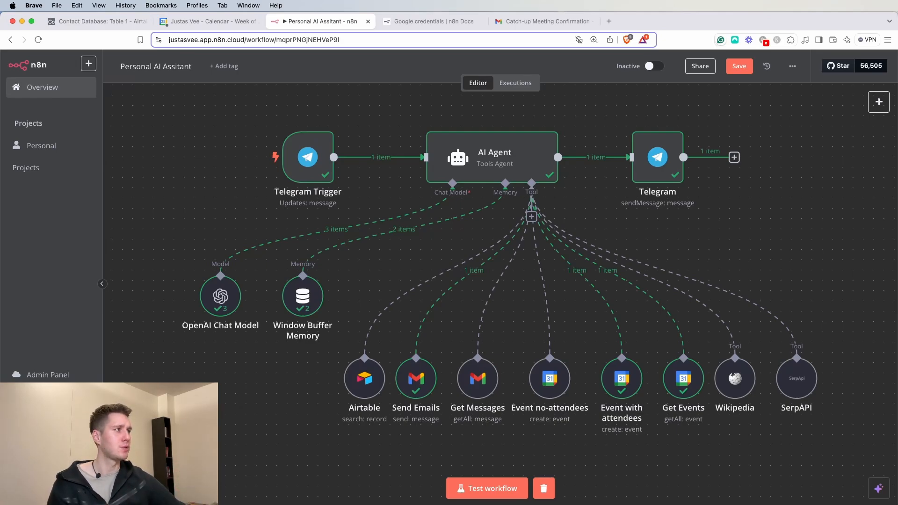
{"action": "left_click_drag", "start_coordinate": [304, 162], "coordinate": [148, 162]}
{"action": "left_click_drag", "start_coordinate": [228, 133], "coordinate": [281, 177]}
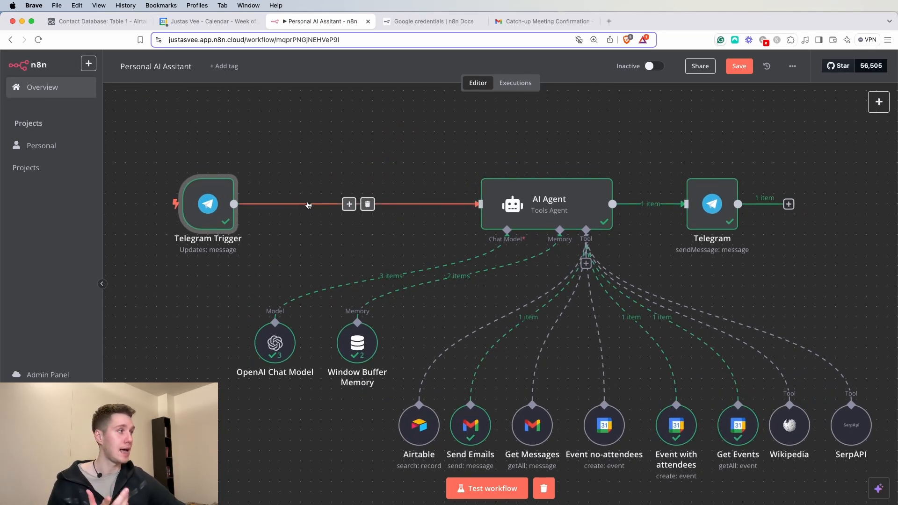
- Insert a Switch node between Telegram Trigger and AI Agent with rule {{ $json.message.text }} exists
{"action": "left_click", "coordinate": [349, 204]}
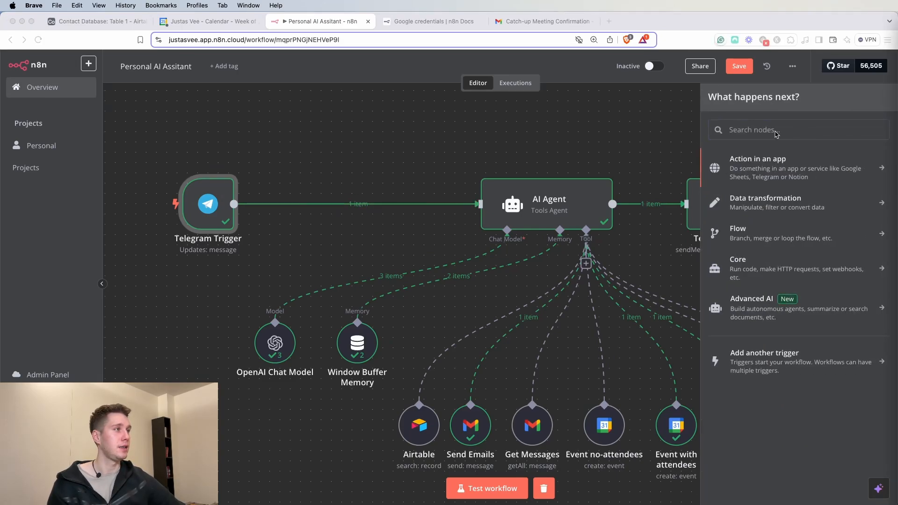
{"action": "type", "text": "swit"}
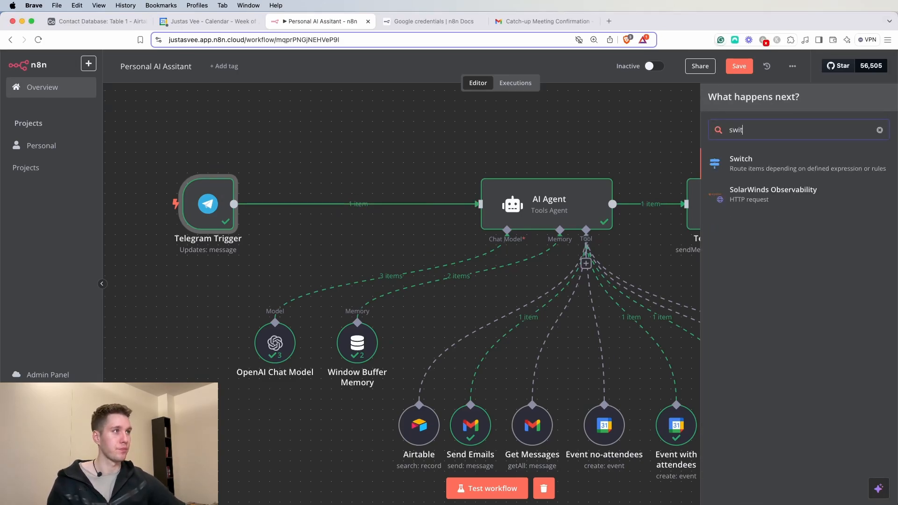
{"action": "left_click", "coordinate": [744, 163]}
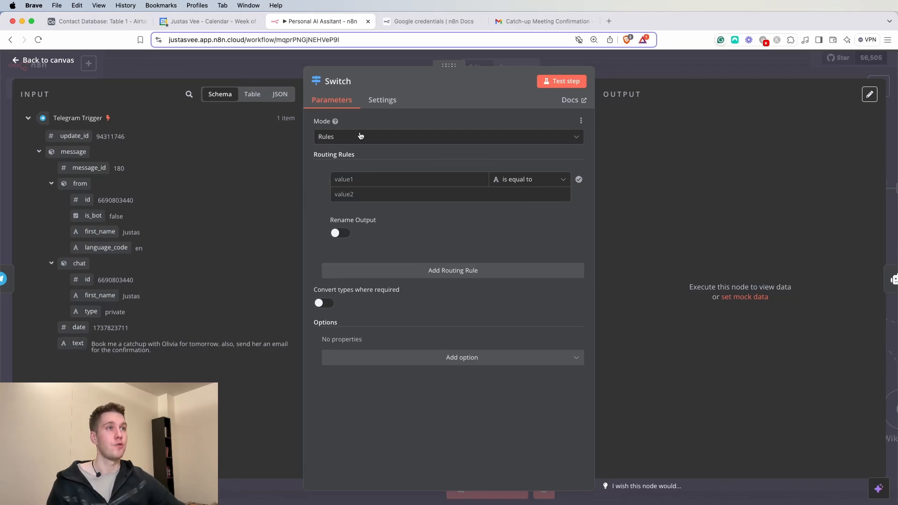
{"action": "left_click", "coordinate": [360, 182]}
{"action": "left_click_drag", "start_coordinate": [76, 344], "coordinate": [385, 182]}
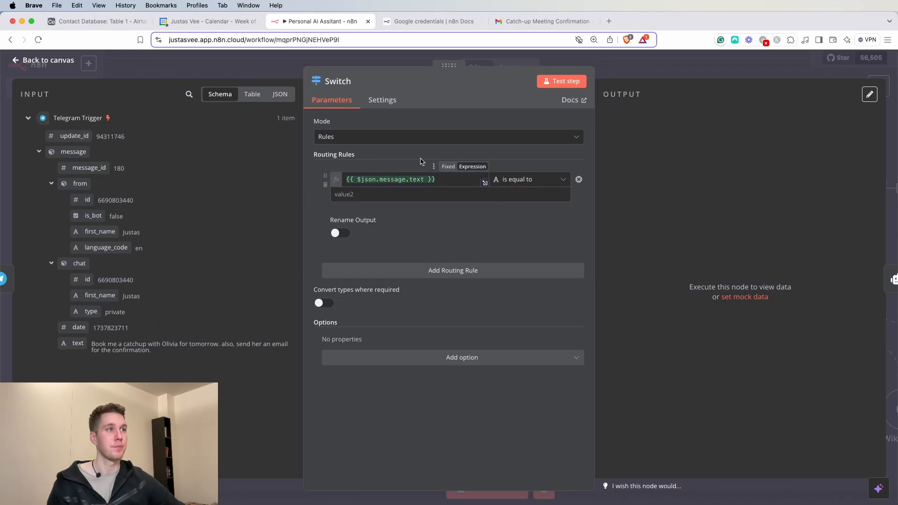
{"action": "left_click", "coordinate": [553, 182]}
{"action": "mouse_move", "coordinate": [538, 206]}
{"action": "left_click", "coordinate": [609, 209]}
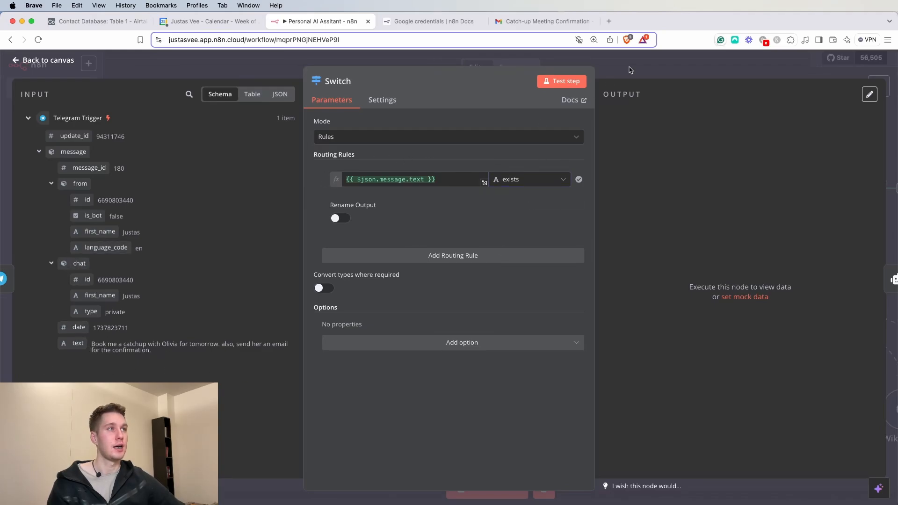
{"action": "key", "text": "Escape"}
- Rename the Switch's first output to 'text' and test the step
{"action": "double_click", "coordinate": [323, 209]}
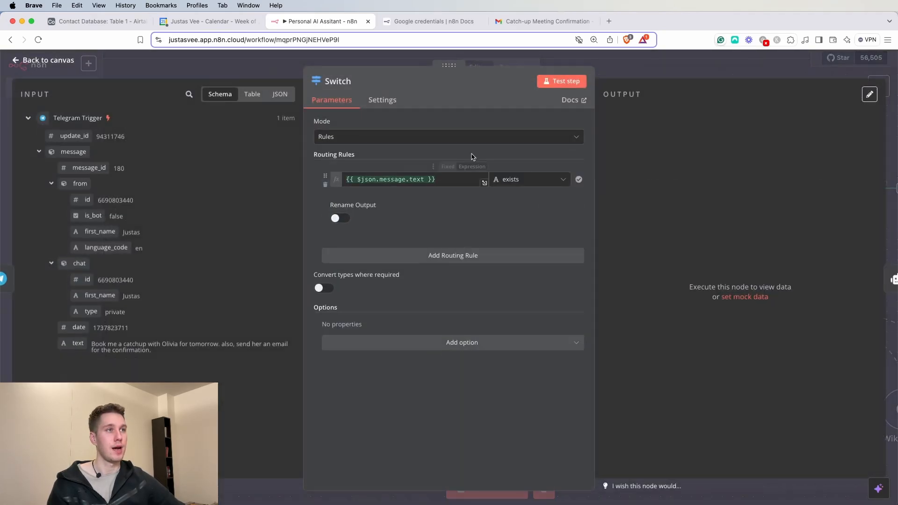
{"action": "left_click", "coordinate": [344, 218]}
{"action": "left_click", "coordinate": [368, 253]}
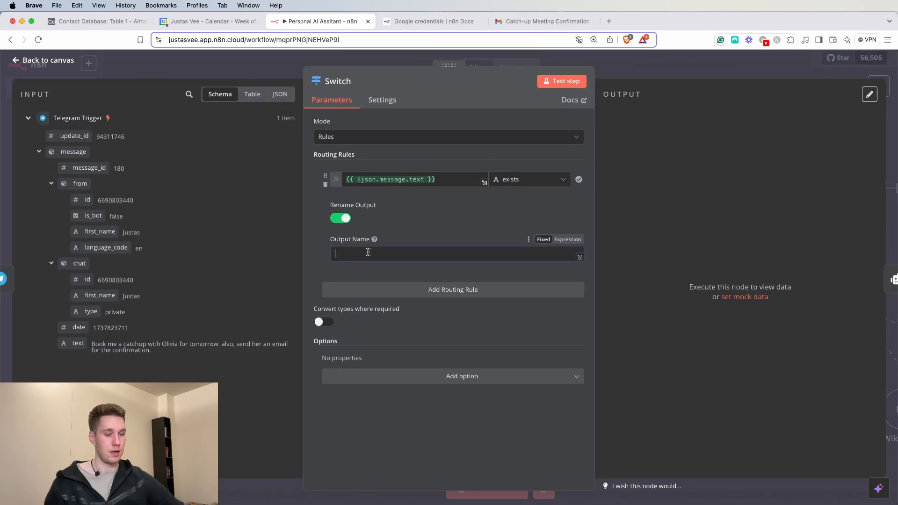
{"action": "type", "text": "text"}
{"action": "left_click", "coordinate": [552, 83]}
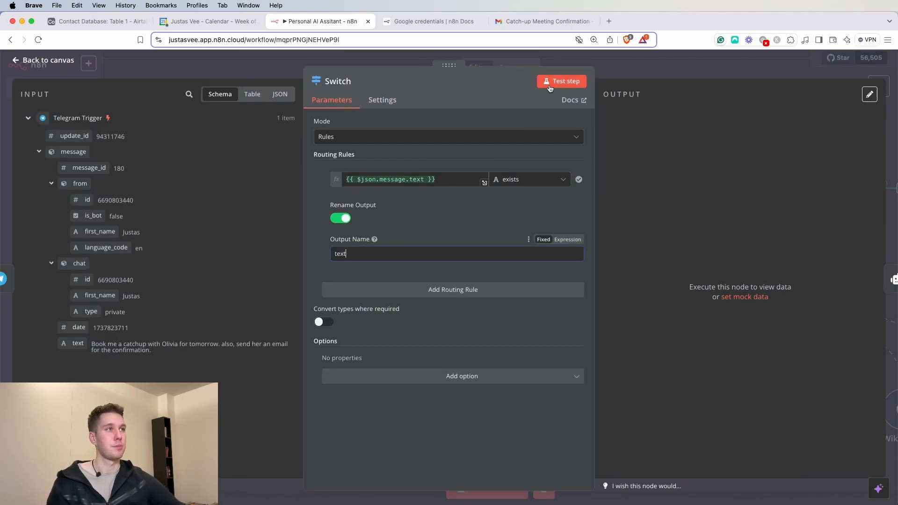
{"action": "left_click", "coordinate": [700, 75]}
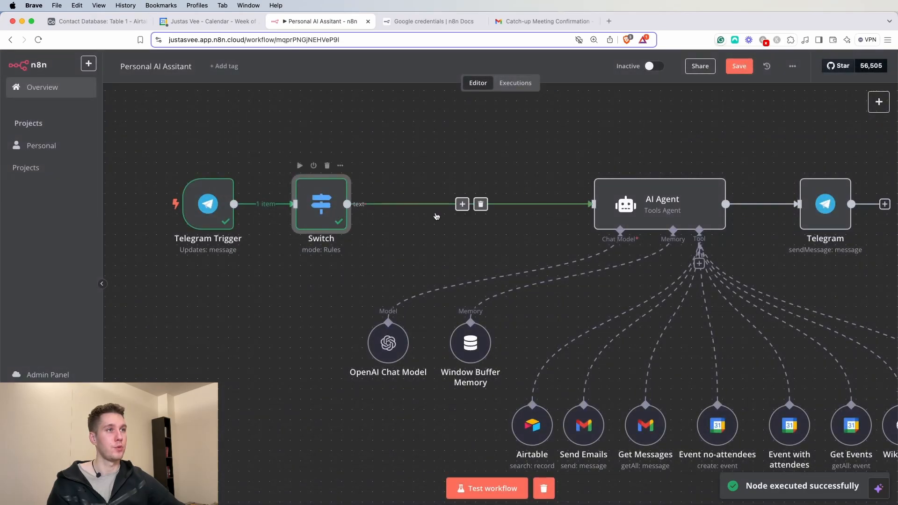
- Record a voice message to the Telegram bot, then delete the Switch→AI Agent connection
{"action": "double_click", "coordinate": [316, 206]}
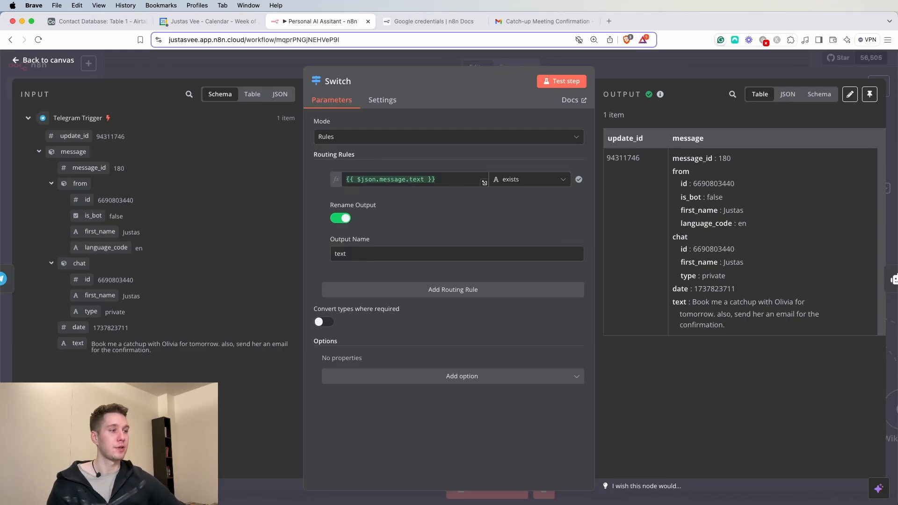
{"action": "key", "text": "super+Tab"}
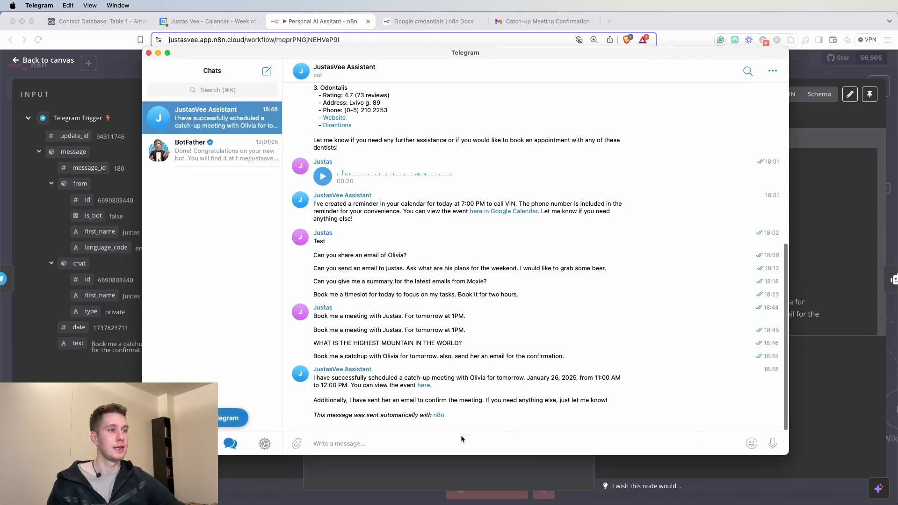
{"action": "left_click_drag", "start_coordinate": [773, 443], "coordinate": [774, 447]}
{"action": "left_click", "coordinate": [827, 76]}
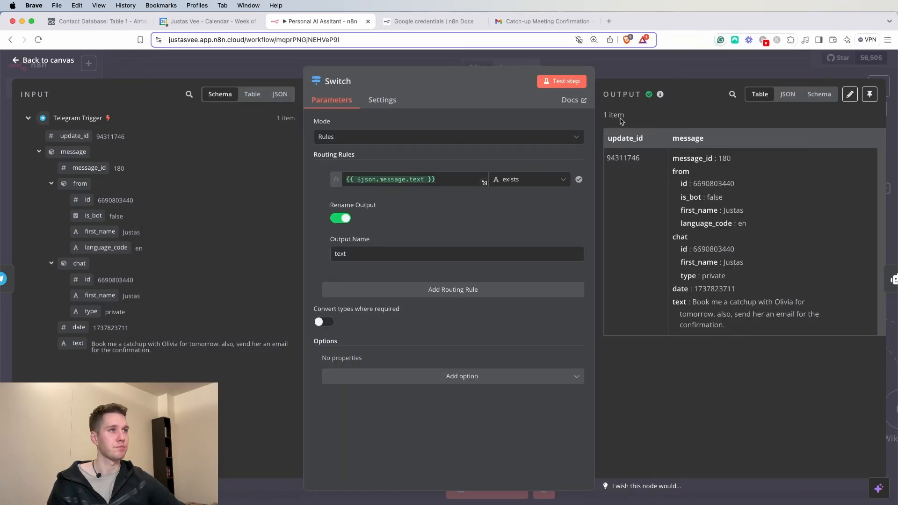
{"action": "left_click", "coordinate": [632, 77]}
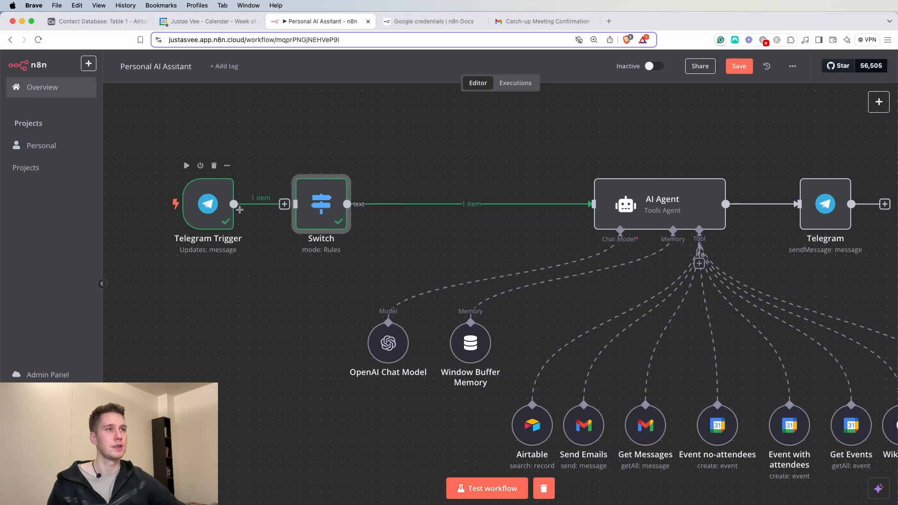
{"action": "left_click", "coordinate": [482, 203]}
- Run a workflow test and inspect the voice data the Telegram Trigger received
{"action": "left_click", "coordinate": [484, 487]}
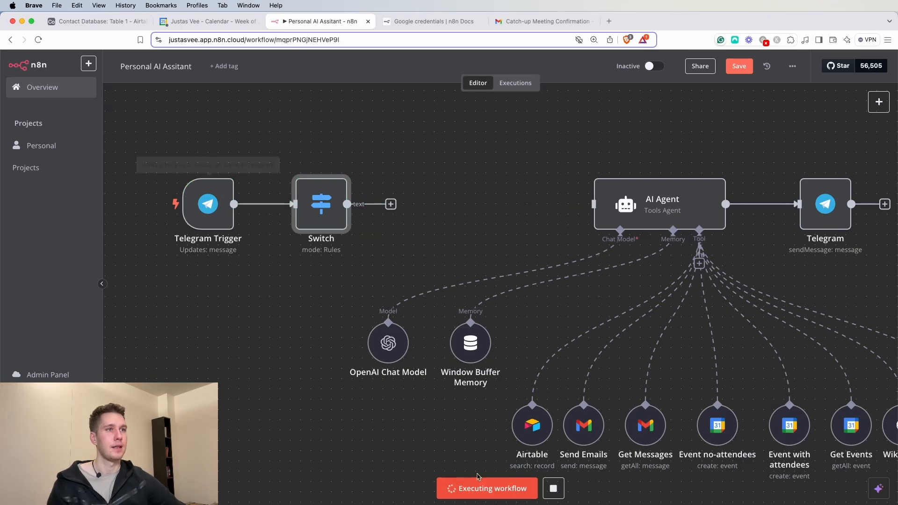
{"action": "double_click", "coordinate": [210, 213]}
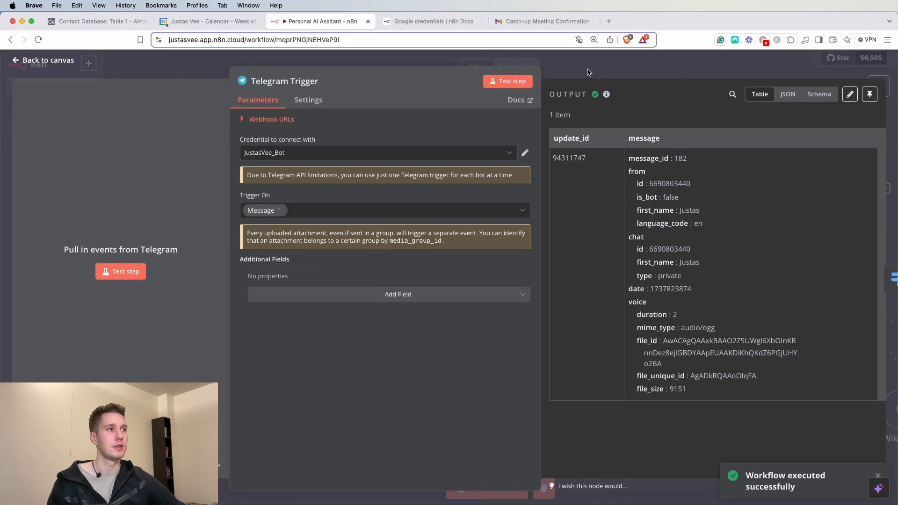
{"action": "left_click_drag", "start_coordinate": [629, 302], "coordinate": [638, 302]}
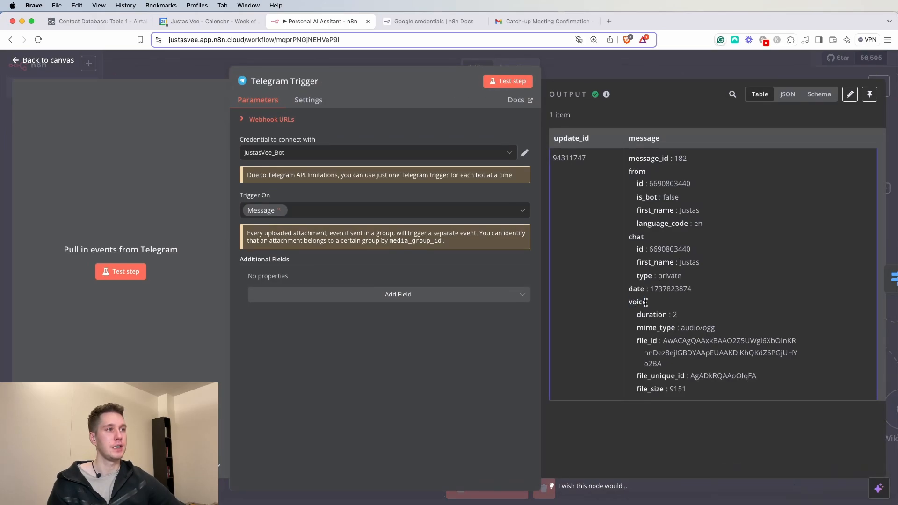
{"action": "left_click", "coordinate": [561, 78]}
- Add a second Switch rule {{ $json.message.voice }} exists with output renamed 'voice', and test it
{"action": "double_click", "coordinate": [315, 209]}
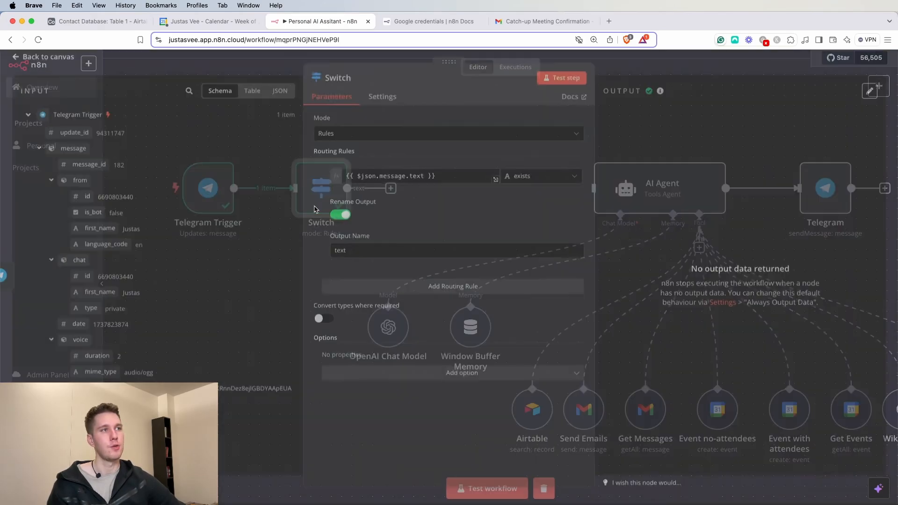
{"action": "left_click", "coordinate": [453, 290]}
{"action": "left_click_drag", "start_coordinate": [81, 343], "coordinate": [372, 298]}
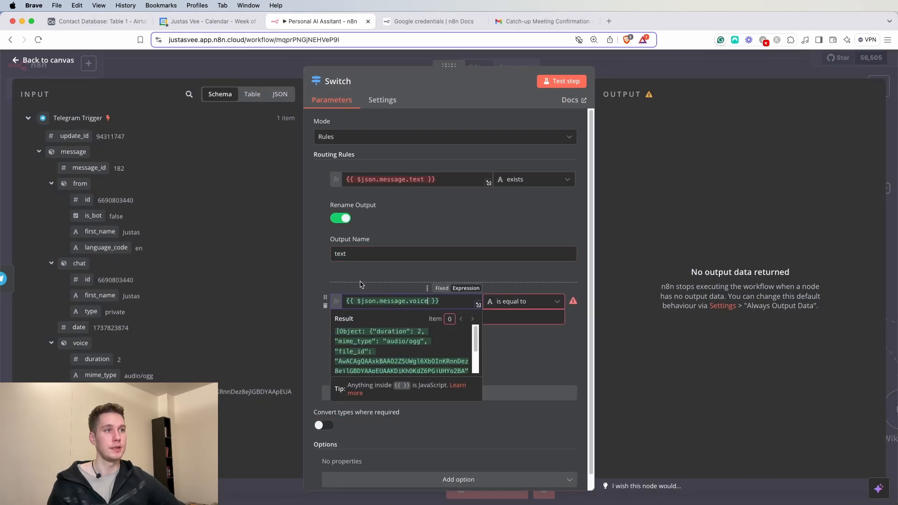
{"action": "left_click", "coordinate": [509, 298]}
{"action": "mouse_move", "coordinate": [514, 417]}
{"action": "left_click", "coordinate": [613, 419]}
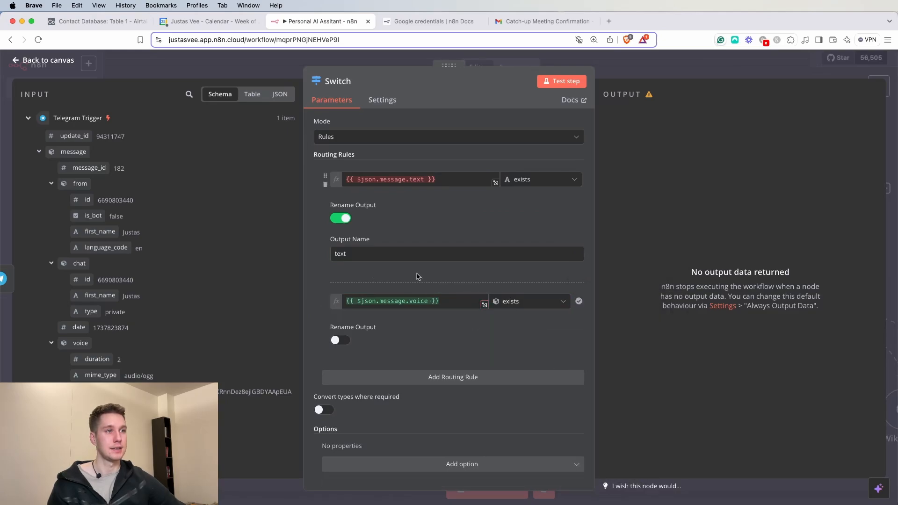
{"action": "left_click", "coordinate": [337, 342]}
{"action": "left_click", "coordinate": [356, 375]}
{"action": "type", "text": "voice"}
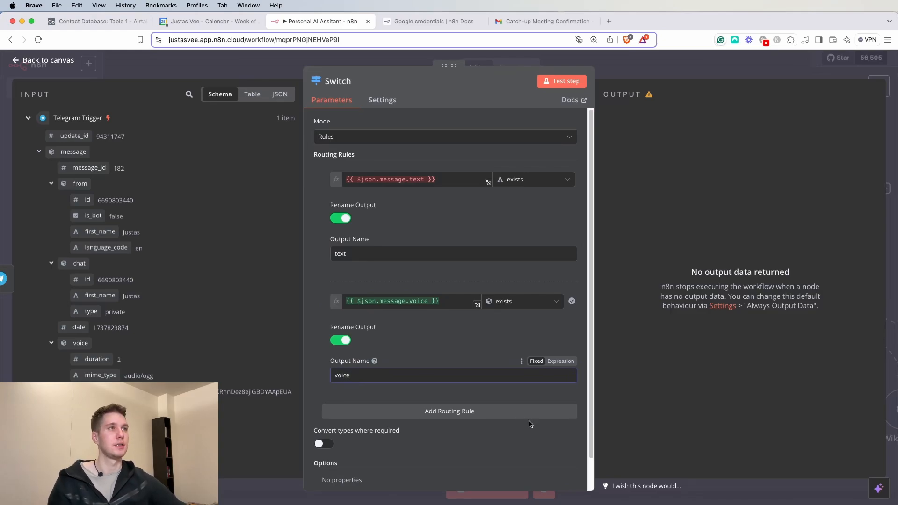
{"action": "left_click", "coordinate": [572, 88]}
{"action": "key", "text": "Escape"}
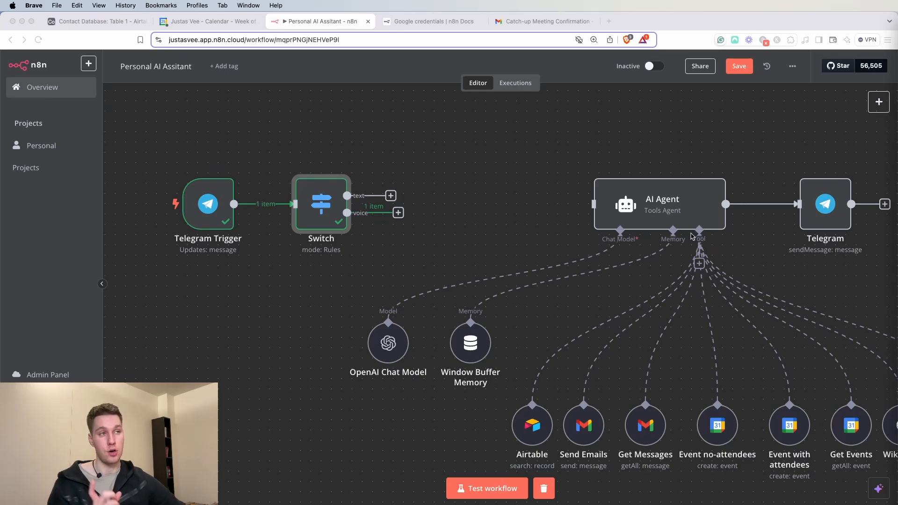
- Add a Telegram get-file node after the voice output, File ID mapped to voice.file_id, and test it
{"action": "left_click", "coordinate": [398, 213]}
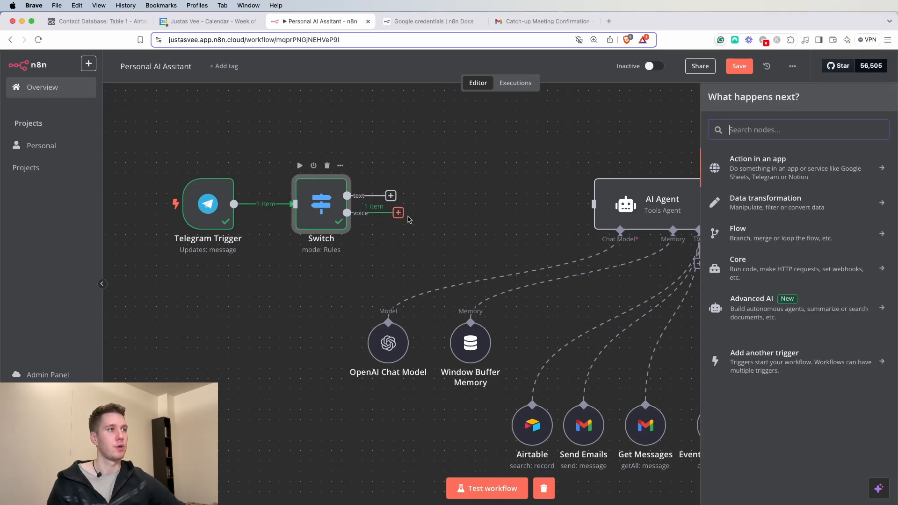
{"action": "type", "text": "tele"}
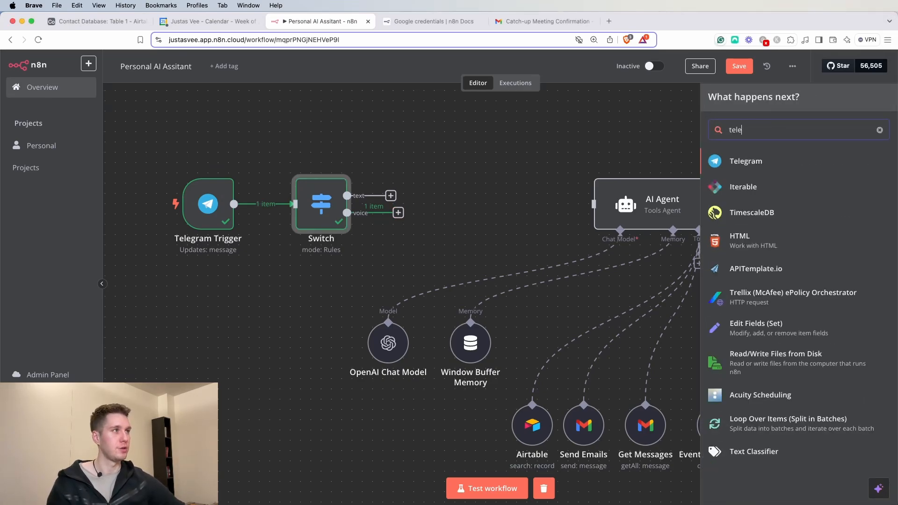
{"action": "left_click", "coordinate": [736, 166]}
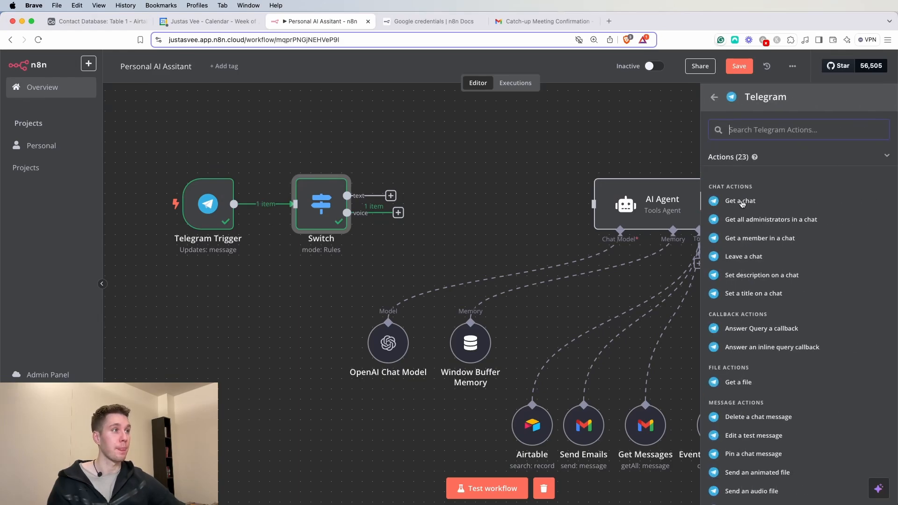
{"action": "scroll", "coordinate": [795, 289], "scroll_direction": "down", "scroll_amount": 3}
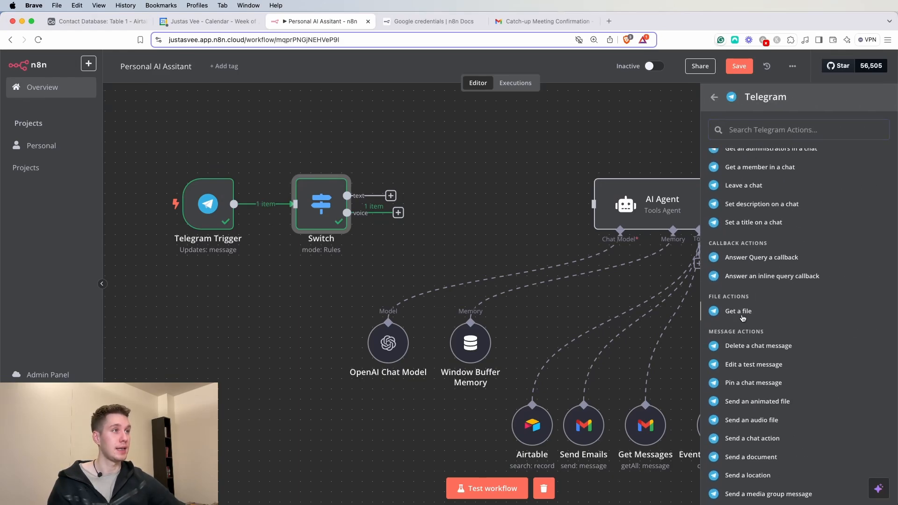
{"action": "left_click", "coordinate": [743, 317]}
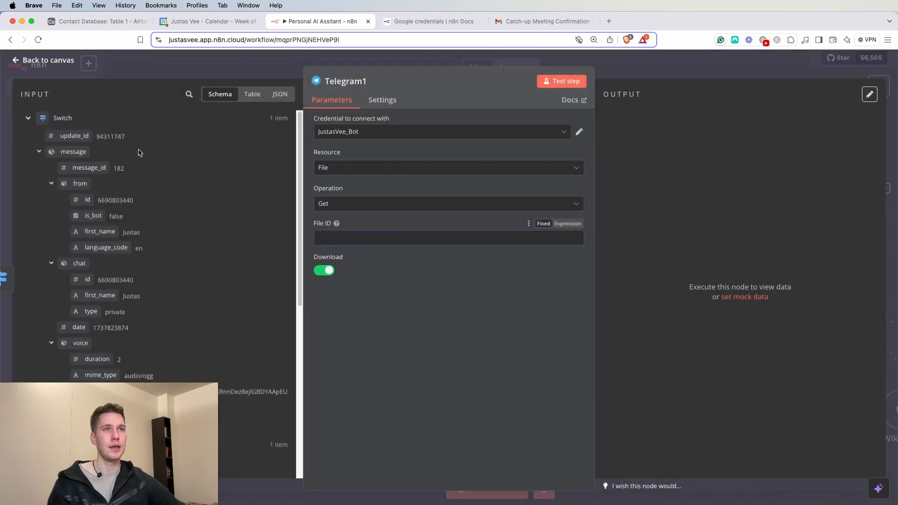
{"action": "scroll", "coordinate": [140, 281], "scroll_direction": "down", "scroll_amount": 3}
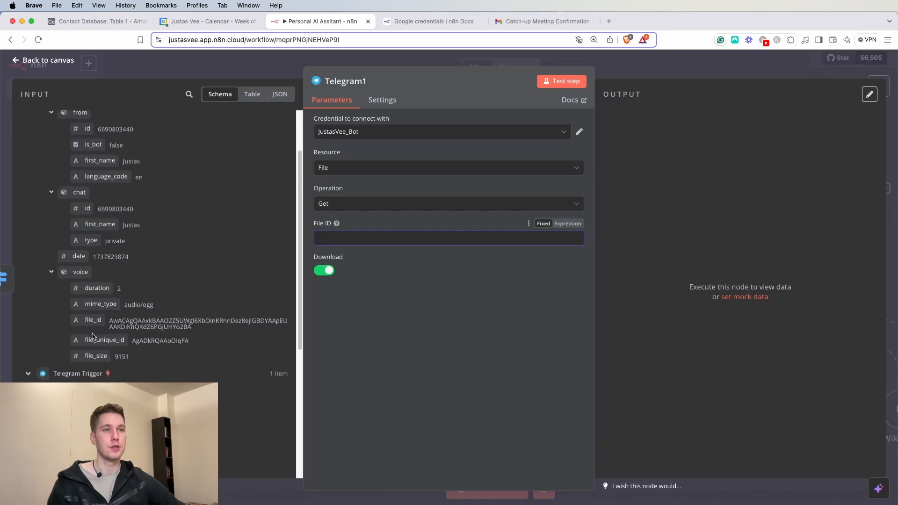
{"action": "left_click_drag", "start_coordinate": [93, 320], "coordinate": [125, 257]}
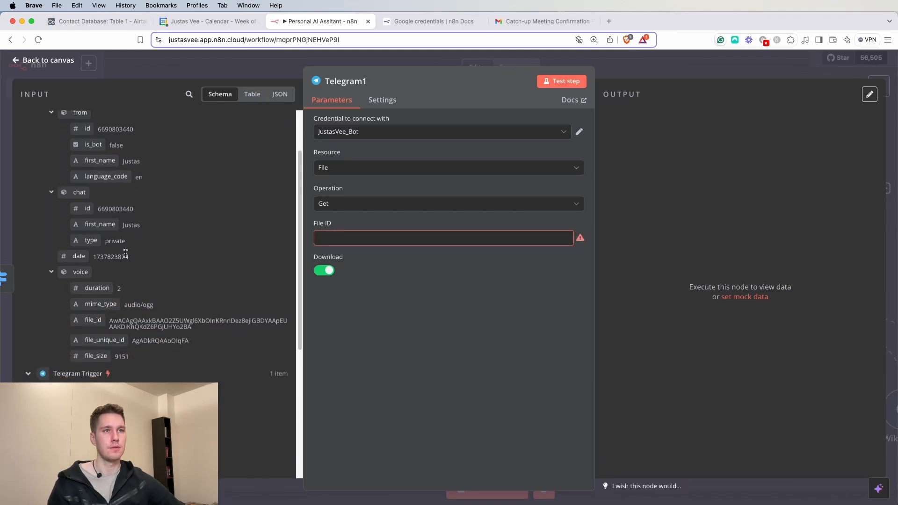
{"action": "scroll", "coordinate": [127, 258], "scroll_direction": "down", "scroll_amount": 5}
{"action": "scroll", "coordinate": [131, 262], "scroll_direction": "down", "scroll_amount": 2}
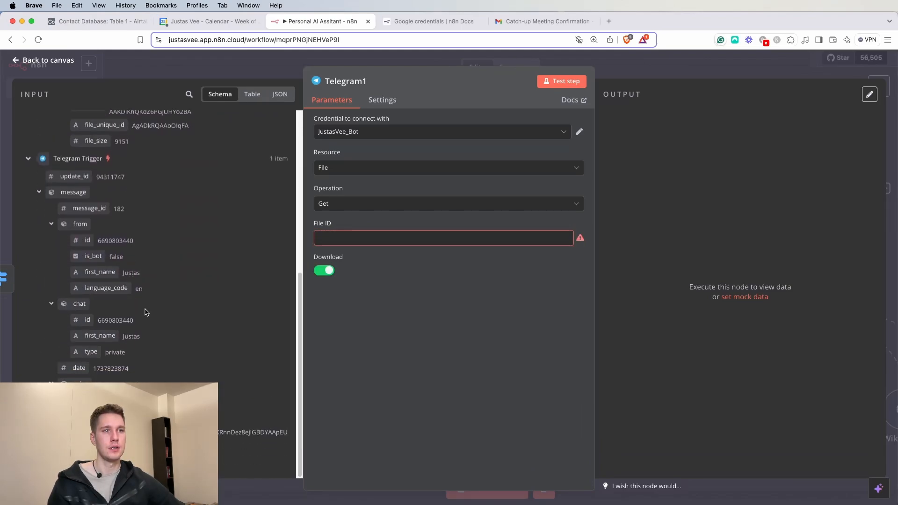
{"action": "scroll", "coordinate": [117, 346], "scroll_direction": "up", "scroll_amount": 4}
{"action": "left_click_drag", "start_coordinate": [95, 252], "coordinate": [338, 240]}
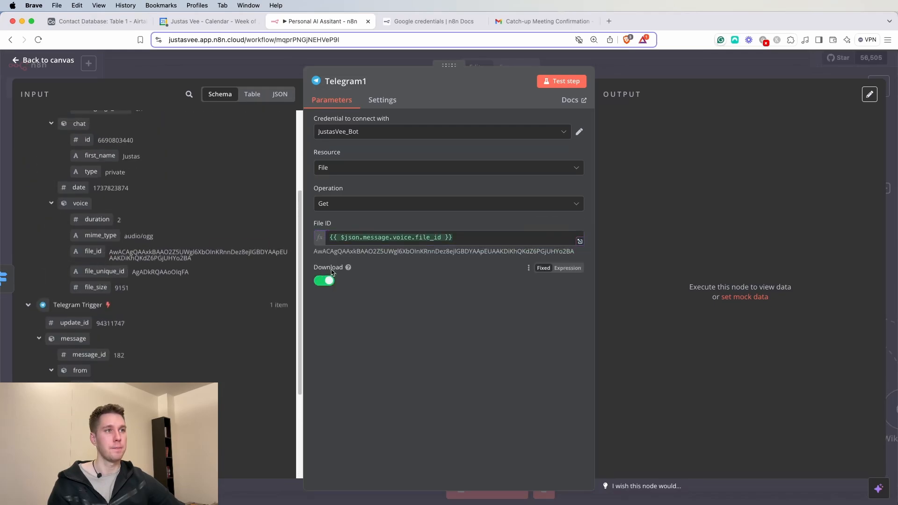
{"action": "left_click", "coordinate": [560, 82]}
- Rearrange Telegram Trigger, Switch, AI Agent and Telegram1 so the new node sits below the Switch
{"action": "key", "text": "Escape"}
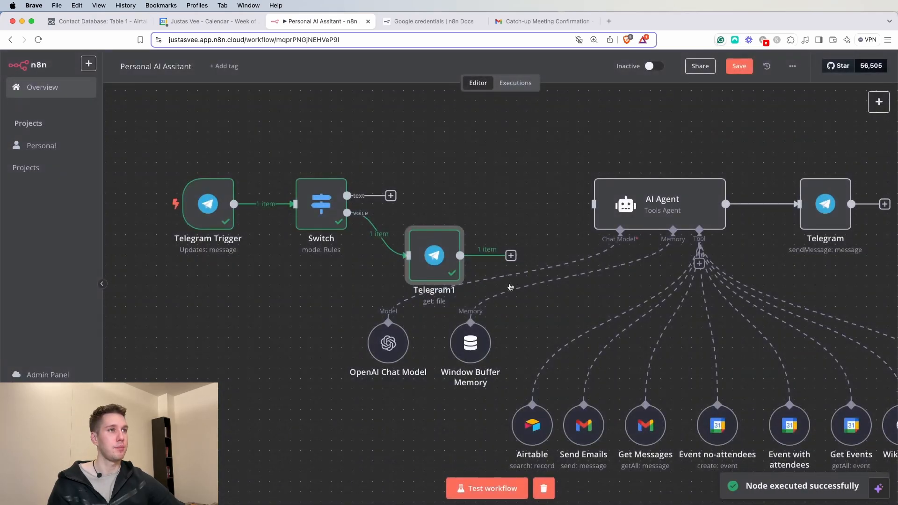
{"action": "left_click_drag", "start_coordinate": [459, 235], "coordinate": [469, 236]}
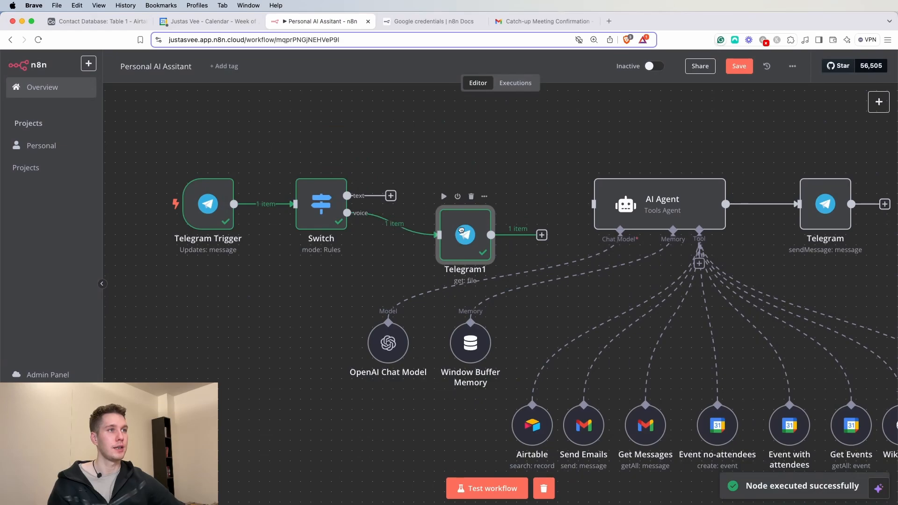
{"action": "left_click_drag", "start_coordinate": [288, 299], "coordinate": [272, 348]}
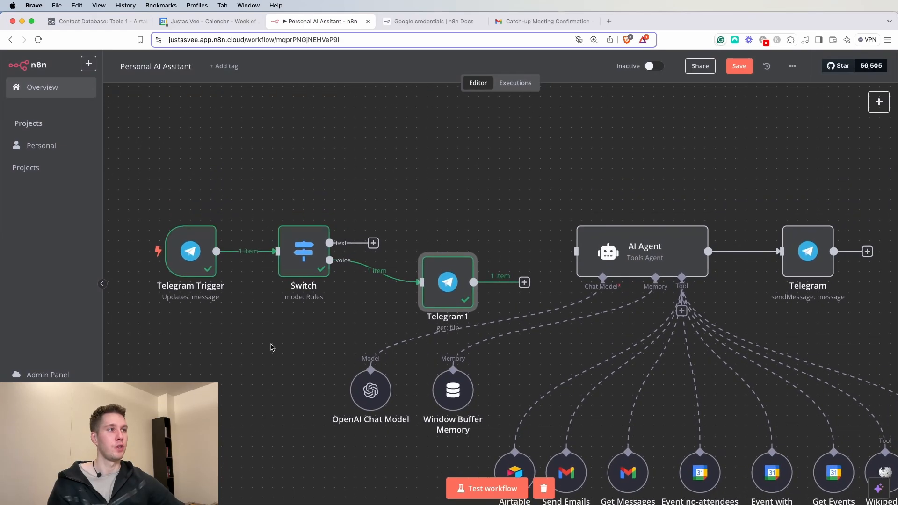
{"action": "mouse_move", "coordinate": [647, 263]}
{"action": "left_mouse_down"}
{"action": "mouse_move", "coordinate": [657, 229]}
{"action": "mouse_move", "coordinate": [637, 263]}
{"action": "mouse_move", "coordinate": [656, 259]}
{"action": "left_mouse_up"}
{"action": "left_click_drag", "start_coordinate": [412, 179], "coordinate": [154, 323]}
{"action": "left_click_drag", "start_coordinate": [179, 256], "coordinate": [185, 173]}
{"action": "left_click_drag", "start_coordinate": [438, 285], "coordinate": [398, 284]}
{"action": "left_click_drag", "start_coordinate": [346, 119], "coordinate": [169, 236]}
{"action": "left_click_drag", "start_coordinate": [183, 167], "coordinate": [132, 168]}
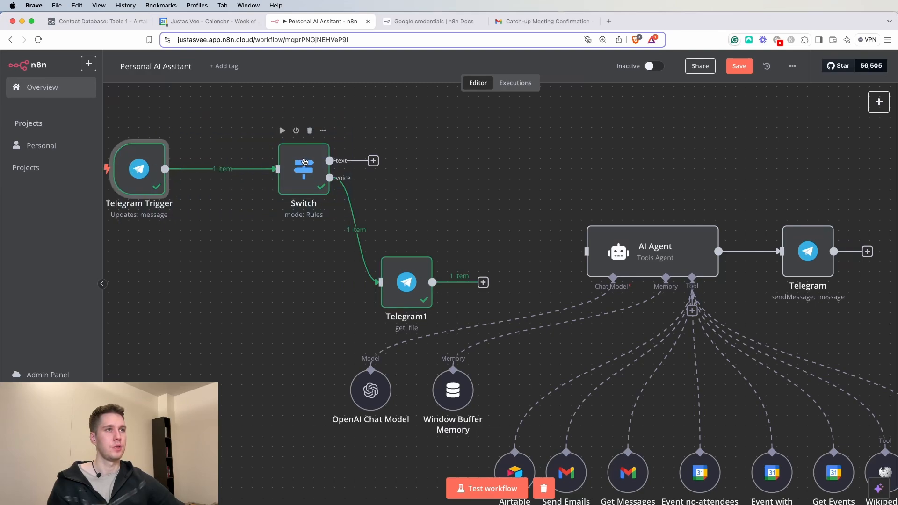
{"action": "left_click_drag", "start_coordinate": [304, 161], "coordinate": [252, 161]}
{"action": "left_click_drag", "start_coordinate": [401, 265], "coordinate": [339, 255]}
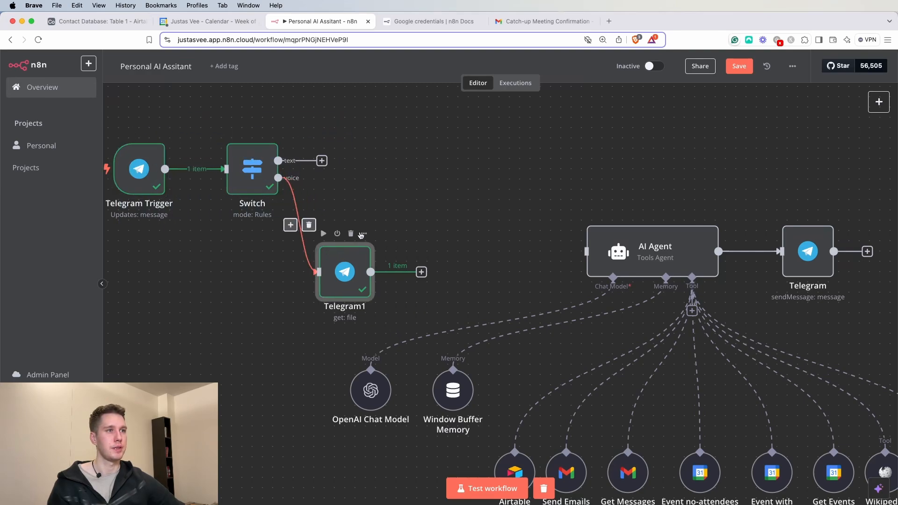
- Rename the Telegram1 node to 'Download recording'
{"action": "double_click", "coordinate": [344, 264]}
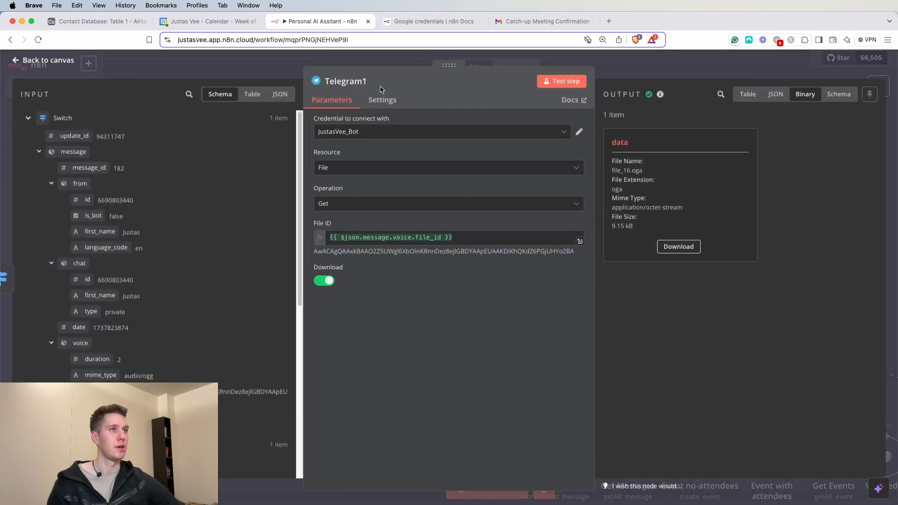
{"action": "left_click", "coordinate": [364, 82]}
{"action": "type", "text": "Download"}
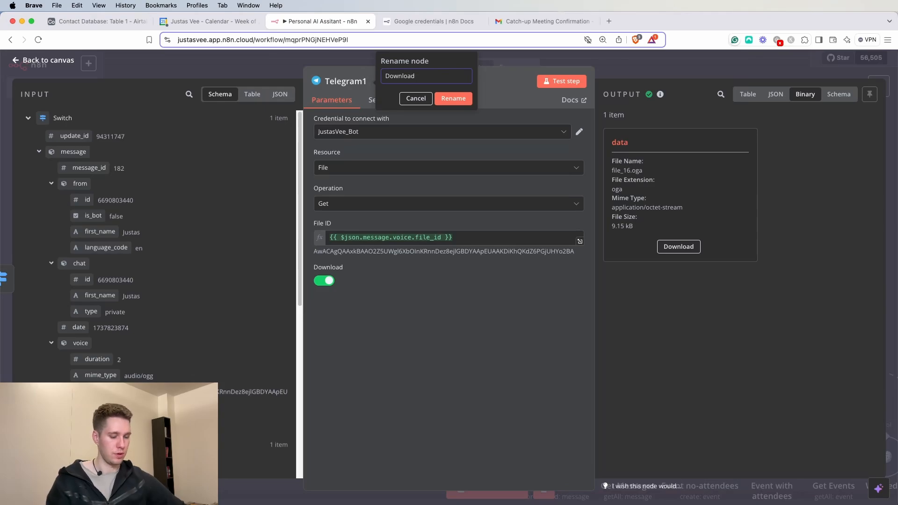
{"action": "type", "text": " recording"}
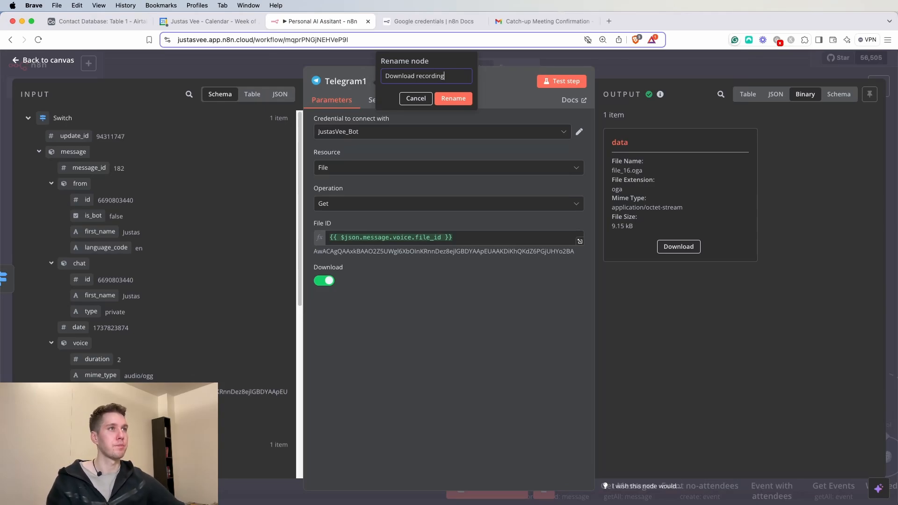
{"action": "left_click", "coordinate": [452, 99]}
{"action": "left_click", "coordinate": [618, 71]}
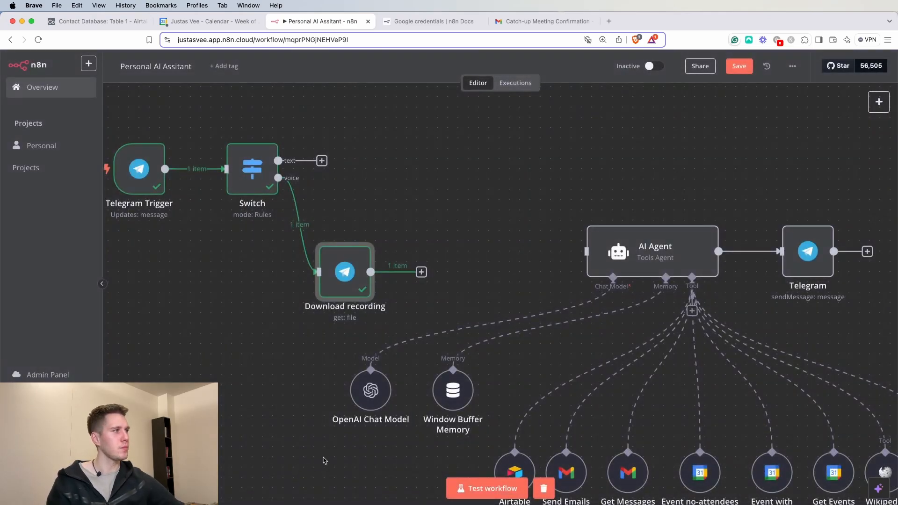
- Add an OpenAI 'Transcribe a recording' node after Download recording and test it
{"action": "left_click", "coordinate": [420, 272]}
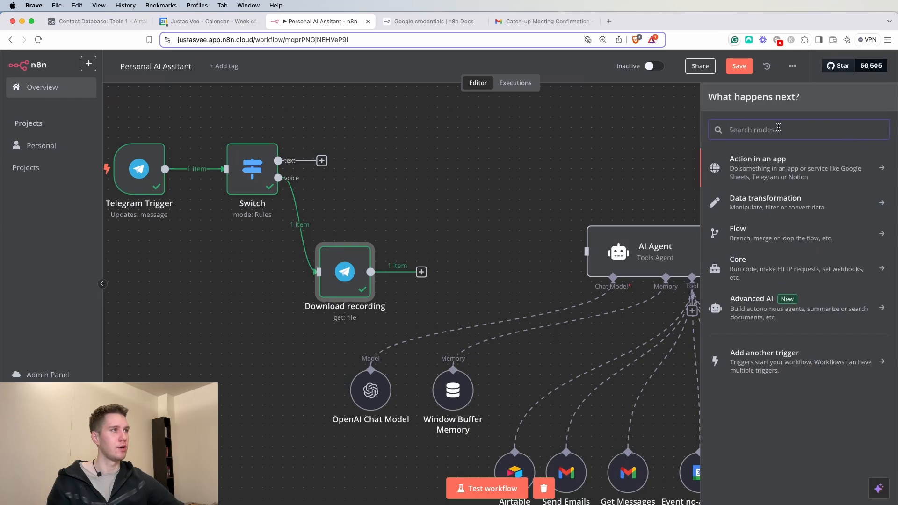
{"action": "type", "text": "open"}
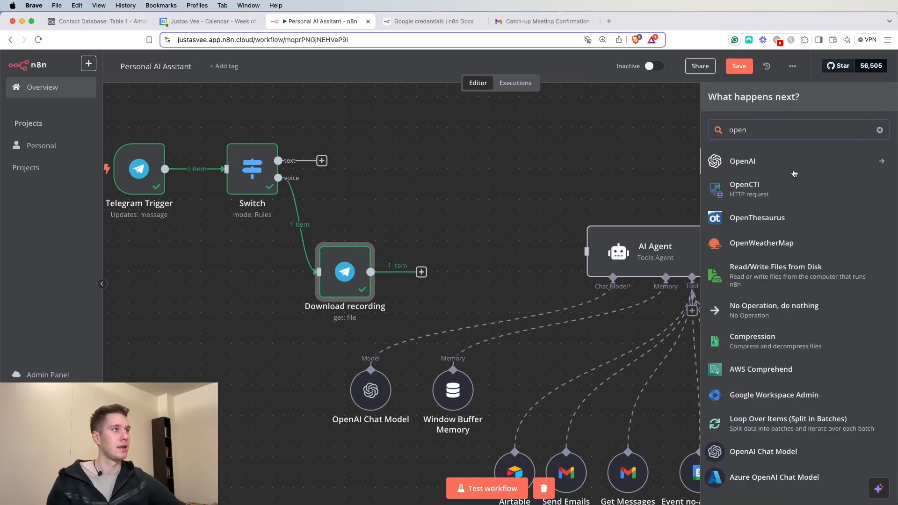
{"action": "left_click", "coordinate": [793, 166]}
{"action": "scroll", "coordinate": [773, 321], "scroll_direction": "down", "scroll_amount": 4}
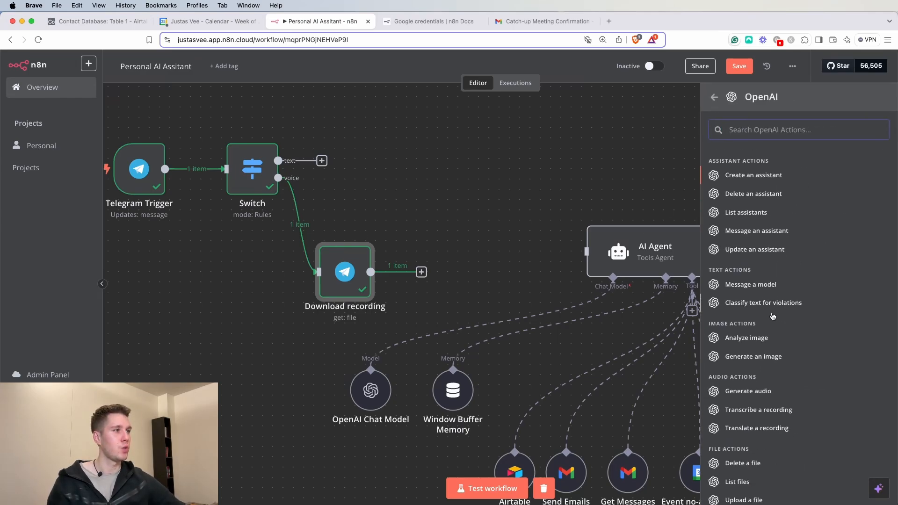
{"action": "scroll", "coordinate": [772, 321], "scroll_direction": "down", "scroll_amount": 1}
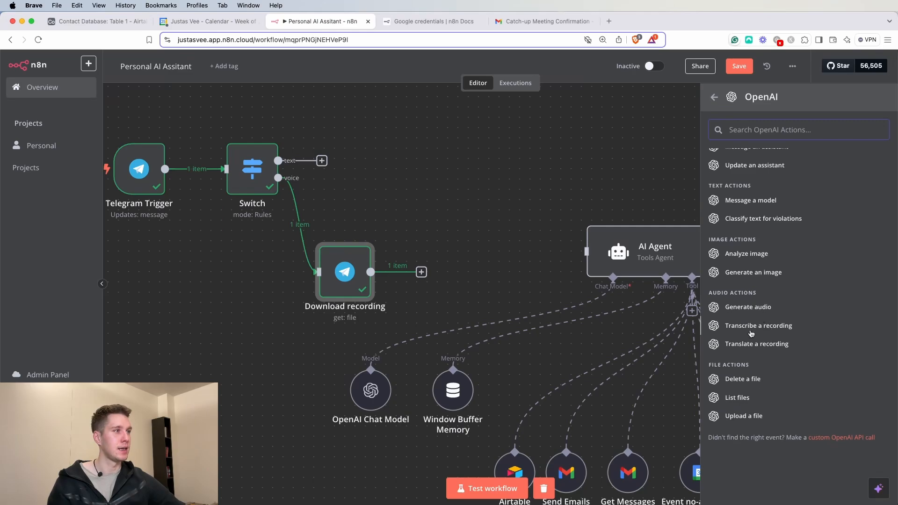
{"action": "left_click", "coordinate": [755, 327]}
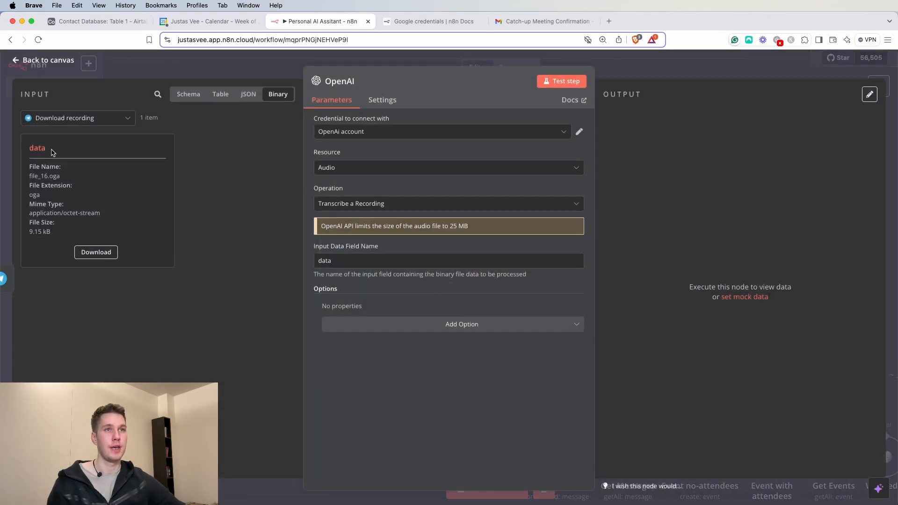
{"action": "left_click", "coordinate": [564, 81]}
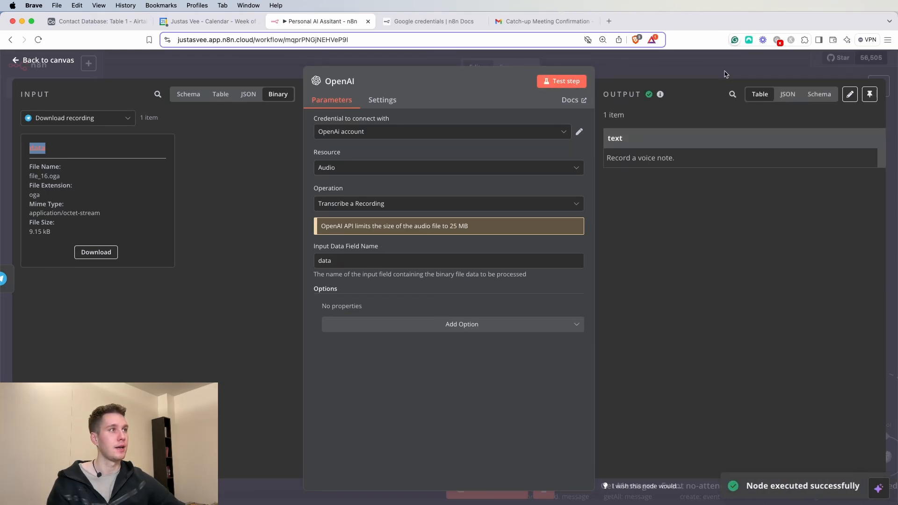
{"action": "left_click_drag", "start_coordinate": [678, 162], "coordinate": [606, 161]}
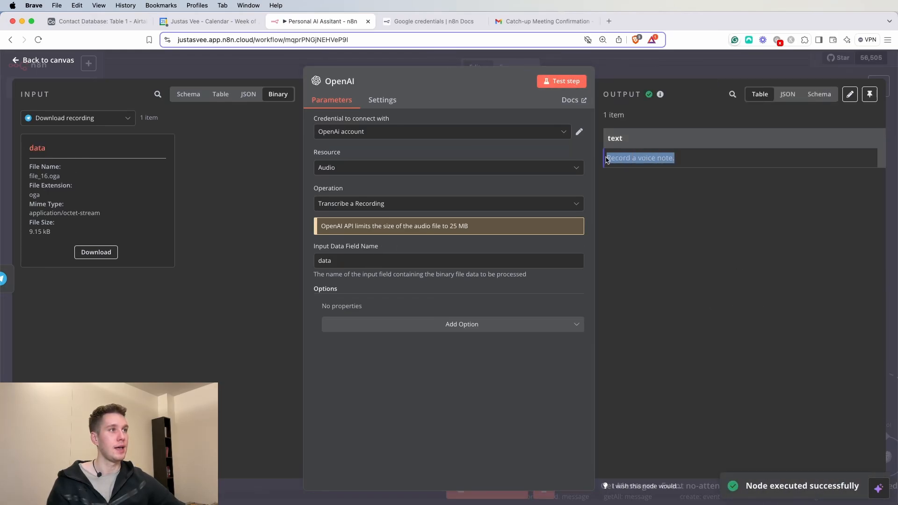
{"action": "left_click", "coordinate": [663, 63]}
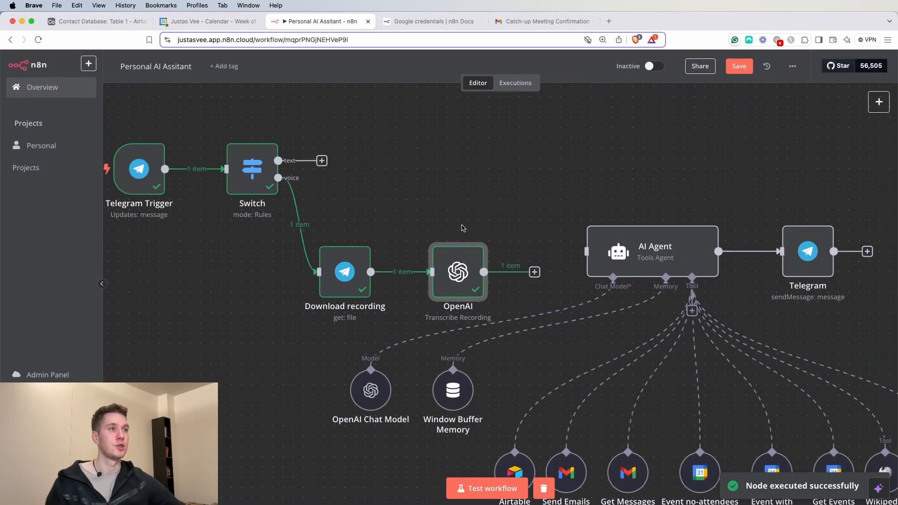
- Zoom out and shift the four input-branch nodes to the left
{"action": "double_click", "coordinate": [178, 488]}
{"action": "left_click_drag", "start_coordinate": [225, 300], "coordinate": [247, 332]}
{"action": "left_click_drag", "start_coordinate": [543, 180], "coordinate": [245, 341]}
{"action": "left_click_drag", "start_coordinate": [415, 296], "coordinate": [357, 295]}
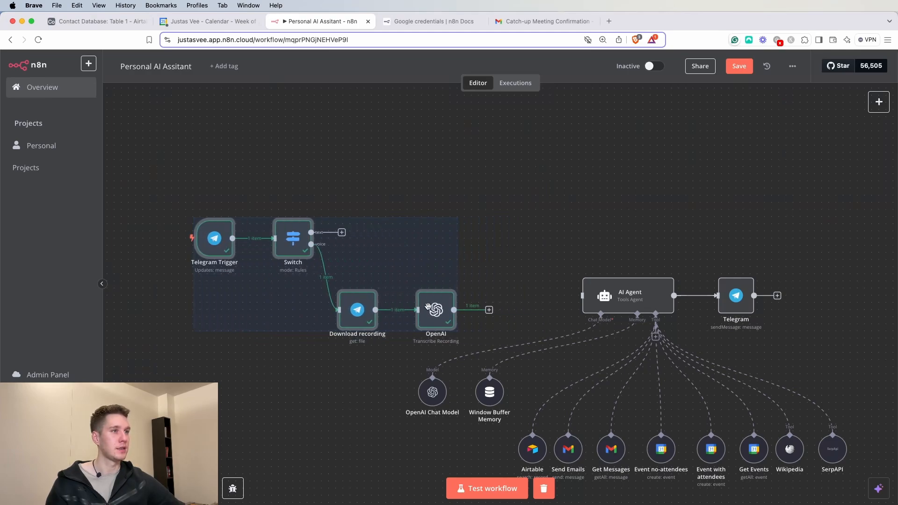
{"action": "left_click", "coordinate": [569, 206]}
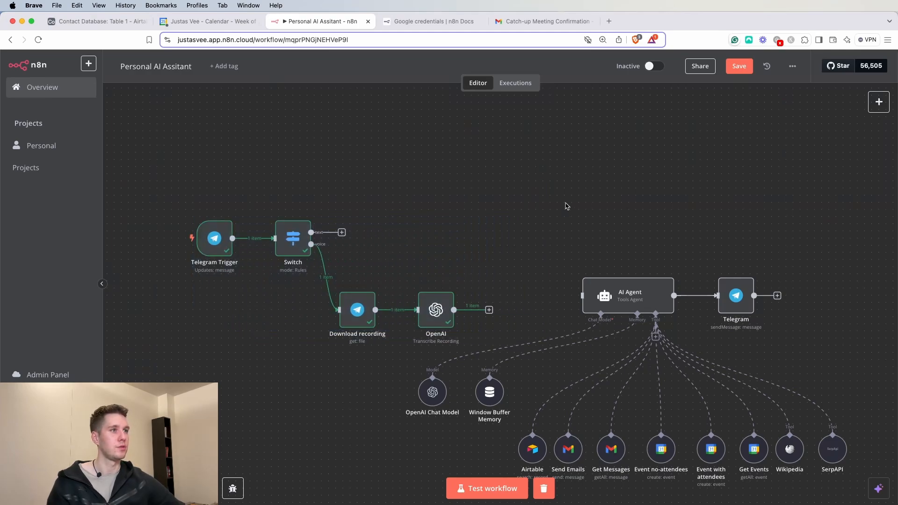
- Check the transcription's text output and connect the OpenAI node to the AI Agent
{"action": "double_click", "coordinate": [446, 308]}
{"action": "double_click", "coordinate": [608, 138]}
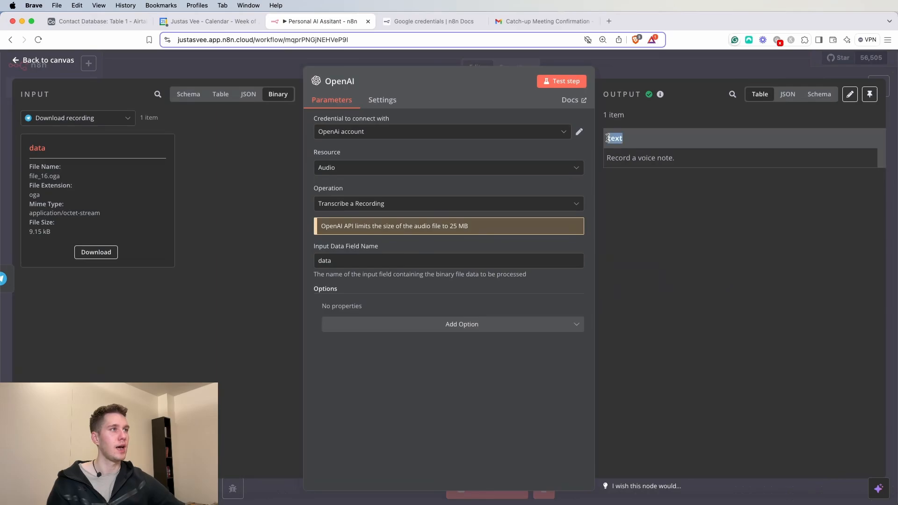
{"action": "left_click", "coordinate": [640, 66]}
{"action": "left_click_drag", "start_coordinate": [489, 311], "coordinate": [583, 296]}
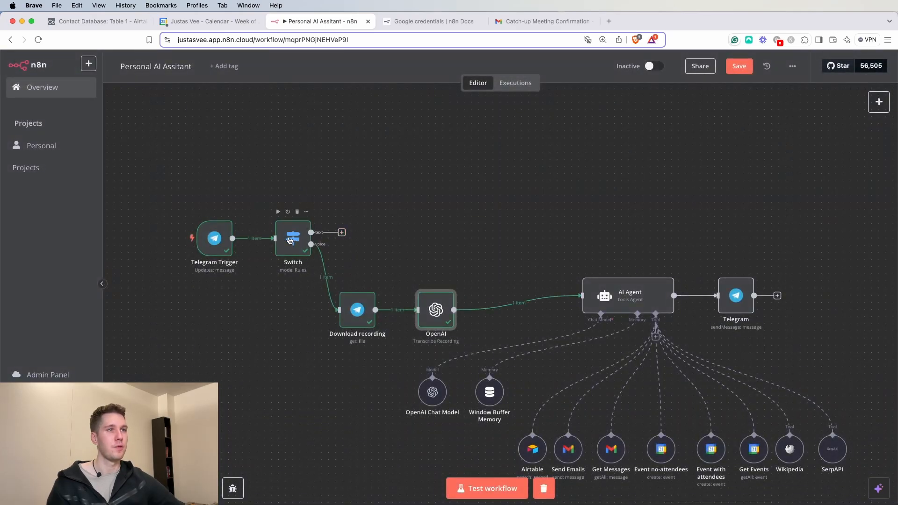
{"action": "left_click", "coordinate": [342, 233]}
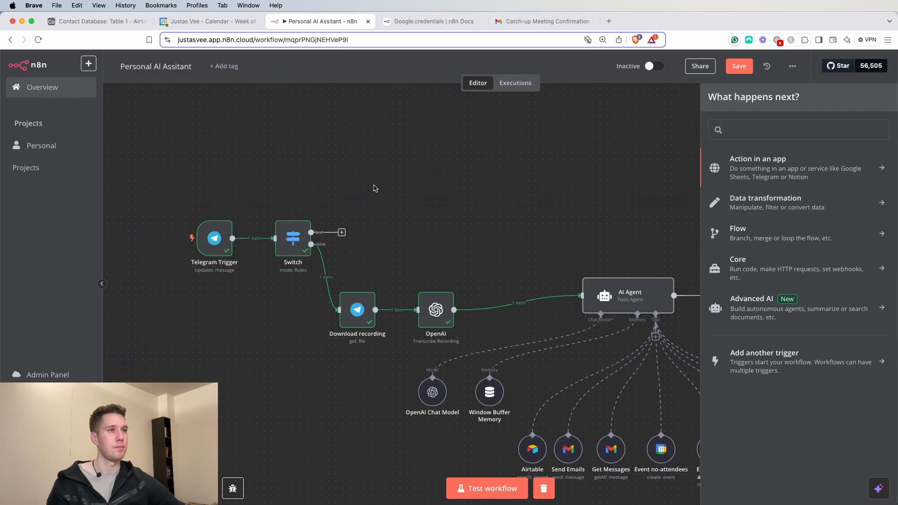
{"action": "key", "text": "Escape"}
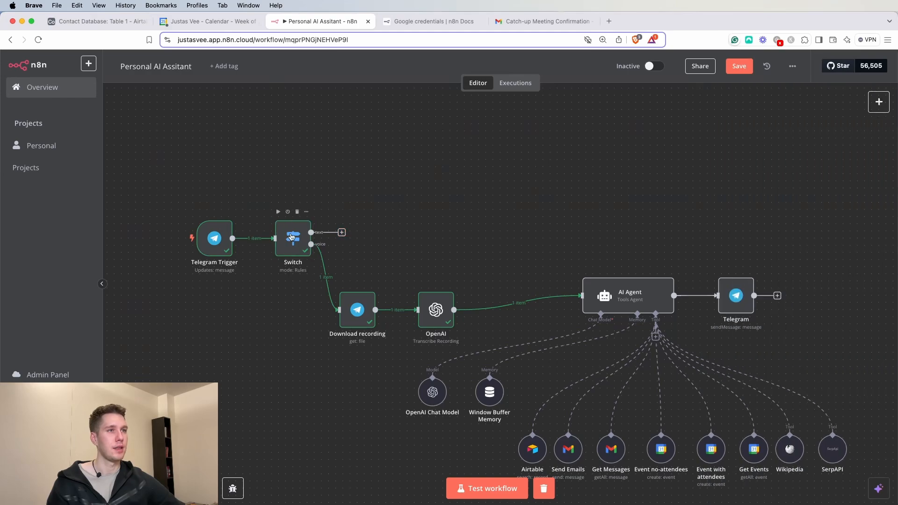
{"action": "left_click", "coordinate": [345, 233]}
{"action": "type", "text": "edit"}
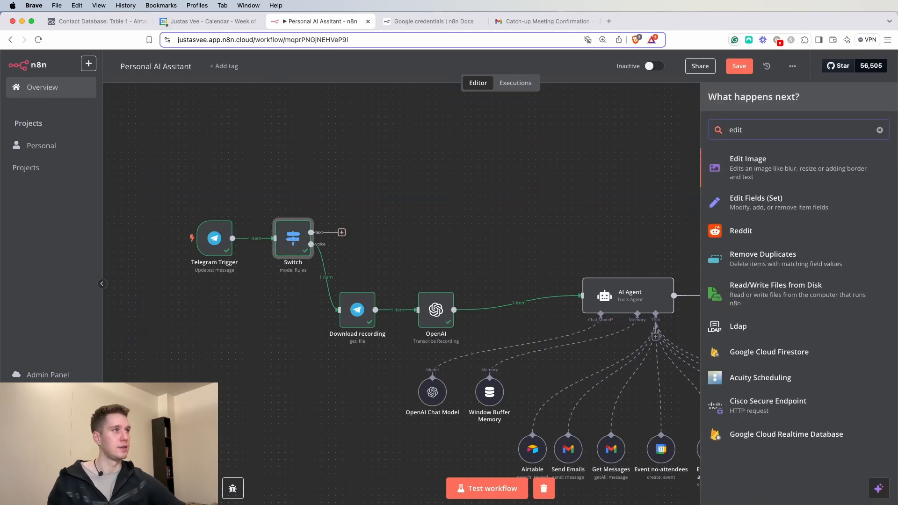
{"action": "left_click", "coordinate": [754, 206]}
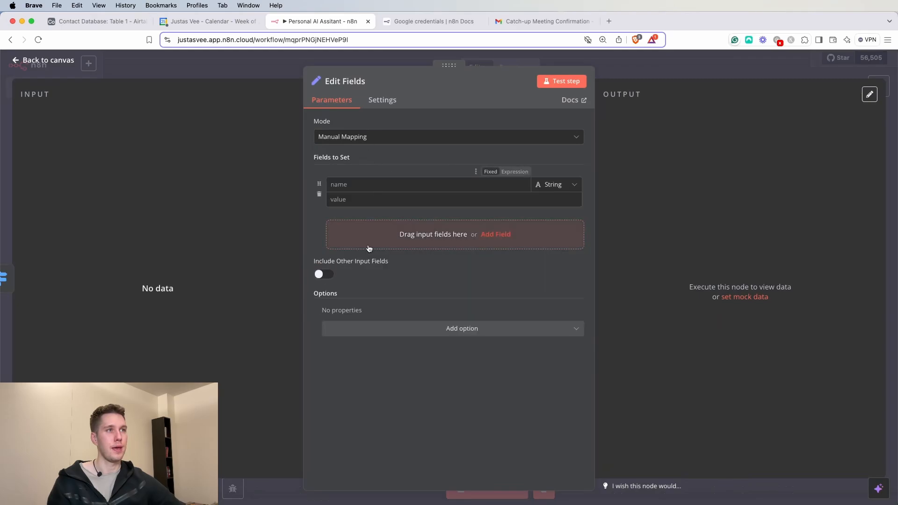
{"action": "left_click", "coordinate": [326, 59]}
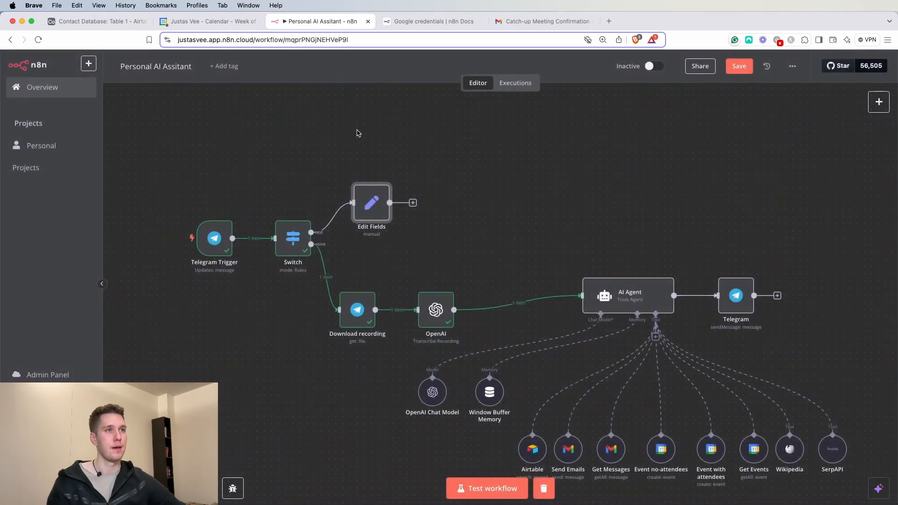
{"action": "double_click", "coordinate": [205, 246]}
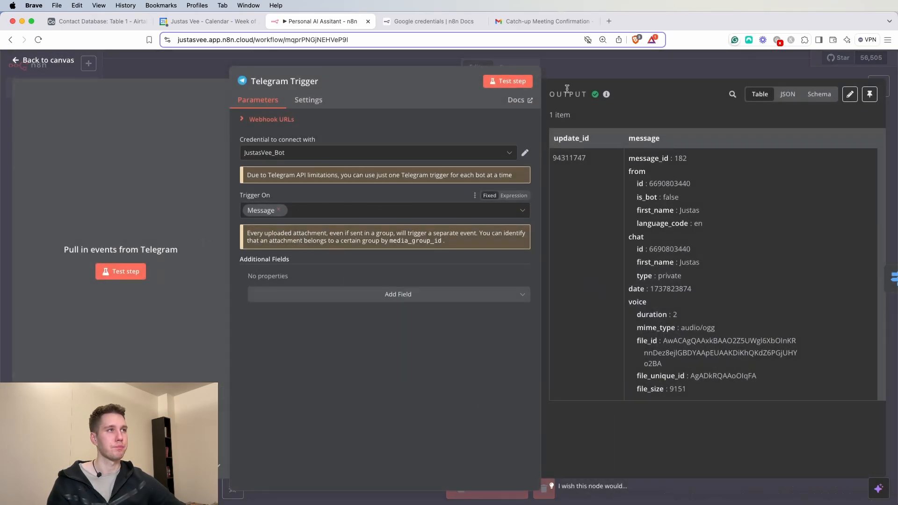
{"action": "key", "text": "Escape"}
{"action": "double_click", "coordinate": [372, 202]}
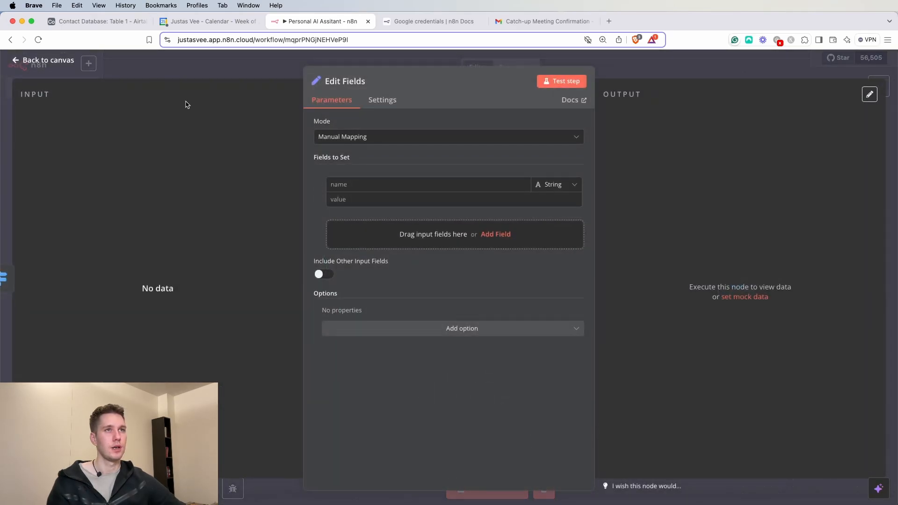
{"action": "left_click", "coordinate": [203, 62]}
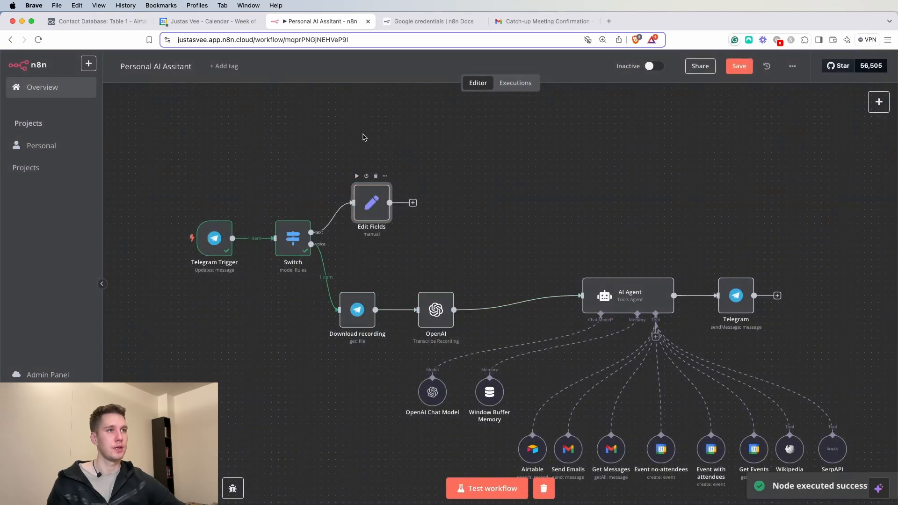
{"action": "double_click", "coordinate": [372, 202]}
{"action": "left_click", "coordinate": [206, 79]}
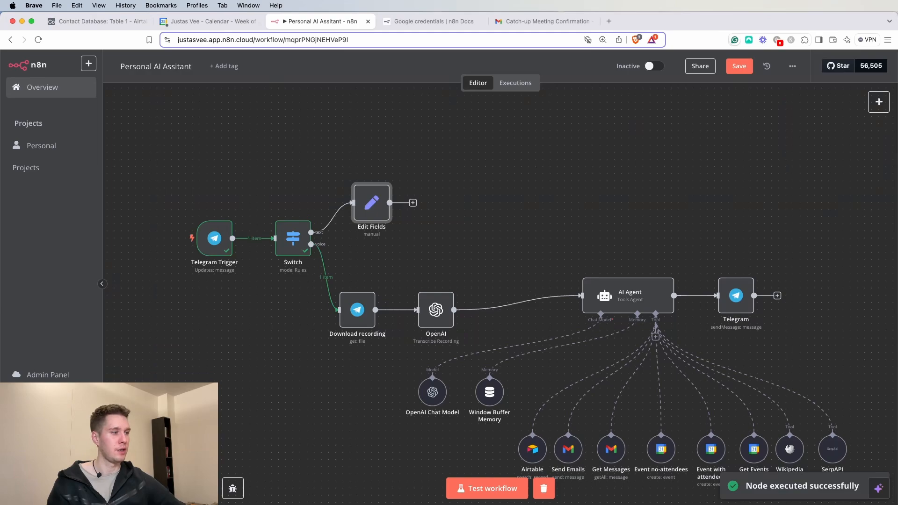
{"action": "key", "text": "super+Tab"}
- Send 'test' to the Telegram bot and run the workflow, checking the Switch's routed output
{"action": "type", "text": "test"}
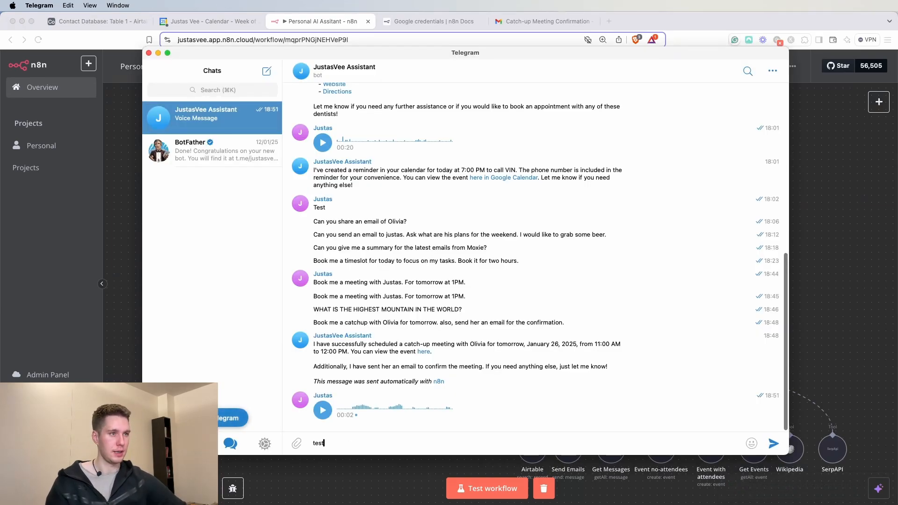
{"action": "key", "text": "Return"}
{"action": "key", "text": "super+Tab"}
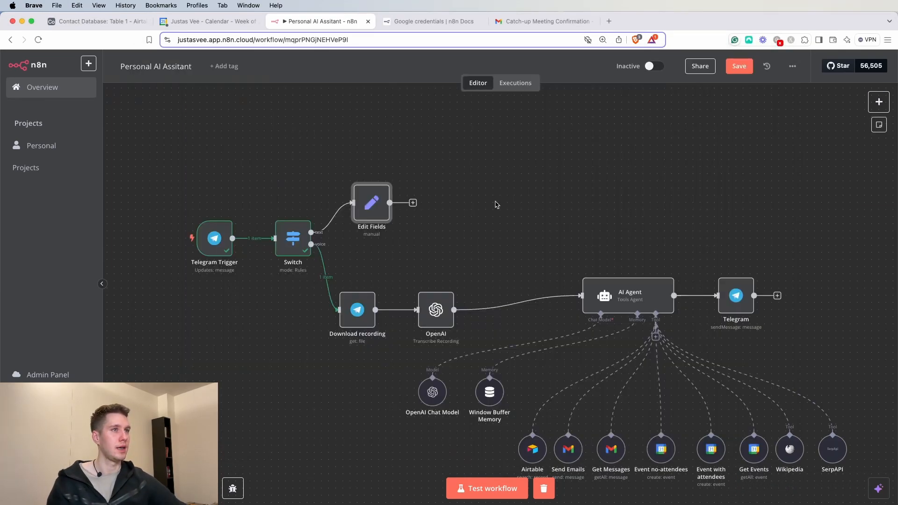
{"action": "left_click", "coordinate": [357, 177]}
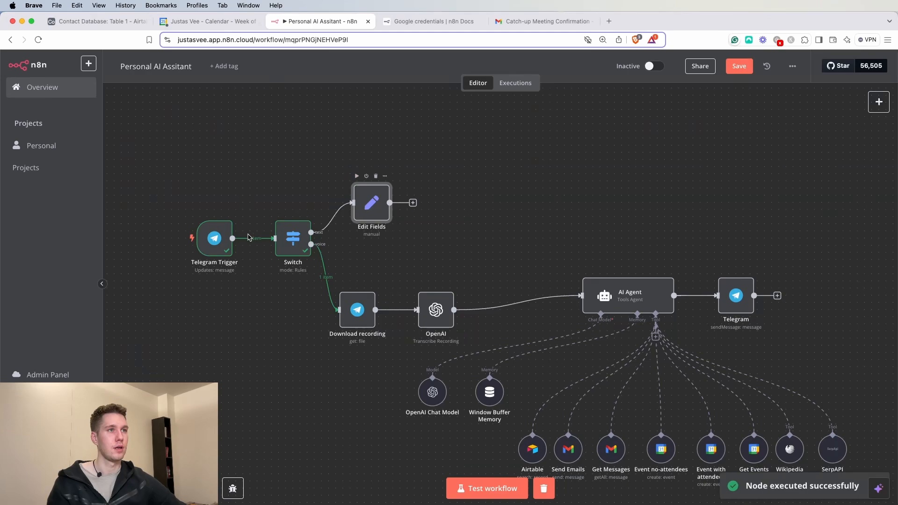
{"action": "left_click", "coordinate": [477, 490]}
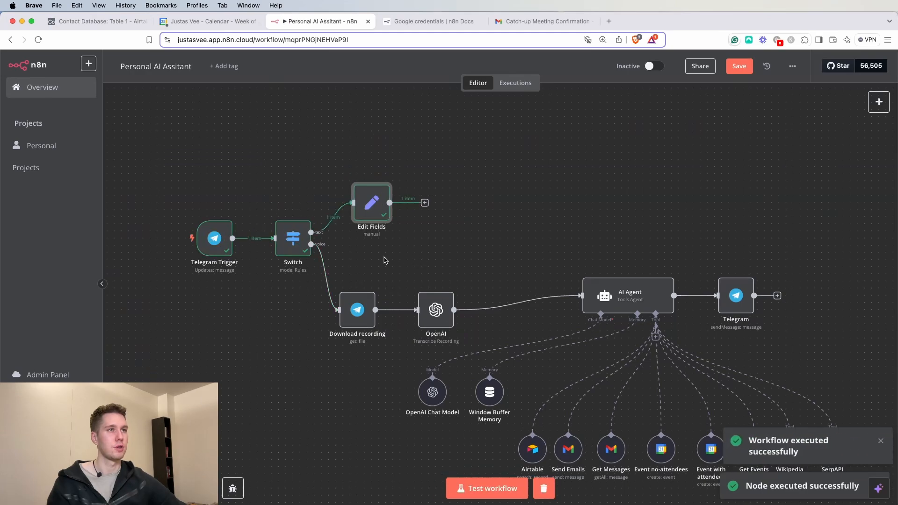
{"action": "double_click", "coordinate": [289, 242]}
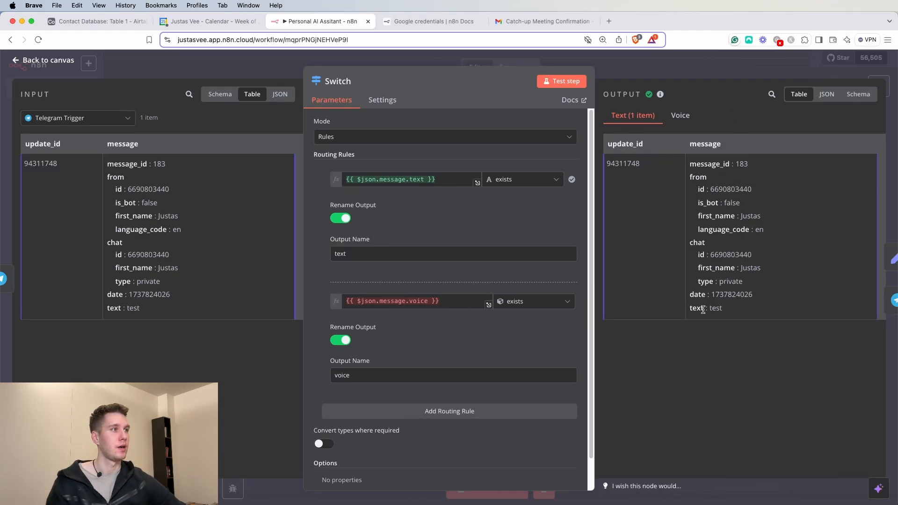
{"action": "key", "text": "Escape"}
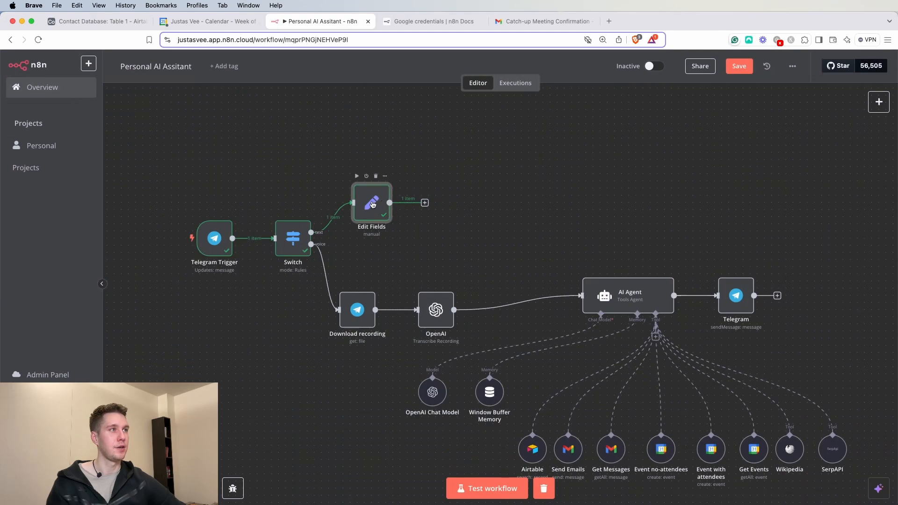
- In Edit Fields, map message.text into a new field named 'text'
{"action": "double_click", "coordinate": [373, 204]}
{"action": "left_click_drag", "start_coordinate": [644, 142], "coordinate": [613, 137]}
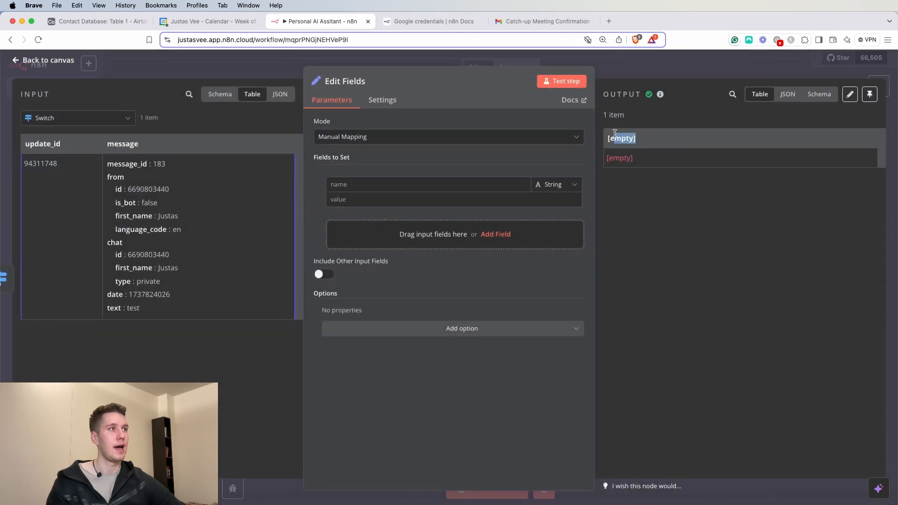
{"action": "left_click", "coordinate": [649, 57]}
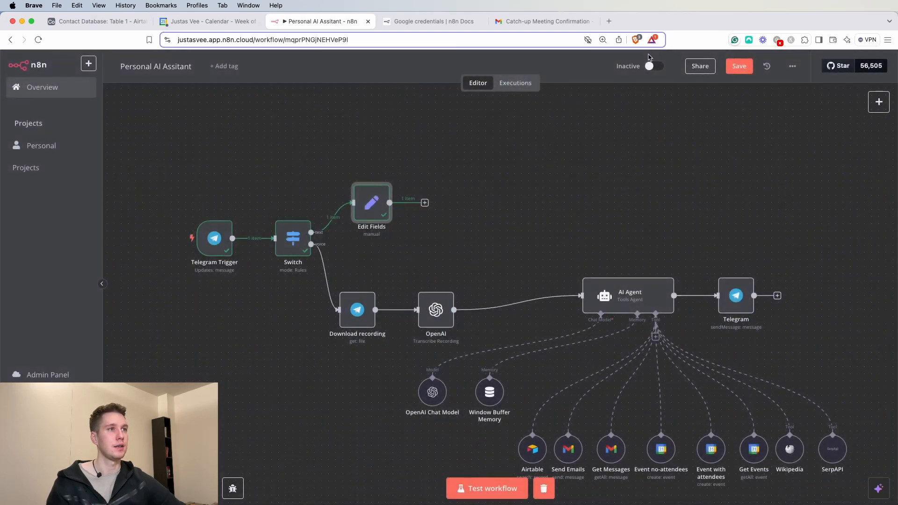
{"action": "double_click", "coordinate": [384, 205]}
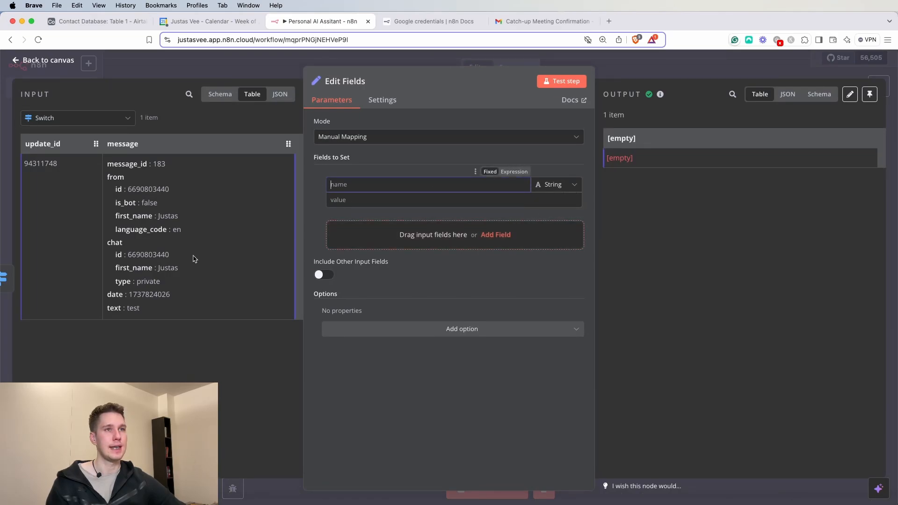
{"action": "left_click", "coordinate": [220, 94]}
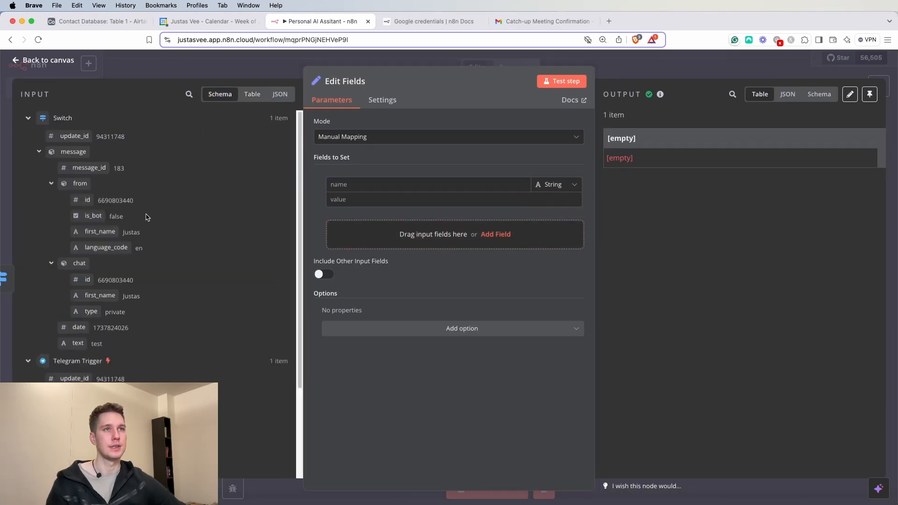
{"action": "left_click_drag", "start_coordinate": [78, 343], "coordinate": [393, 200]}
{"action": "left_click", "coordinate": [365, 184]}
{"action": "type", "text": "text"}
{"action": "left_click", "coordinate": [375, 157]}
- Connect the Edit Fields output to the AI Agent and open the agent's settings
{"action": "left_click", "coordinate": [613, 73]}
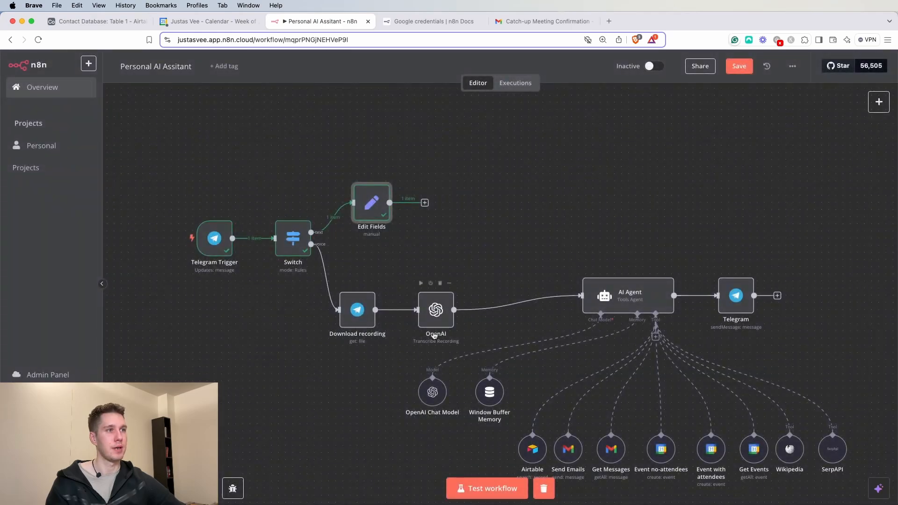
{"action": "left_click_drag", "start_coordinate": [389, 203], "coordinate": [585, 297]}
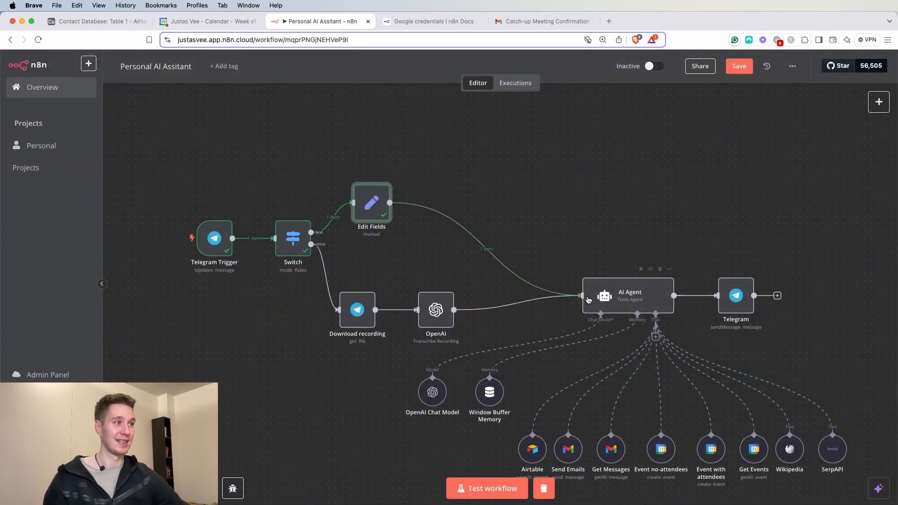
{"action": "double_click", "coordinate": [623, 295]}
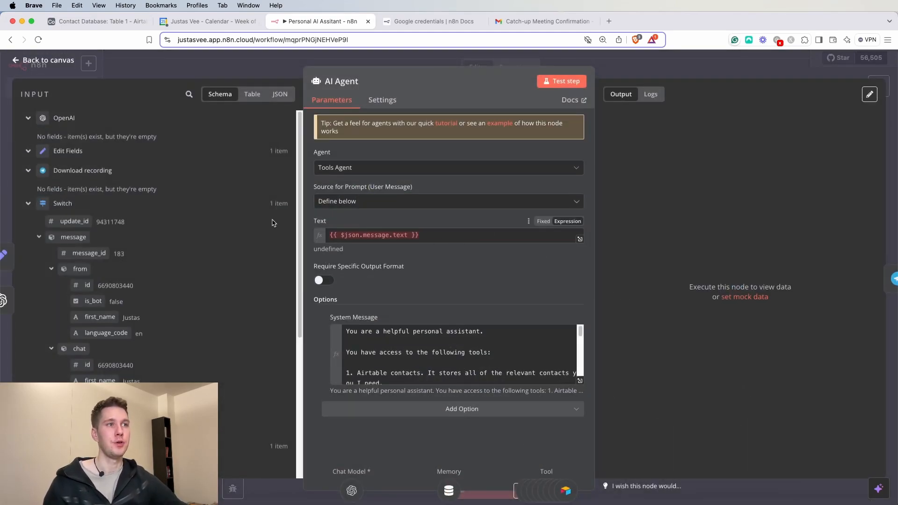
- Check the AI Agent's prompt expression and run the AI Agent step
{"action": "left_click_drag", "start_coordinate": [333, 236], "coordinate": [434, 236]}
{"action": "left_click", "coordinate": [435, 226]}
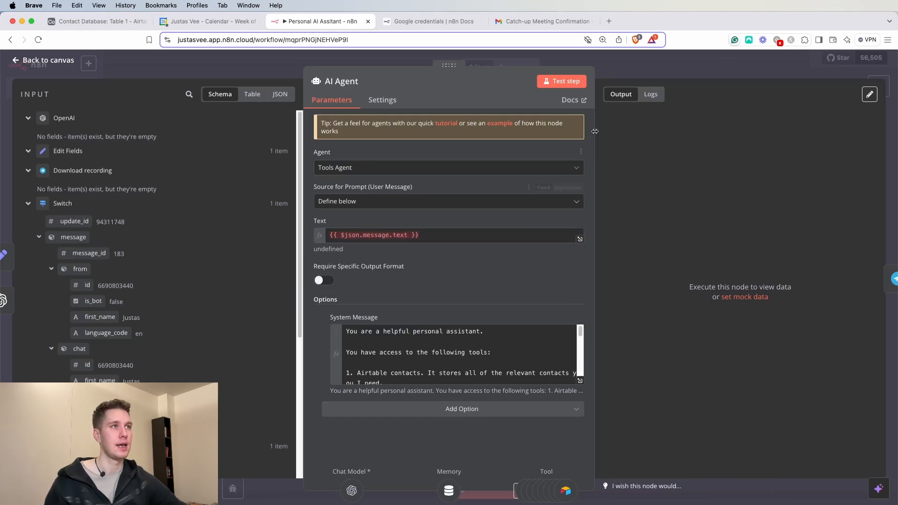
{"action": "left_click", "coordinate": [628, 65]}
{"action": "left_click", "coordinate": [643, 269]}
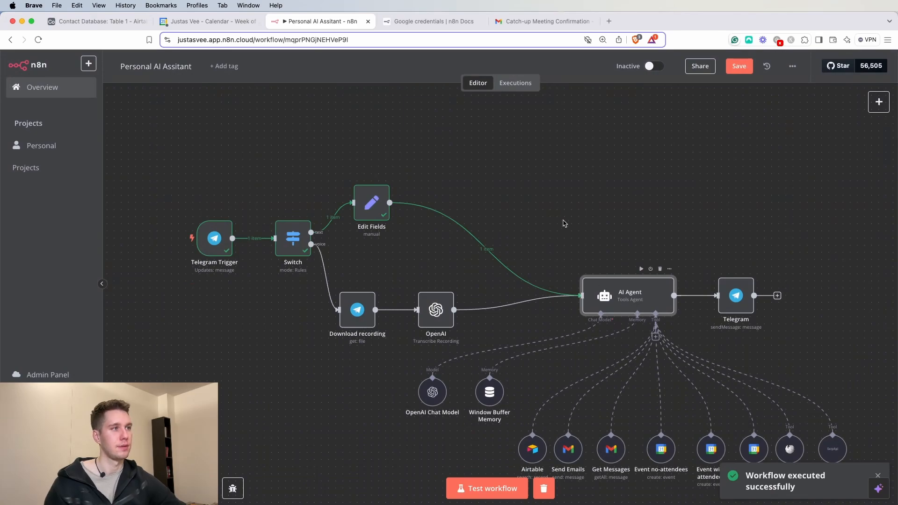
{"action": "double_click", "coordinate": [610, 287]}
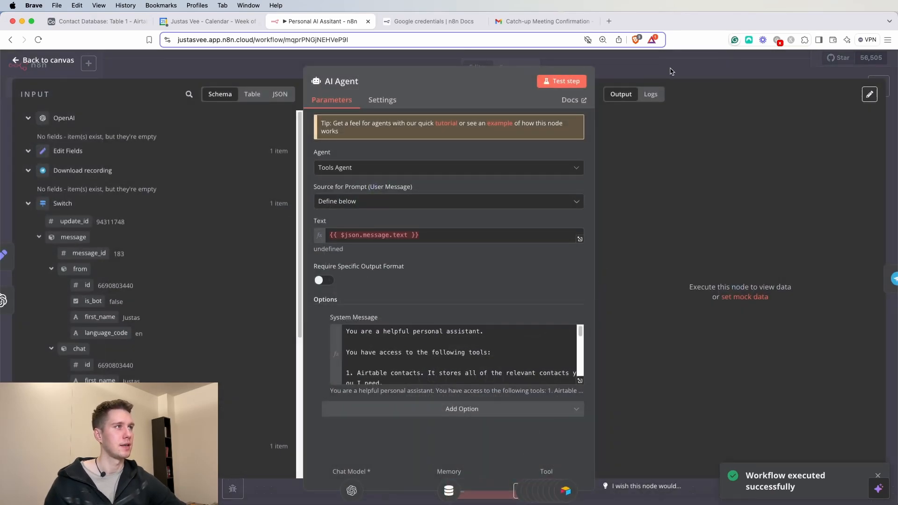
{"action": "left_click", "coordinate": [672, 71]}
- Start a workflow test and send 'test' to the bot from Telegram
{"action": "left_click", "coordinate": [492, 488]}
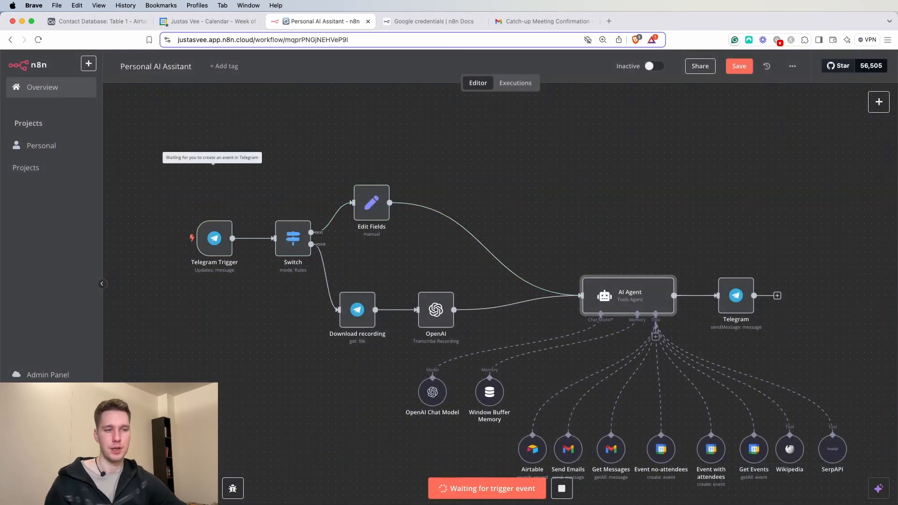
{"action": "key", "text": "super+Tab"}
{"action": "type", "text": "test"}
{"action": "key", "text": "Return"}
{"action": "key", "text": "super+Tab"}
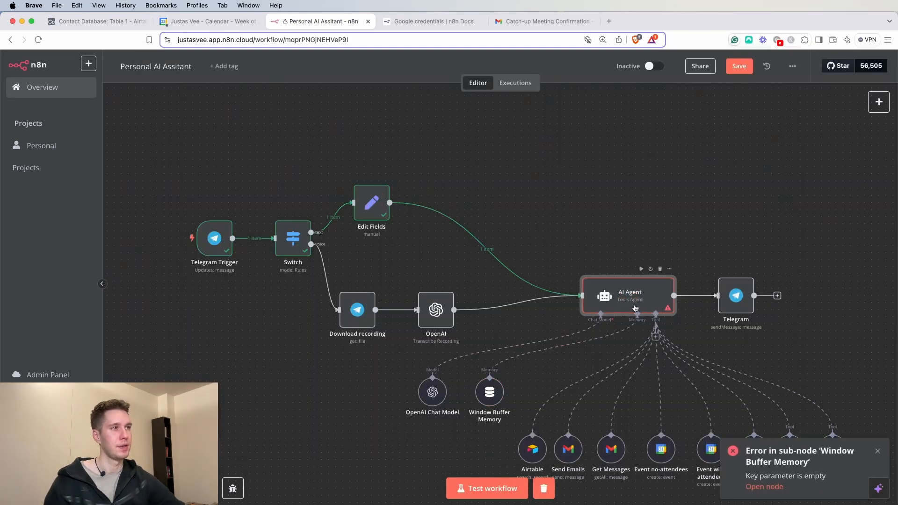
- Change the AI Agent prompt from {{ $json.message.text }} to {{ $json.text }}
{"action": "double_click", "coordinate": [650, 312]}
{"action": "left_click", "coordinate": [390, 235]}
{"action": "left_click_drag", "start_coordinate": [390, 235], "coordinate": [360, 235]}
{"action": "key", "text": "BackSpace"}
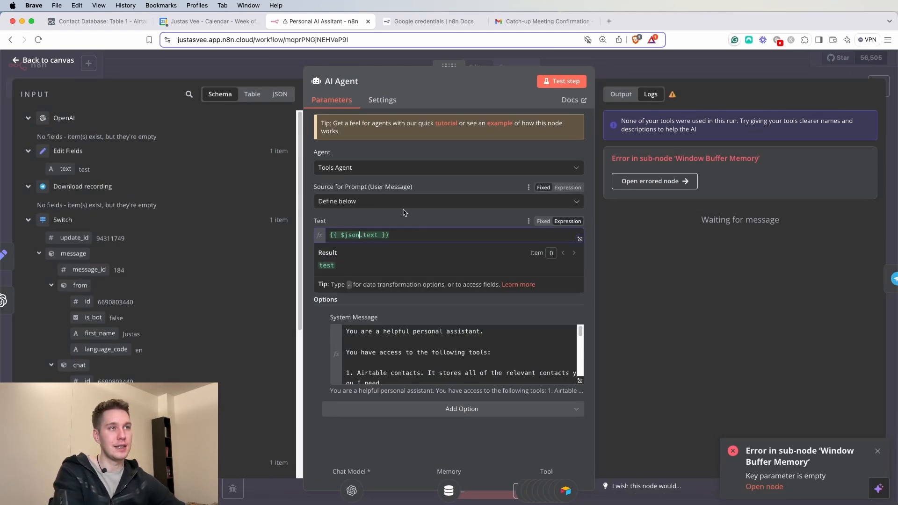
{"action": "left_click", "coordinate": [392, 218]}
{"action": "left_click_drag", "start_coordinate": [327, 252], "coordinate": [312, 252]}
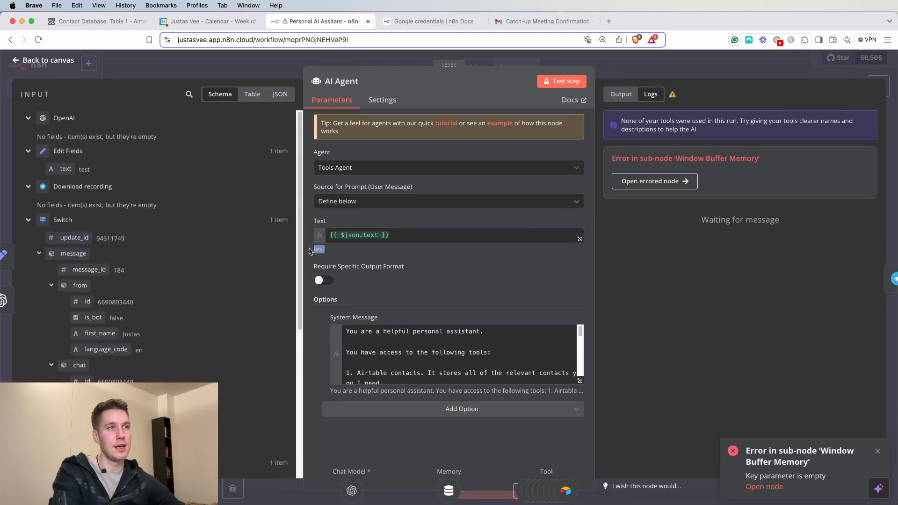
{"action": "left_click", "coordinate": [401, 220]}
{"action": "left_click", "coordinate": [721, 76]}
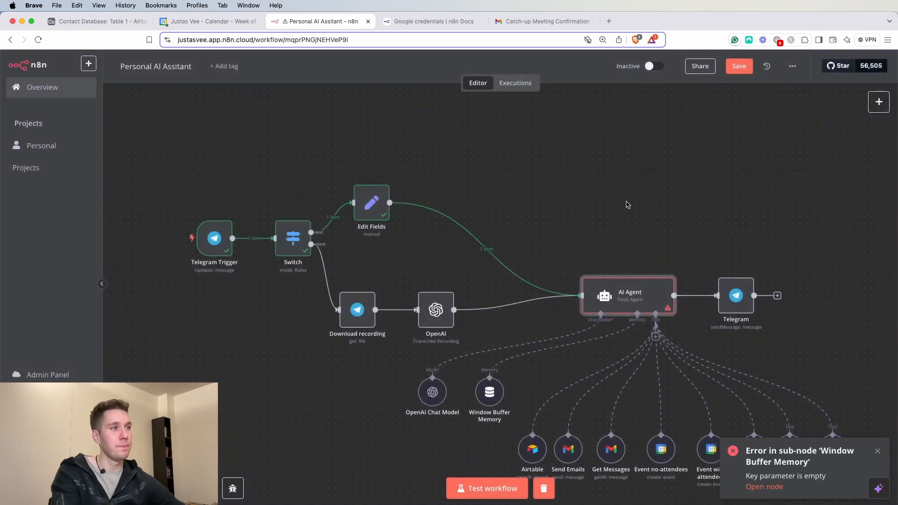
- Inspect the Window Buffer Memory's Key expression in its mapping and debugging views
{"action": "double_click", "coordinate": [487, 393]}
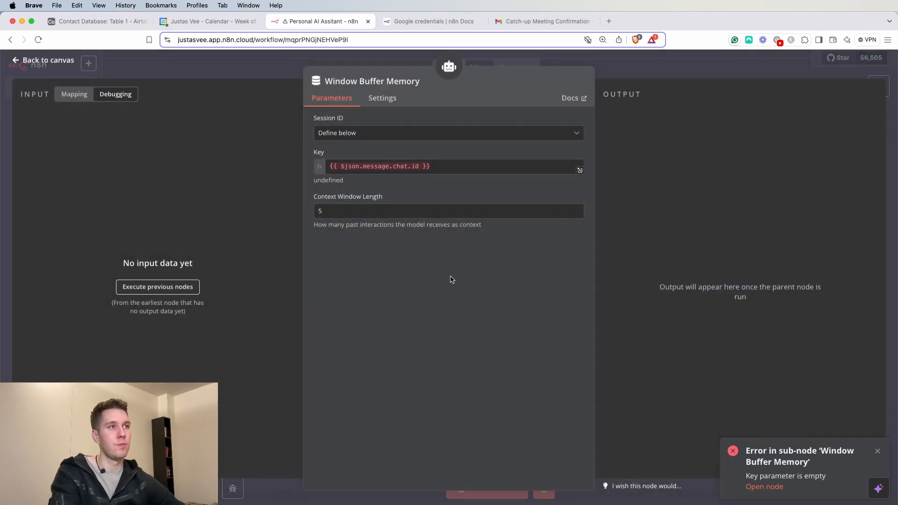
{"action": "left_click", "coordinate": [437, 167]}
{"action": "left_click", "coordinate": [73, 95]}
{"action": "left_click", "coordinate": [130, 95]}
{"action": "left_click", "coordinate": [75, 95]}
{"action": "left_click", "coordinate": [638, 69]}
- Rerun the AI Agent and a workflow test triggered by a Telegram 'test' message
{"action": "left_click", "coordinate": [642, 269]}
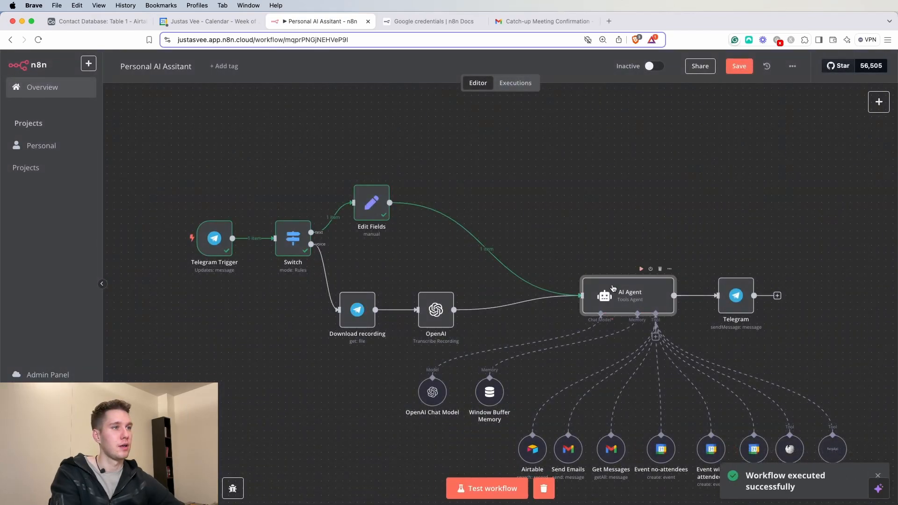
{"action": "left_click", "coordinate": [501, 489]}
{"action": "key", "text": "super+Tab"}
{"action": "type", "text": "test"}
{"action": "key", "text": "Return"}
{"action": "key", "text": "super+Tab"}
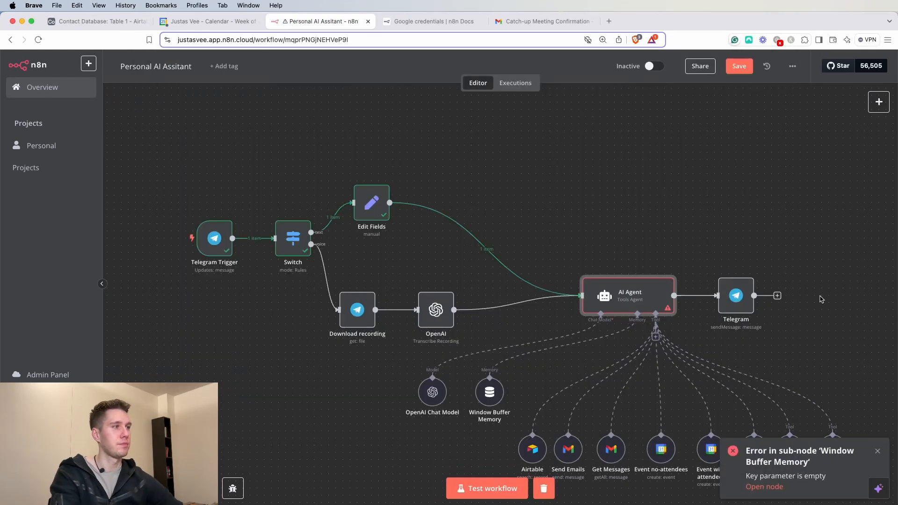
- Read the agent's memory error, then confirm the Key {{ $json.message.chat.id }} resolves to undefined
{"action": "double_click", "coordinate": [631, 288]}
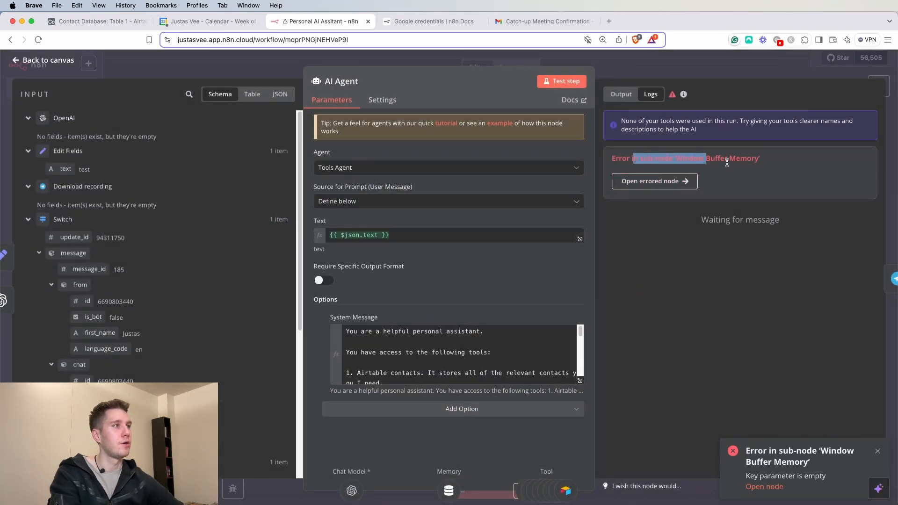
{"action": "left_click", "coordinate": [680, 79]}
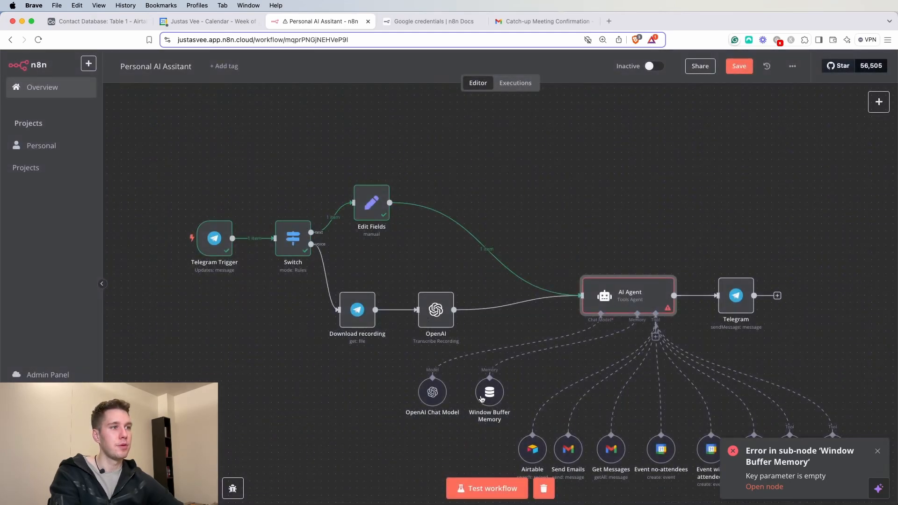
{"action": "scroll", "coordinate": [492, 397], "scroll_direction": "down", "scroll_amount": 1}
{"action": "double_click", "coordinate": [490, 376]}
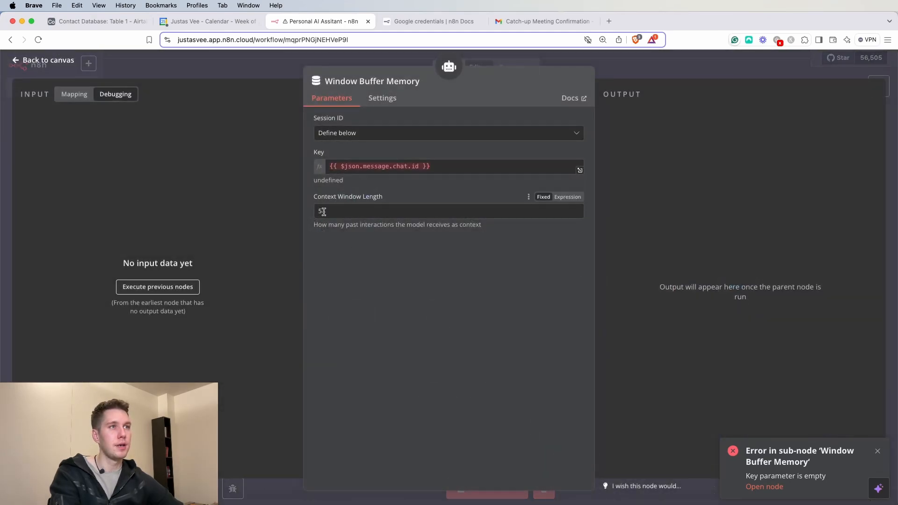
{"action": "left_click", "coordinate": [77, 95]}
{"action": "left_click", "coordinate": [475, 169]}
{"action": "left_click_drag", "start_coordinate": [476, 167], "coordinate": [391, 160]}
{"action": "left_click", "coordinate": [410, 167]}
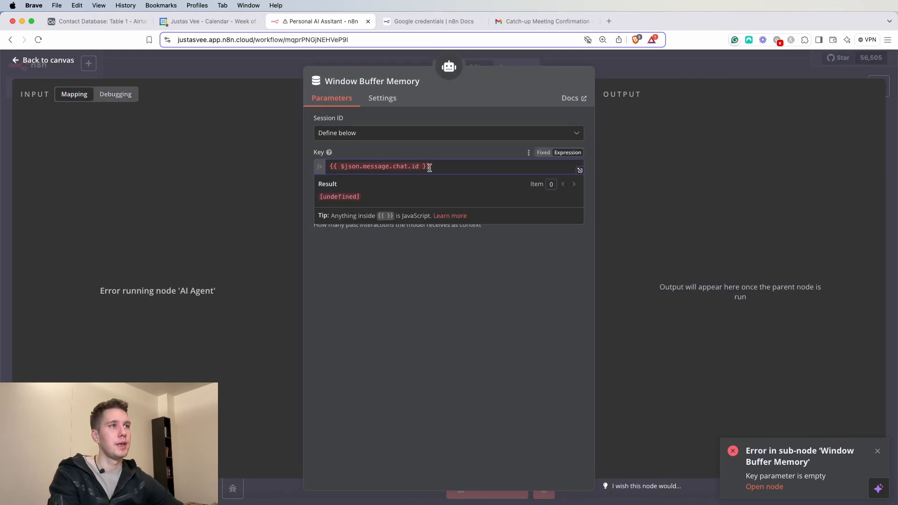
- Replace the old Key reference with $('Telegram Trigger').item.json using autocomplete
{"action": "left_click_drag", "start_coordinate": [419, 167], "coordinate": [350, 161]}
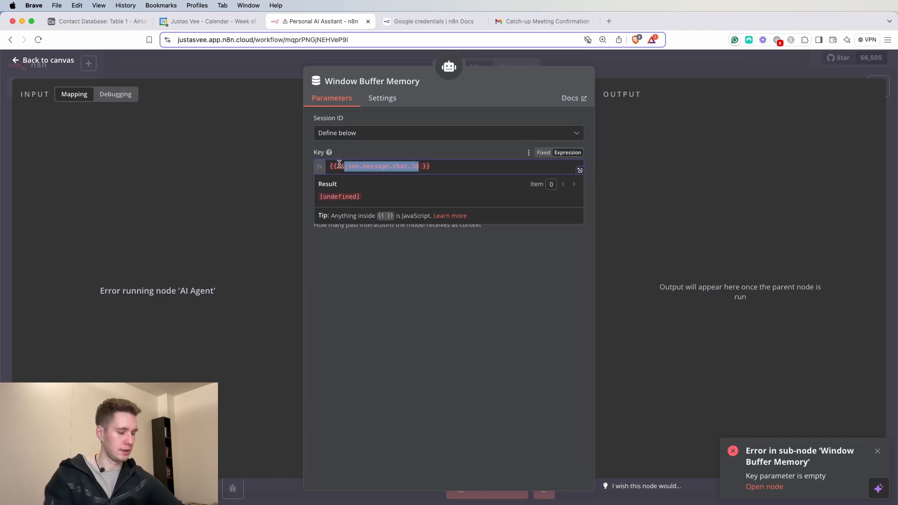
{"action": "key", "text": "BackSpace"}
{"action": "type", "text": "("}
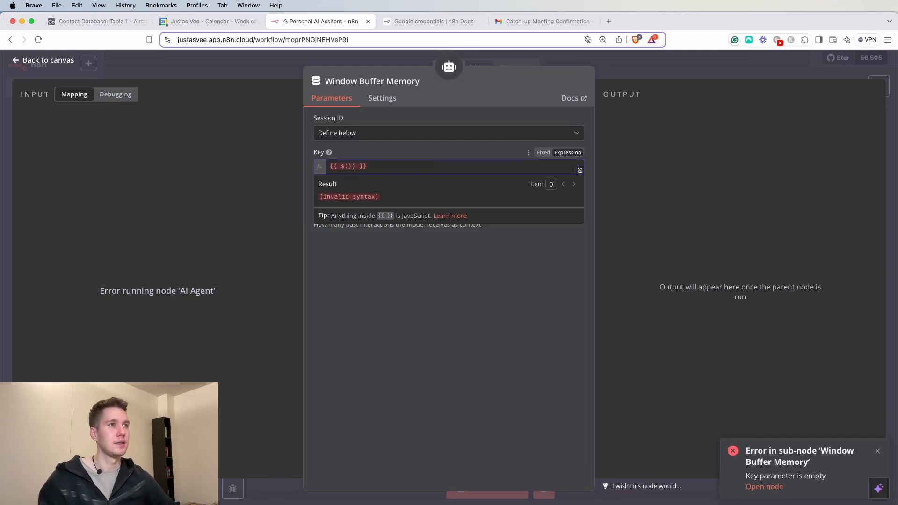
{"action": "type", "text": "'"}
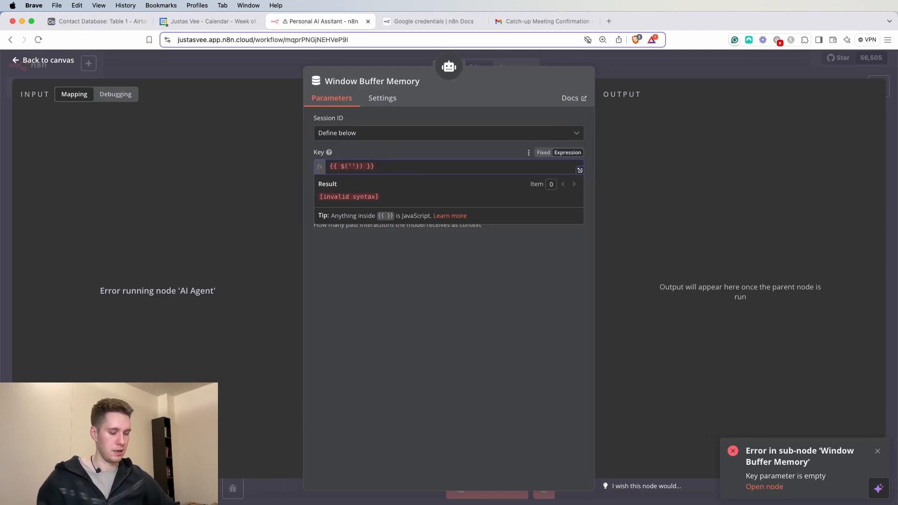
{"action": "type", "text": "Telegram Trigger')"}
{"action": "key", "text": "Return"}
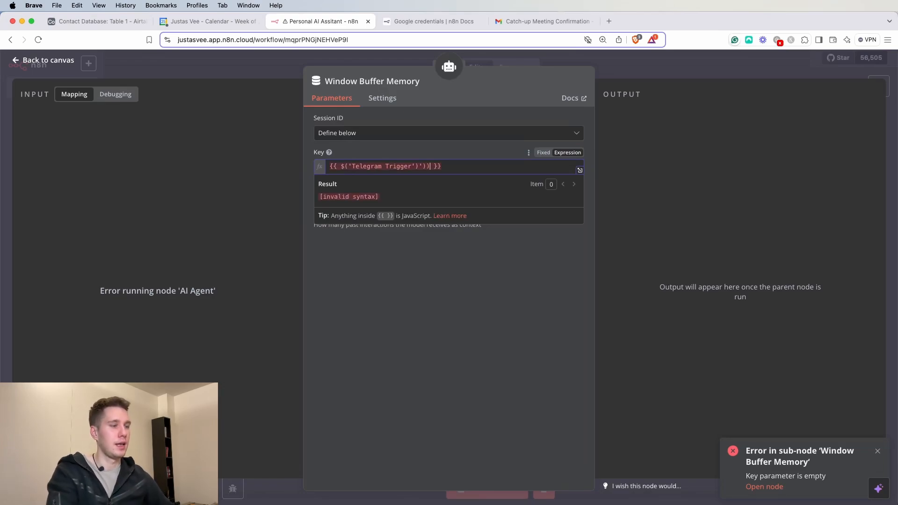
{"action": "key", "text": "BackSpace"}
{"action": "key", "text": "BackSpace"}
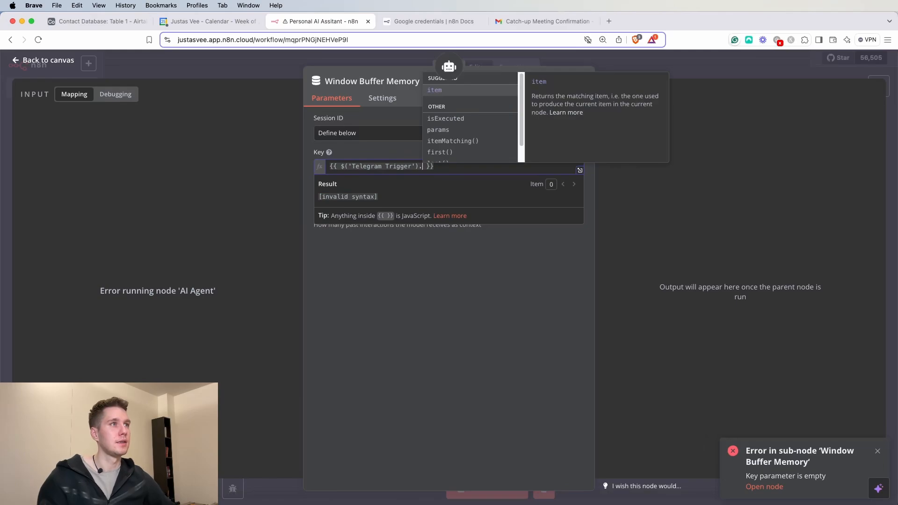
{"action": "key", "text": "Return"}
{"action": "type", "text": "."}
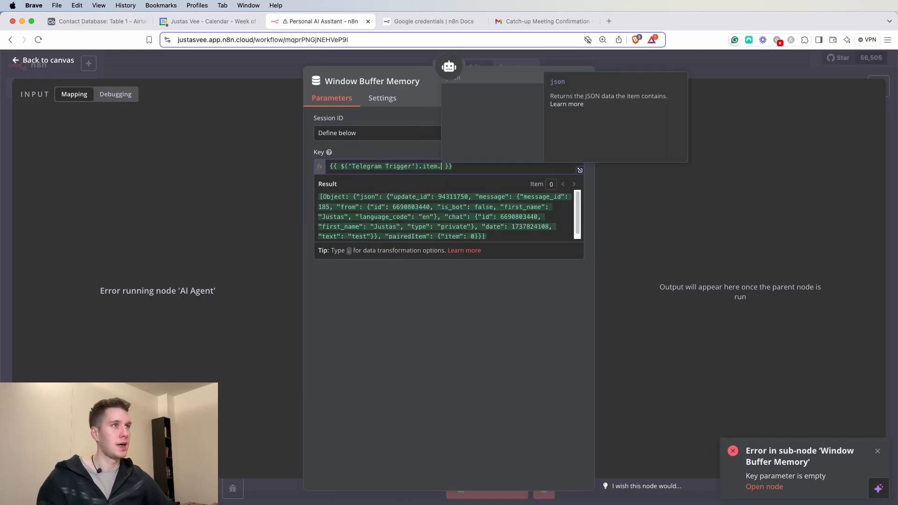
{"action": "key", "text": "Return"}
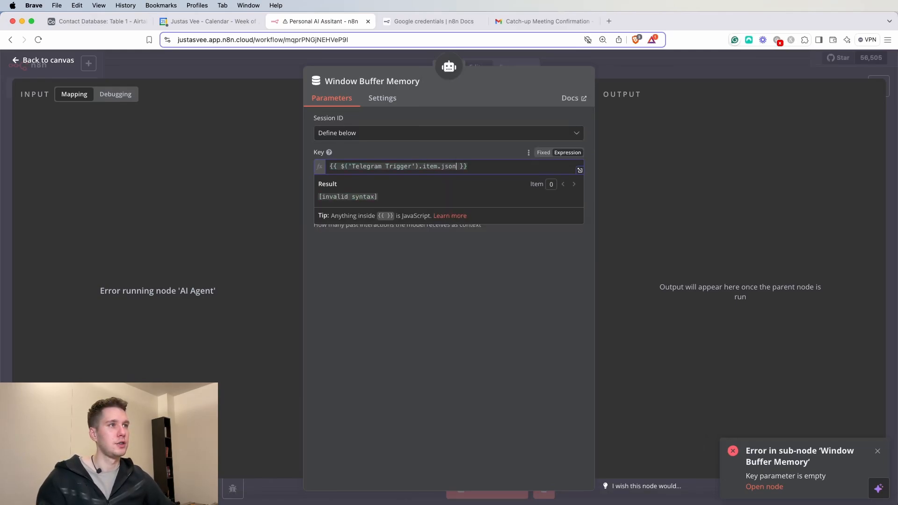
- Complete the Key with .message.chat.id and verify it resolves to the chat ID
{"action": "type", "text": "."}
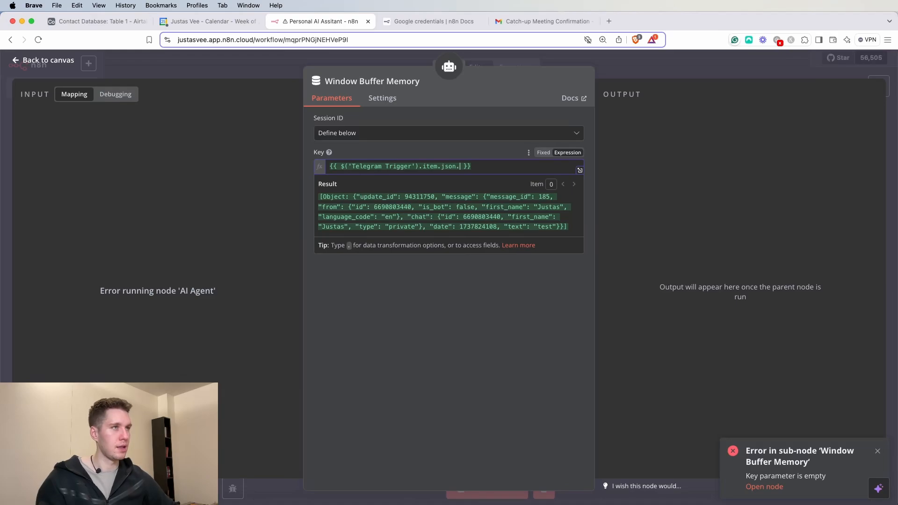
{"action": "type", "text": "c"}
{"action": "key", "text": "BackSpace"}
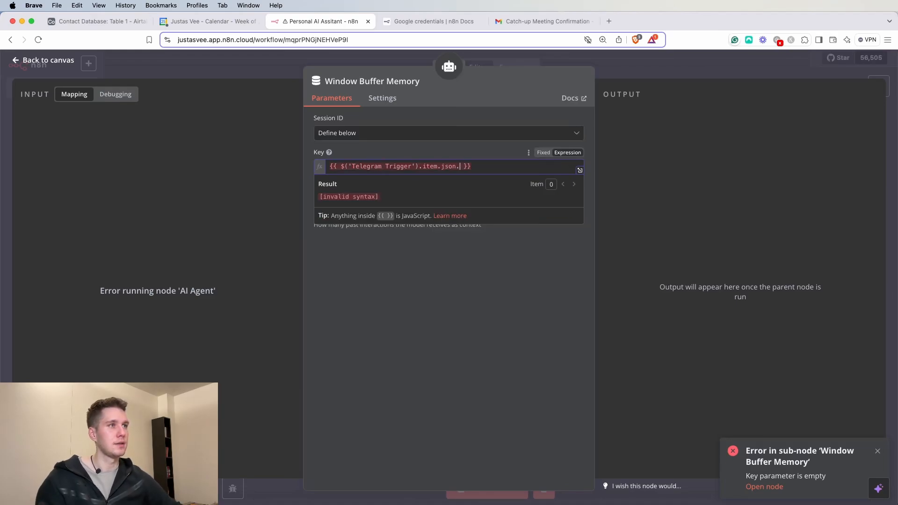
{"action": "type", "text": "."}
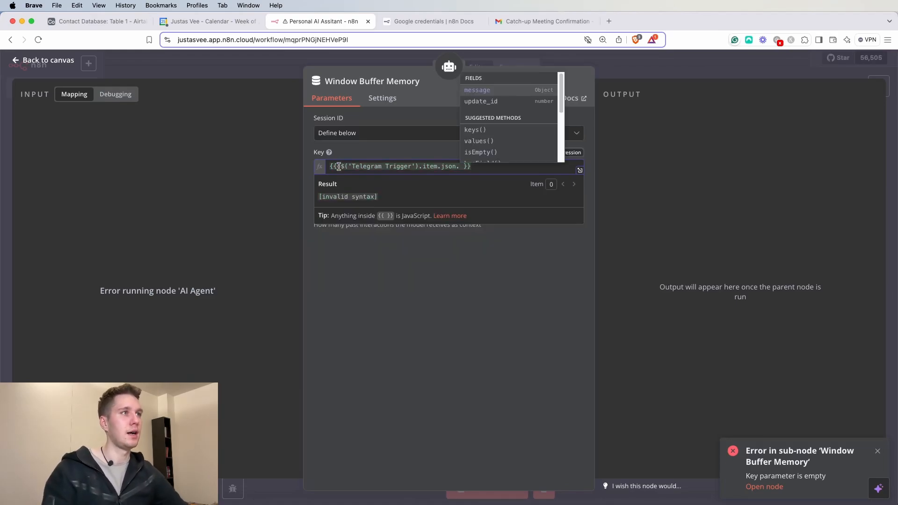
{"action": "scroll", "coordinate": [528, 149], "scroll_direction": "down", "scroll_amount": 3}
{"action": "scroll", "coordinate": [528, 148], "scroll_direction": "up", "scroll_amount": 3}
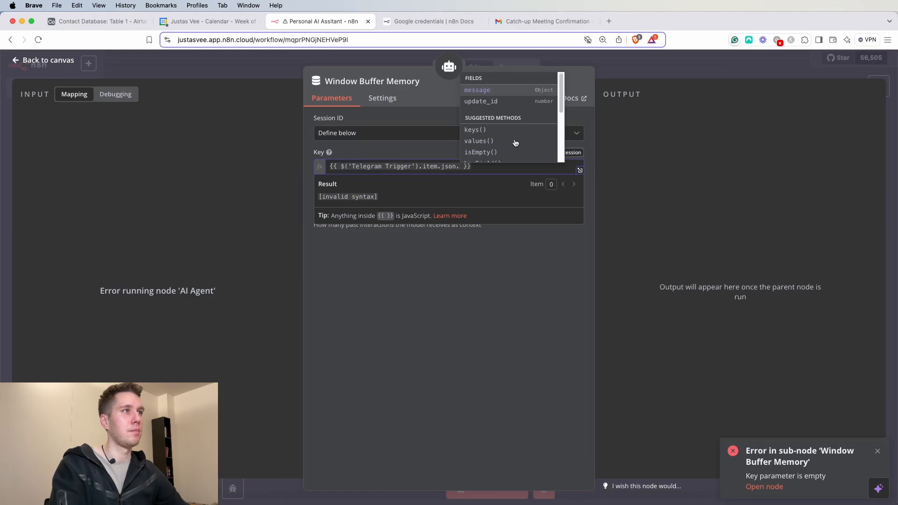
{"action": "key", "text": "BackSpace"}
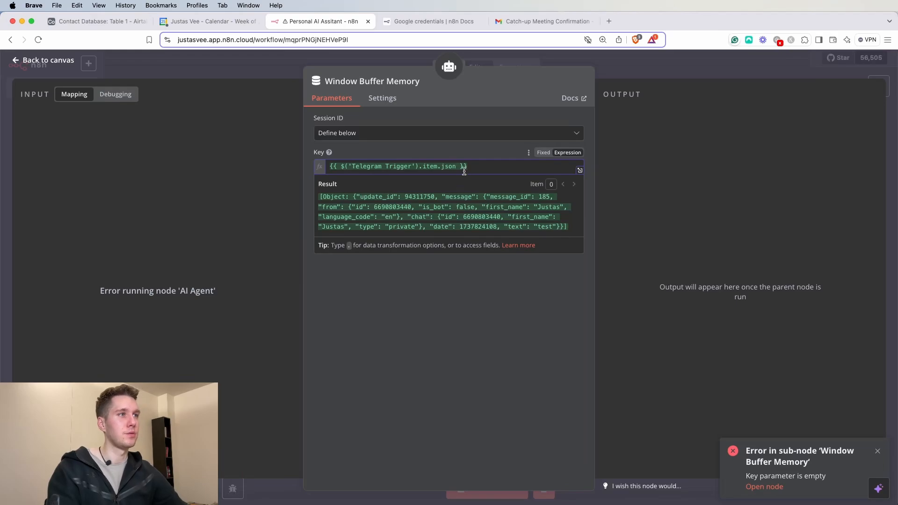
{"action": "type", "text": ".c"}
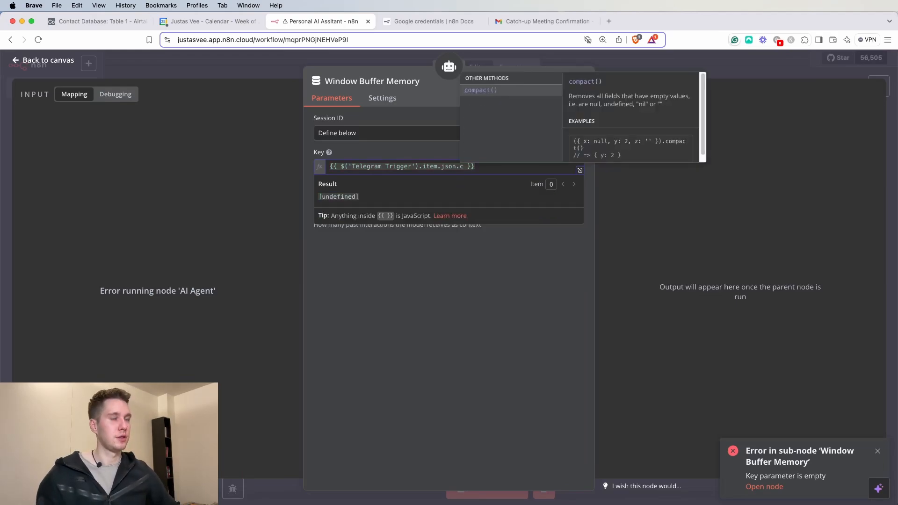
{"action": "type", "text": "hat."}
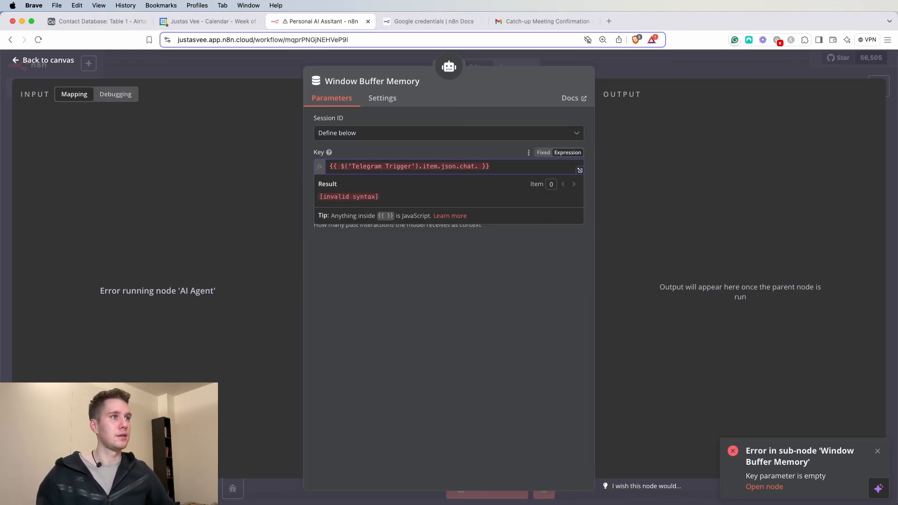
{"action": "key", "text": "BackSpace"}
{"action": "key", "text": "BackSpace"}
{"action": "key", "text": "BackSpace"}
{"action": "key", "text": "BackSpace"}
{"action": "key", "text": "BackSpace"}
{"action": "type", "text": "message."}
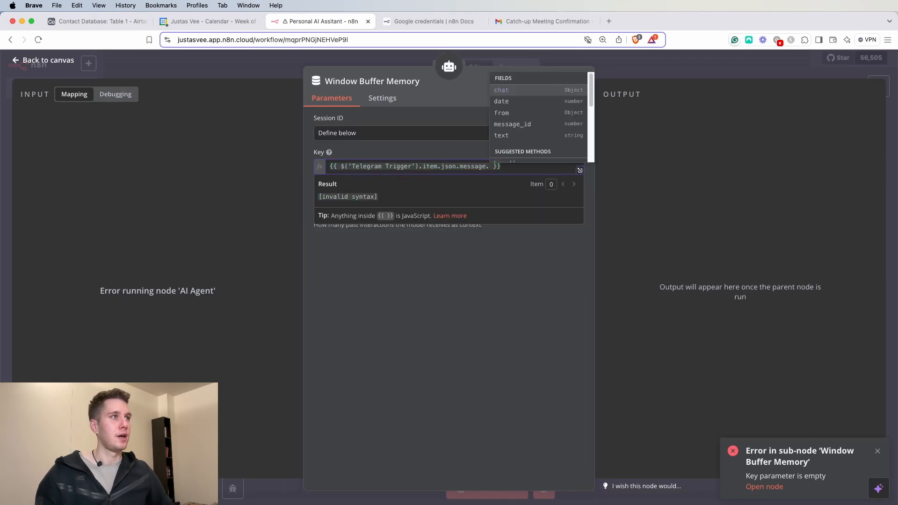
{"action": "type", "text": "chat."}
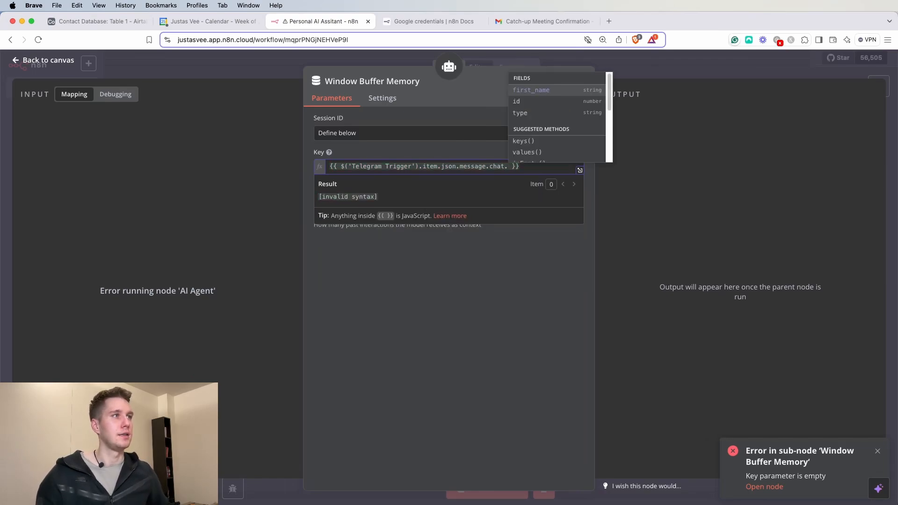
{"action": "type", "text": "id"}
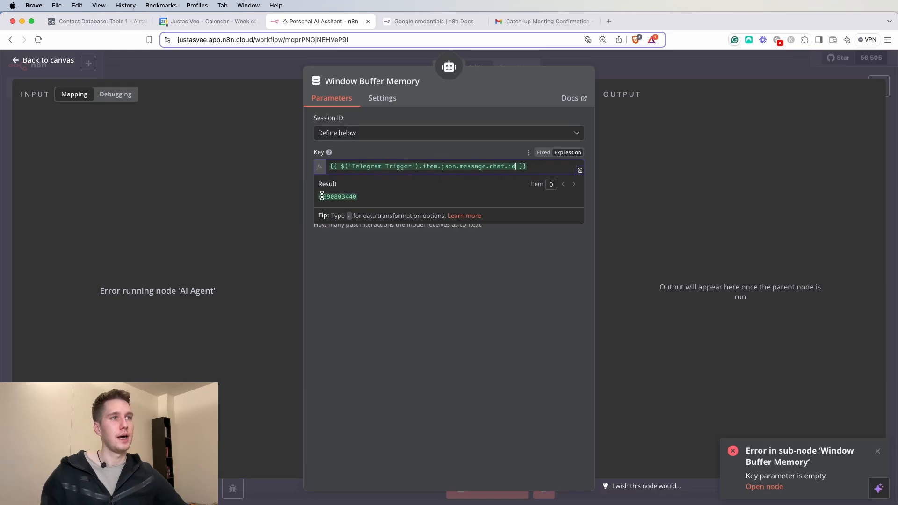
{"action": "left_click_drag", "start_coordinate": [322, 195], "coordinate": [368, 196]}
{"action": "left_click", "coordinate": [630, 78]}
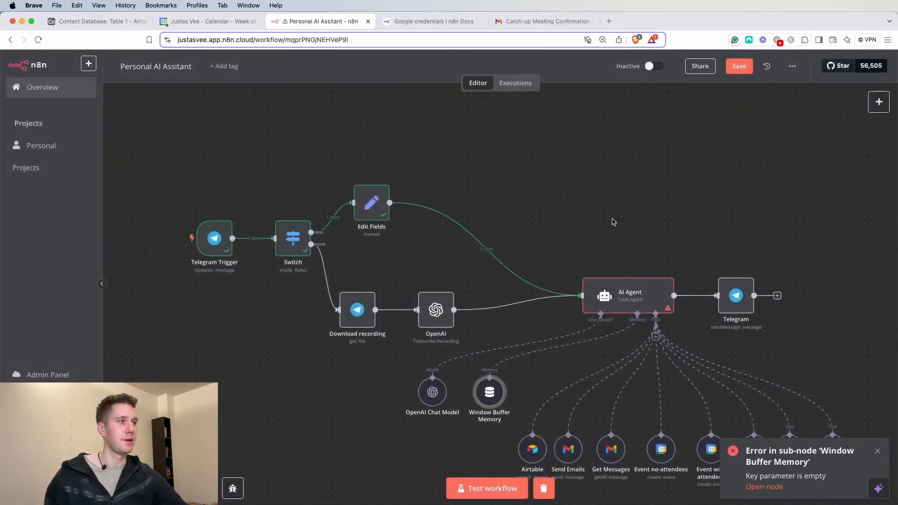
- In the finished workflow, check the memory Key uses the Telegram Trigger chat id, context window length 10
{"action": "key", "text": "1"}
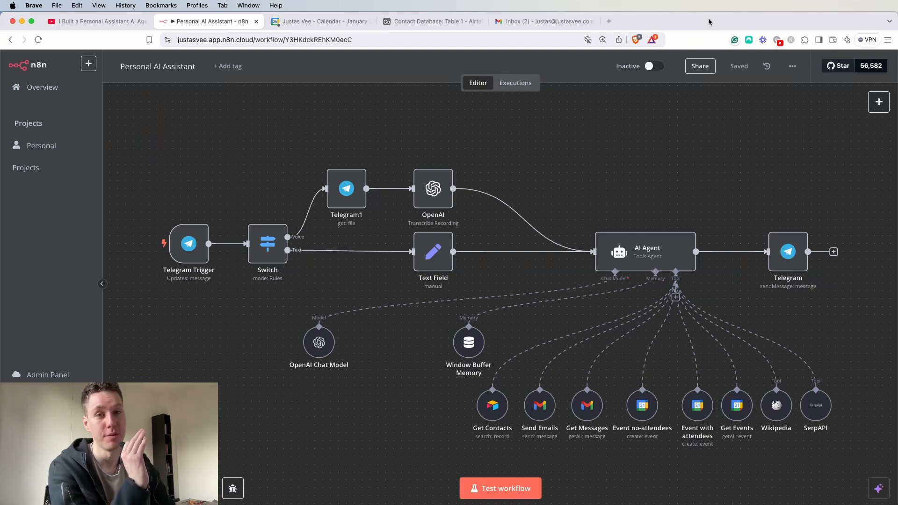
{"action": "double_click", "coordinate": [476, 346]}
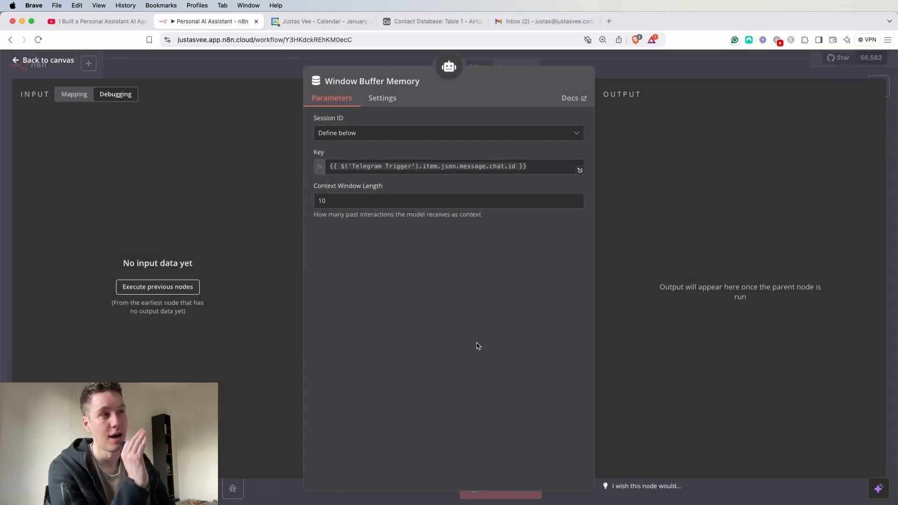
{"action": "left_click", "coordinate": [348, 167]}
{"action": "key", "text": "Escape"}
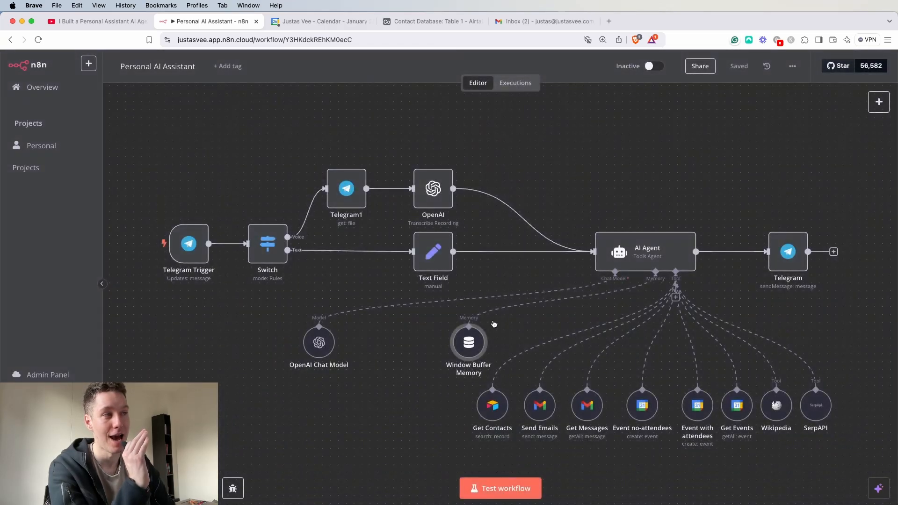